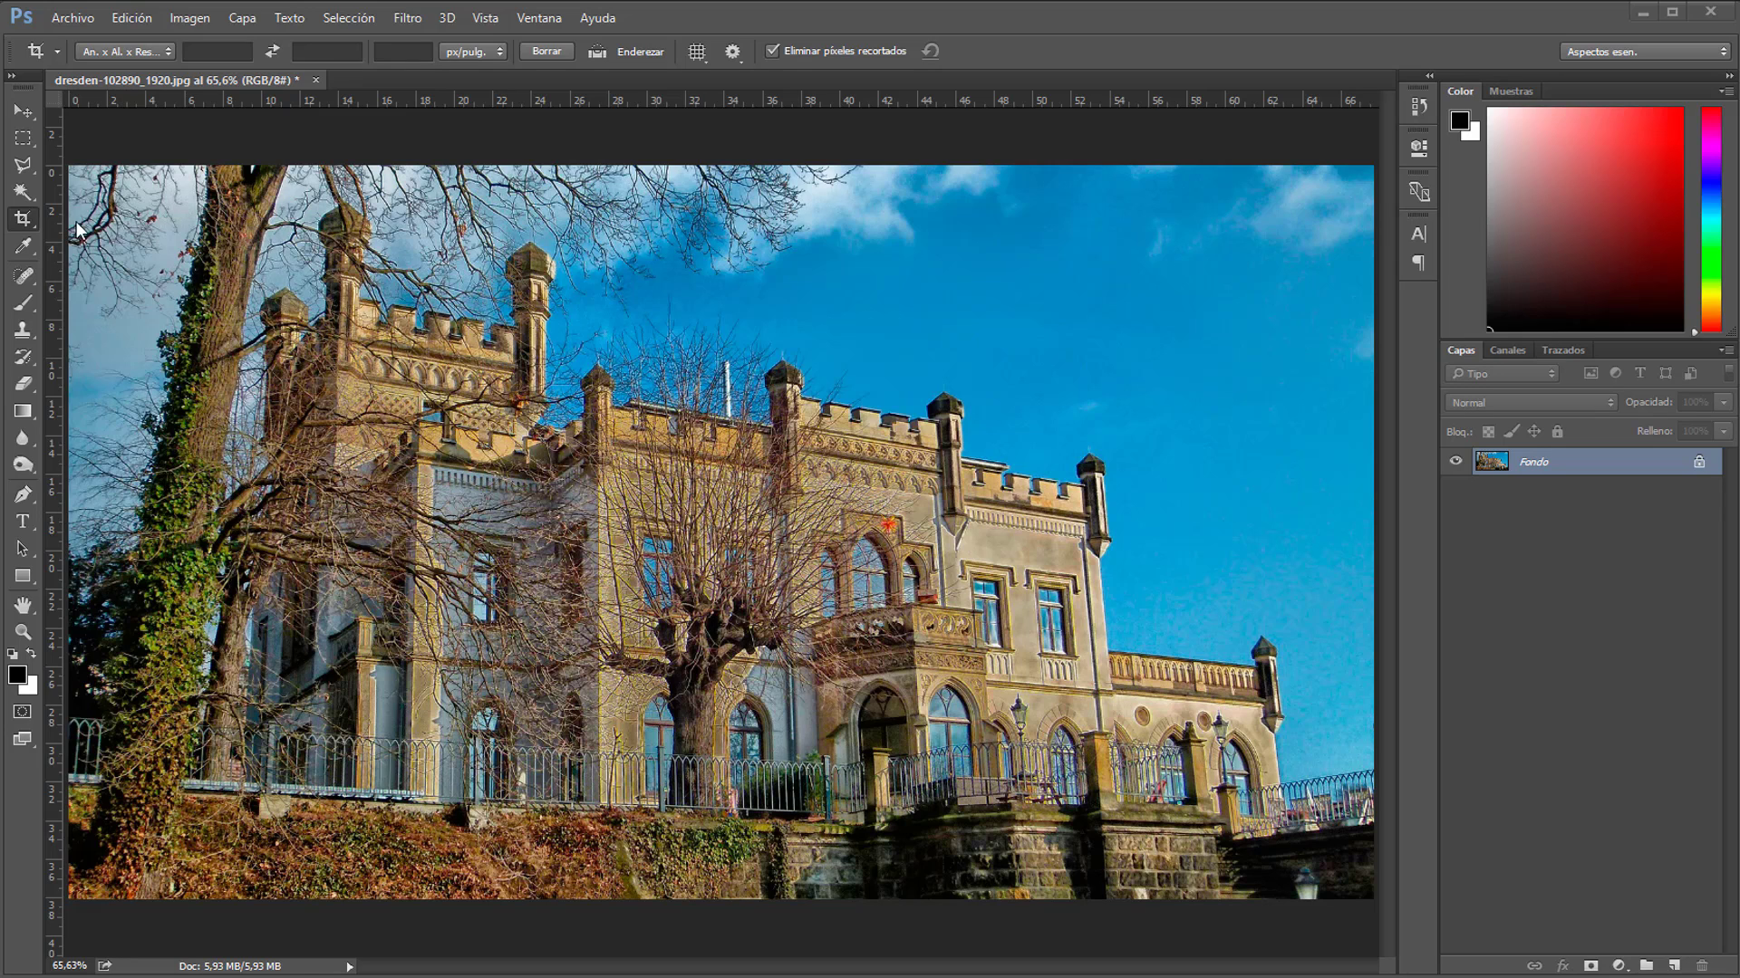
- Crop a narrow strip off the lower edge of the castle photo, leaving it about 1019 px high
left_click(25, 220)
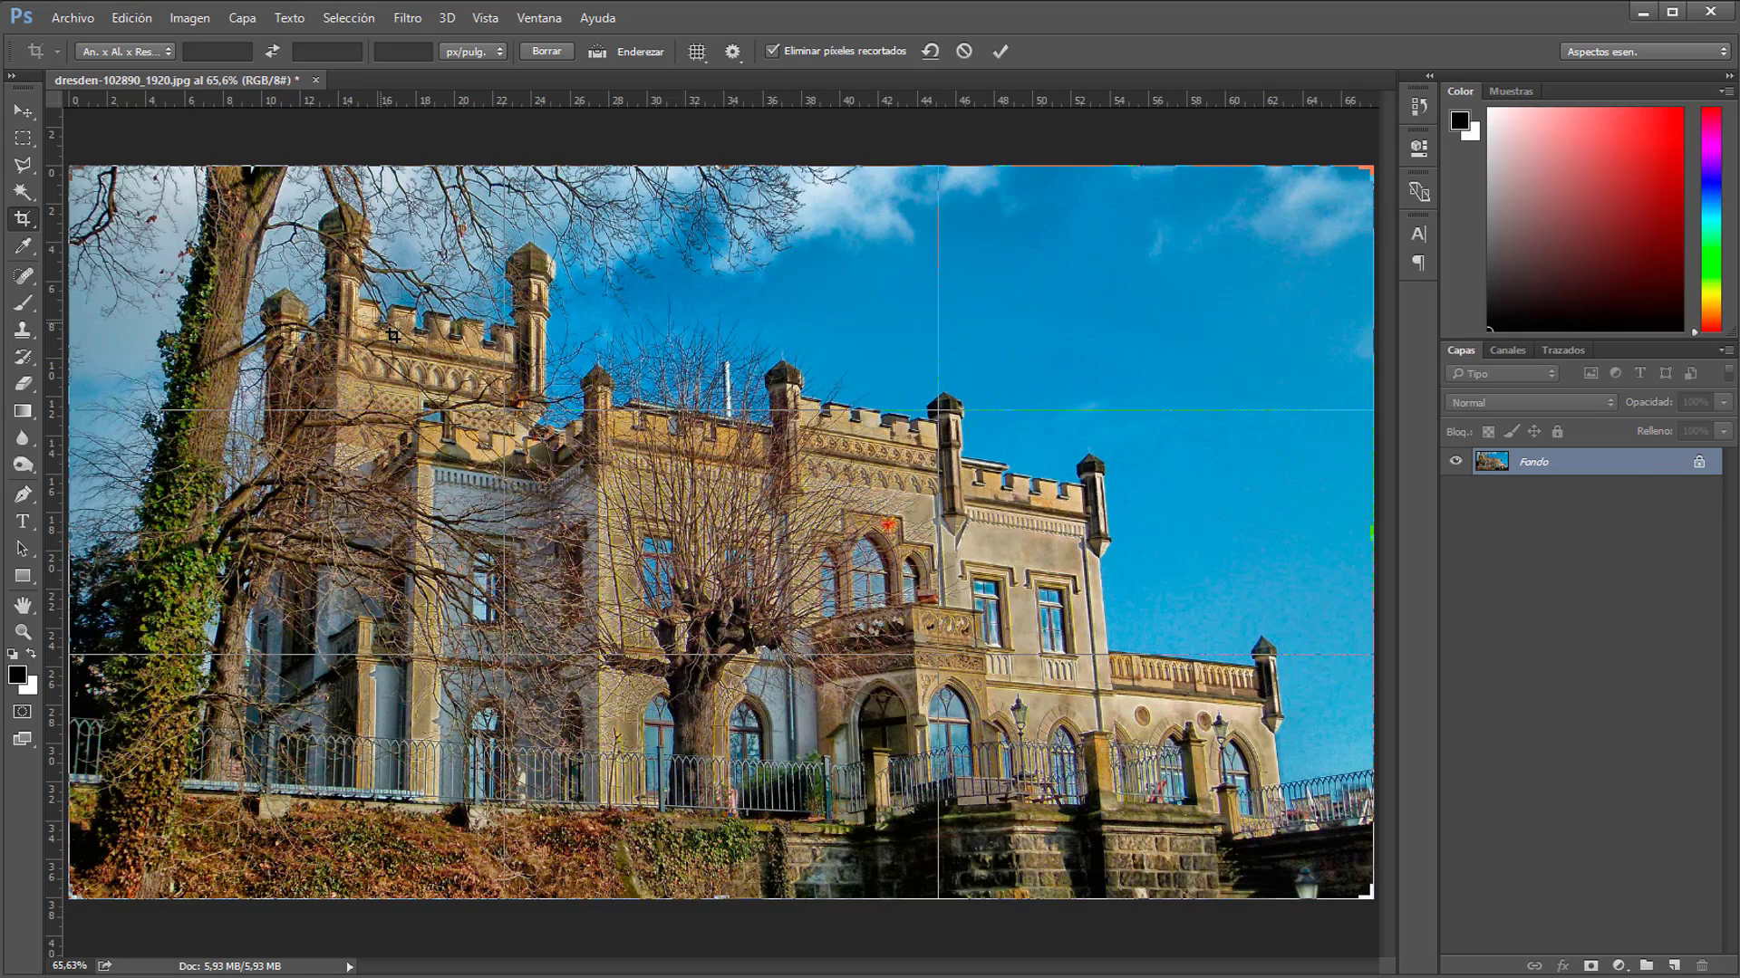
left_click_drag(721, 899, 722, 877)
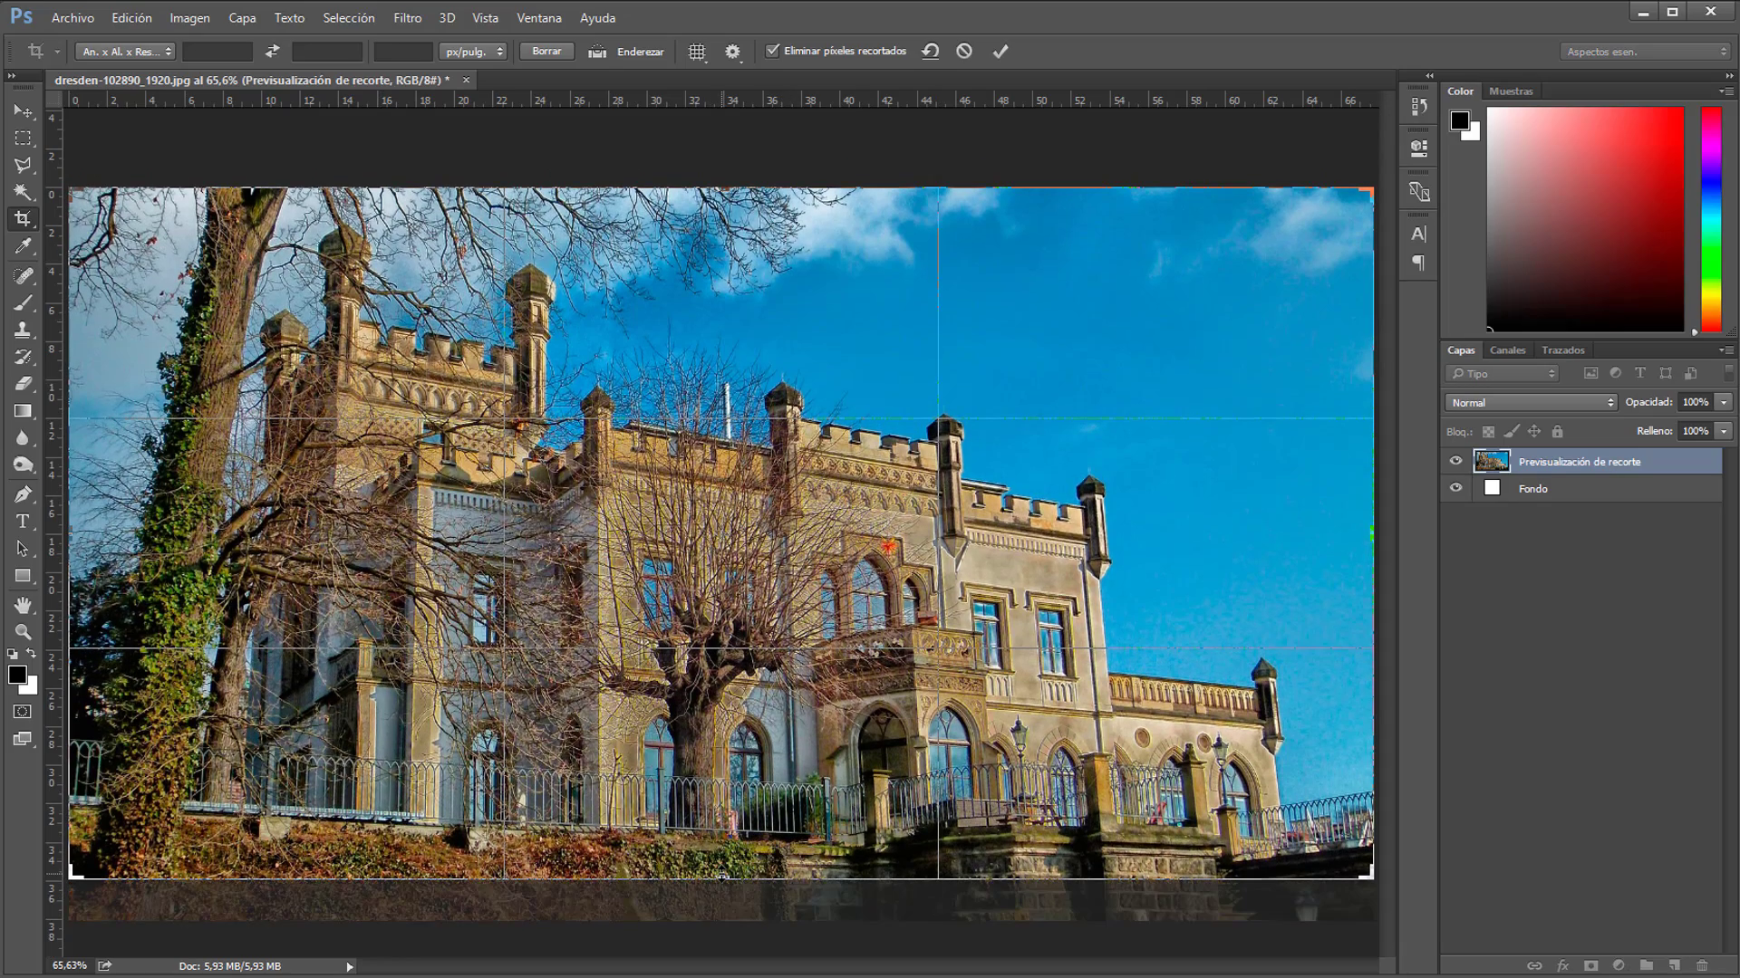
key("Return")
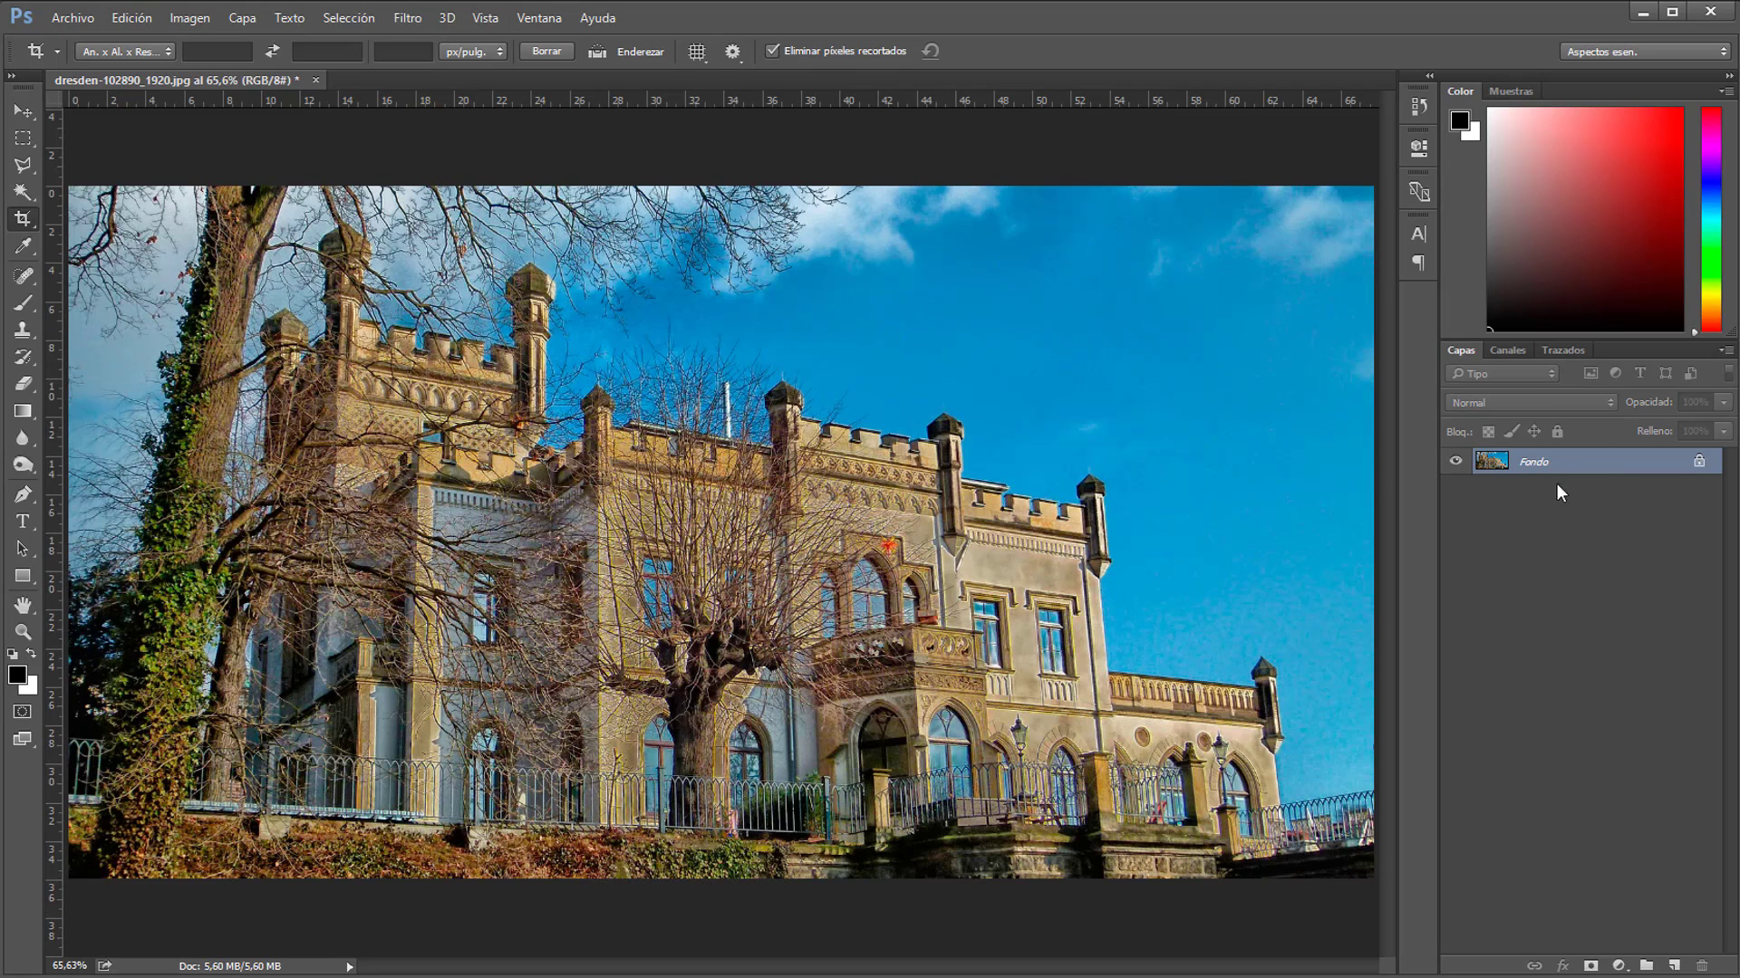
- Unlock the Fondo background layer and convert it to a smart object
left_click(1698, 464)
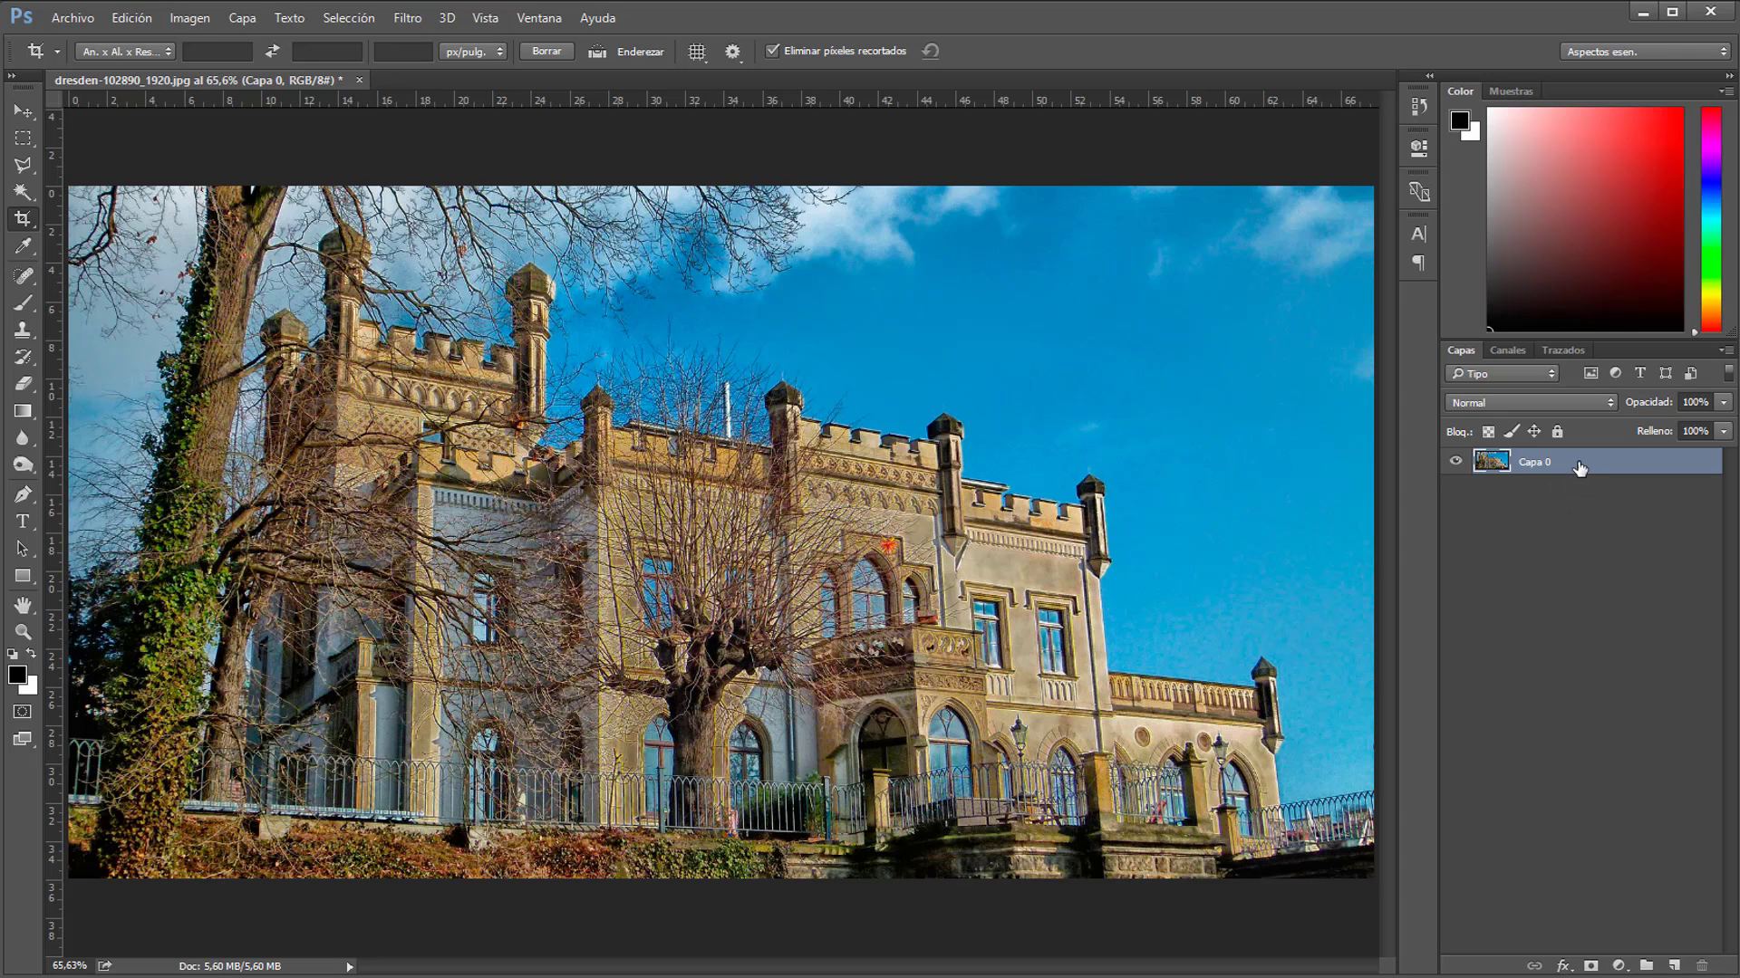
left_click(1725, 354)
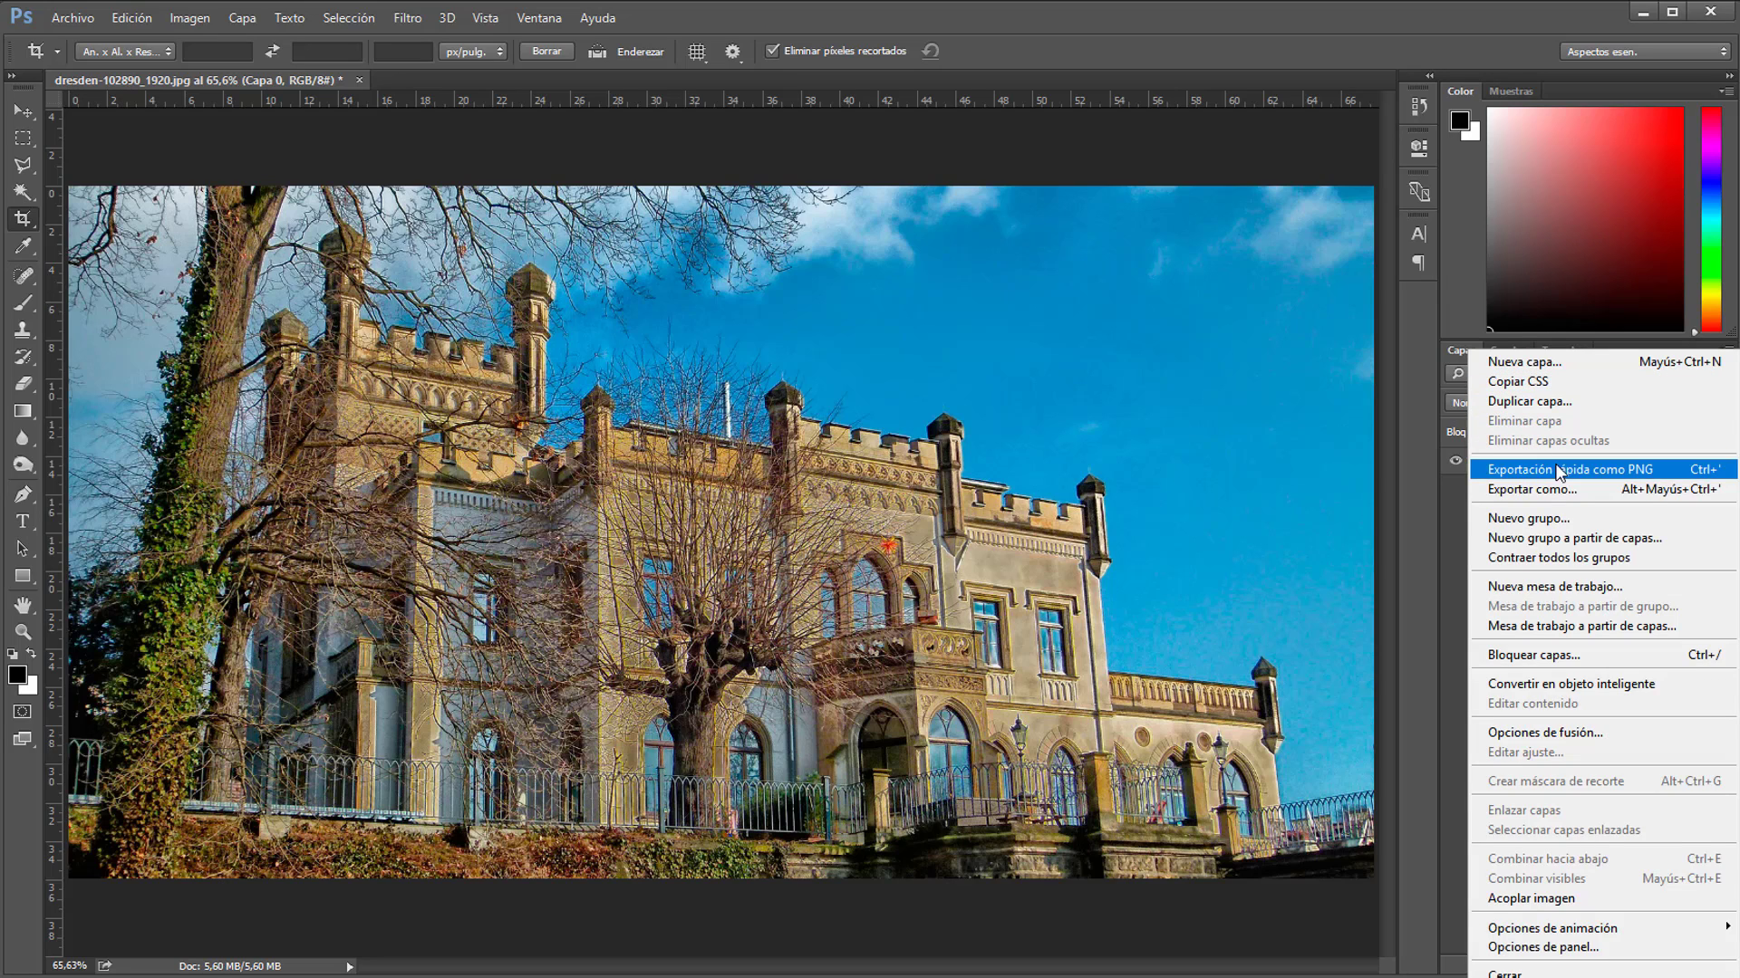
left_click(1577, 687)
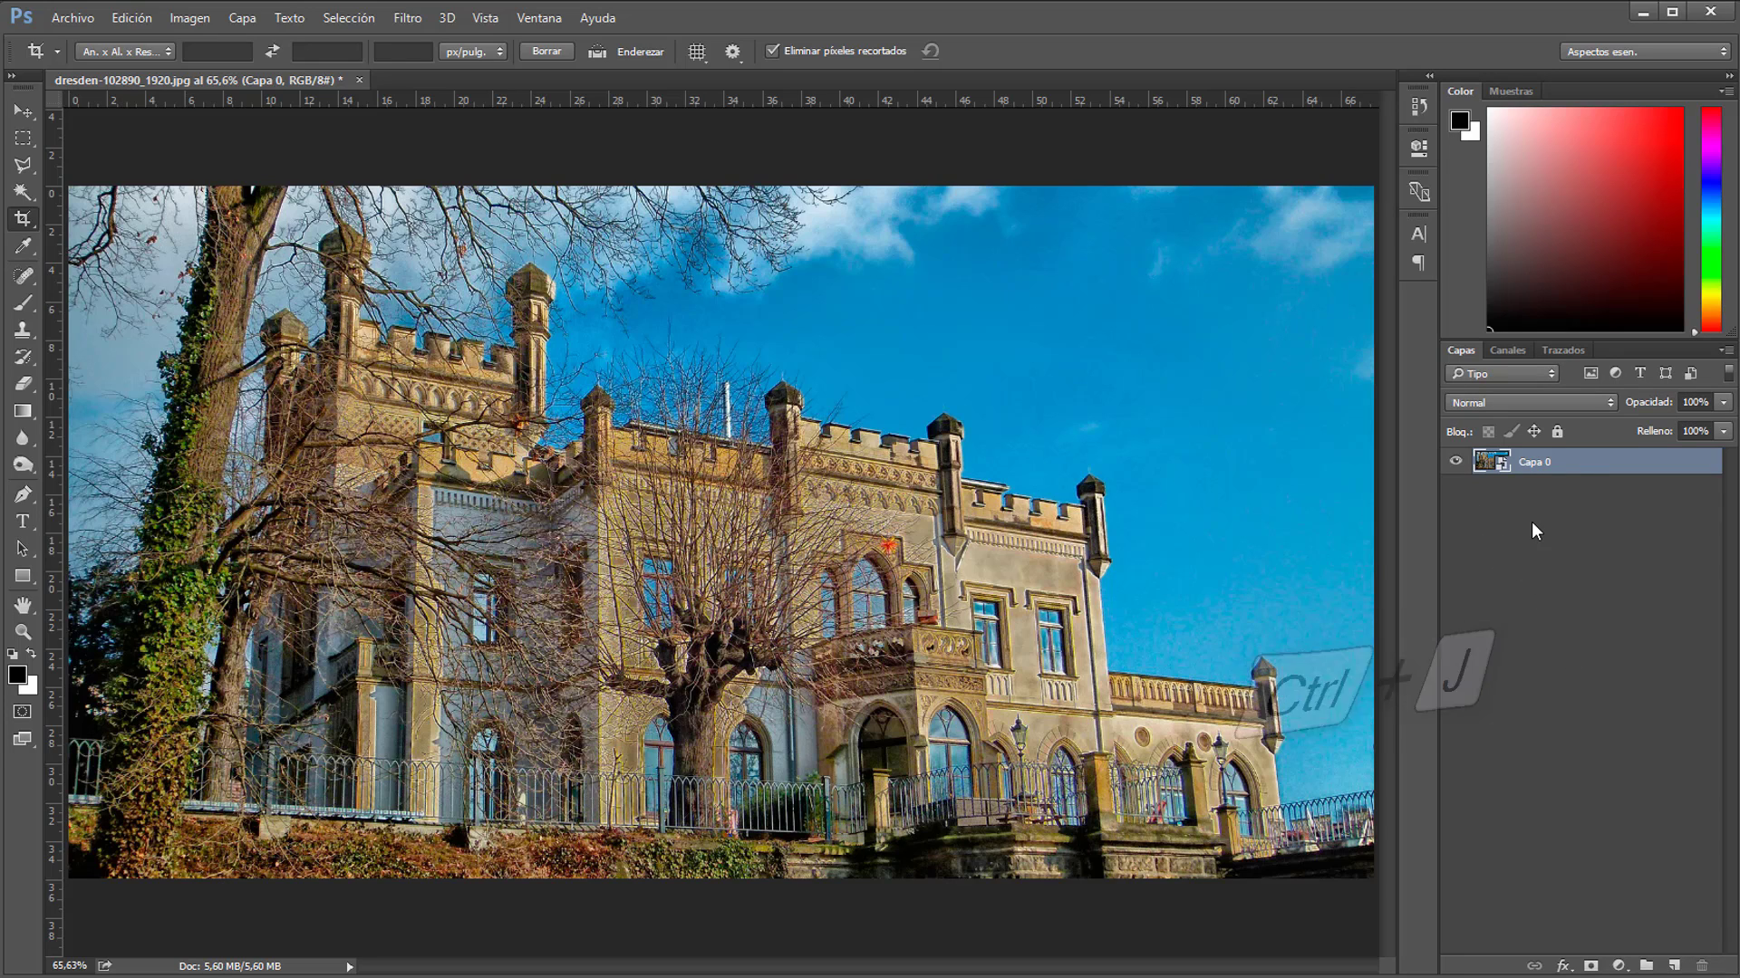
- Duplicate the Capa 0 layer and rename the copy "reflejo"
key("ctrl+j")
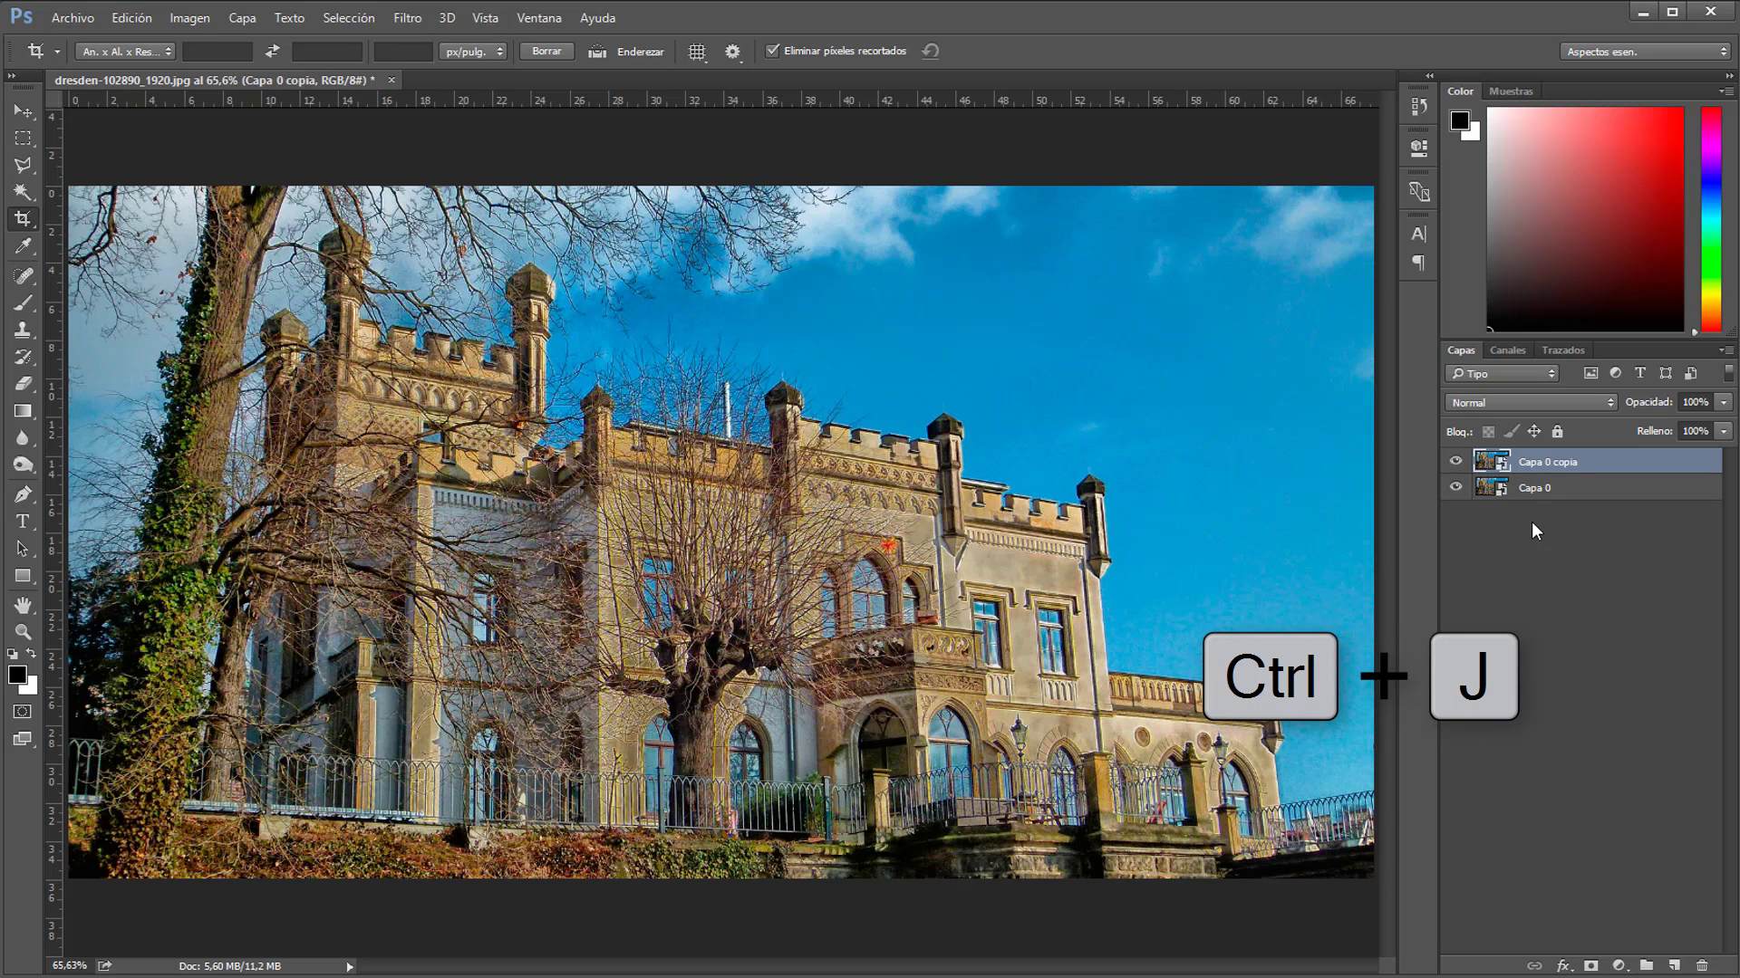
double_click(1546, 464)
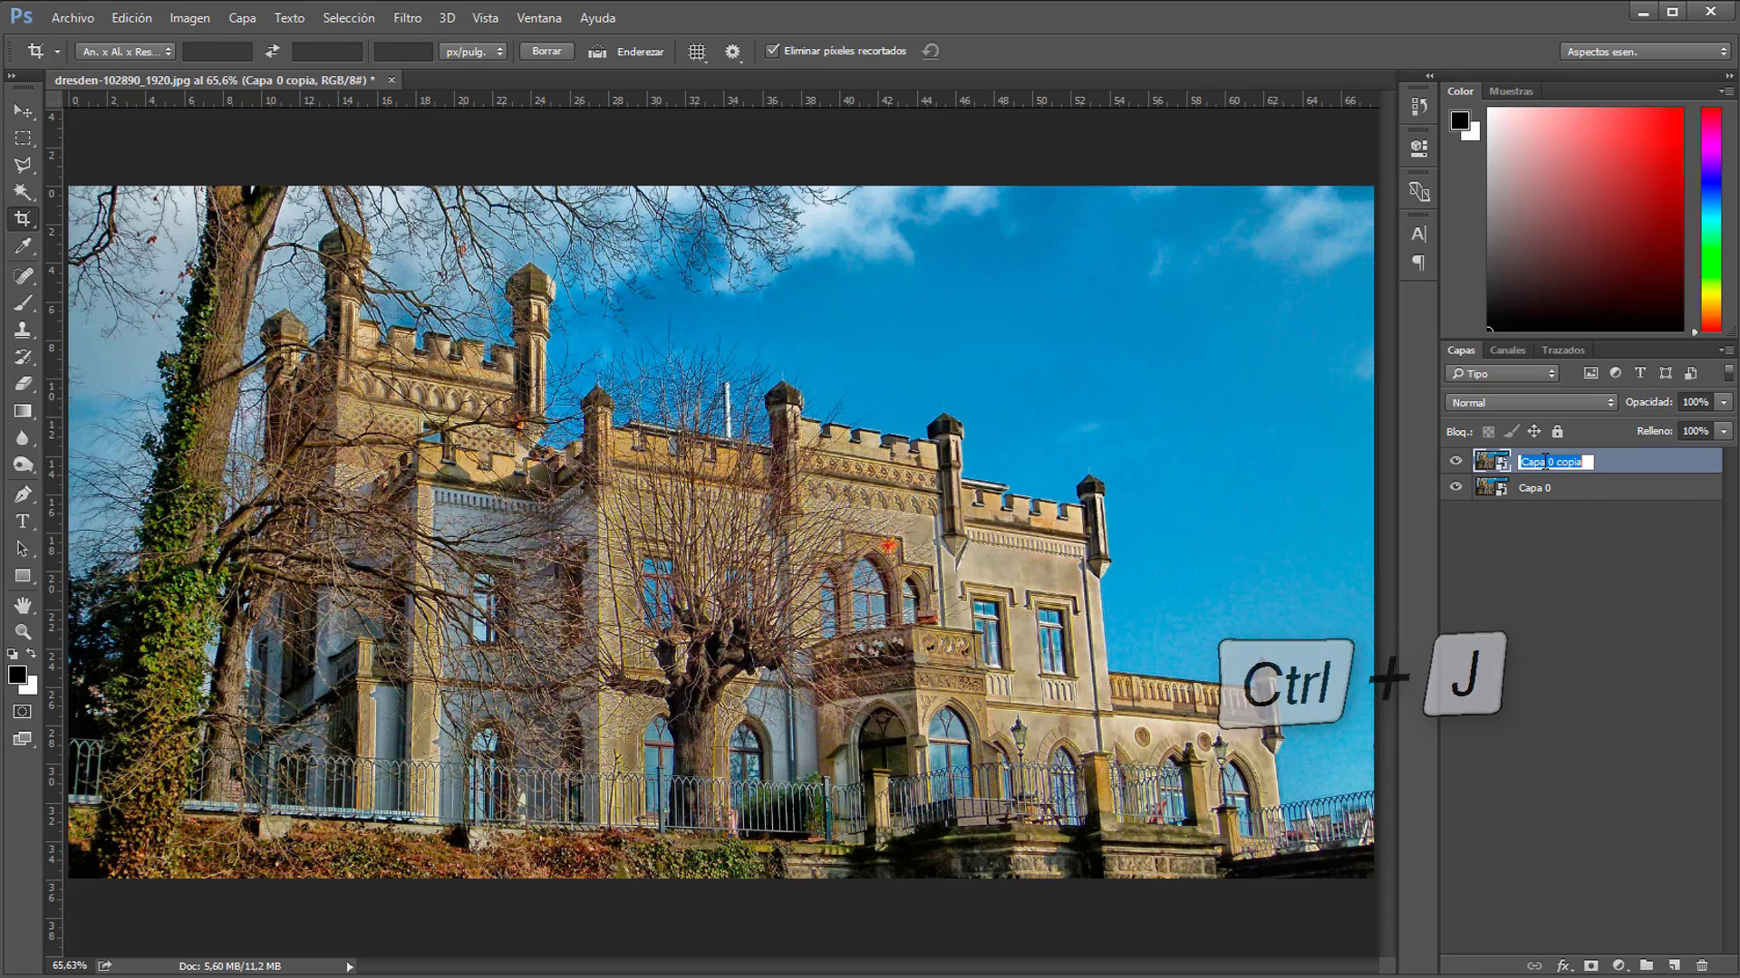
type("reflejo")
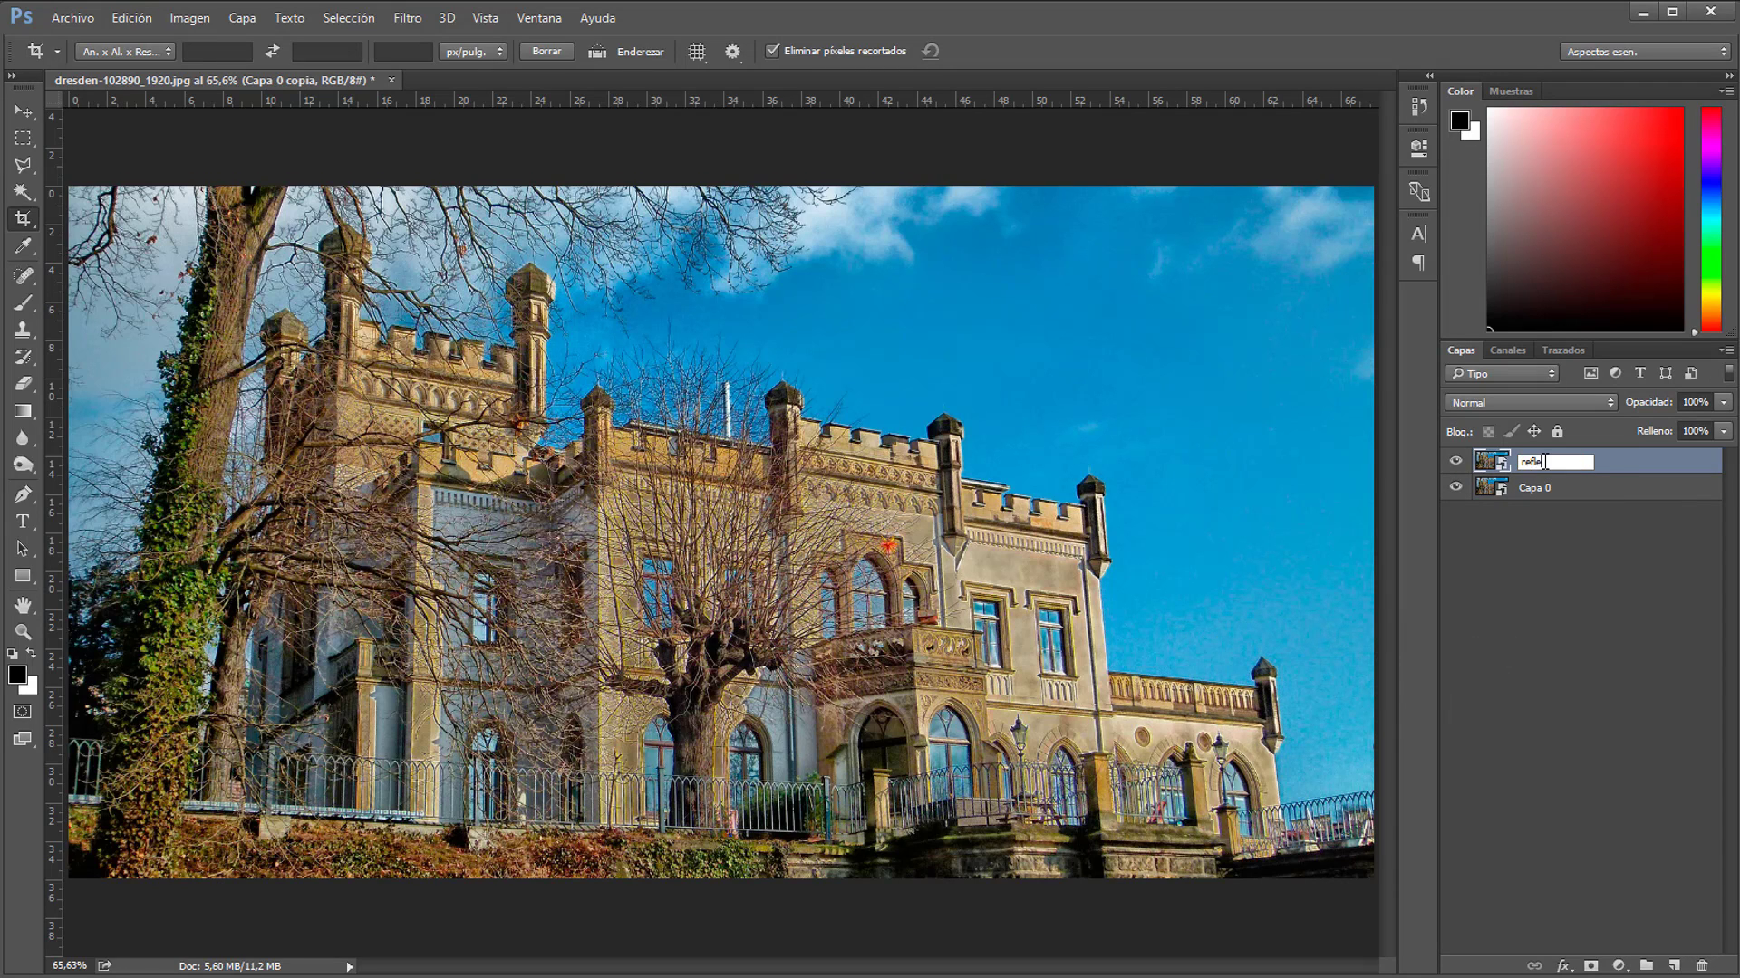
left_click(1515, 590)
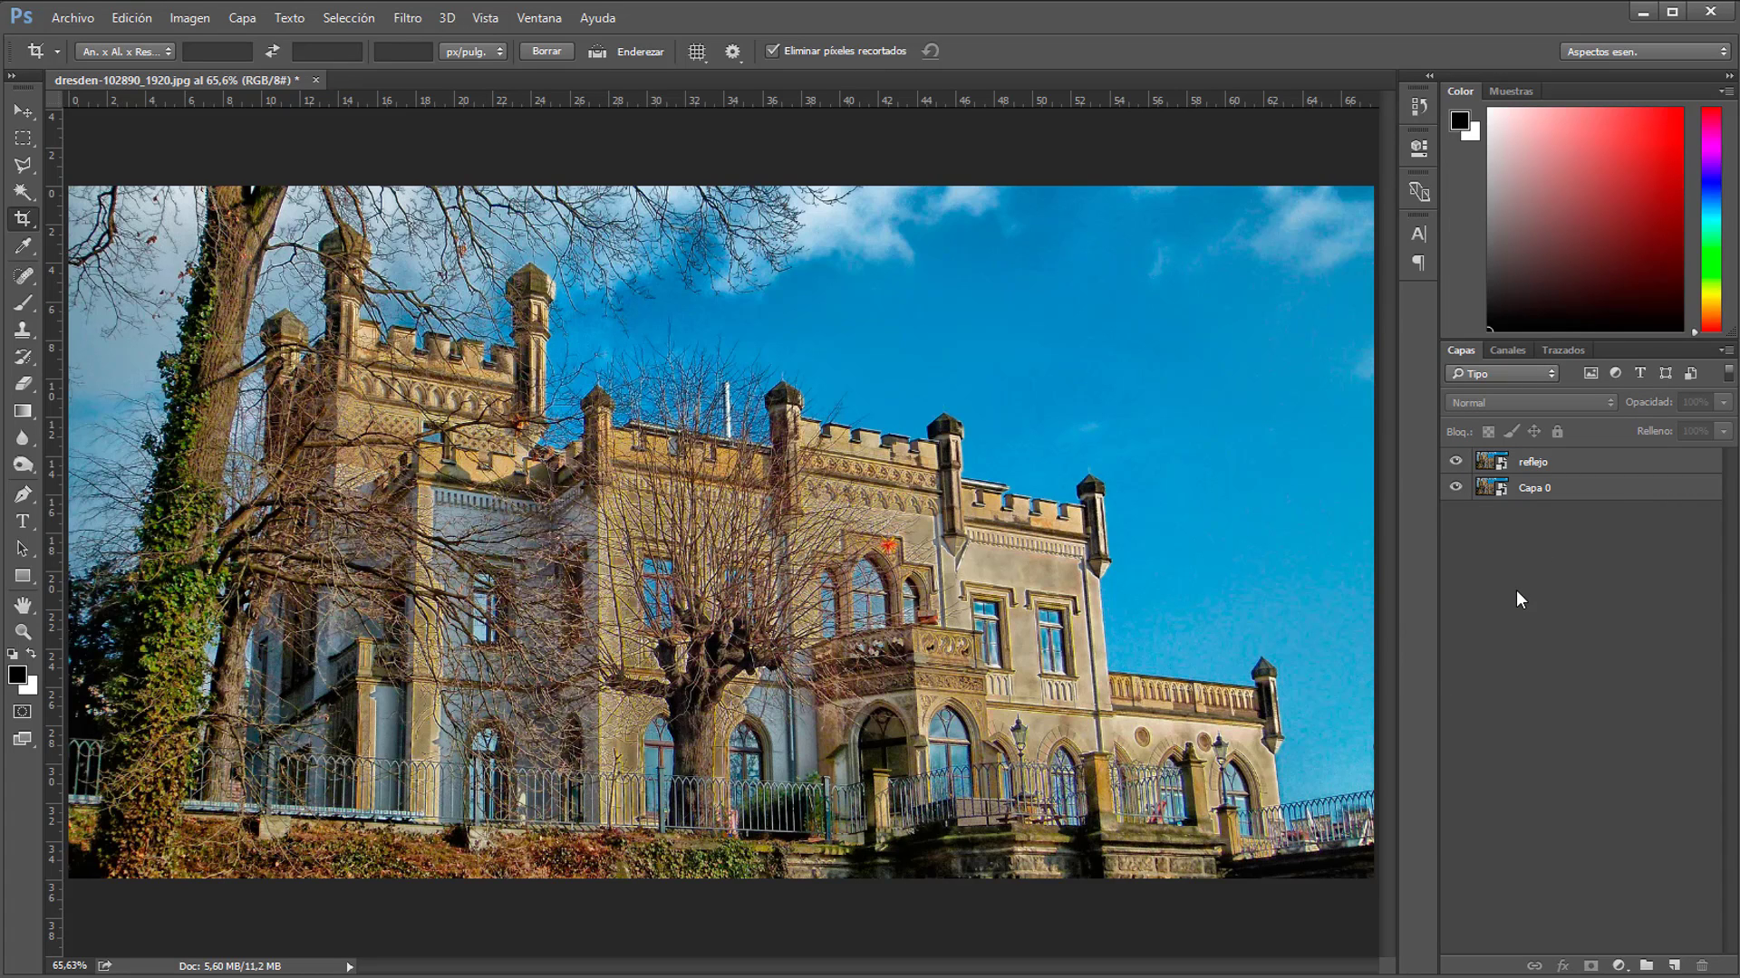
- Extend the canvas downward to a height of 2038 pixels, anchored at the top centre
left_click(203, 22)
left_click(274, 188)
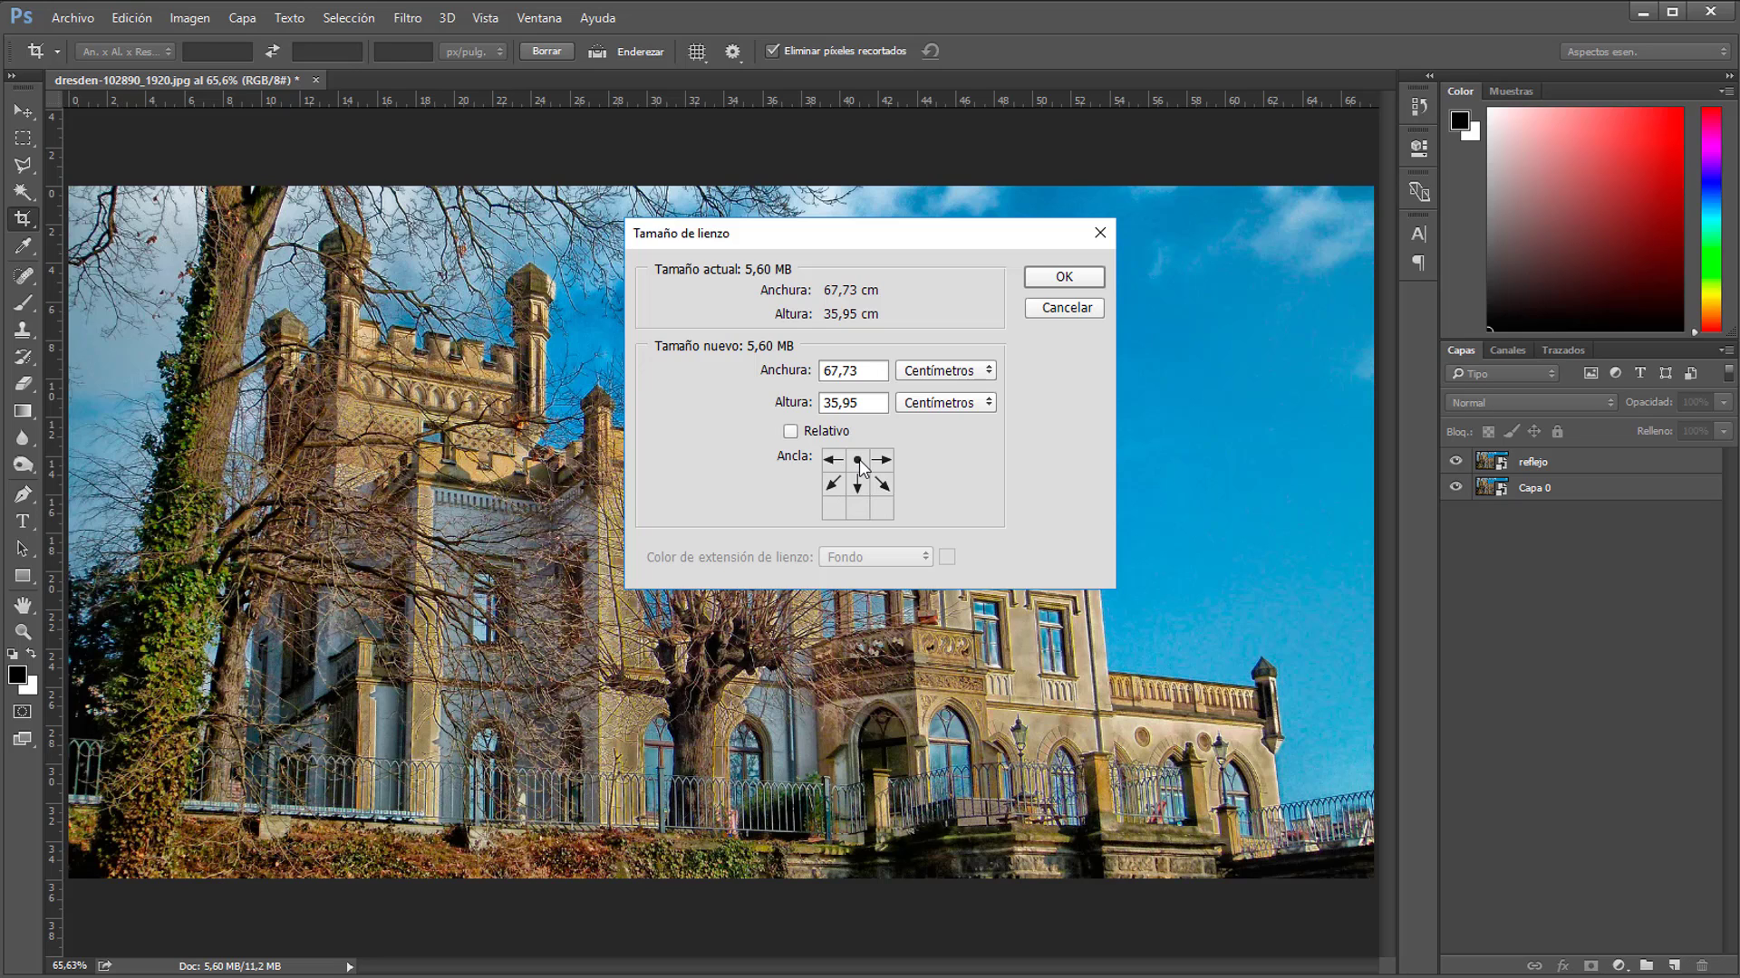
left_click(926, 368)
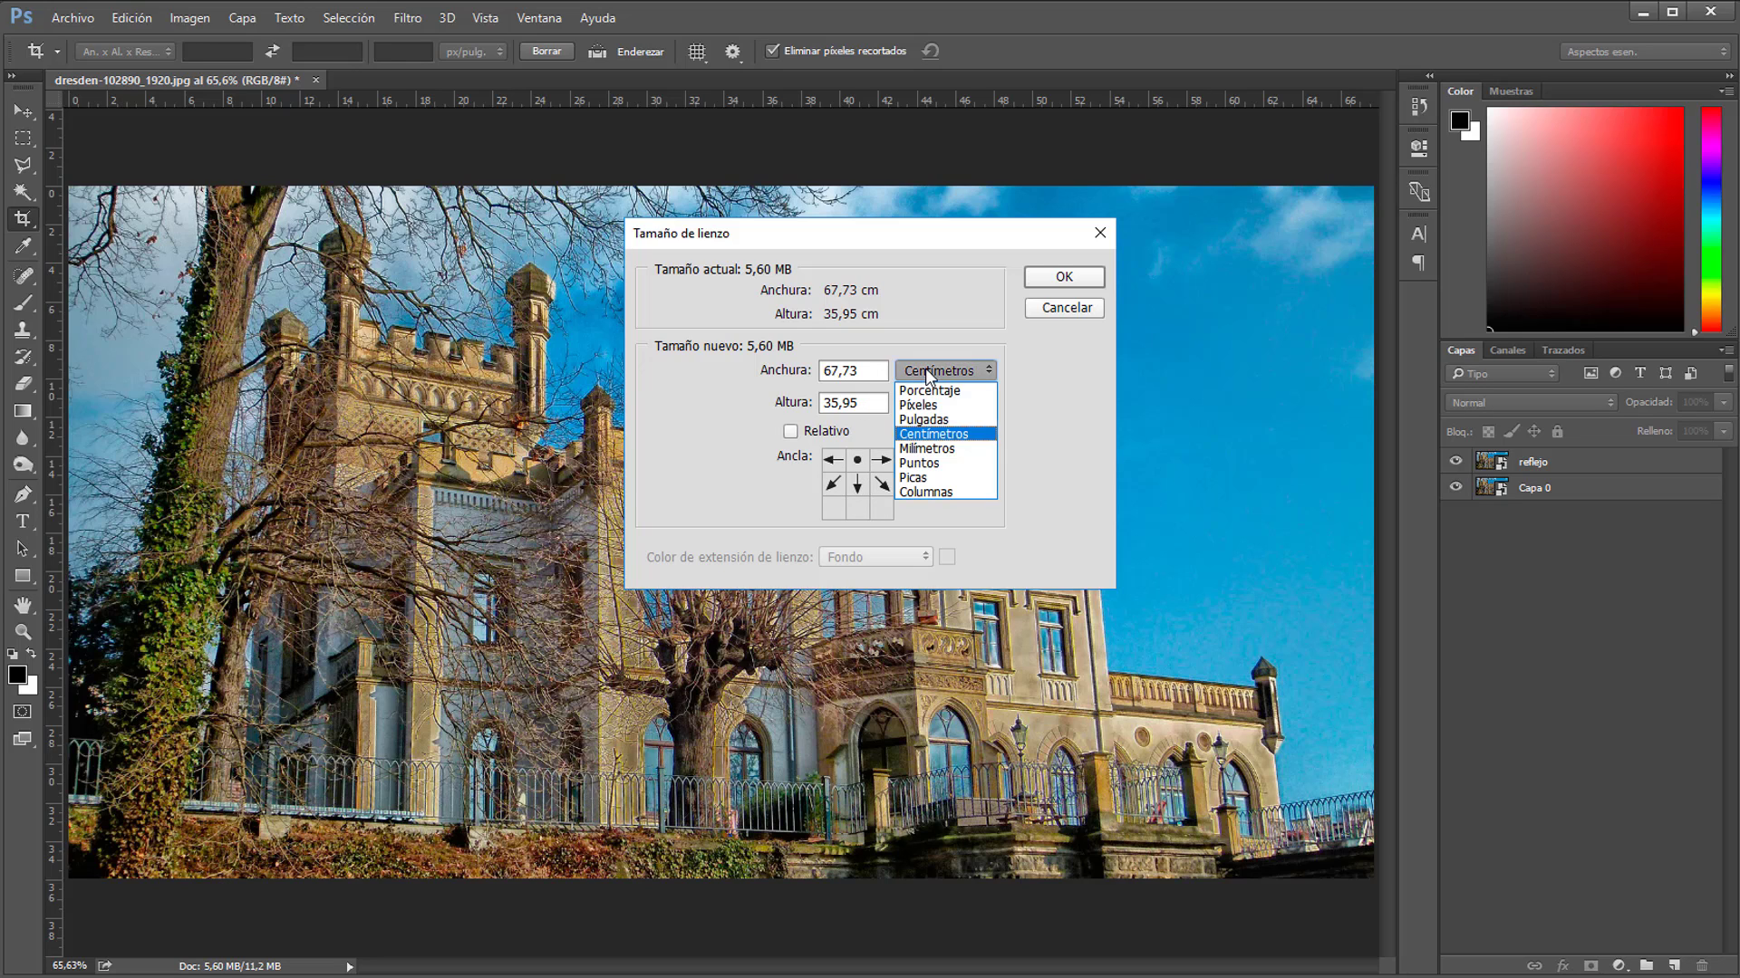
left_click(951, 406)
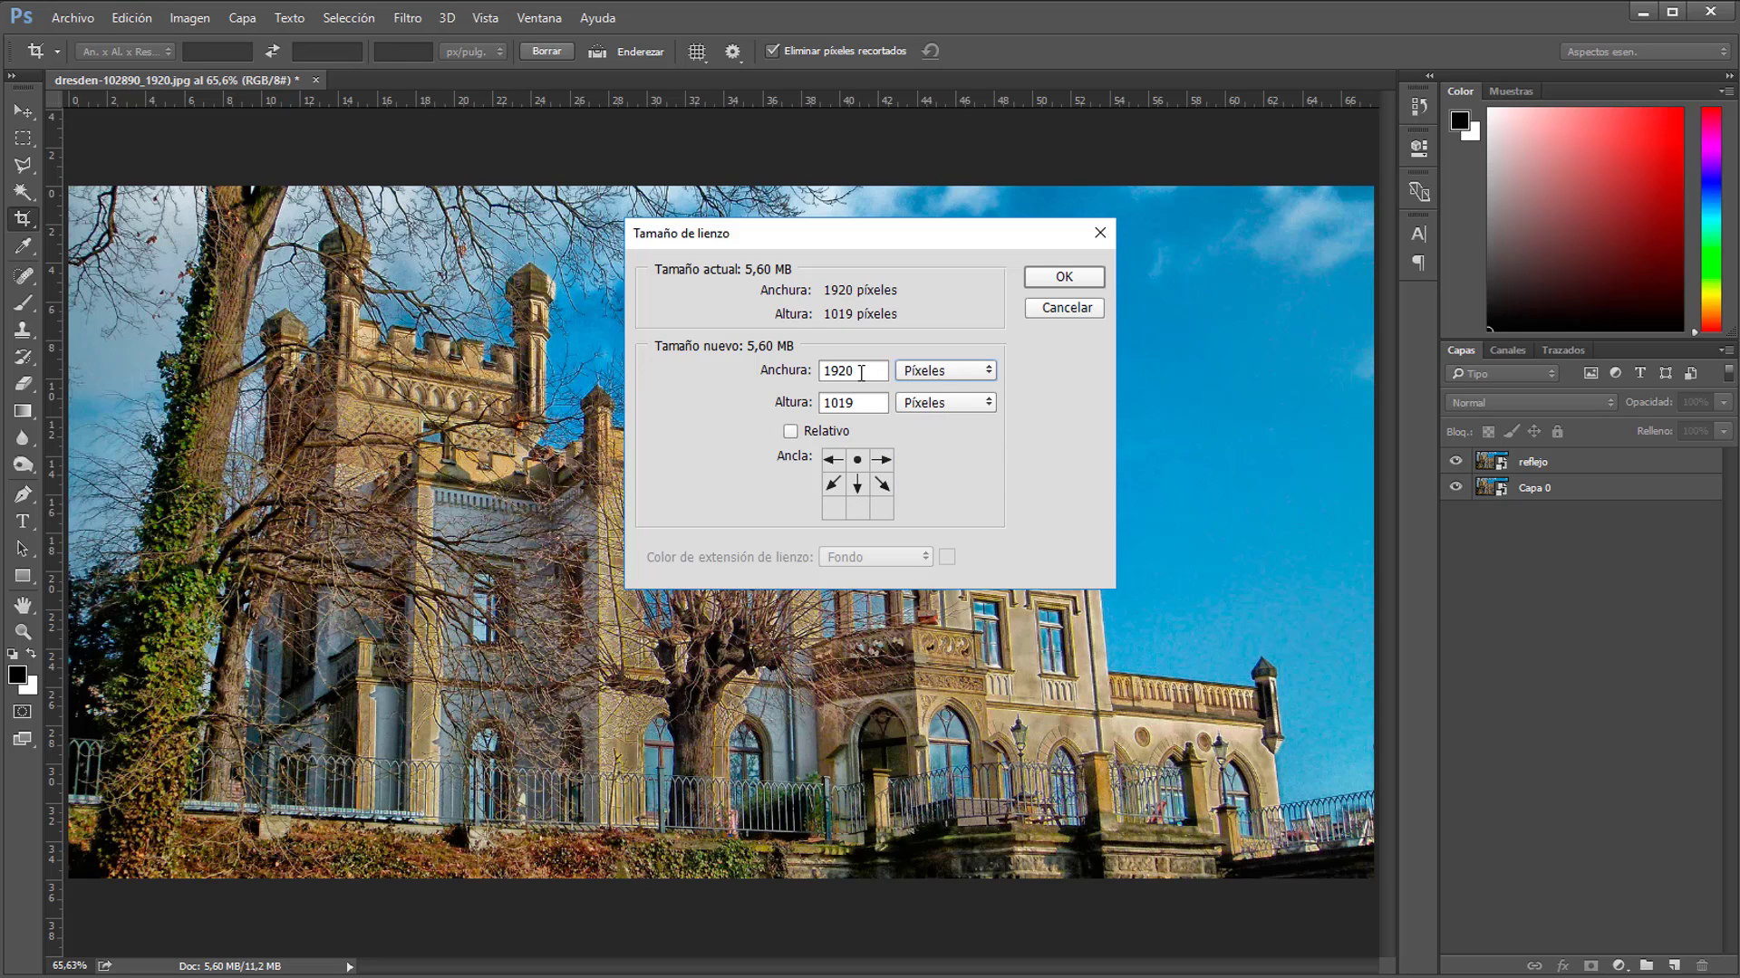
double_click(862, 404)
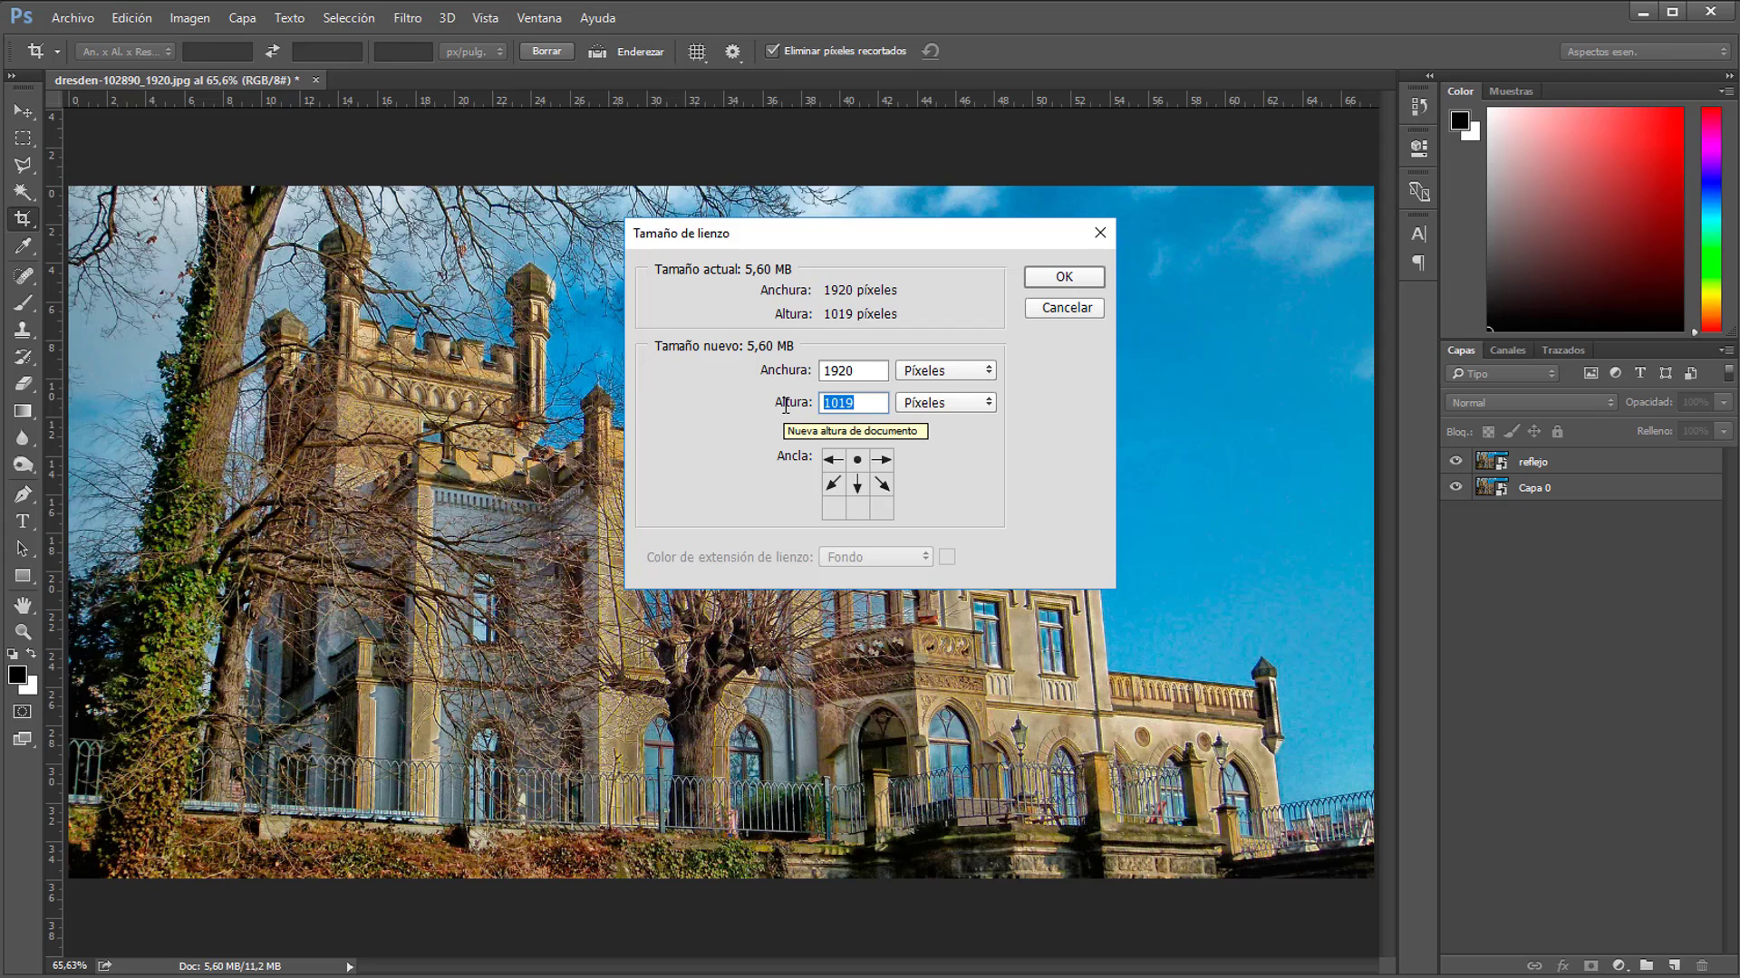
type("2038")
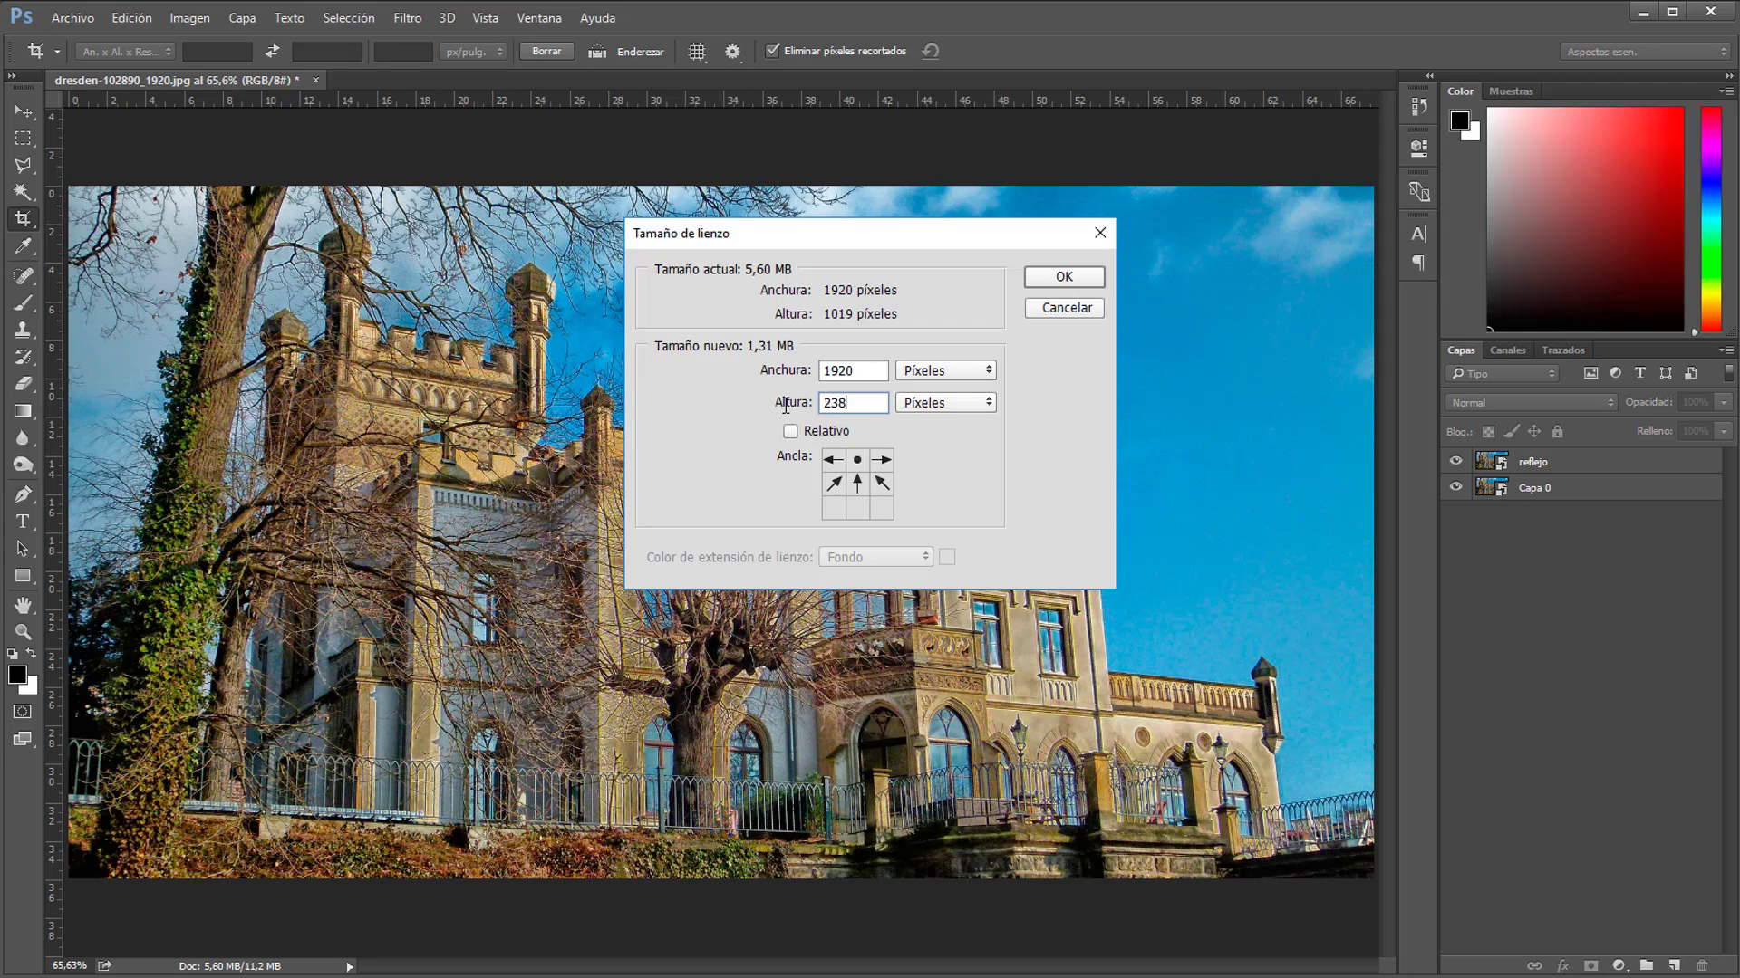
left_click(1078, 275)
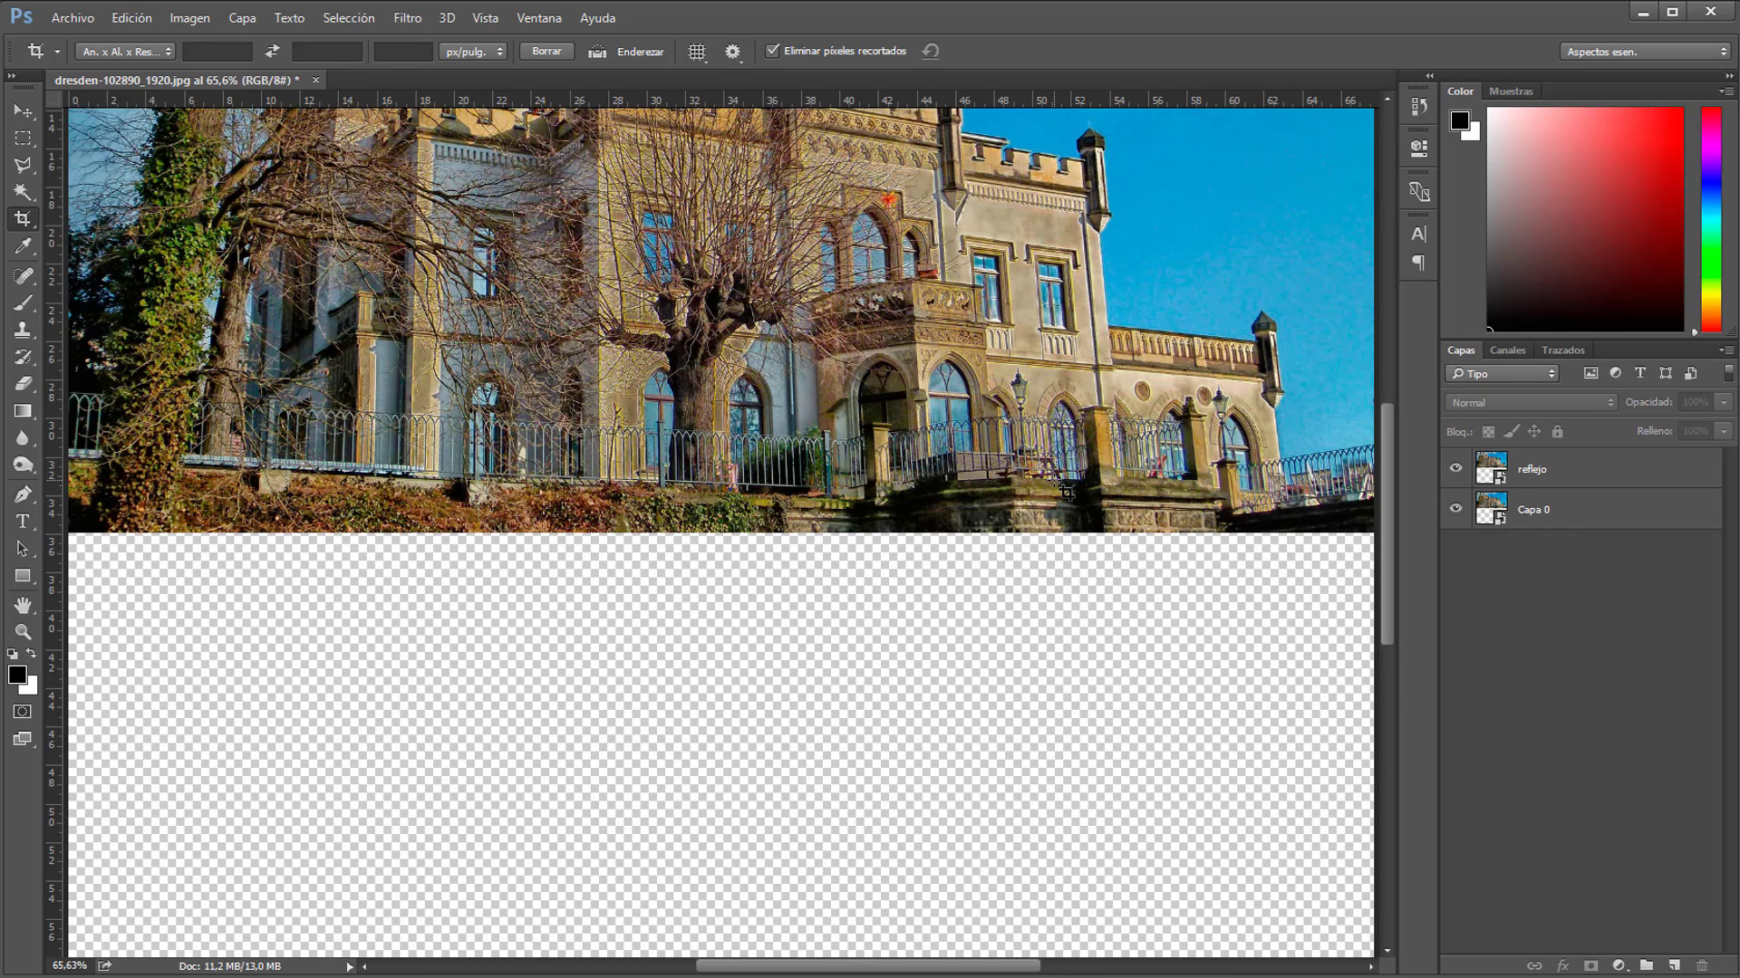
key("ctrl+0")
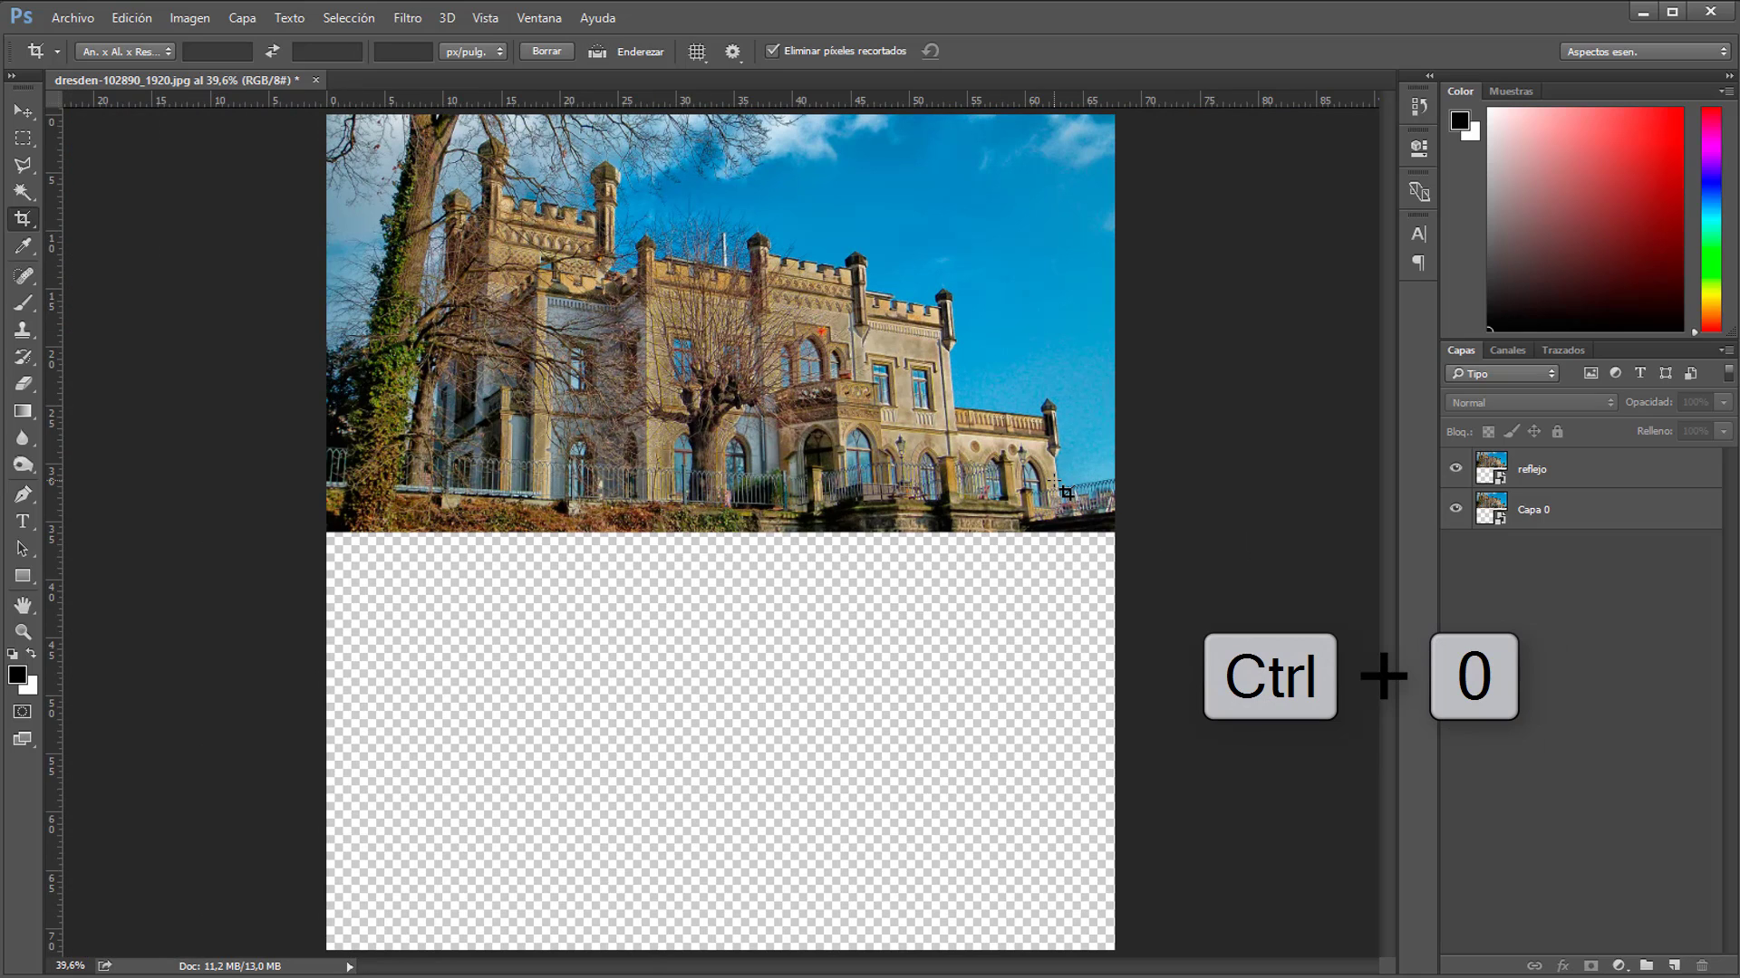
- Flip the reflejo layer vertically and move it straight down into the empty lower half, edge to edge with the original photo
left_click(1571, 464)
key("ctrl+t")
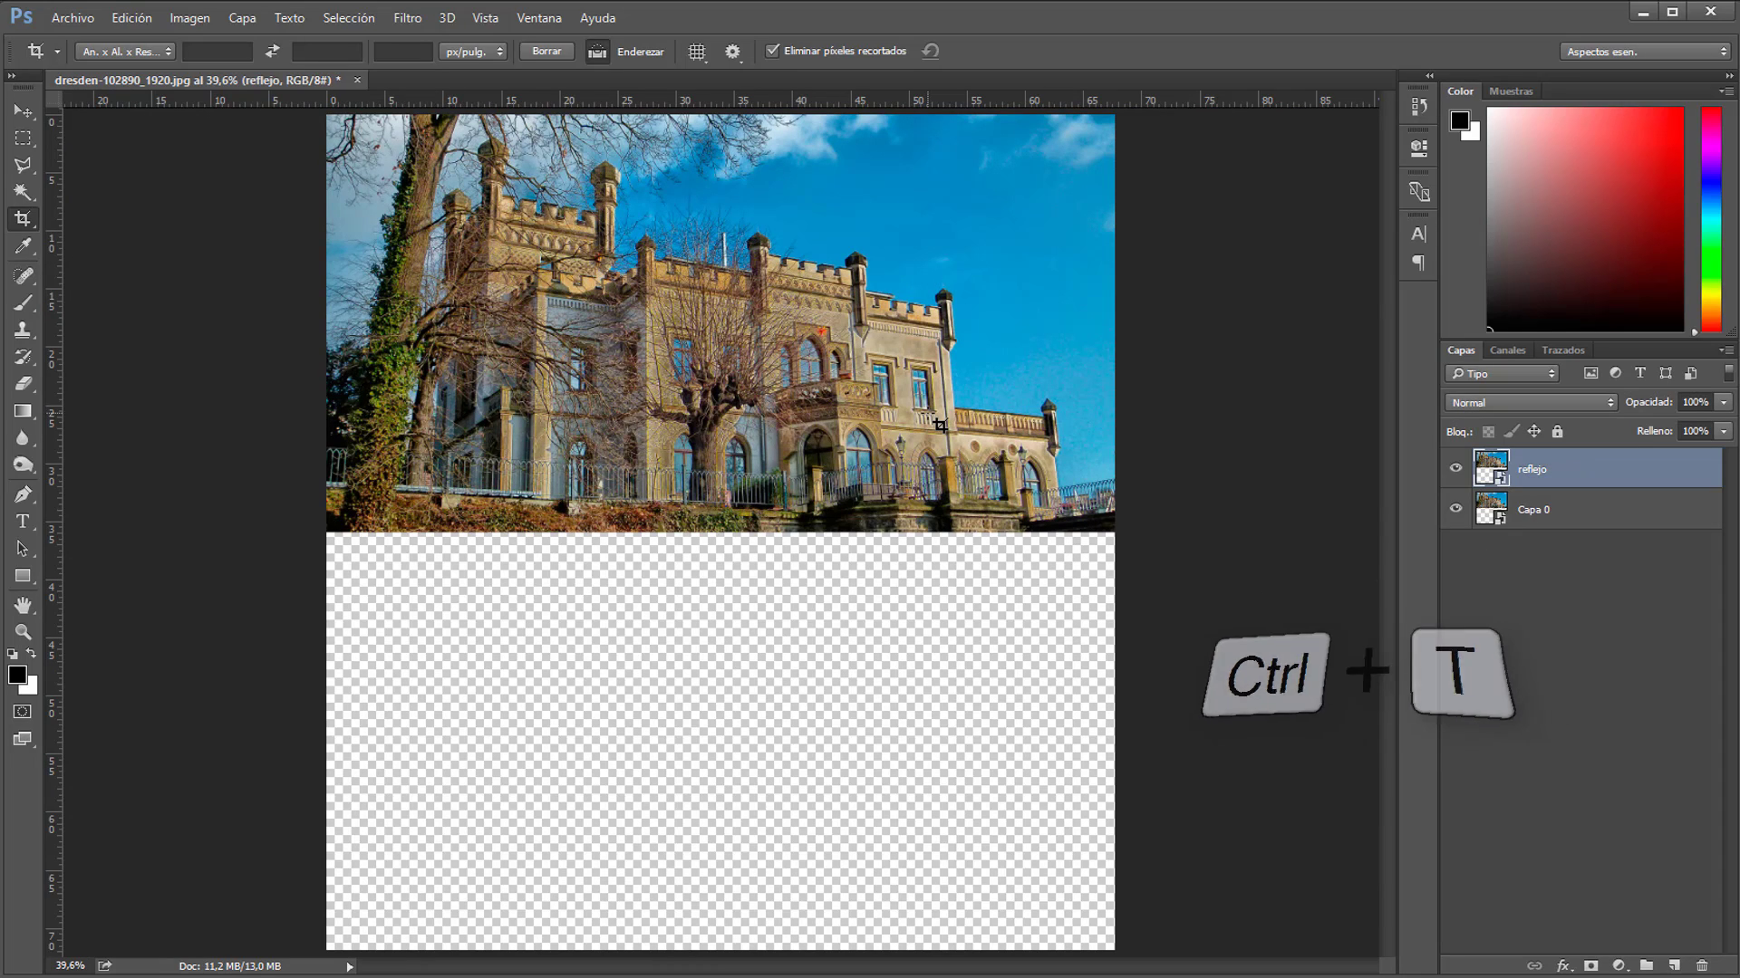
right_click(781, 434)
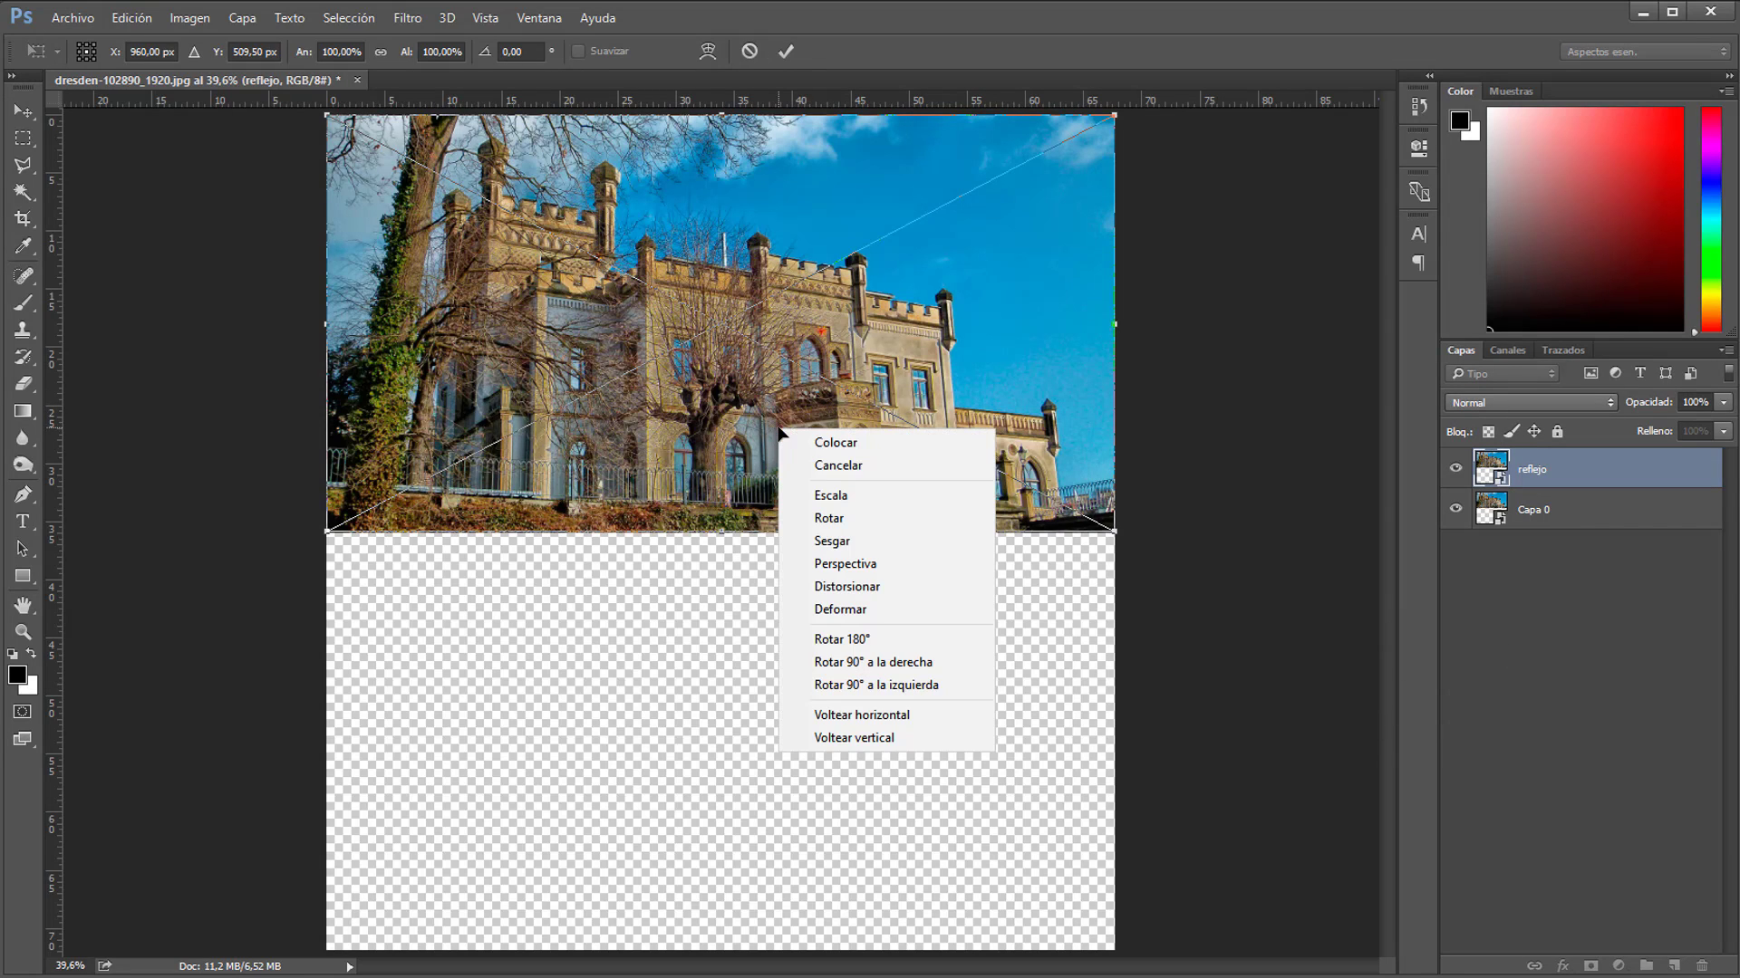
left_click(889, 736)
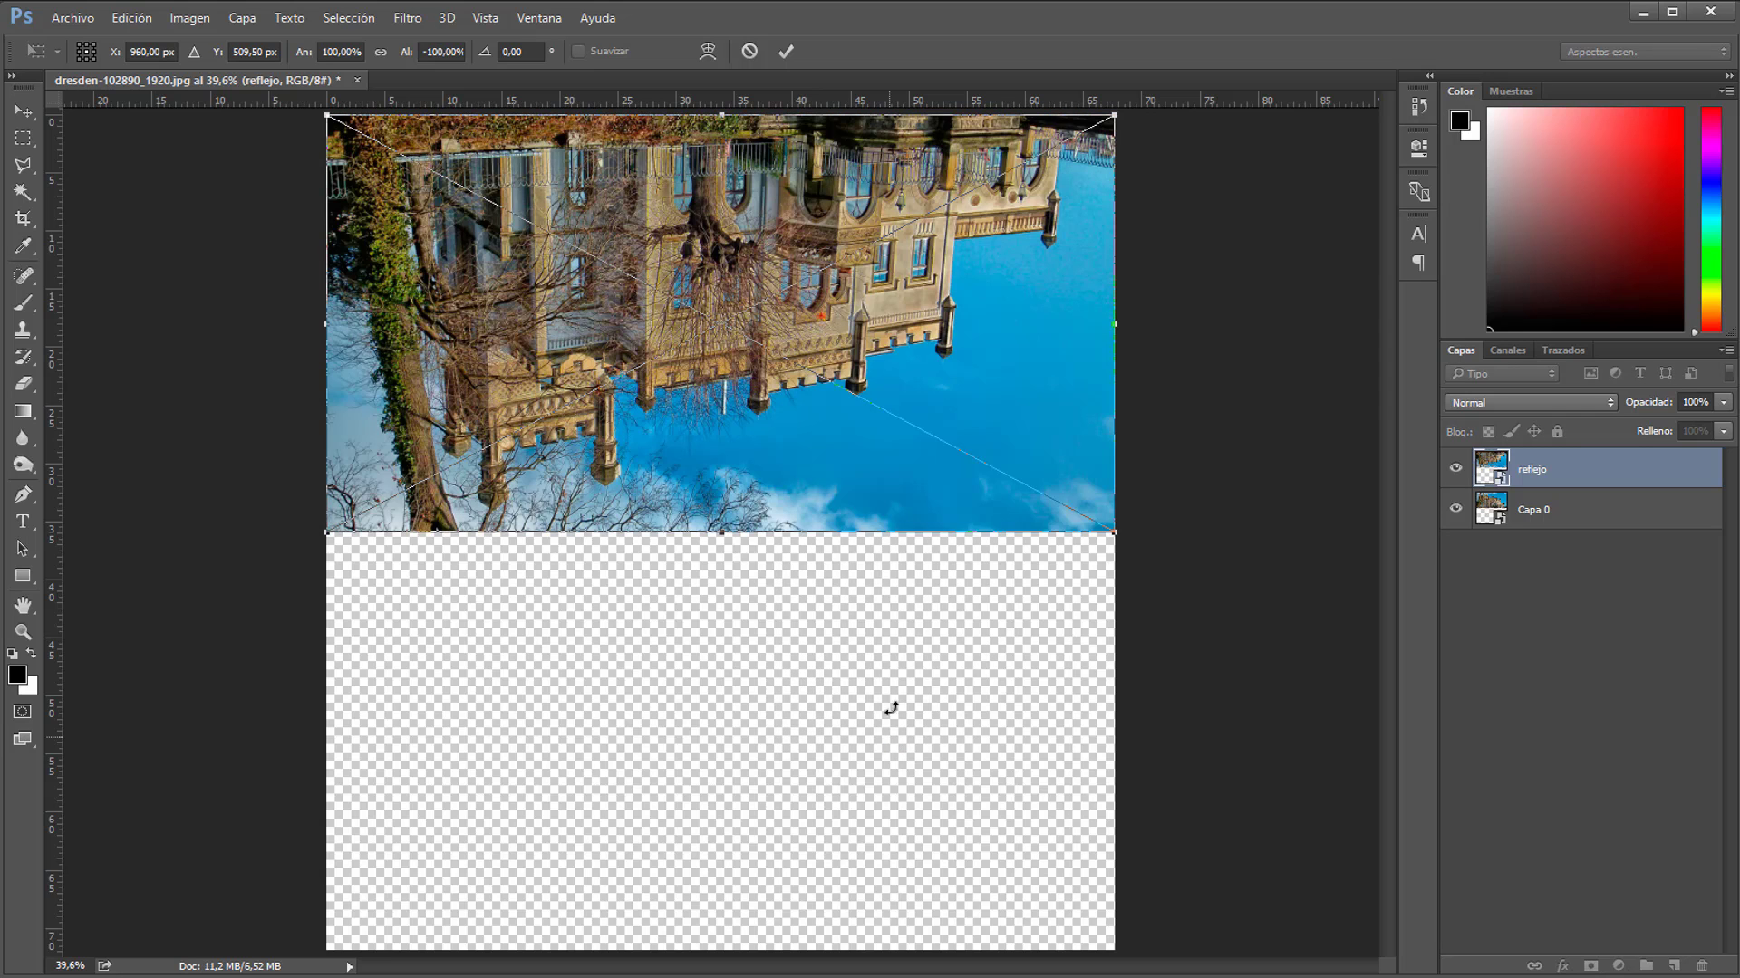
key("v")
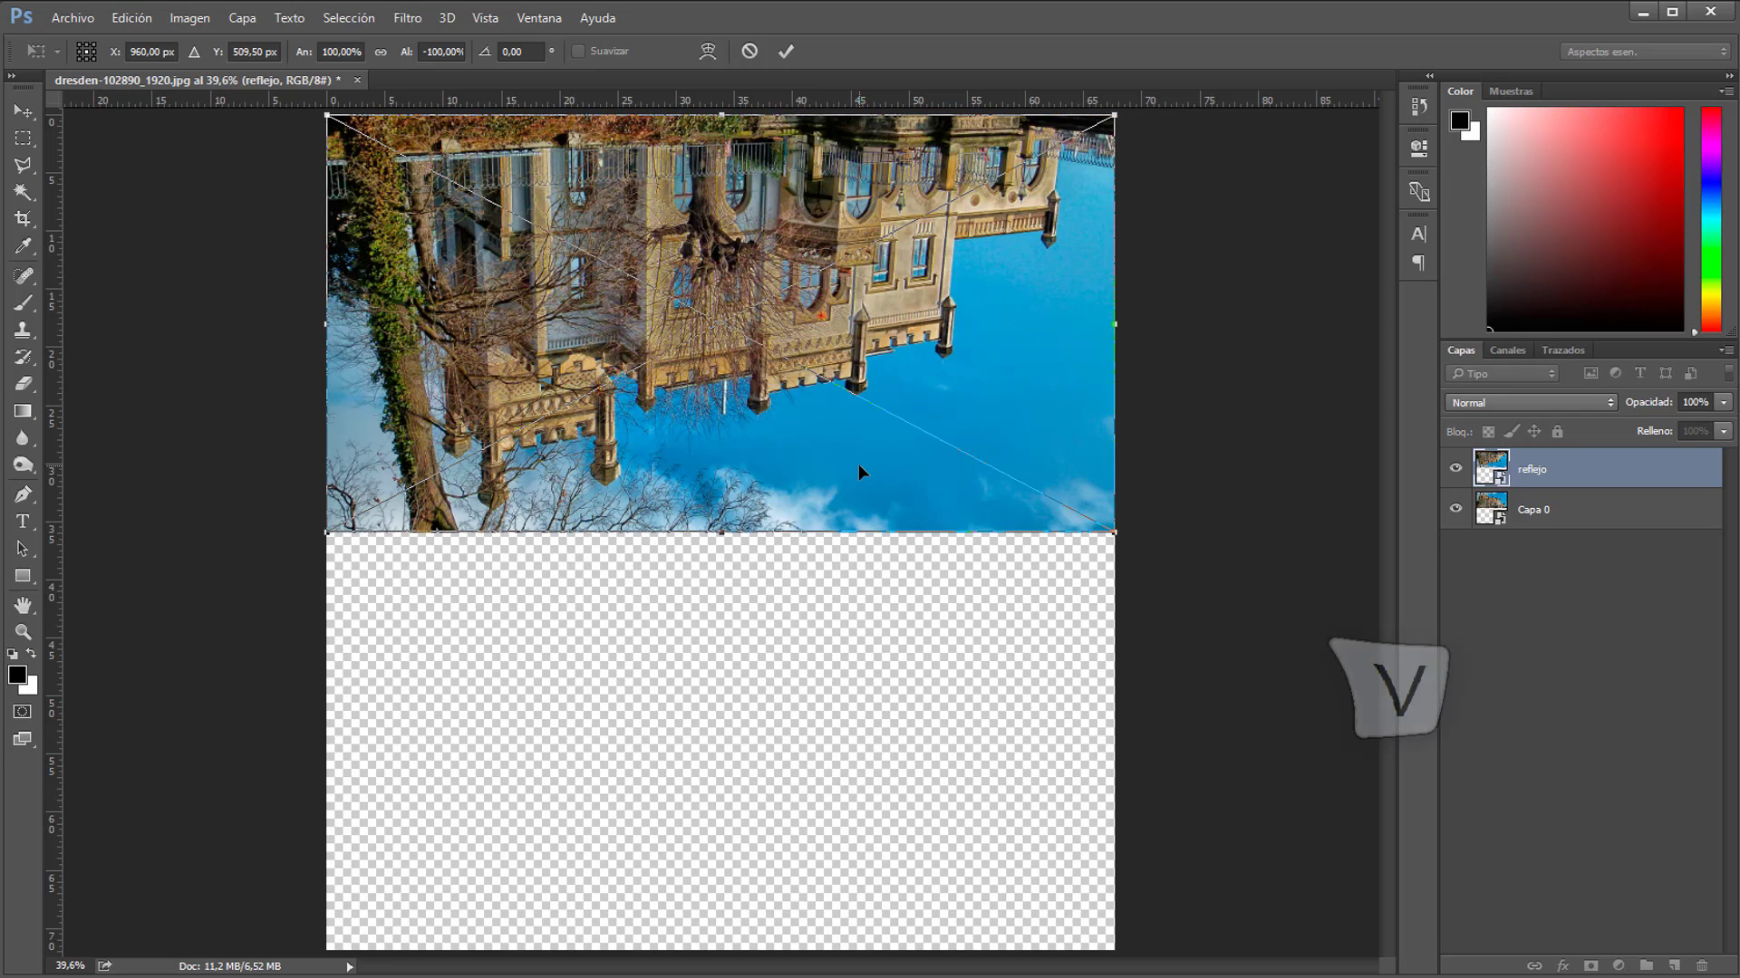
left_click_drag(808, 438, 814, 850)
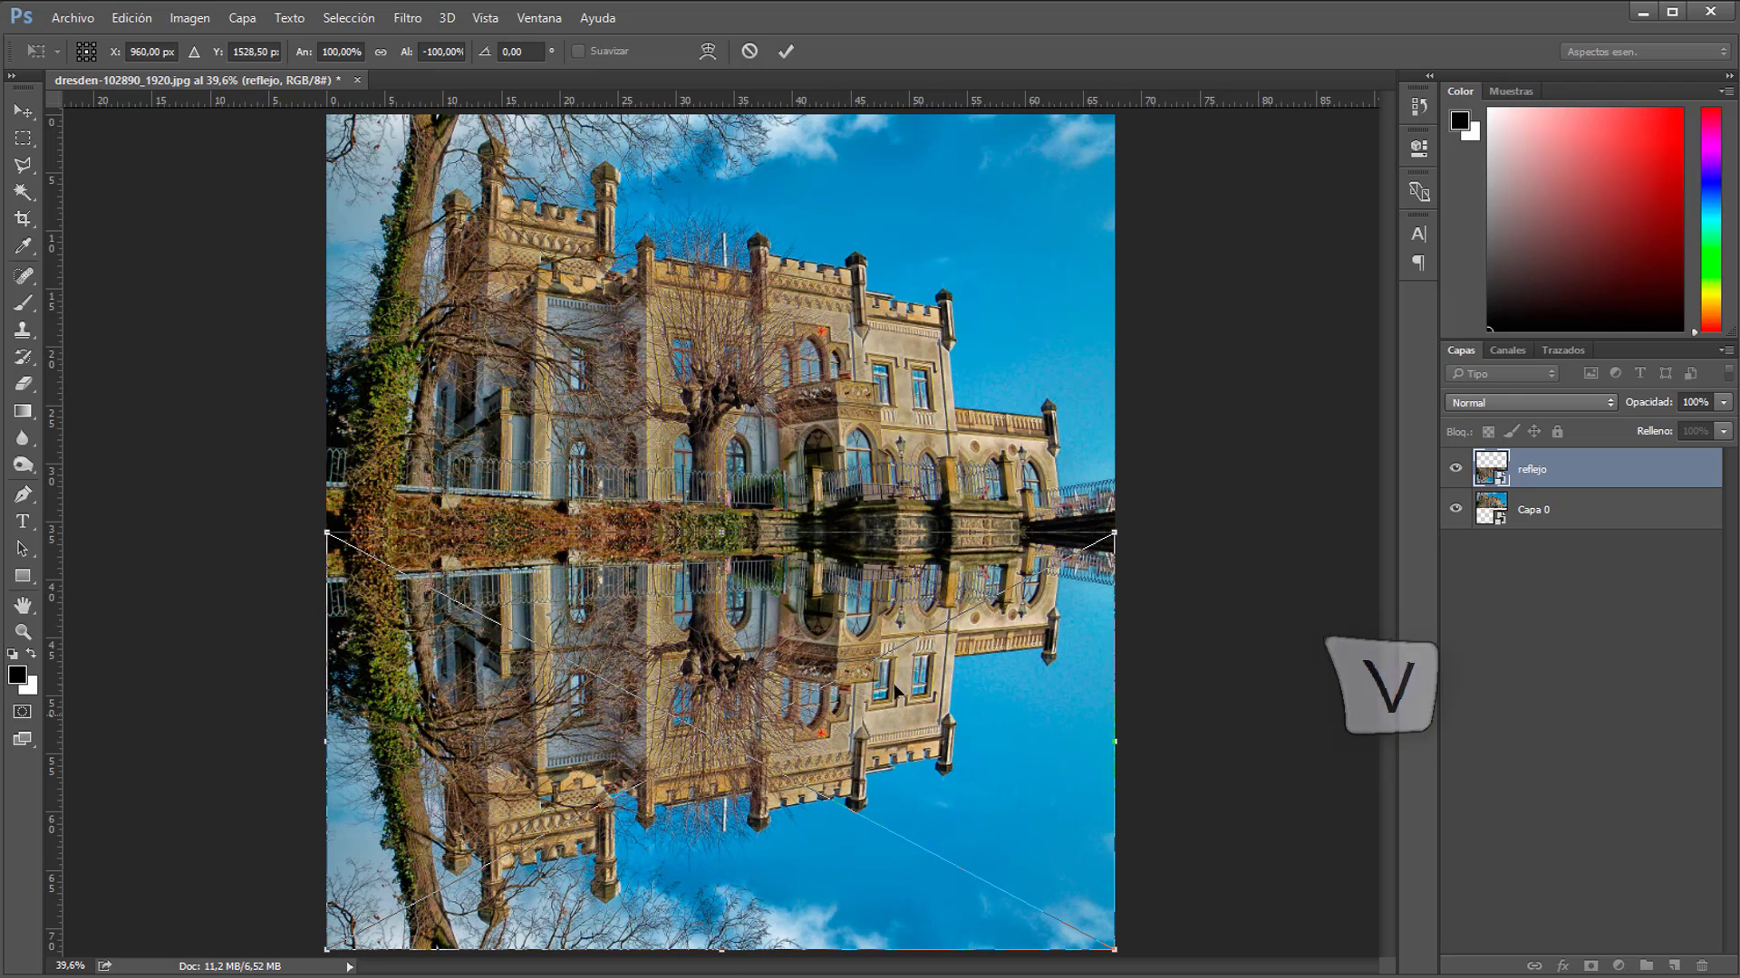
key("Return")
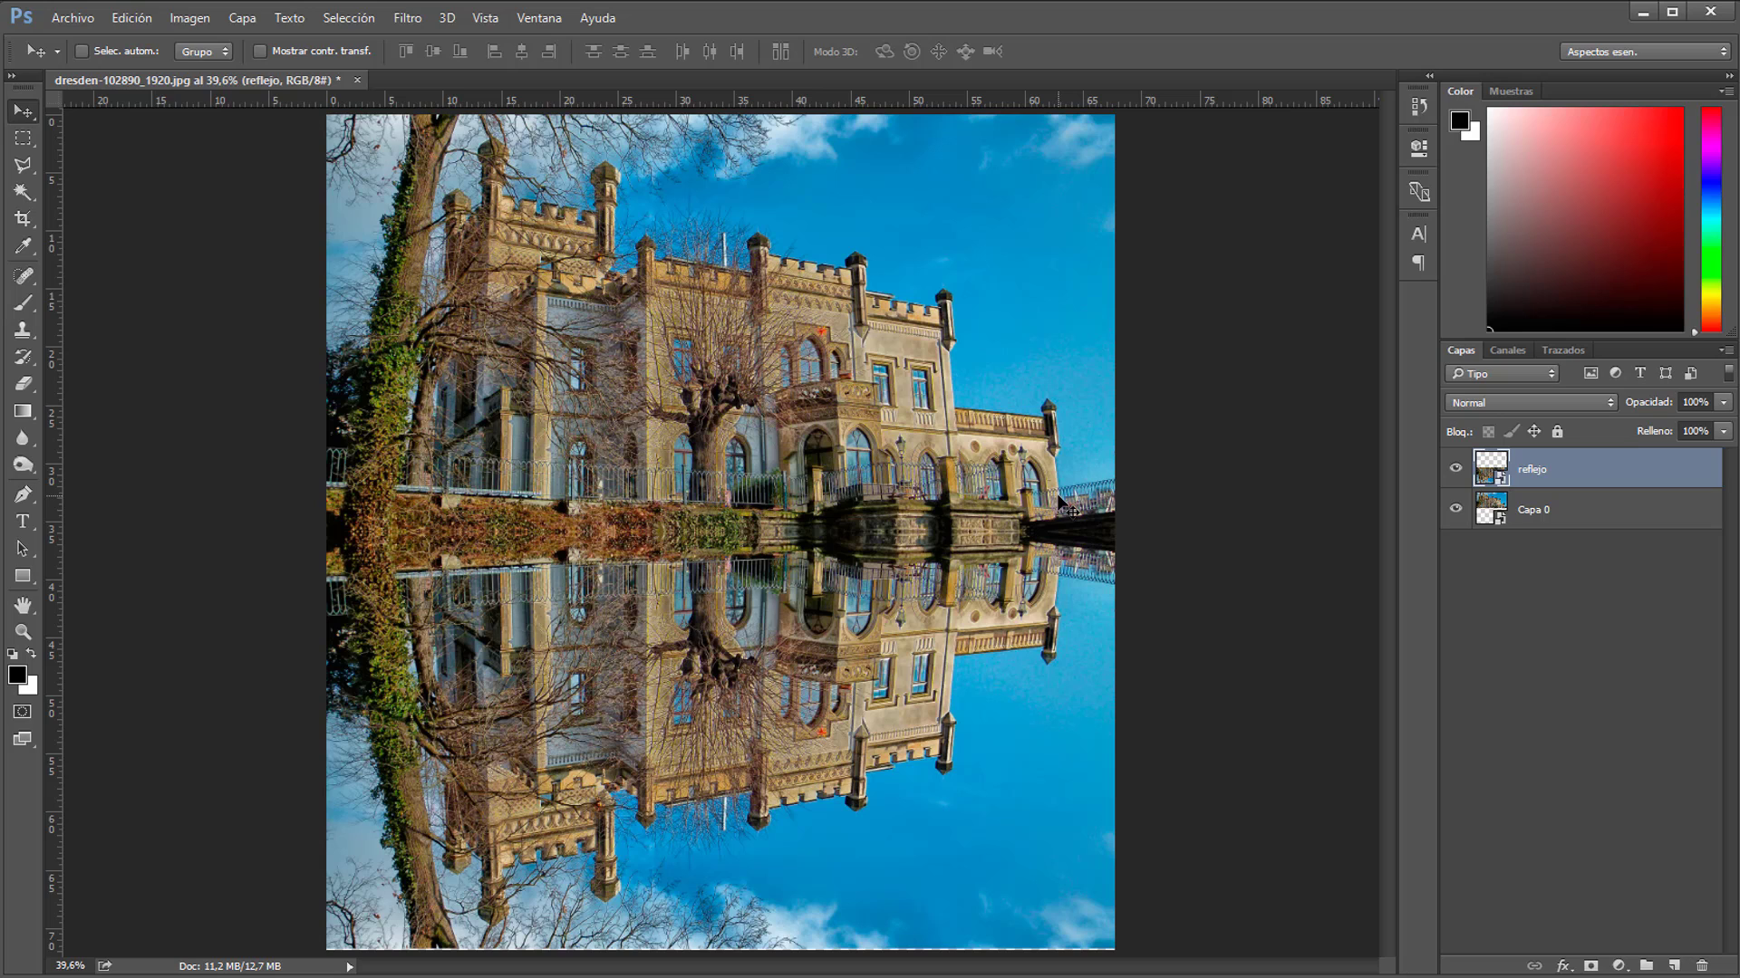
- Create a new document 3840 pixels wide and 3840 pixels high
left_click(70, 18)
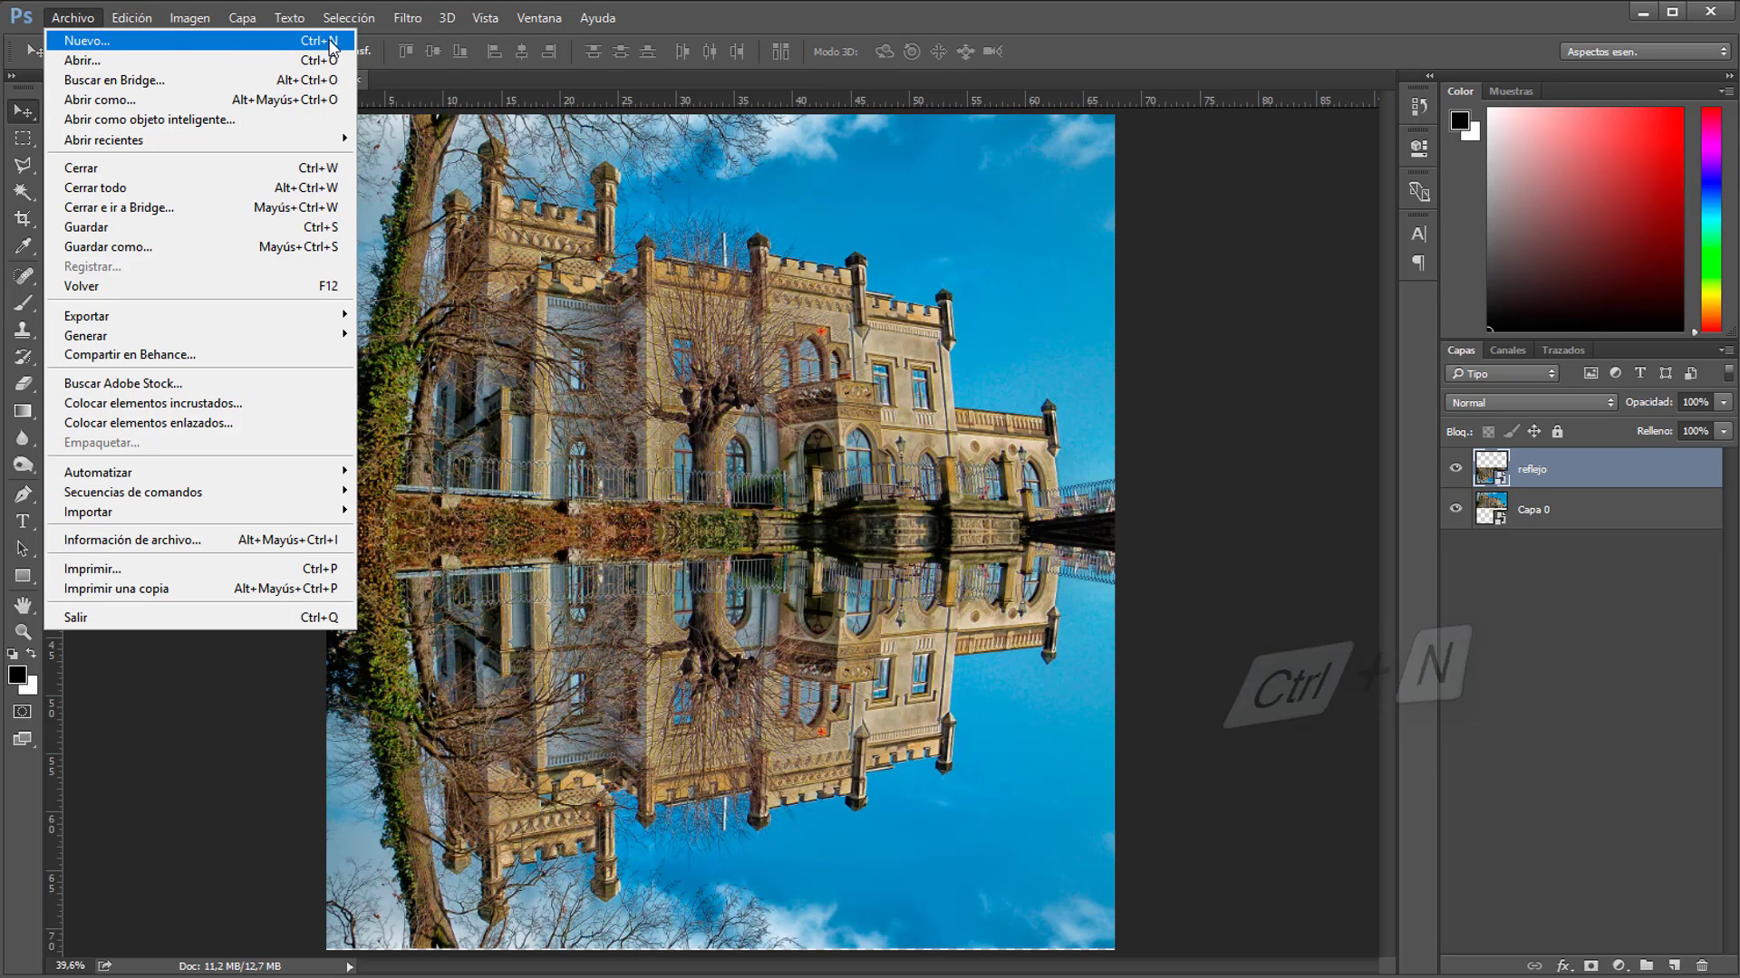
left_click(86, 41)
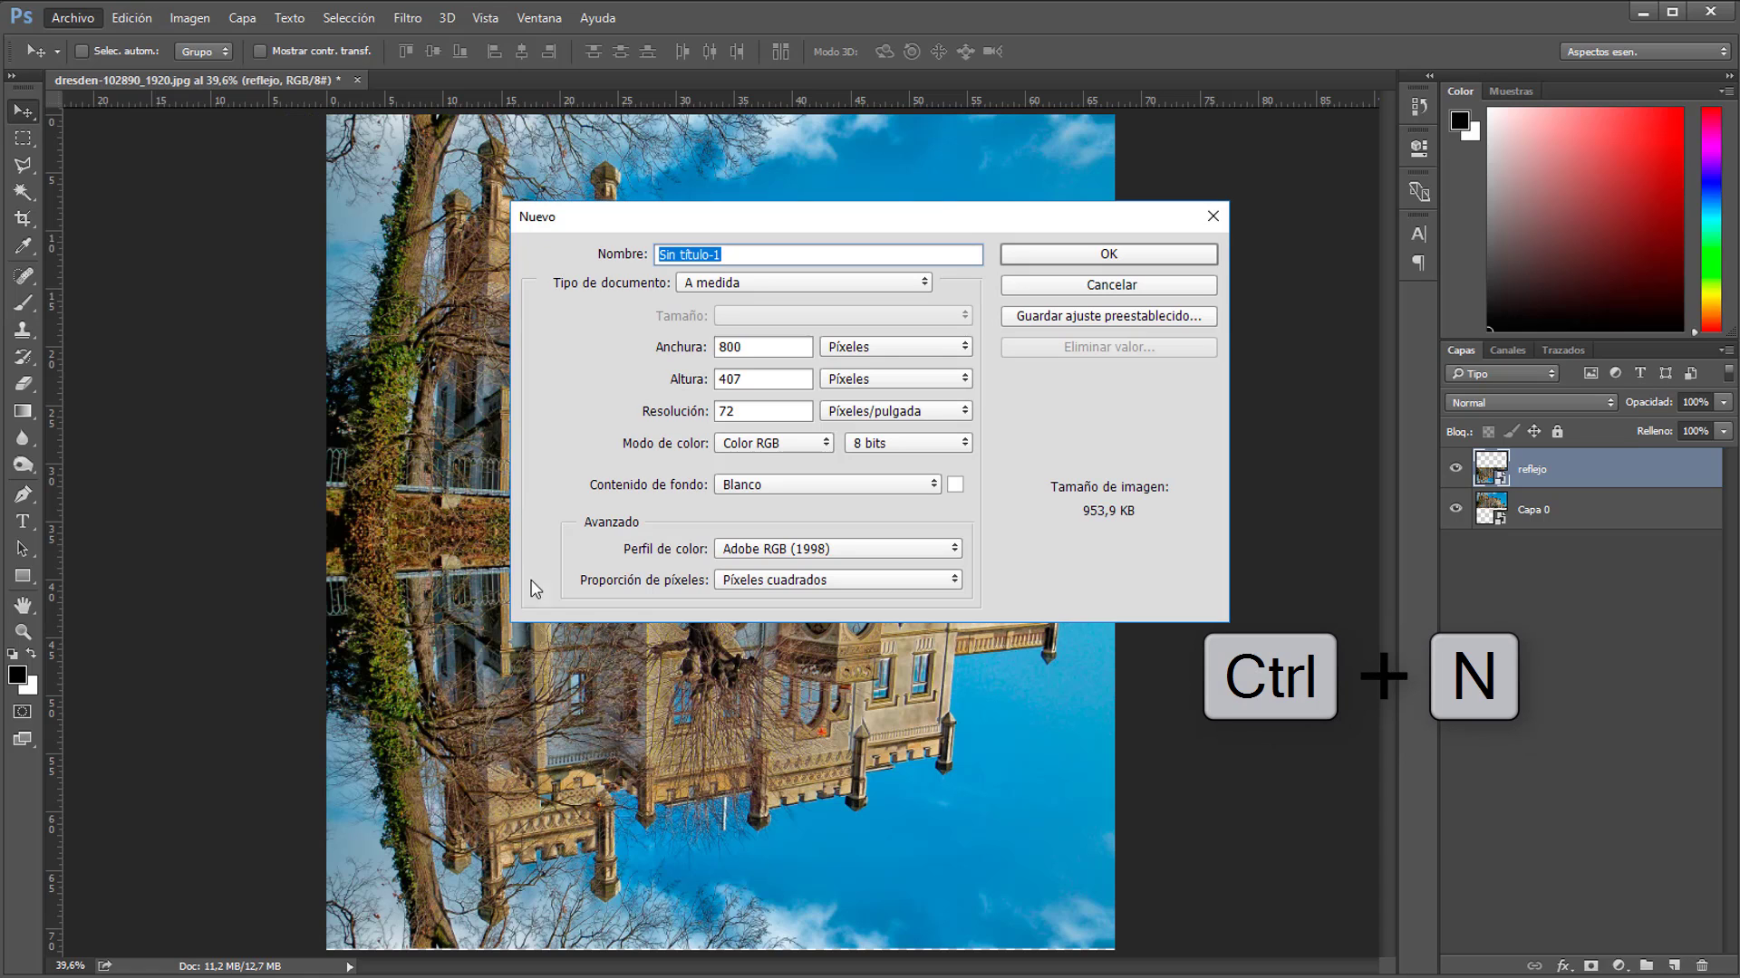
double_click(768, 343)
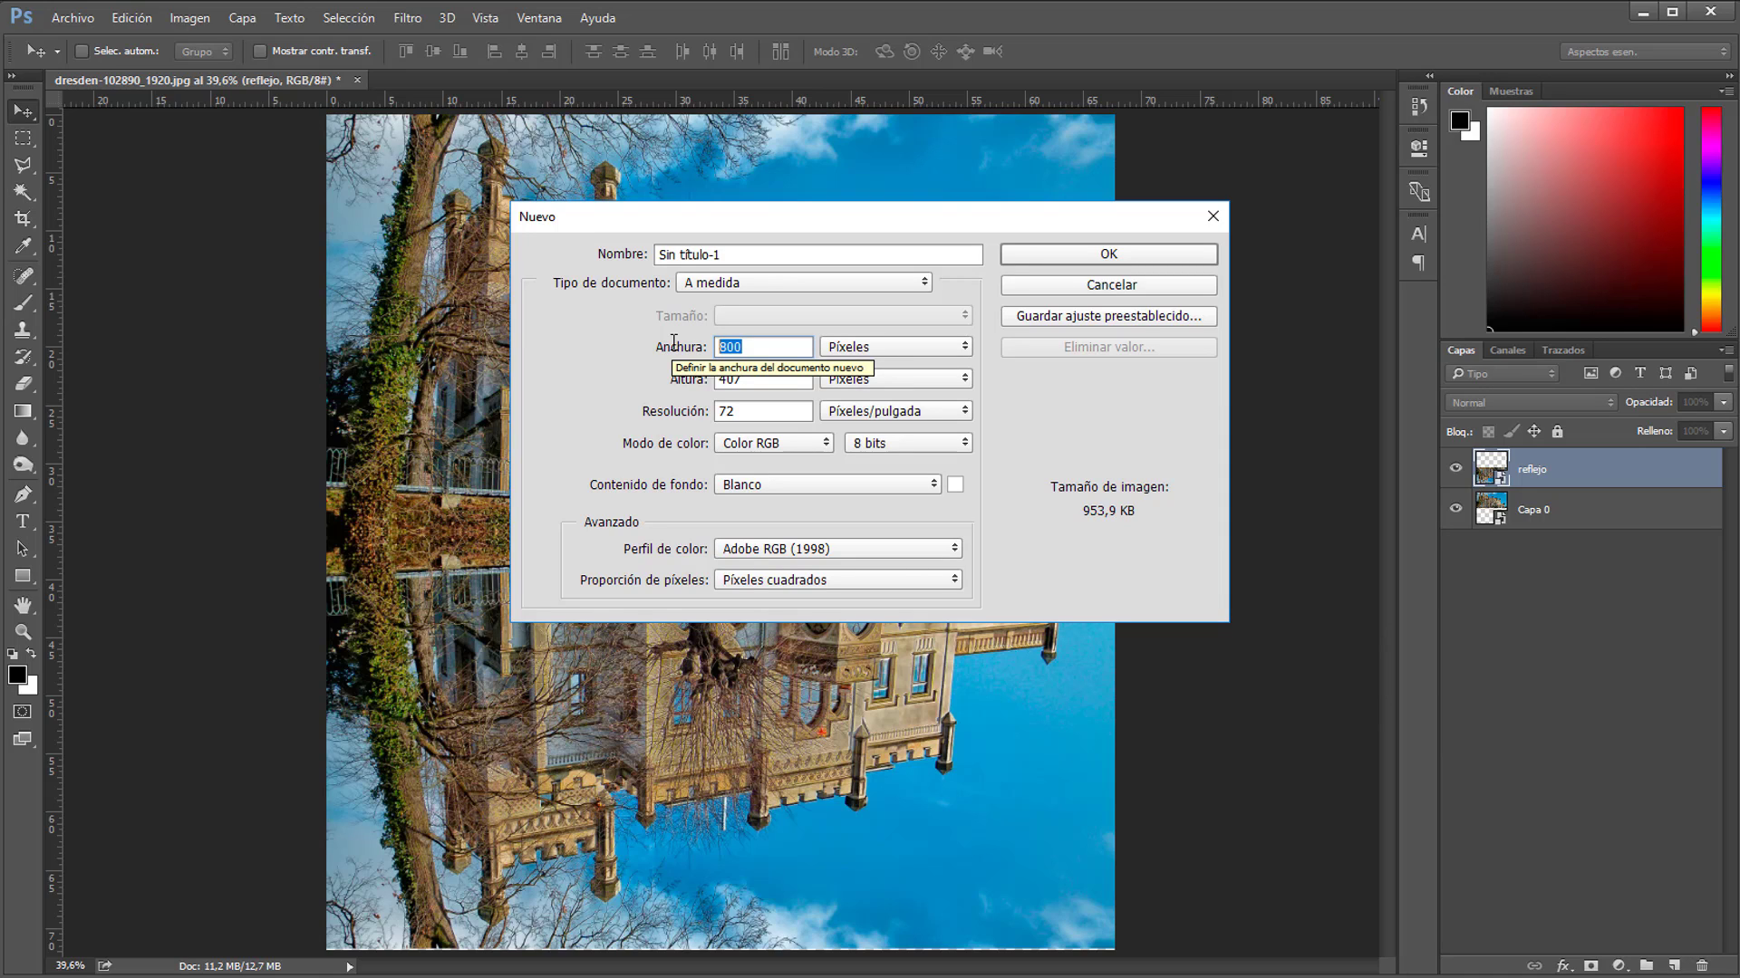
type("3840")
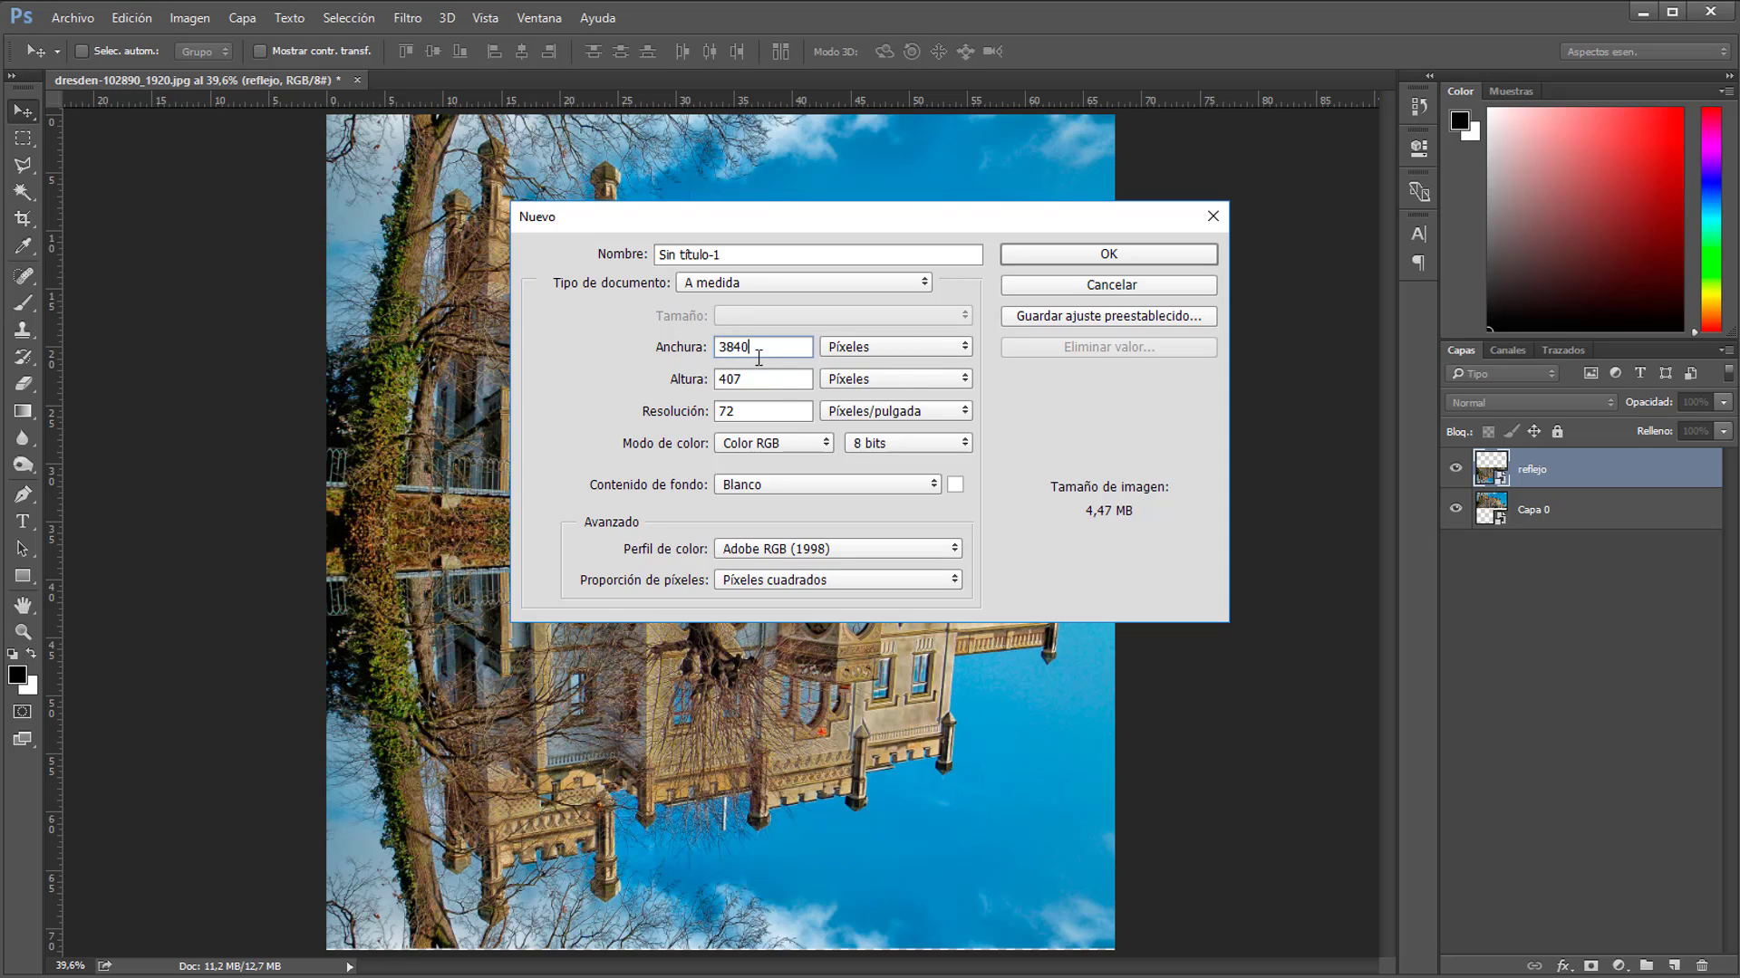
key("Tab")
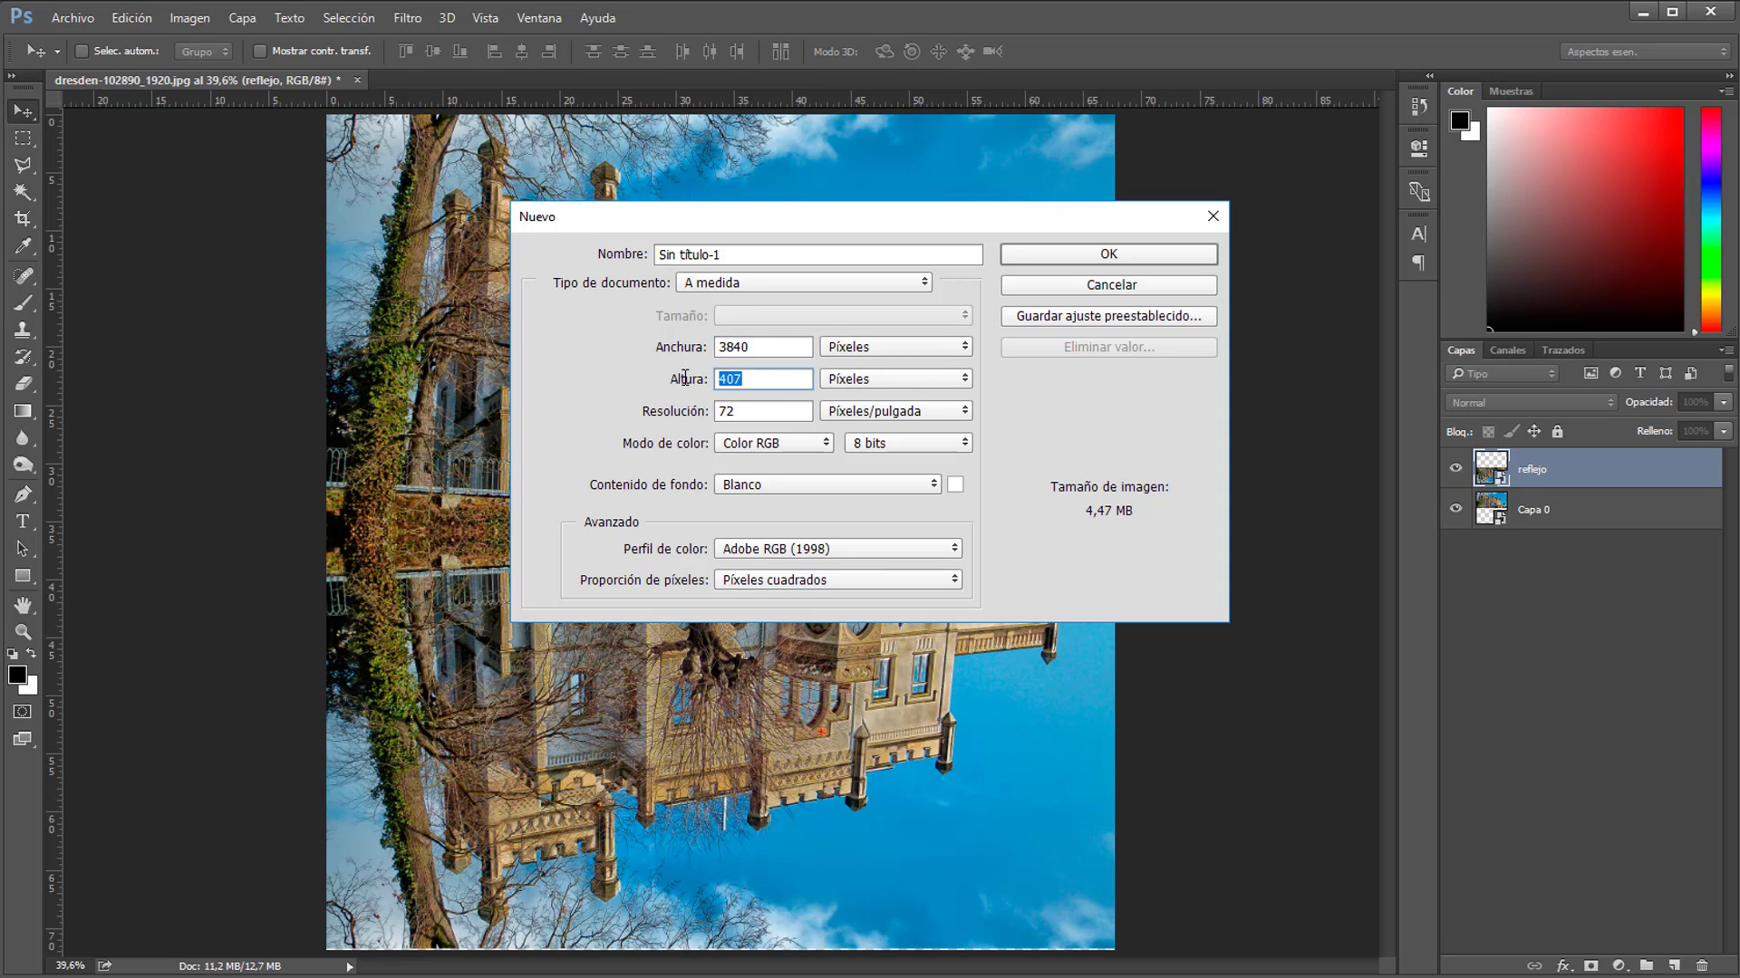
type("3840")
left_click(1069, 254)
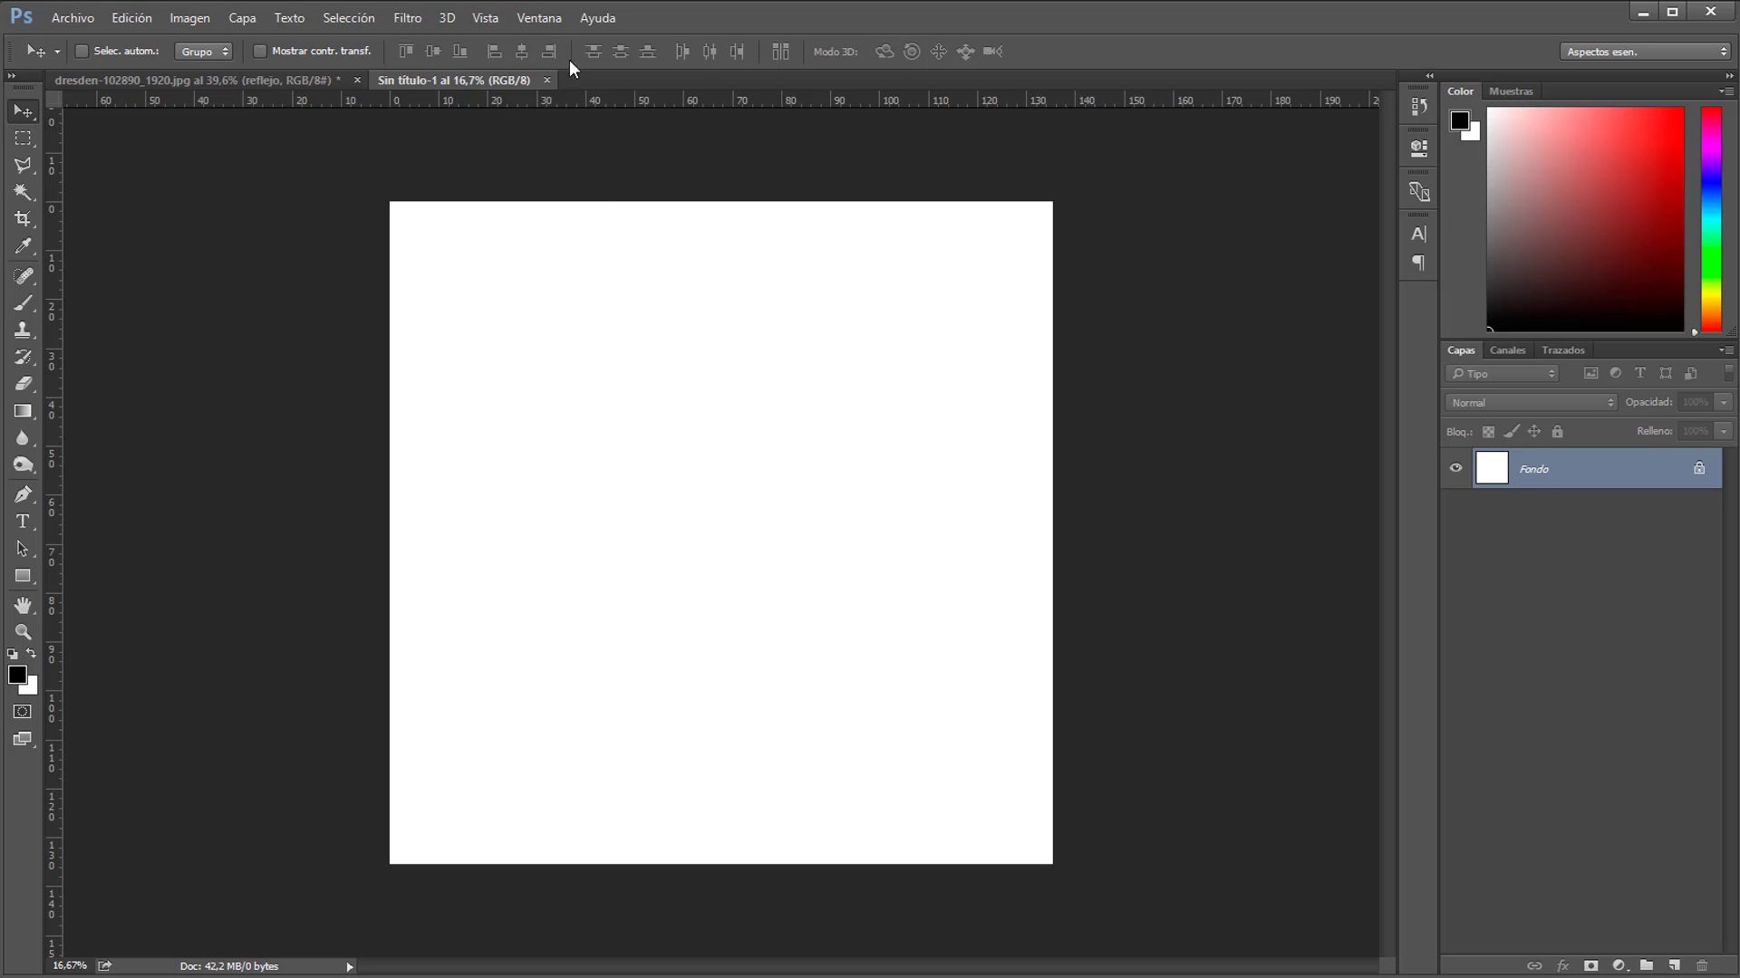
- Add noise to the white background with an amount of 65%, Gaussian distribution and the monochromatic option
left_click(408, 17)
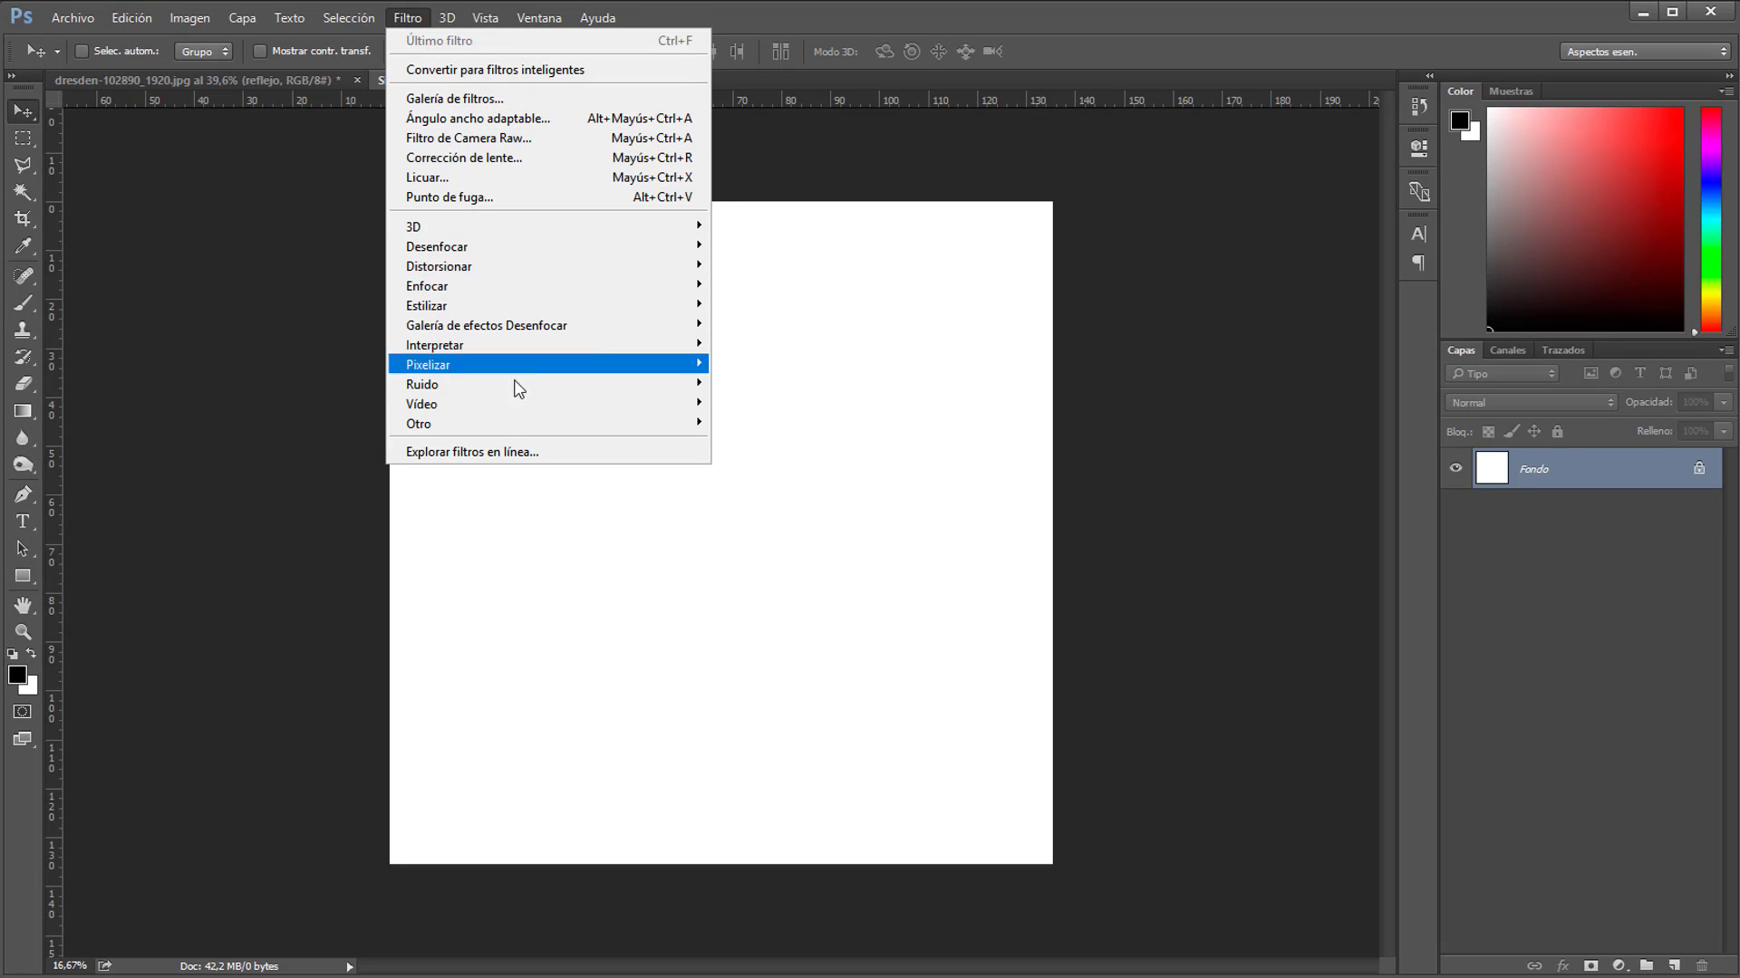
mouse_move(558, 395)
left_click(775, 385)
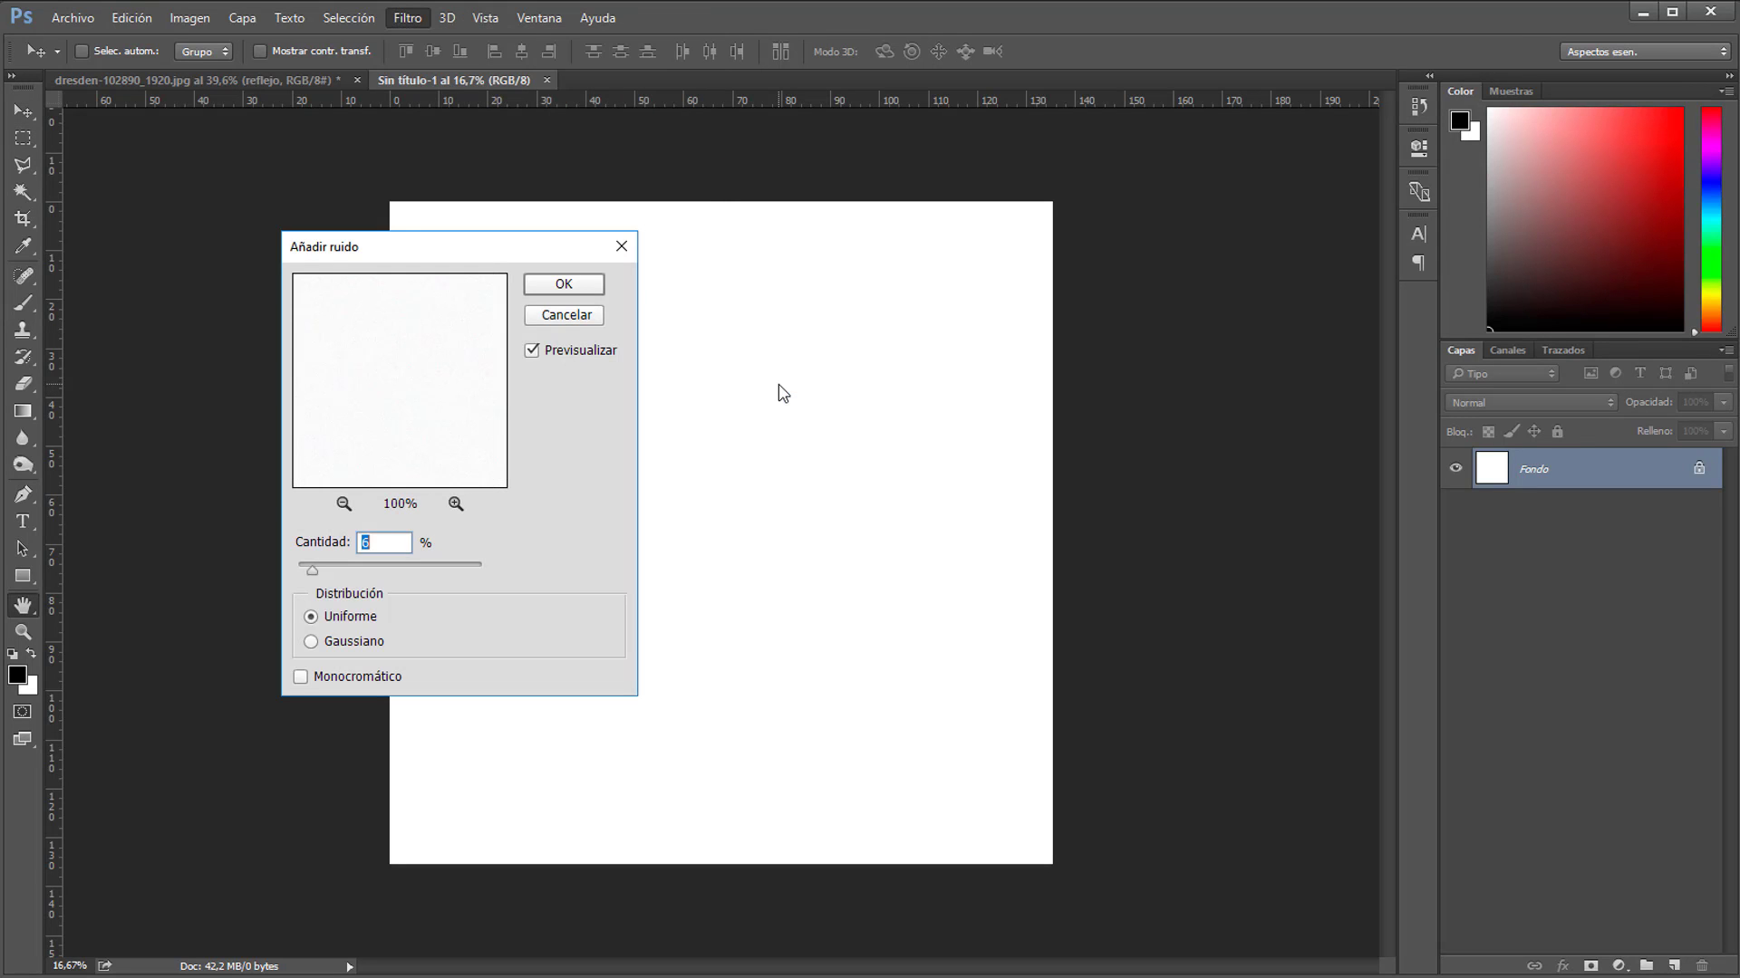
left_click(383, 545)
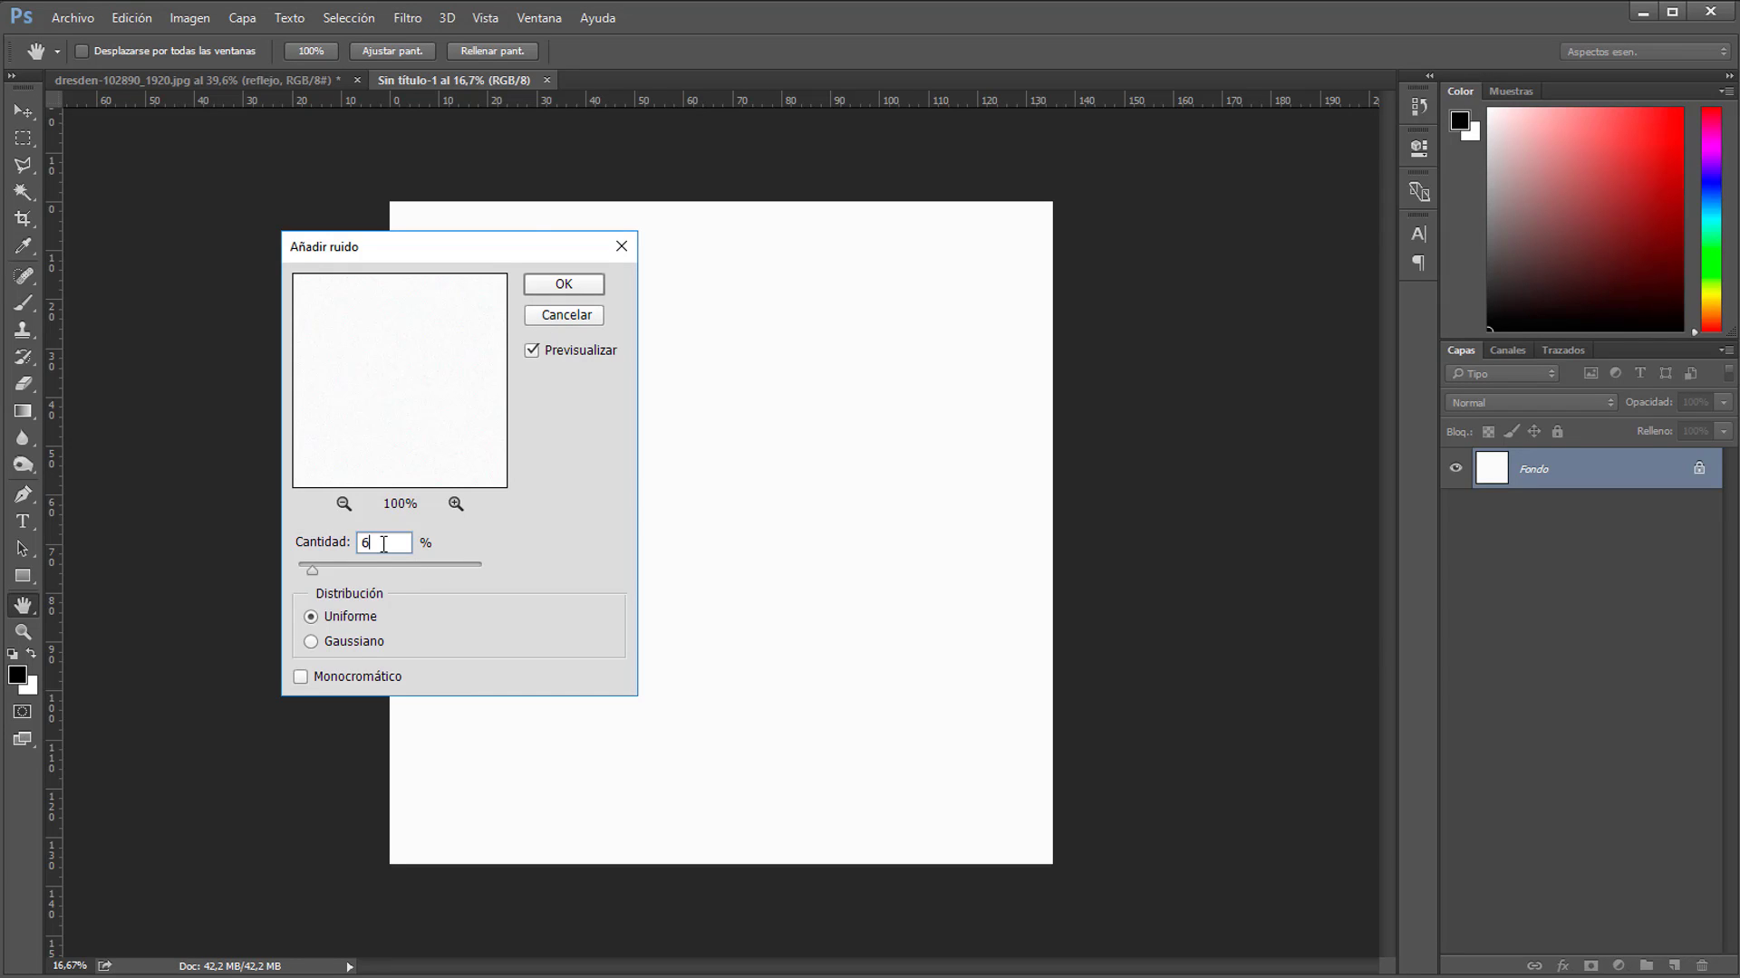
left_click(311, 642)
left_click(301, 677)
left_click(382, 544)
left_click_drag(383, 544, 352, 541)
type("65")
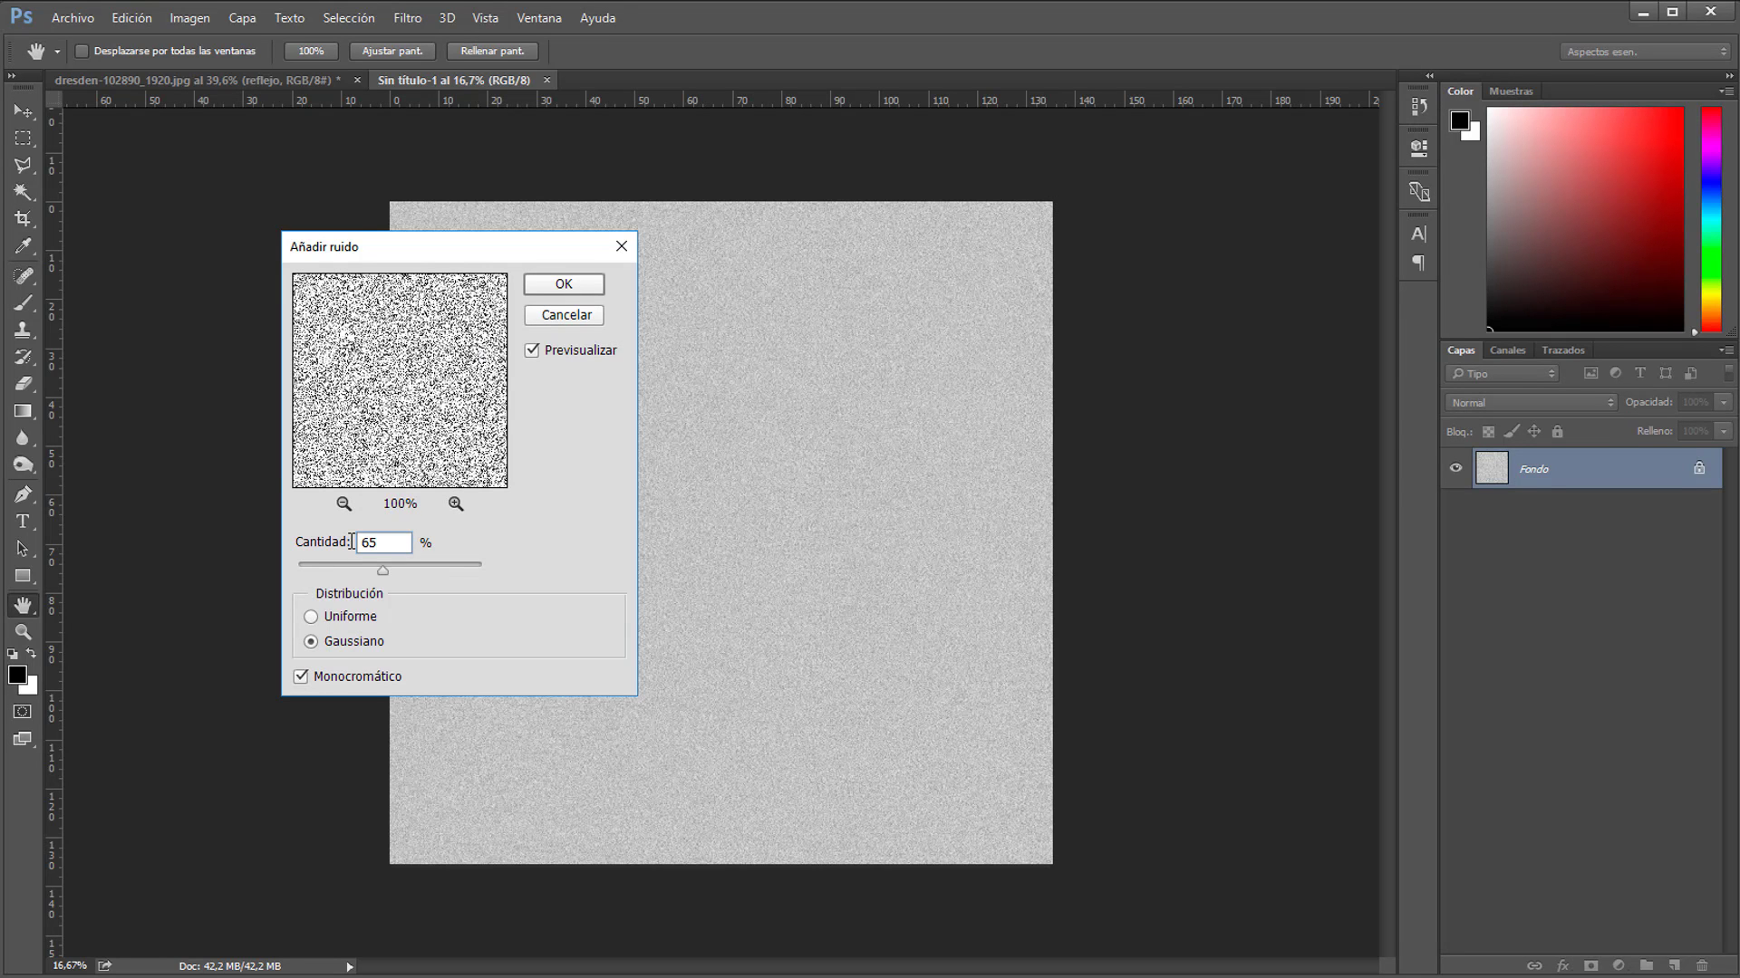
left_click(562, 286)
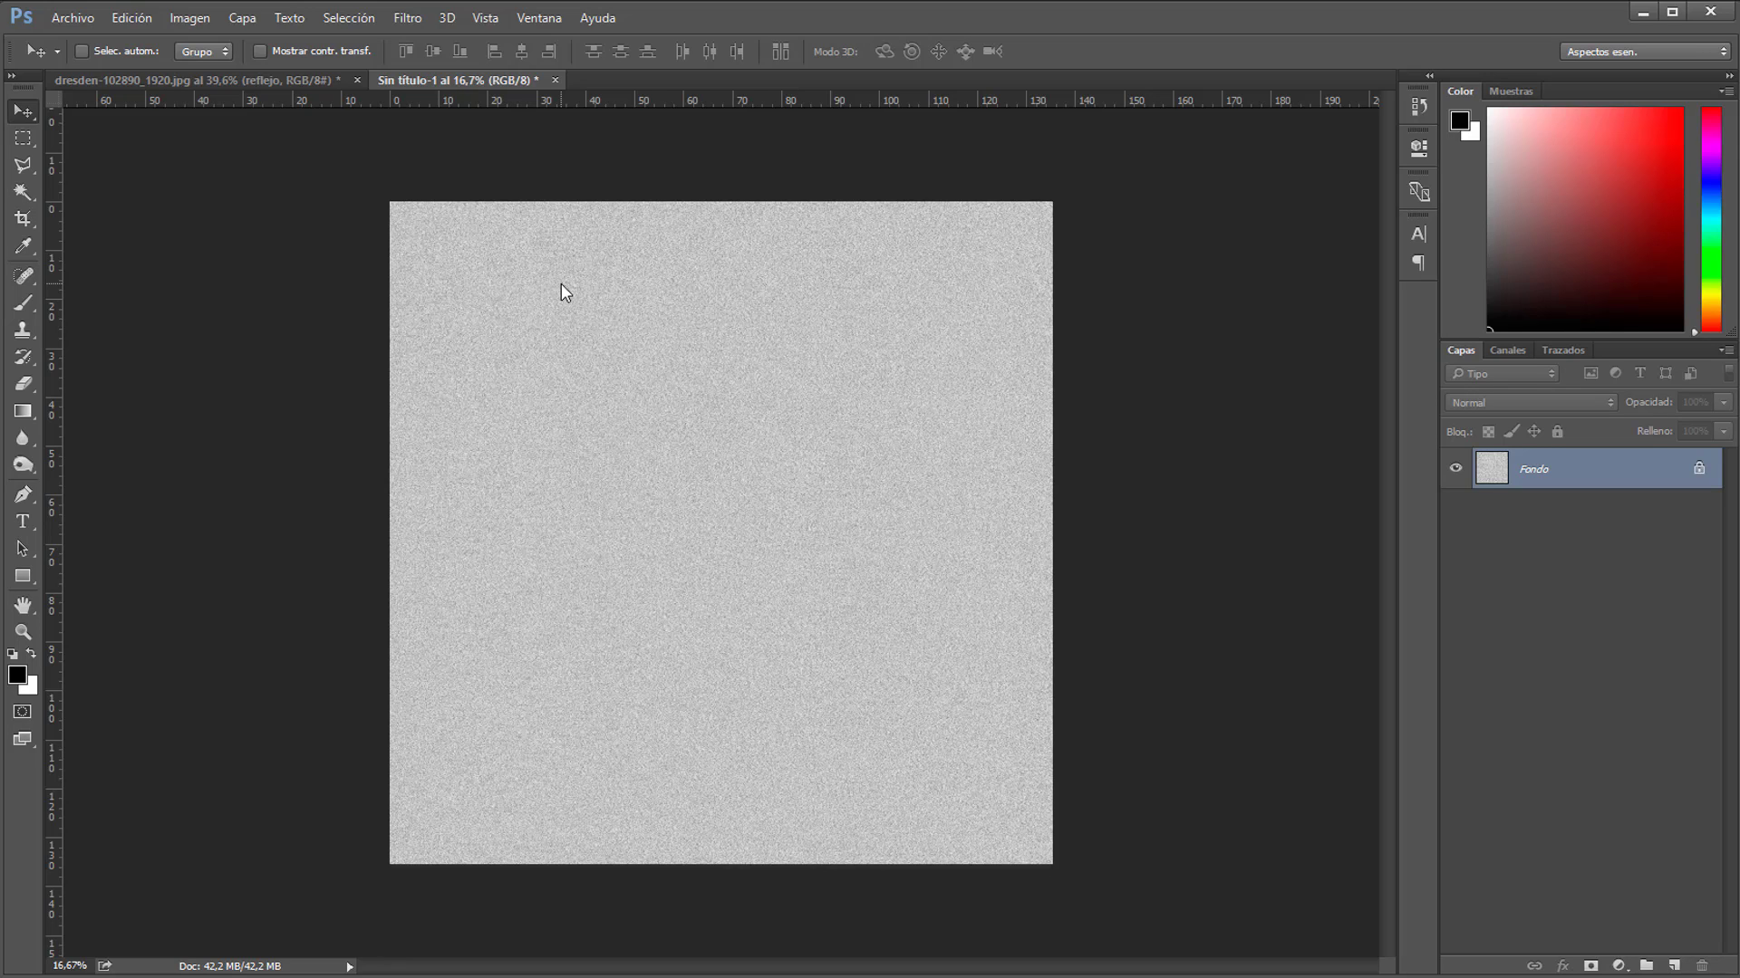
- Apply a Gaussian blur with a radius of 5 pixels to the noise texture
left_click(408, 18)
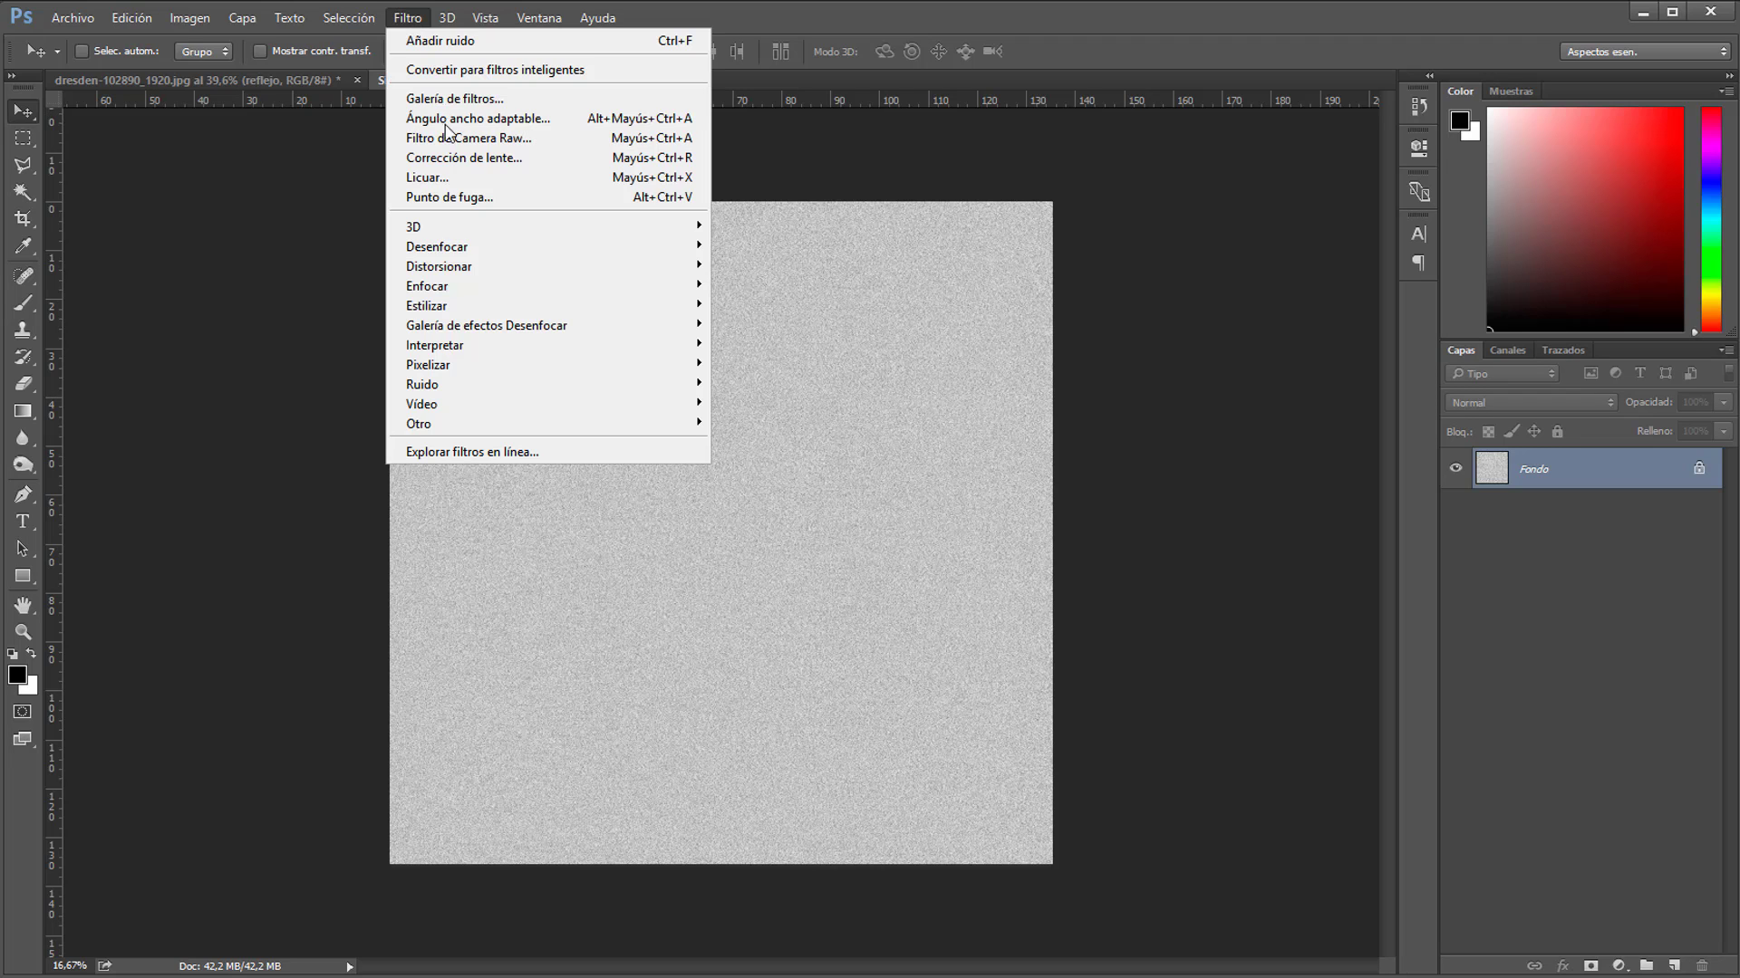
mouse_move(508, 247)
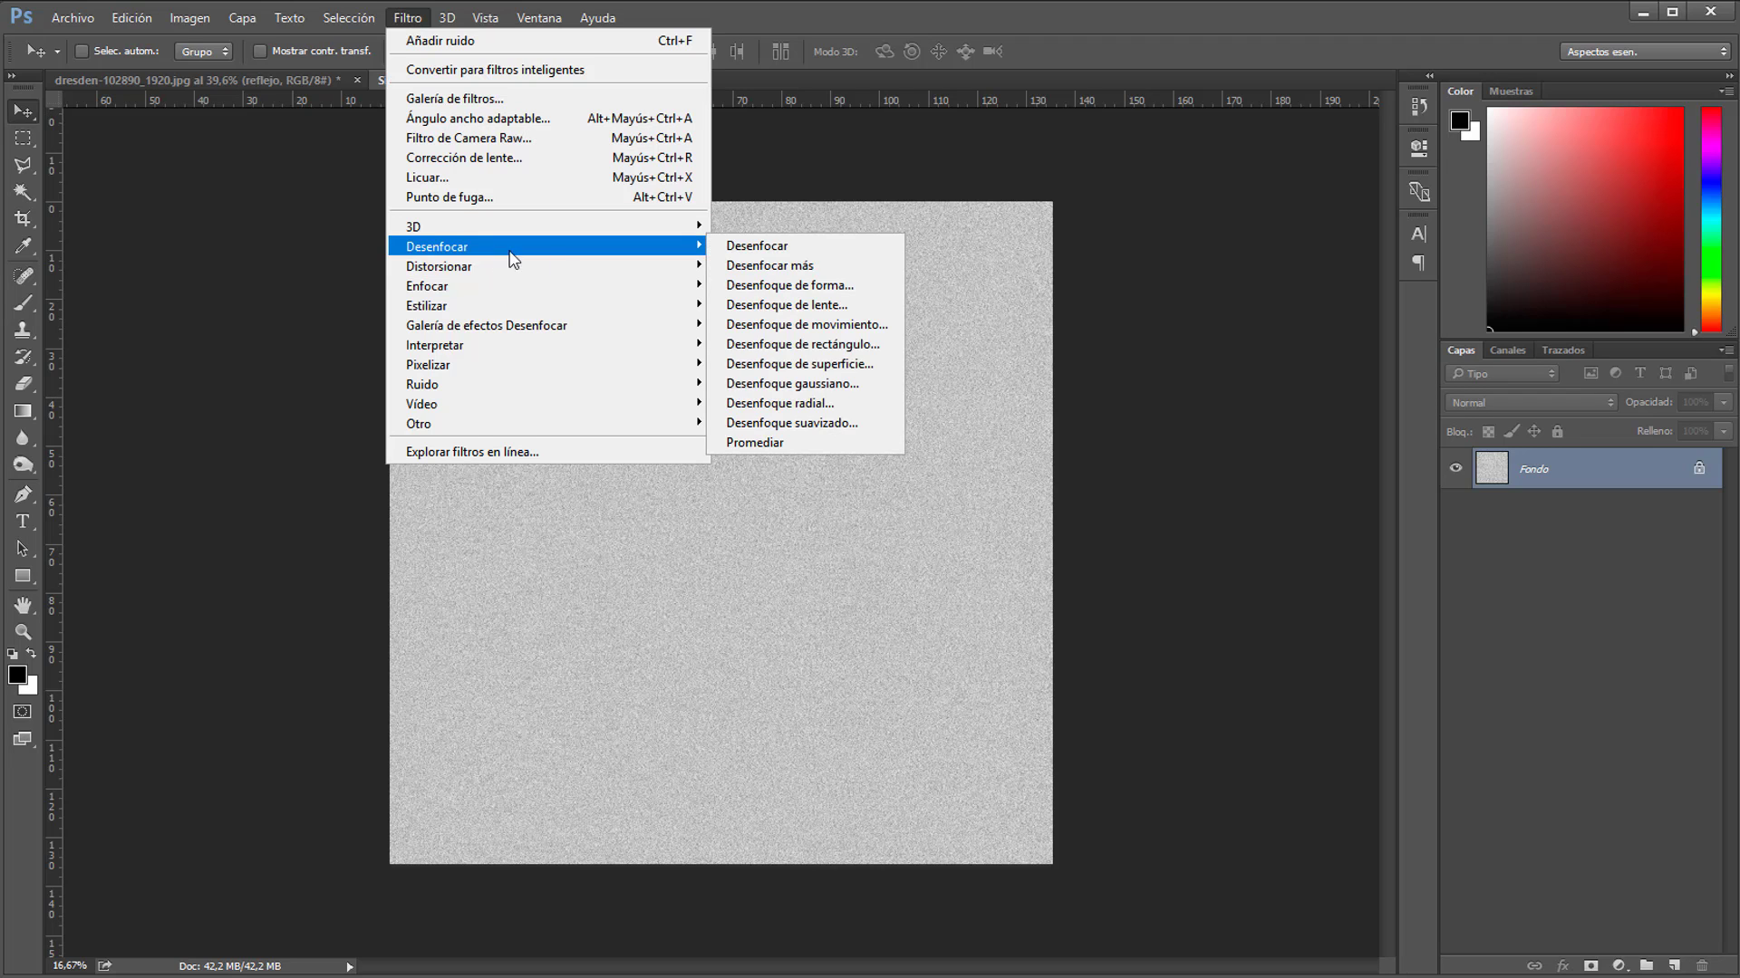
left_click(806, 382)
left_click(1170, 563)
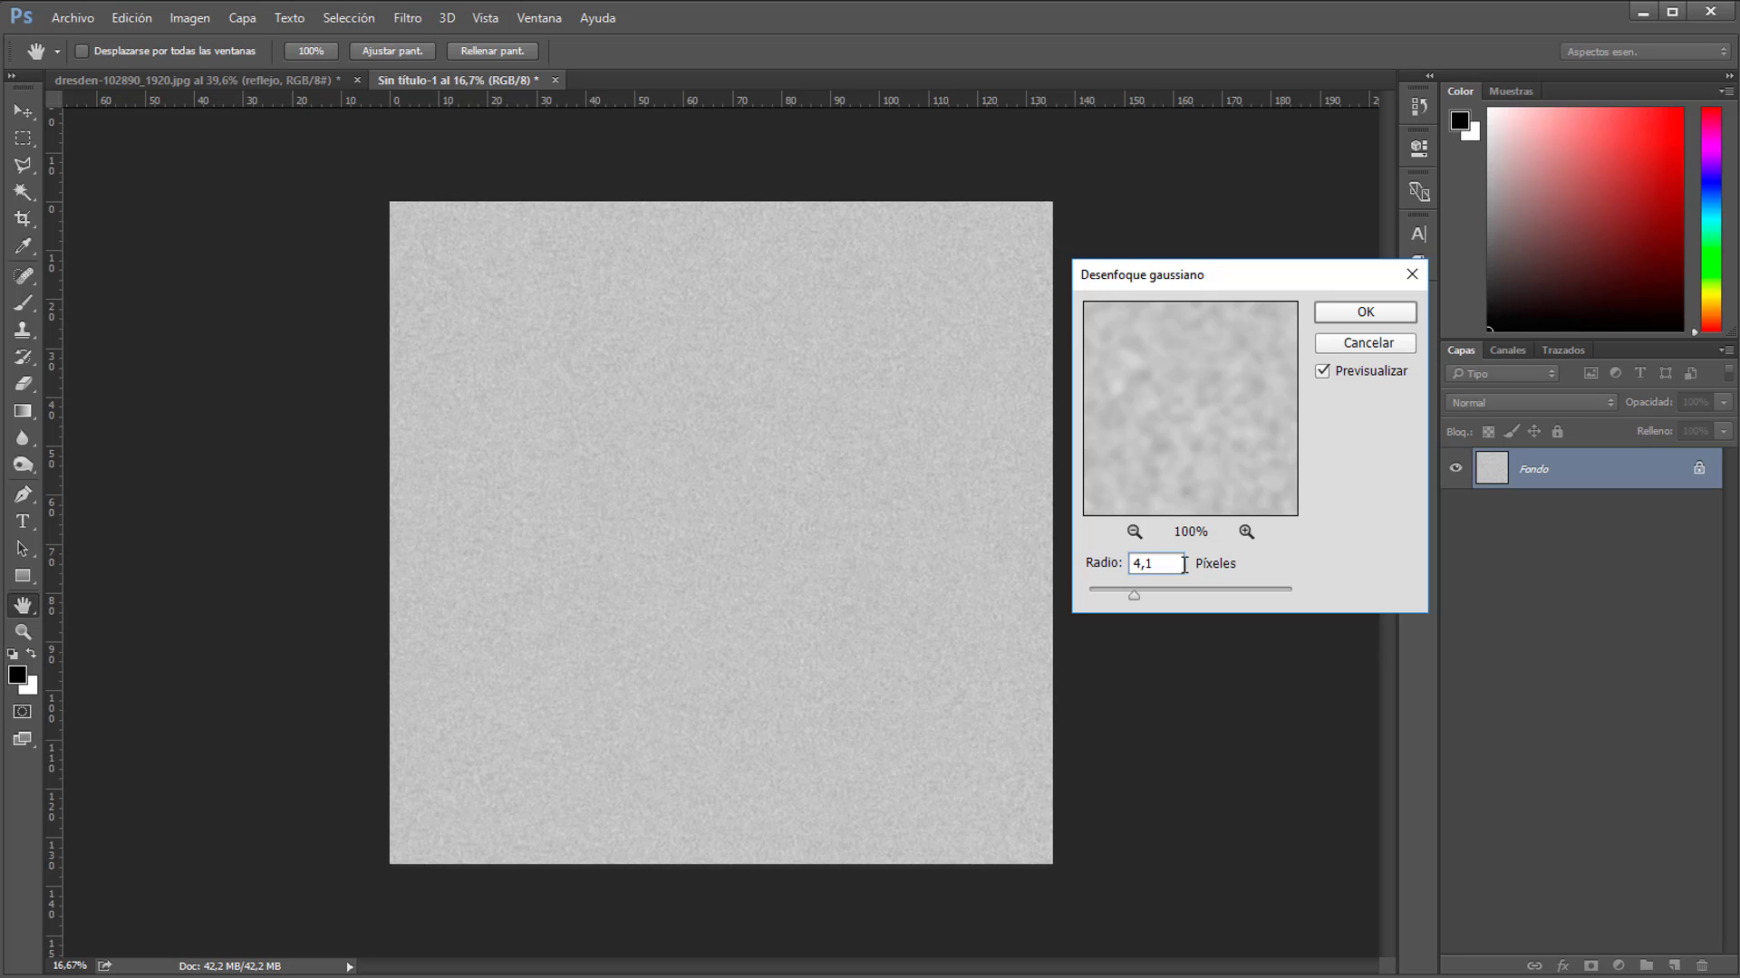
key("BackSpace")
key("BackSpace")
key("BackSpace")
type("5")
left_click(1366, 315)
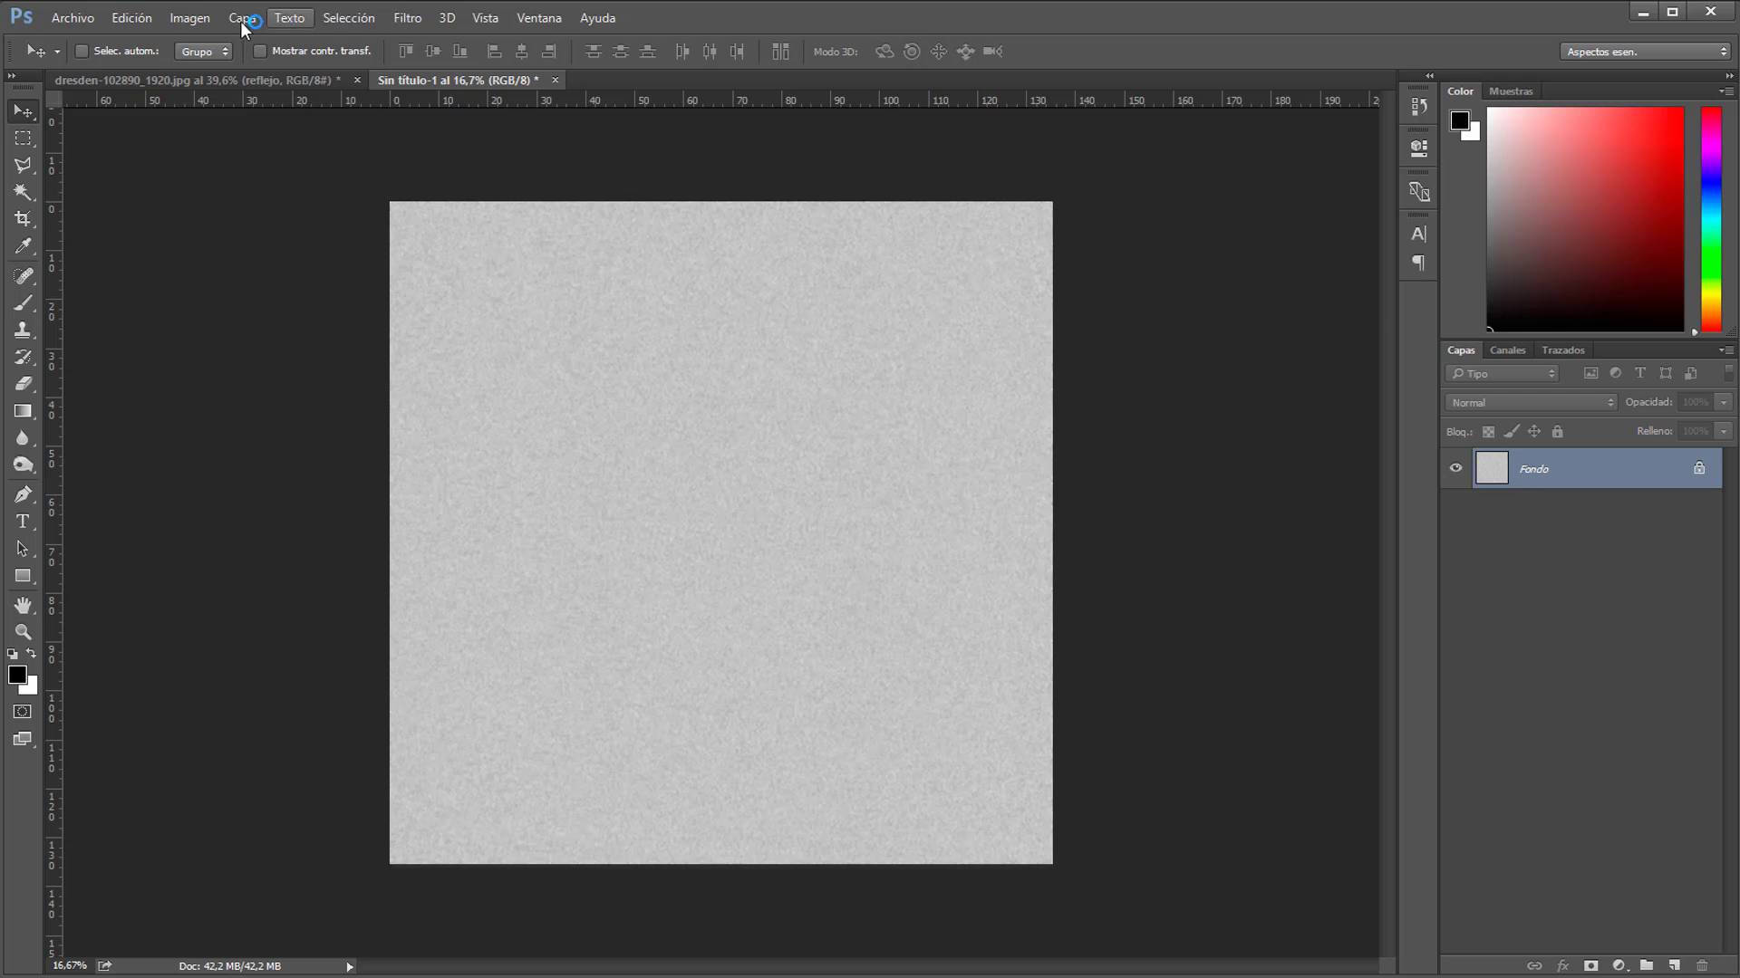
- Raise the noise texture's contrast with Curves, bringing the black and white input points in around the histogram peak, white at 203
left_click(190, 18)
mouse_move(241, 69)
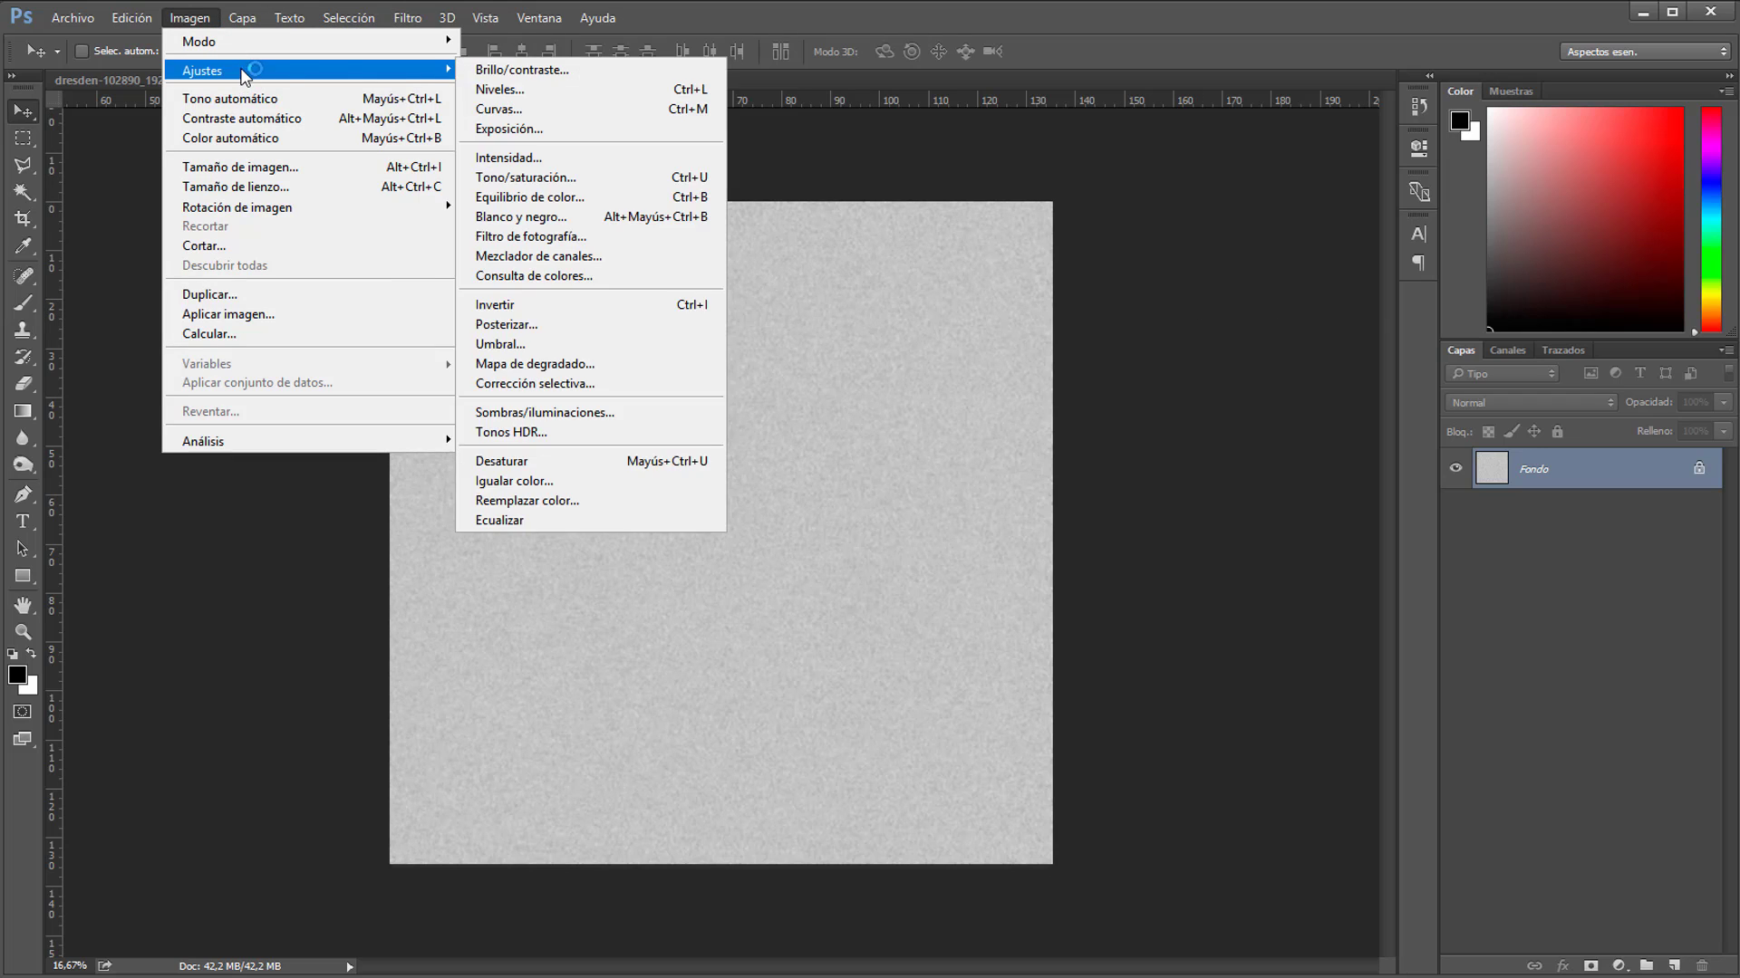
left_click(564, 118)
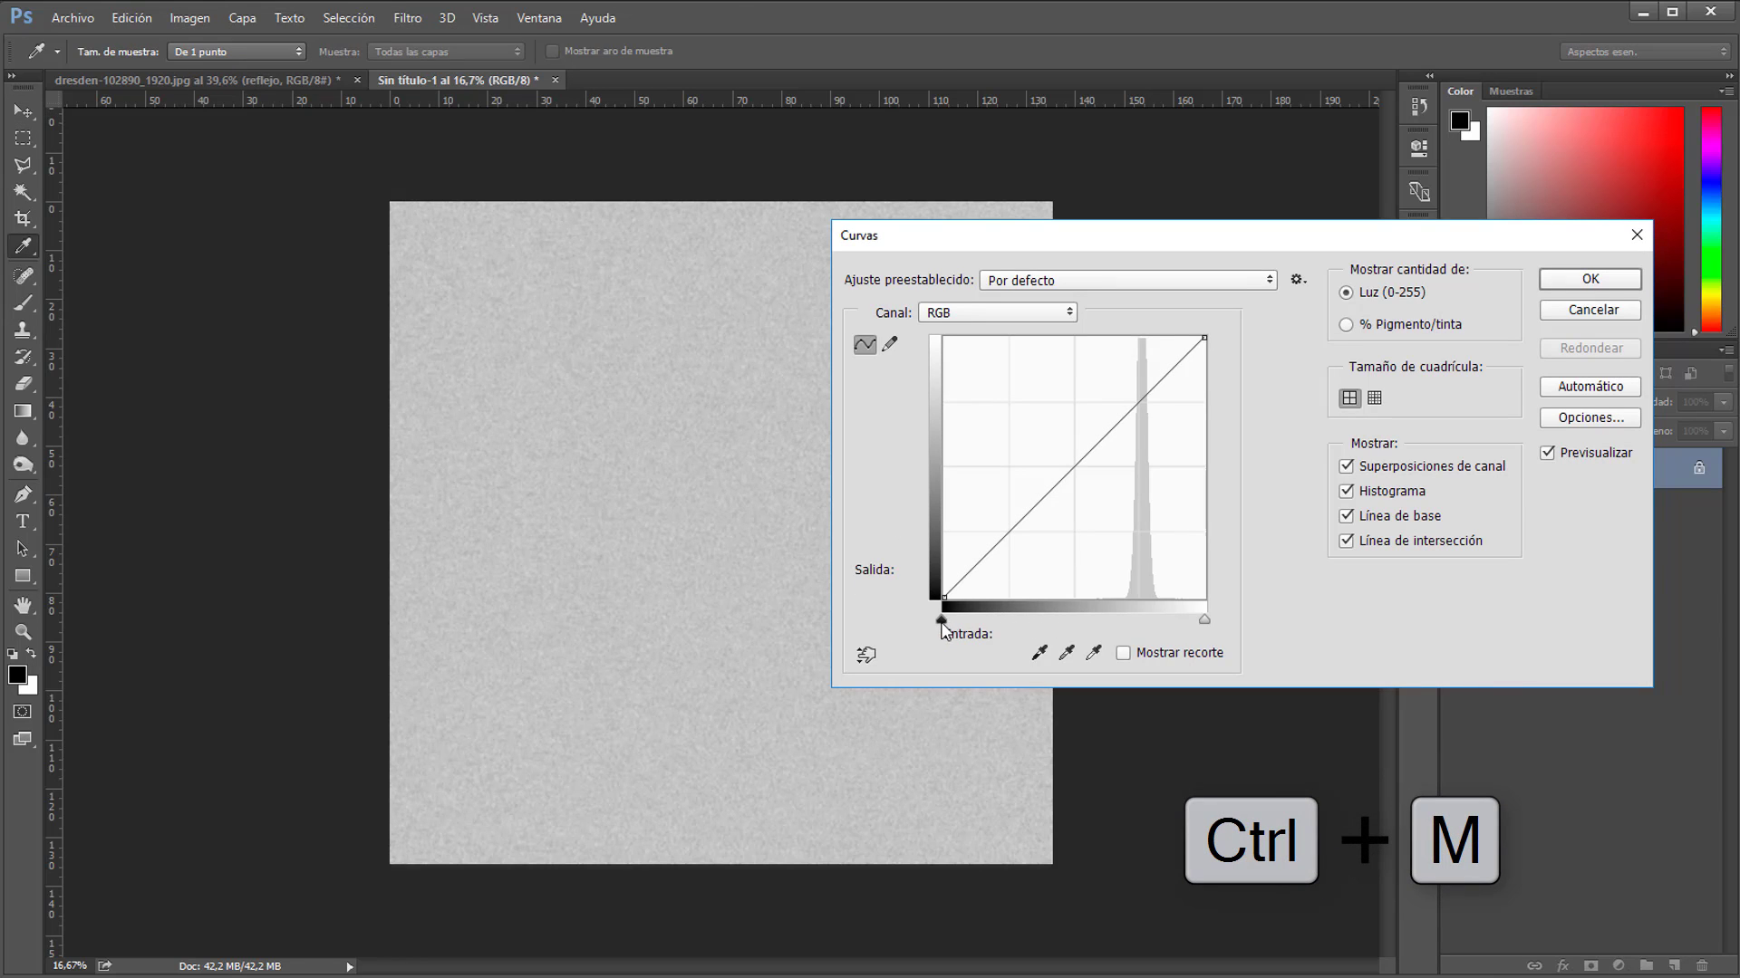
left_click_drag(942, 622, 1152, 620)
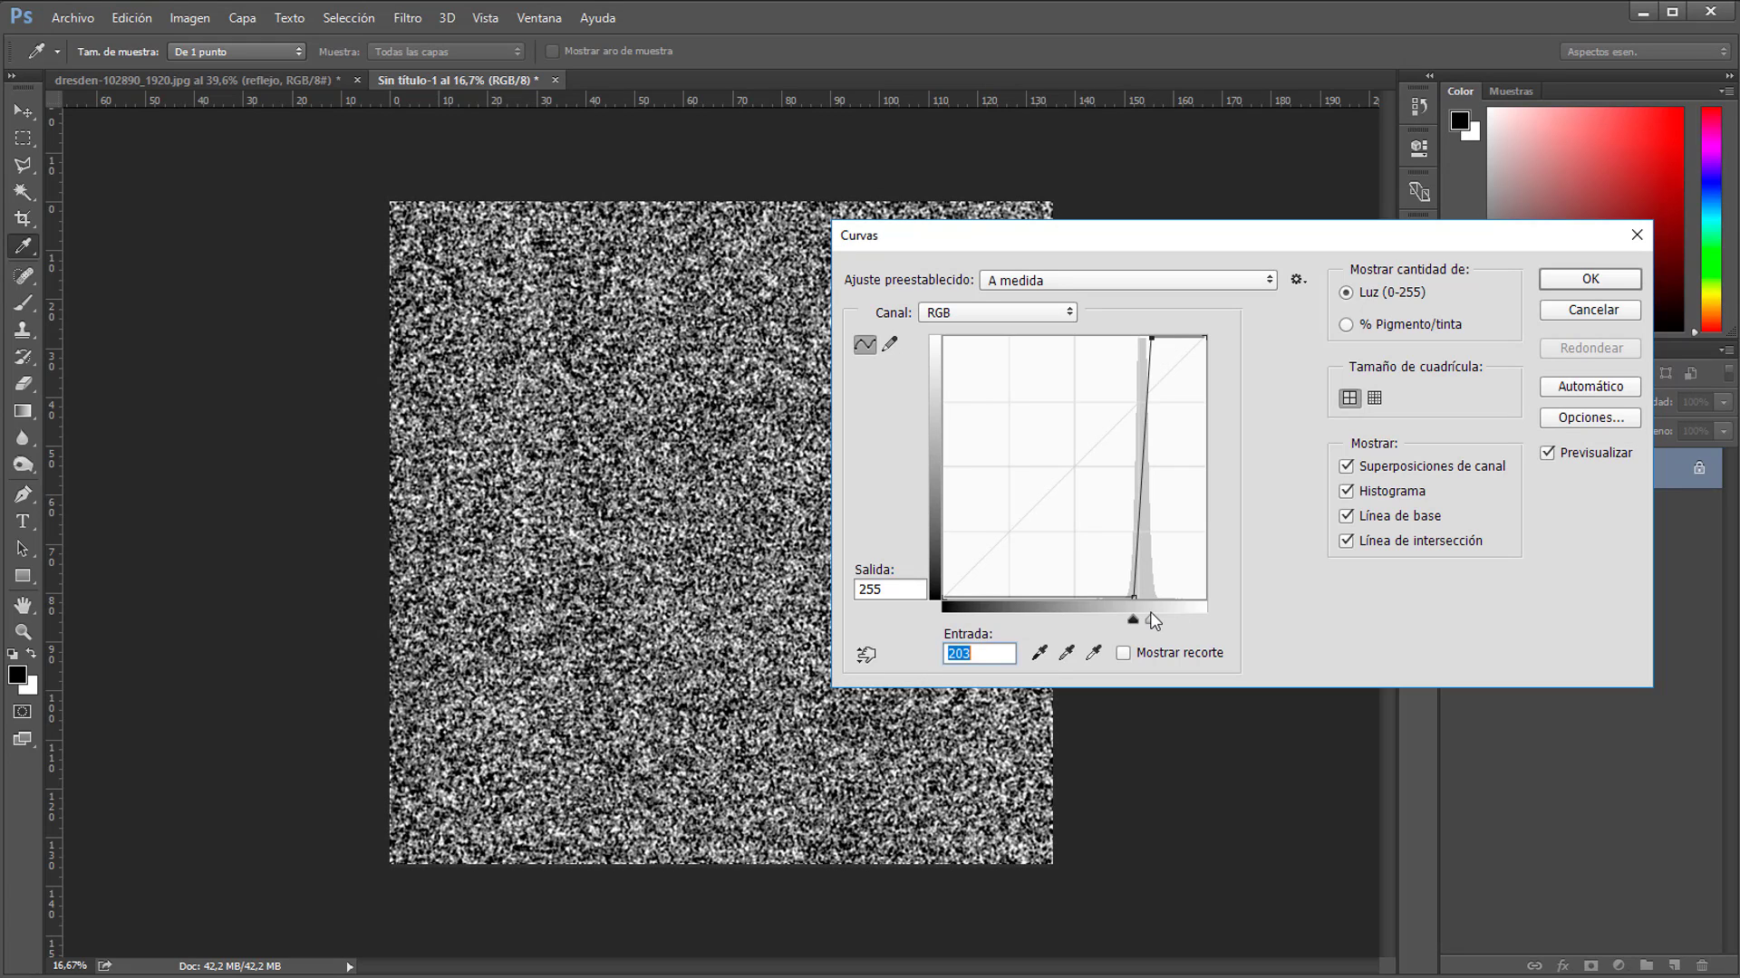
left_click(1587, 284)
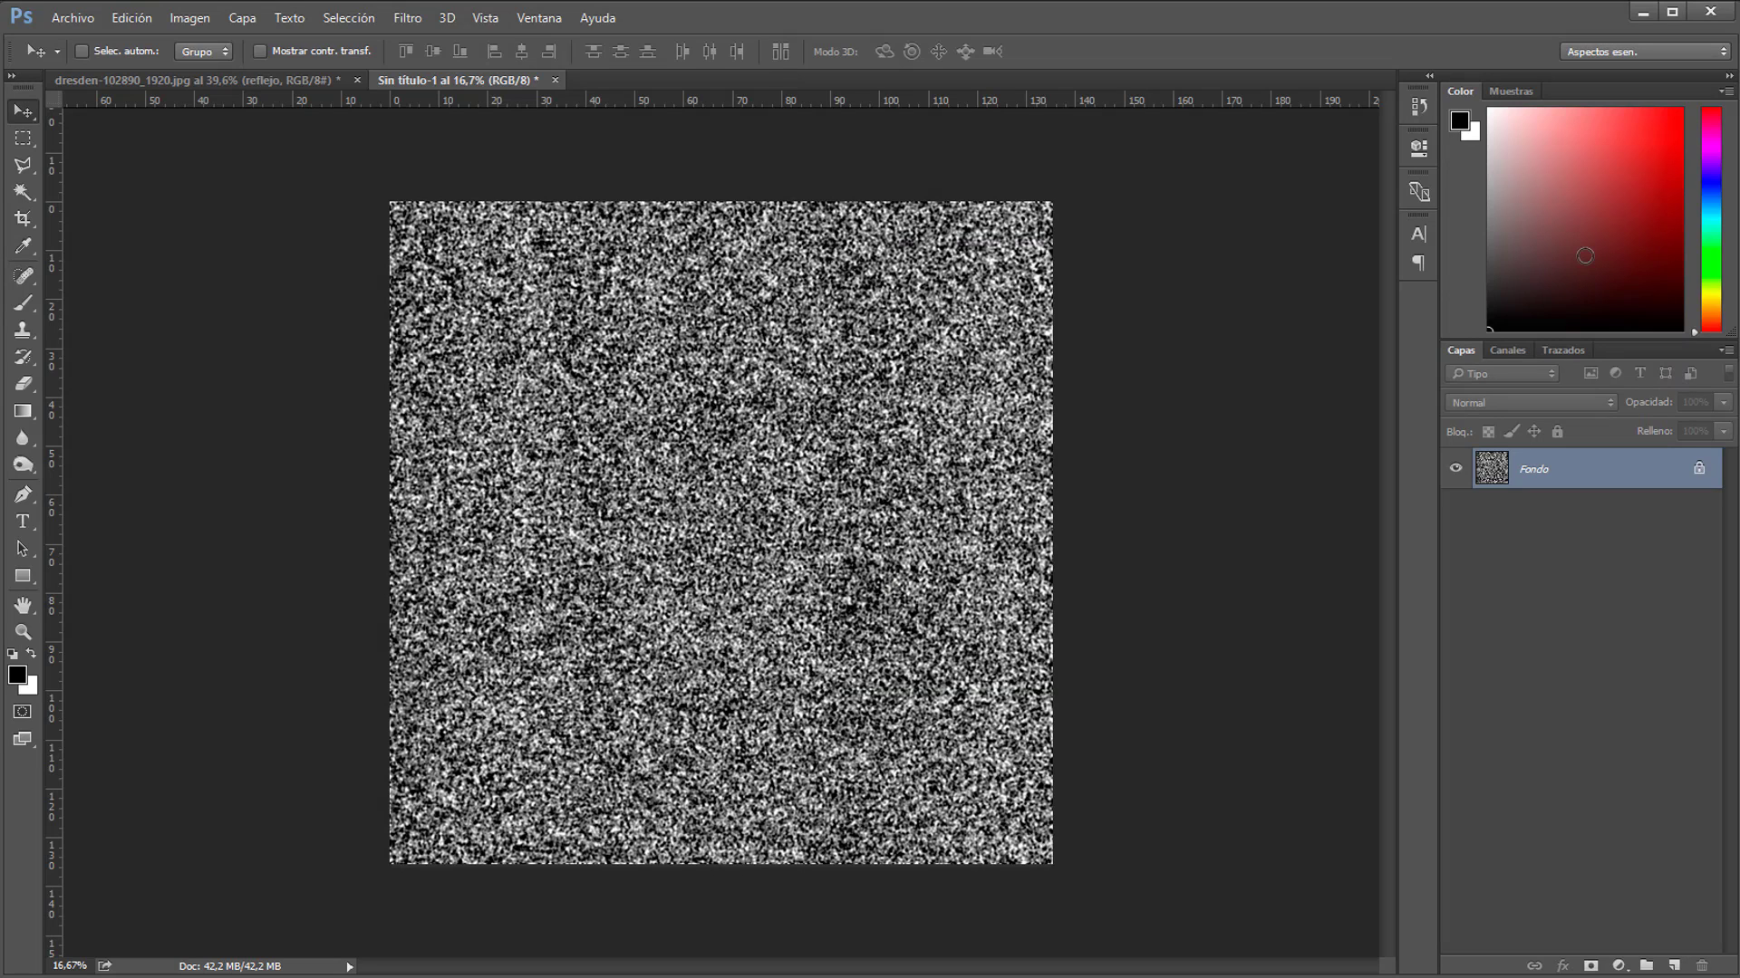
- Apply the Bajorrelieve sketch filter to the texture with Detalle 2, Suavizado 2 and light from Inferior
left_click(408, 17)
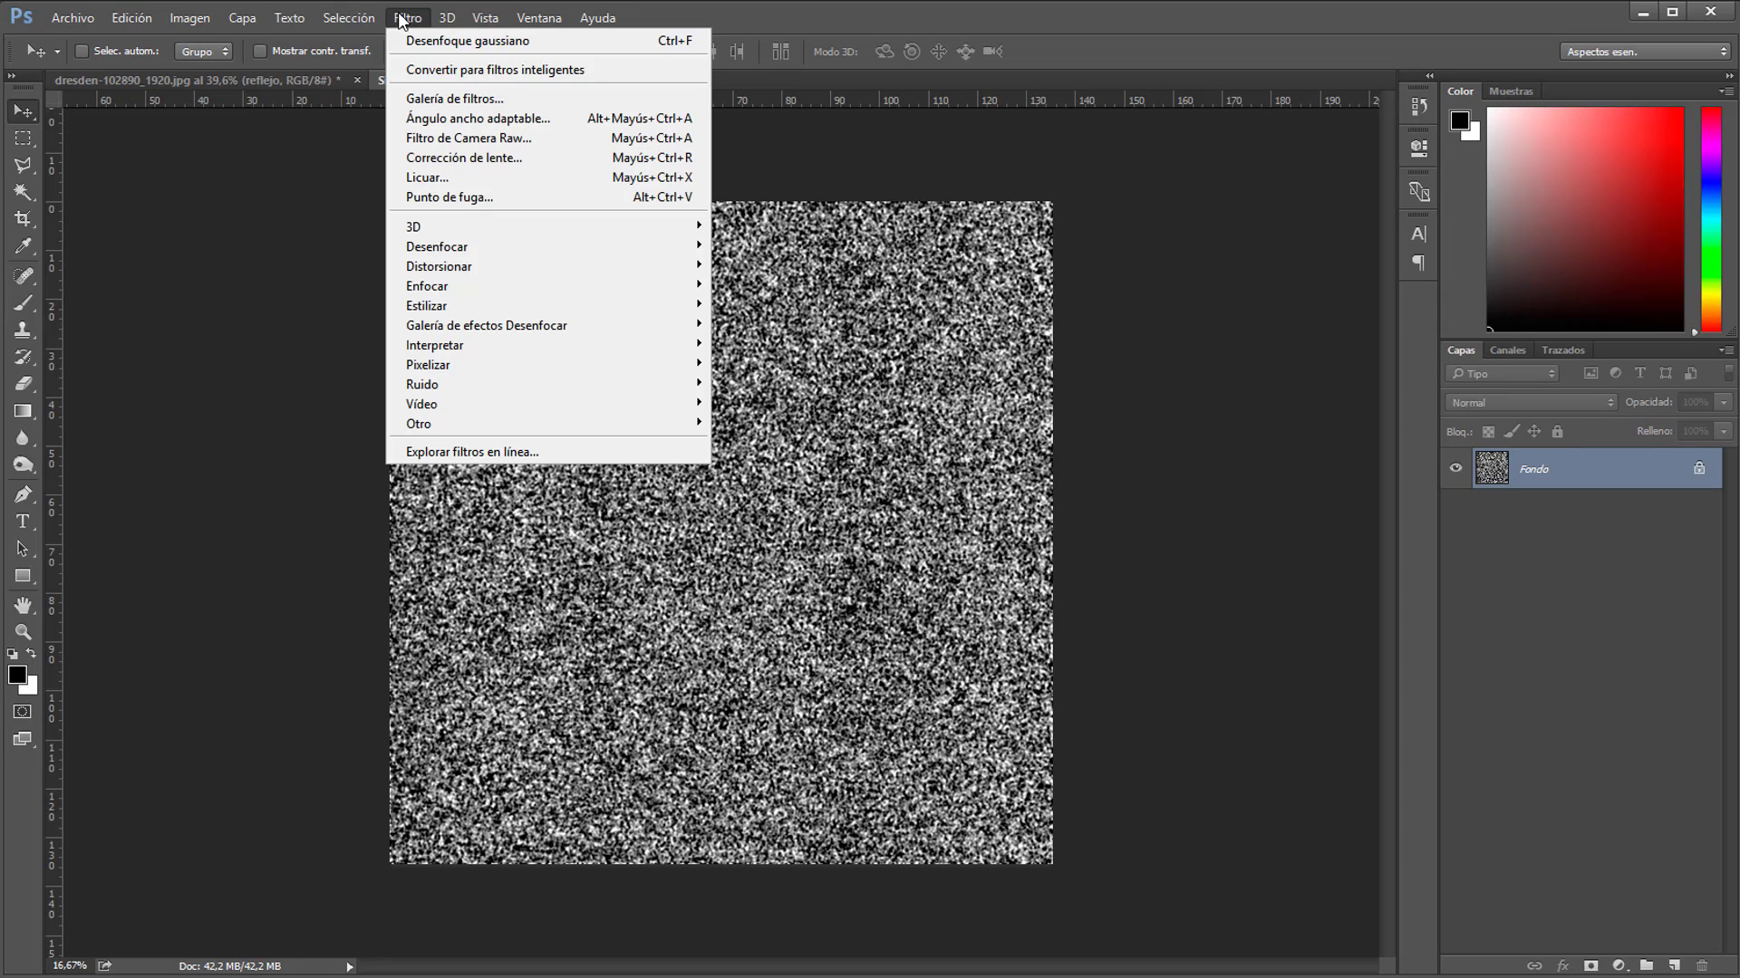
left_click(474, 98)
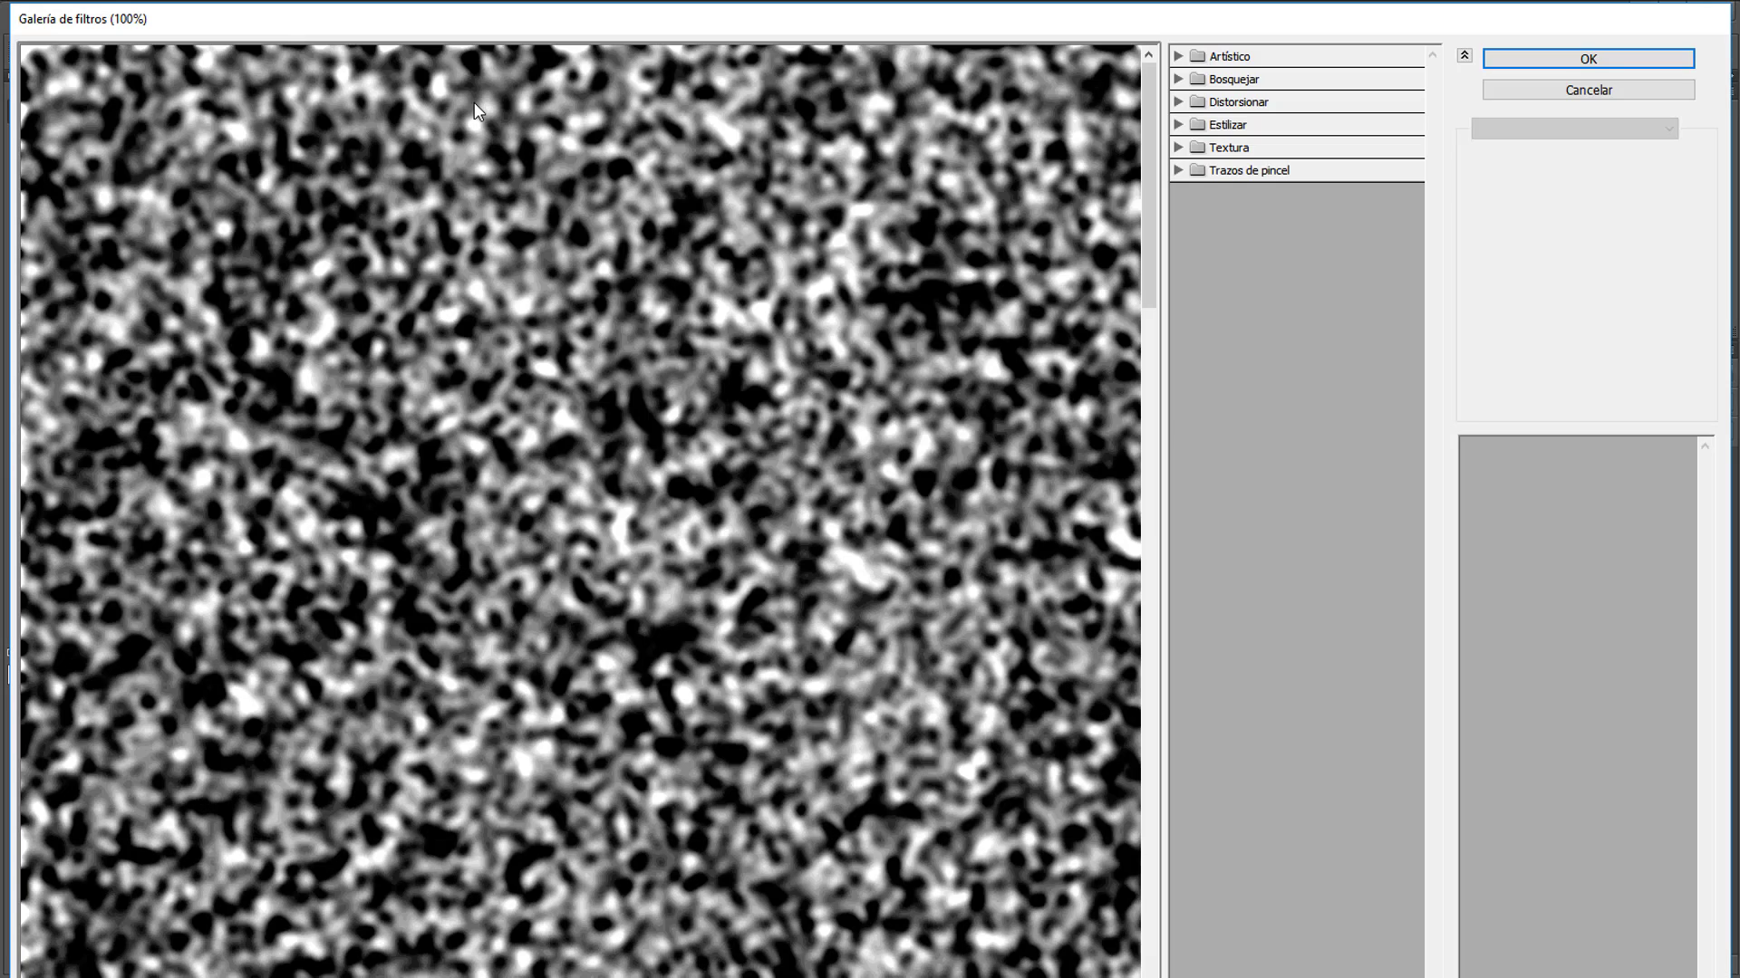
left_click(1243, 83)
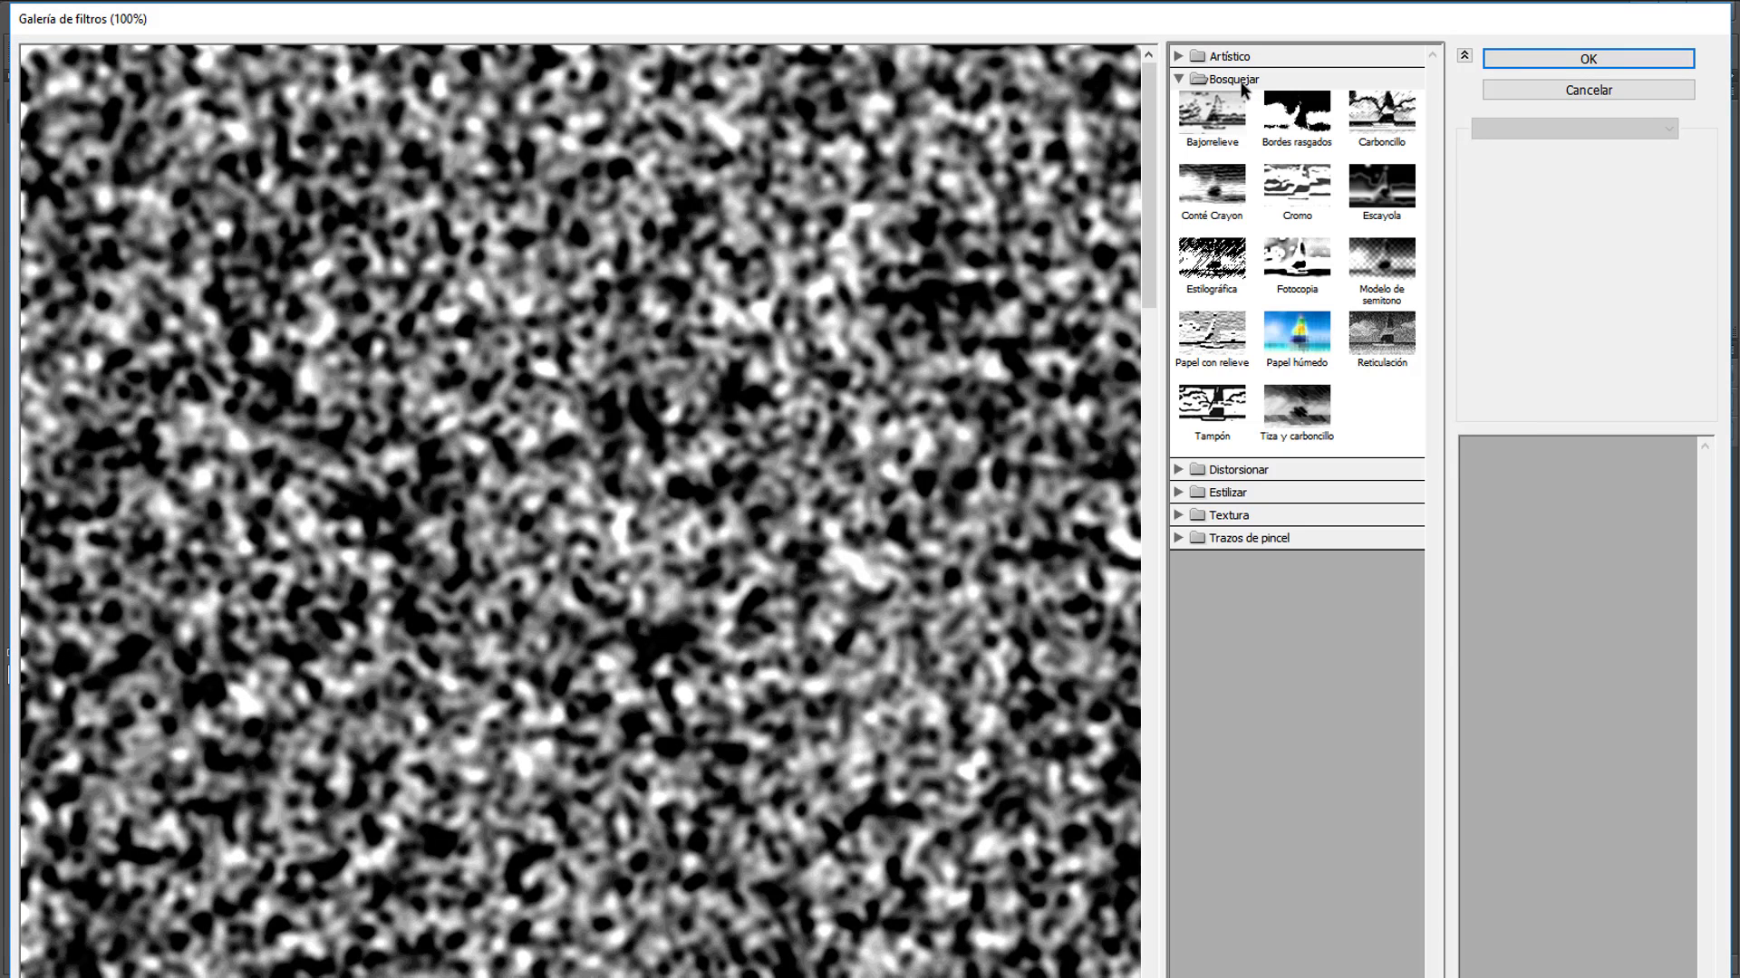
left_click(1211, 122)
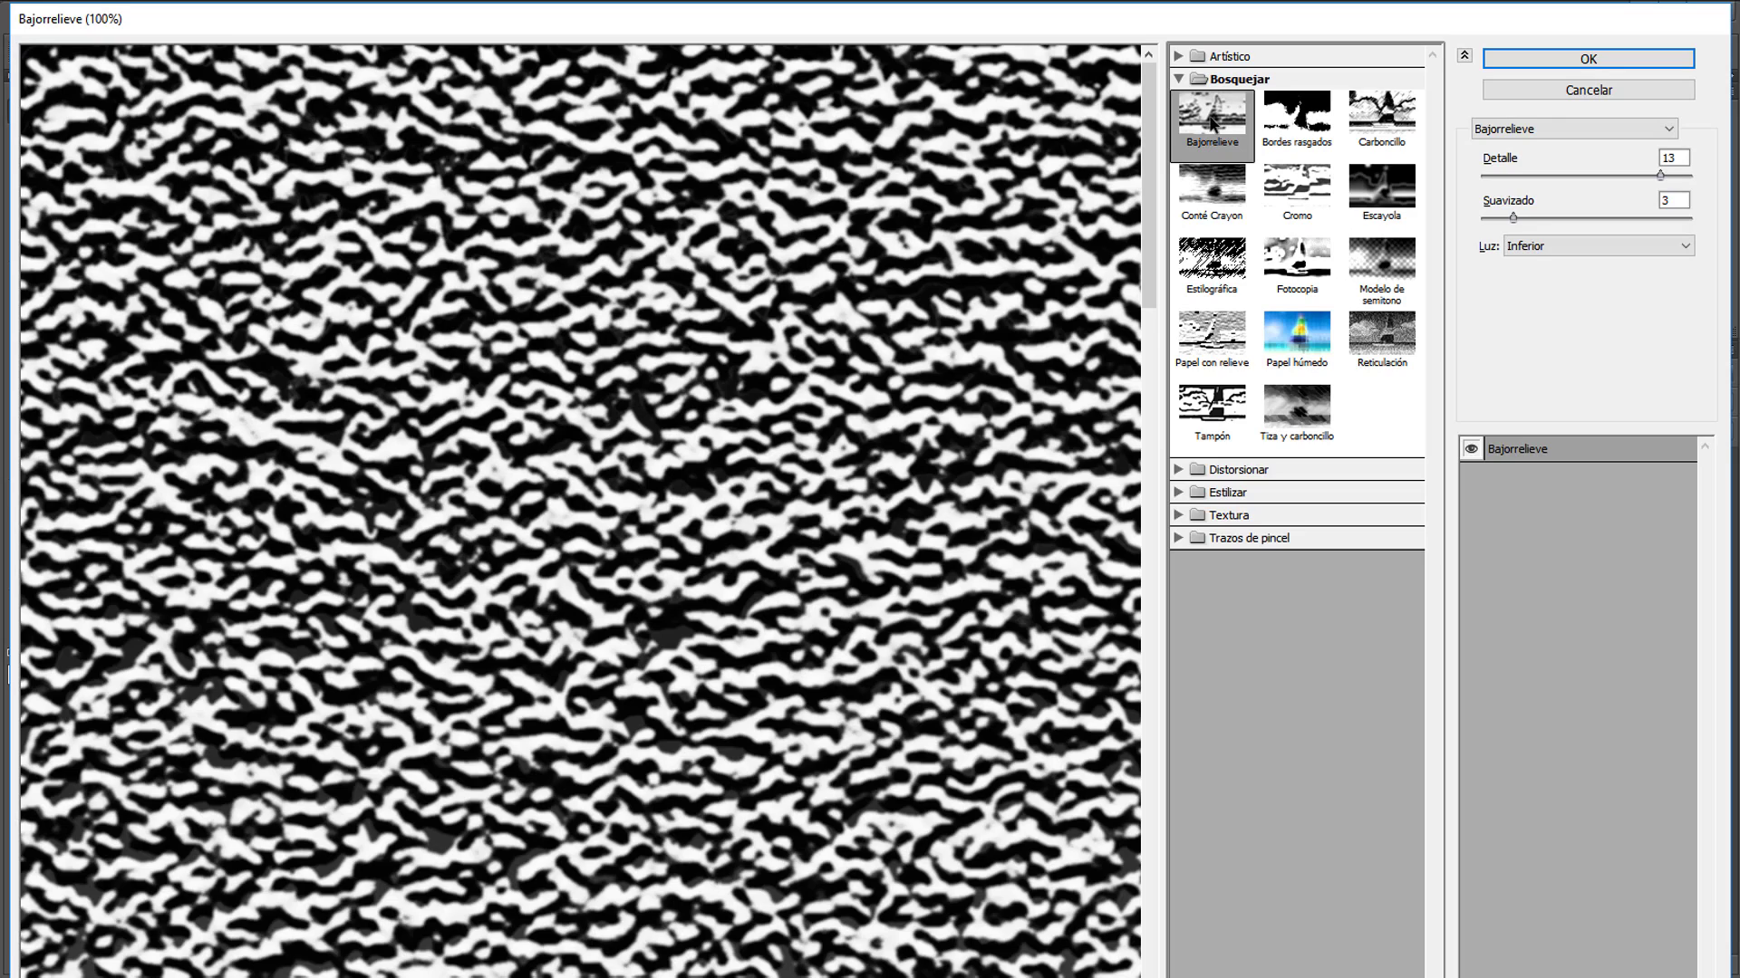
left_click(1674, 158)
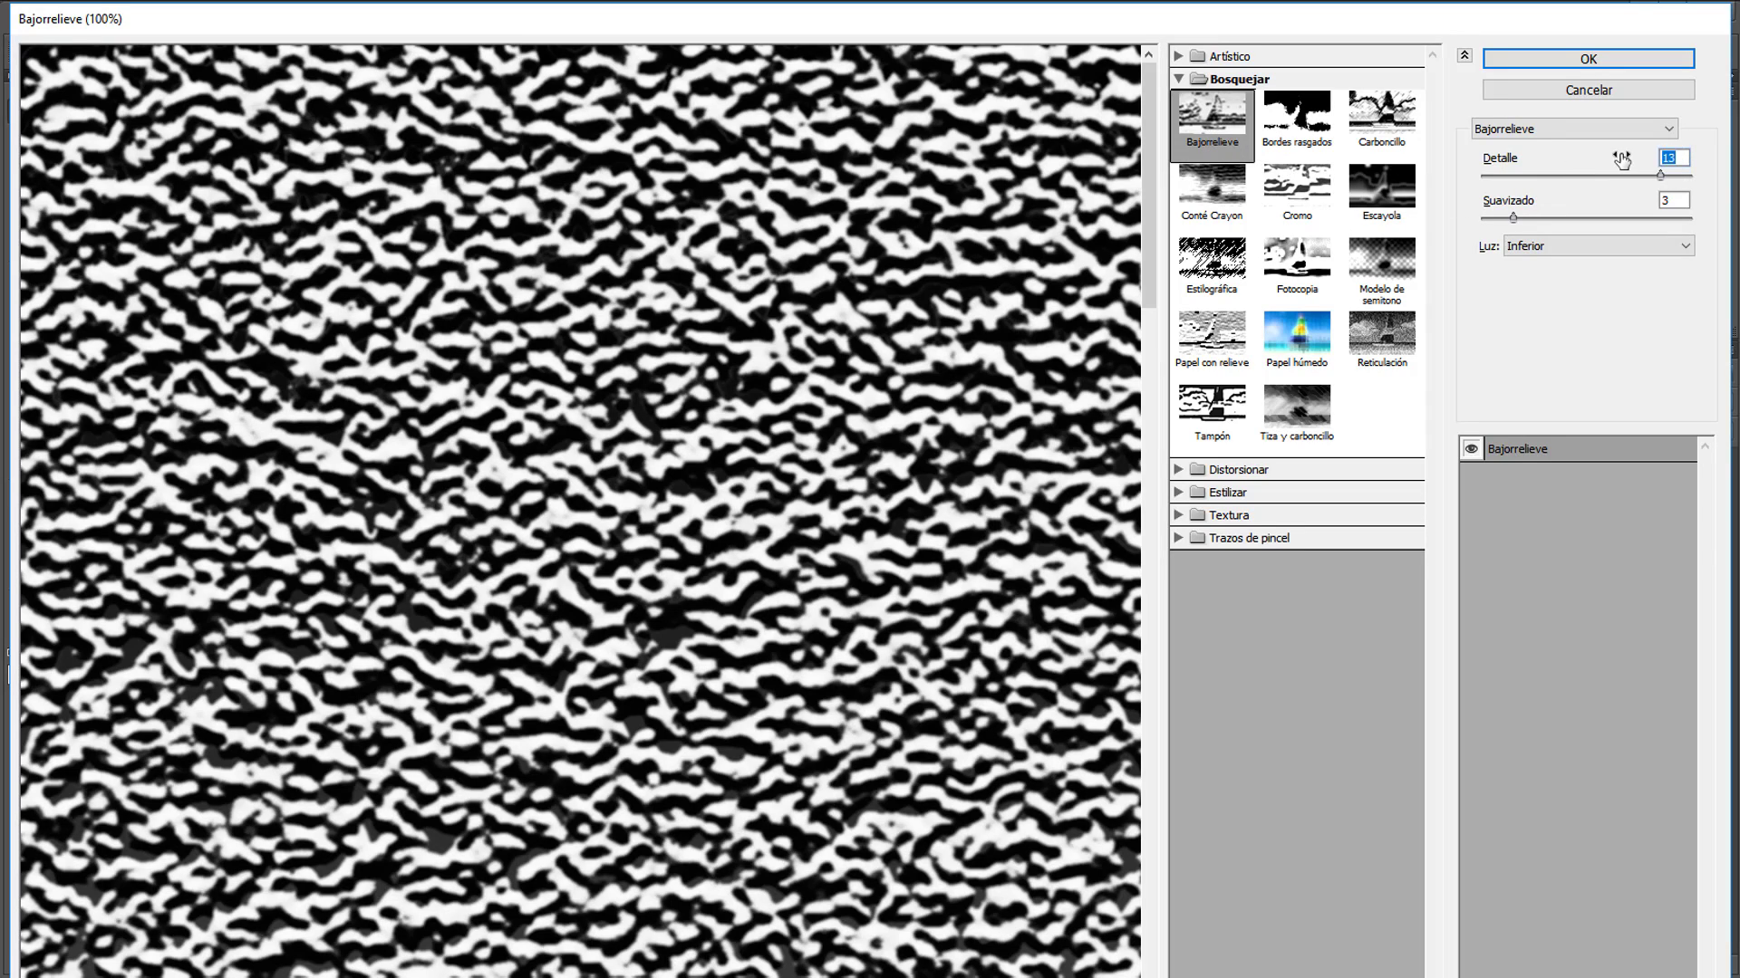
type("2")
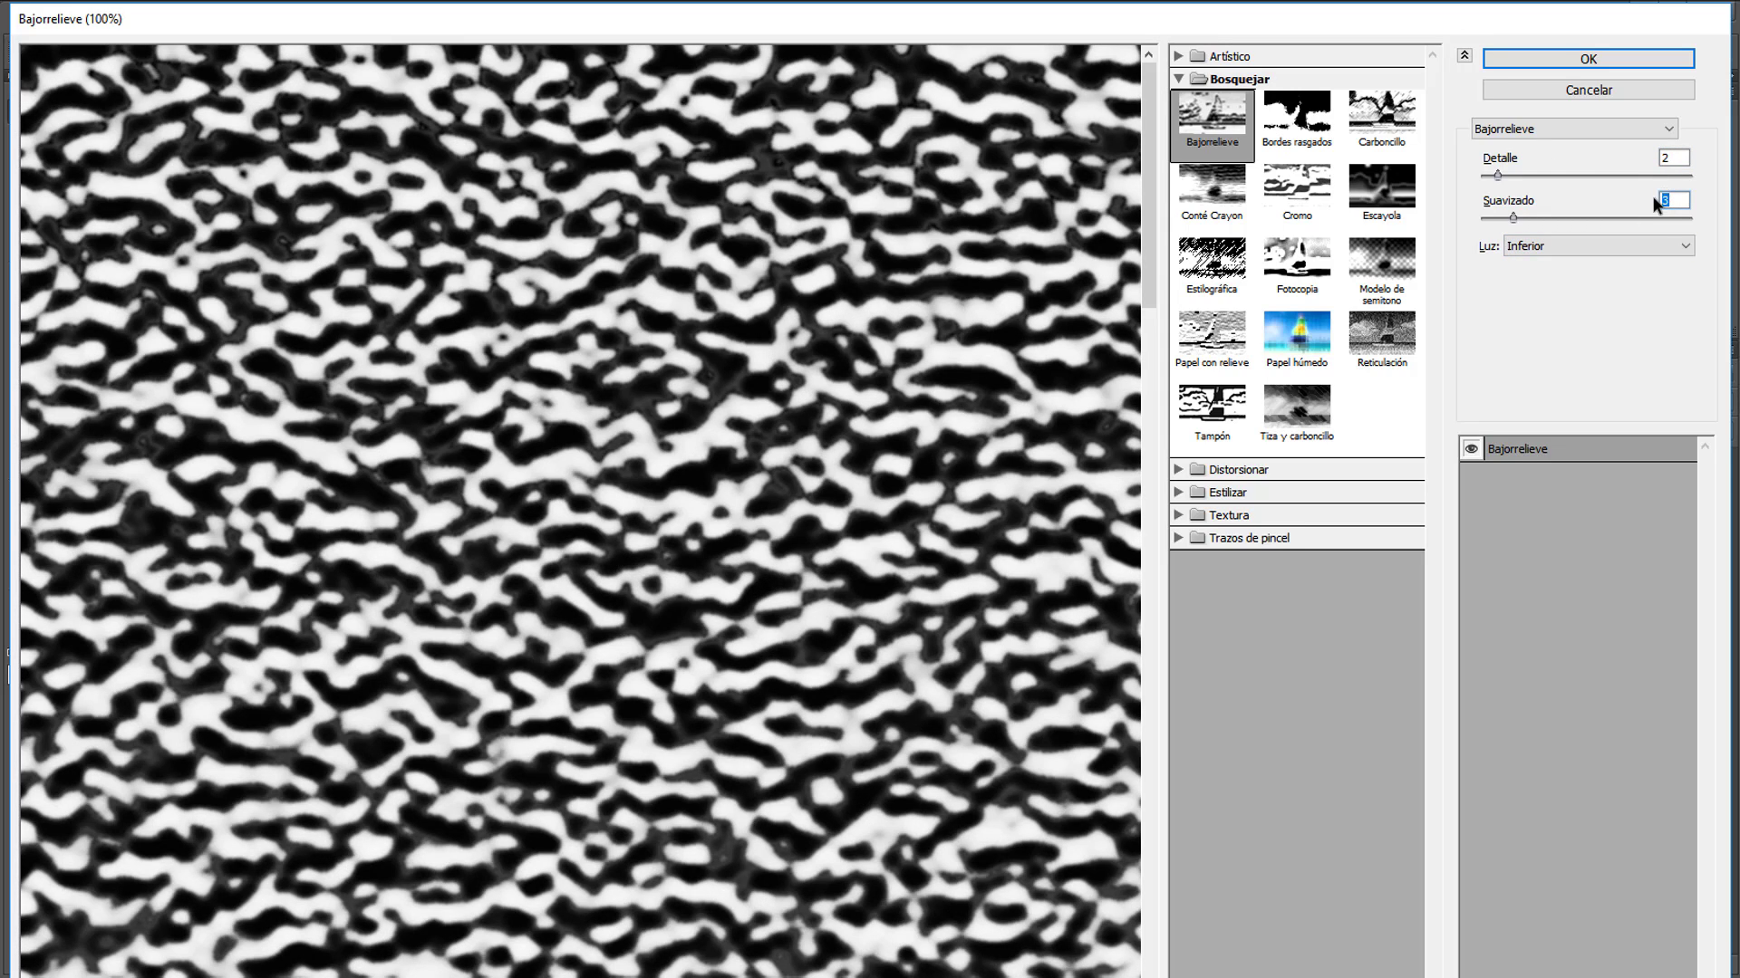
key("Down")
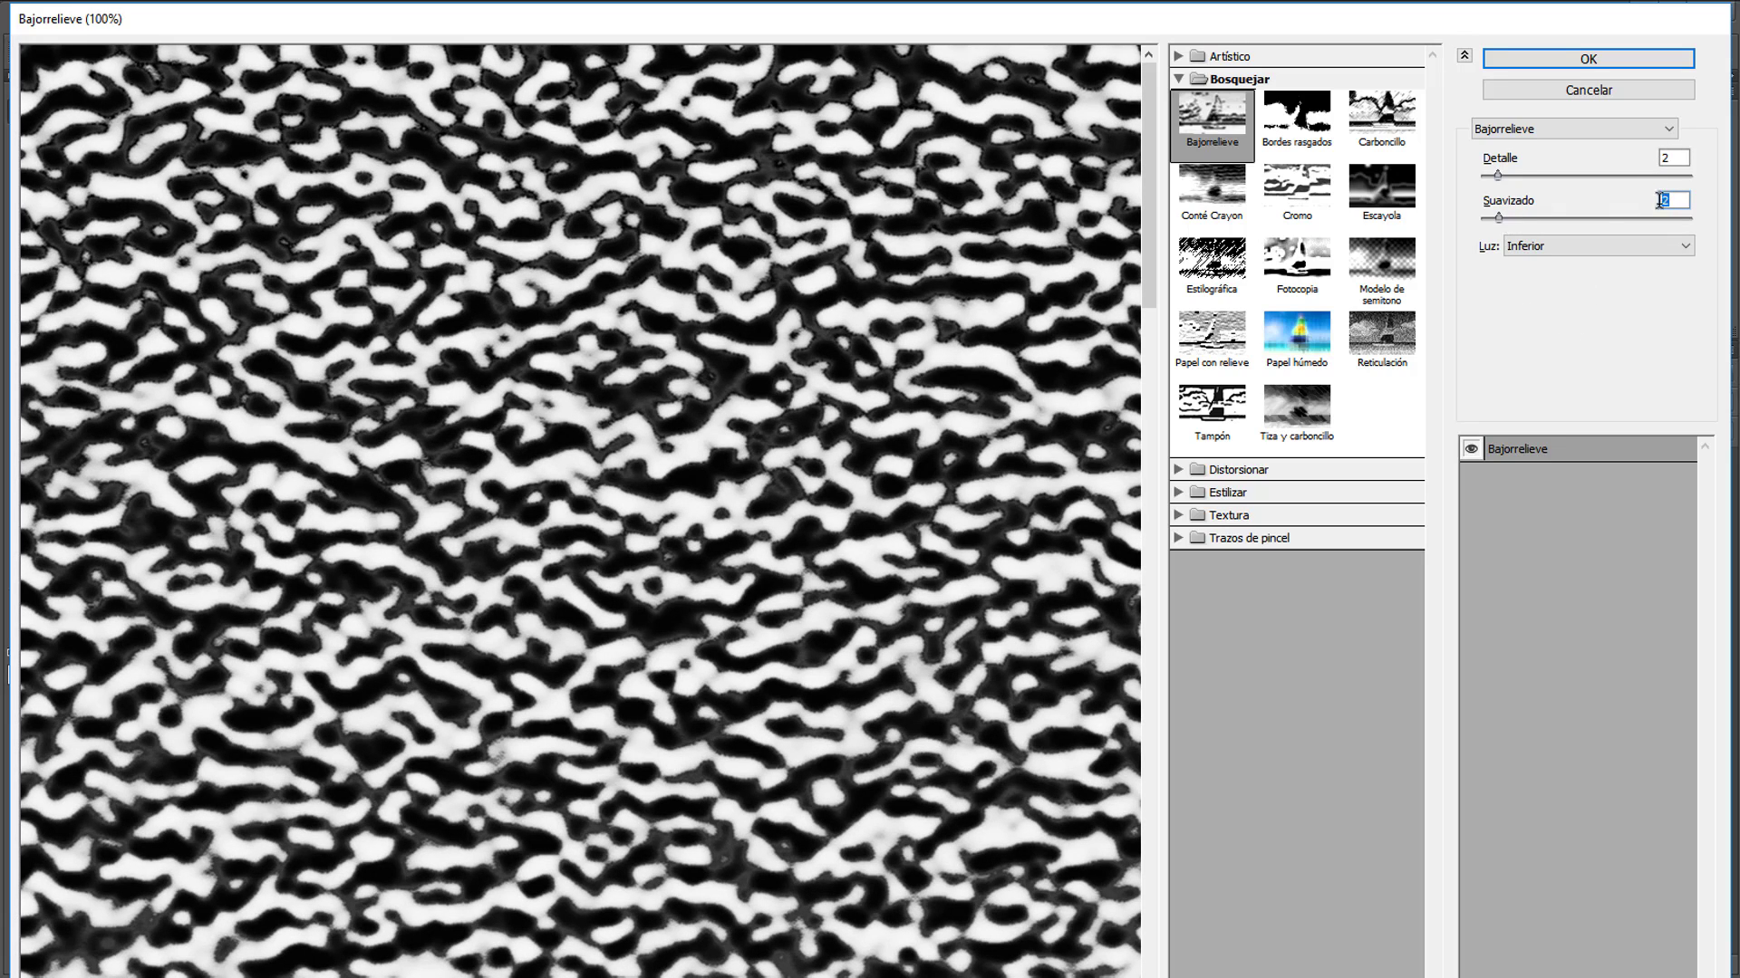
left_click(1618, 57)
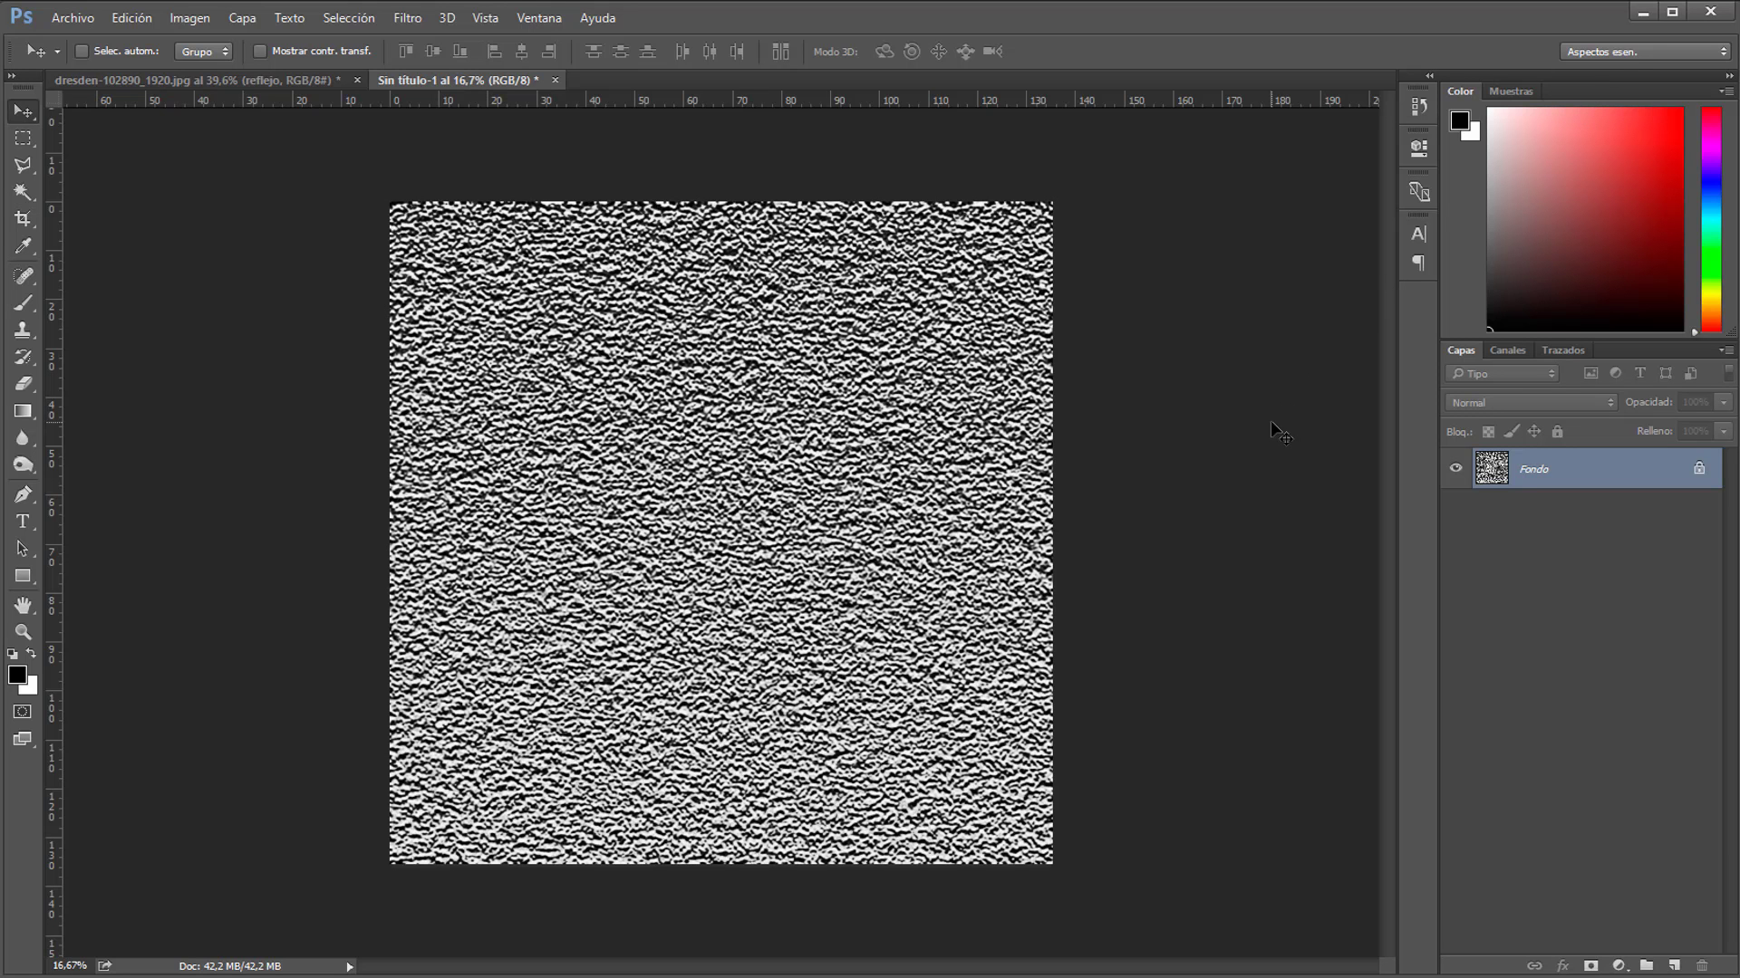
- Apply a motion blur to the texture with an angle of 0° and a distance of 35 pixels
left_click(426, 23)
mouse_move(503, 241)
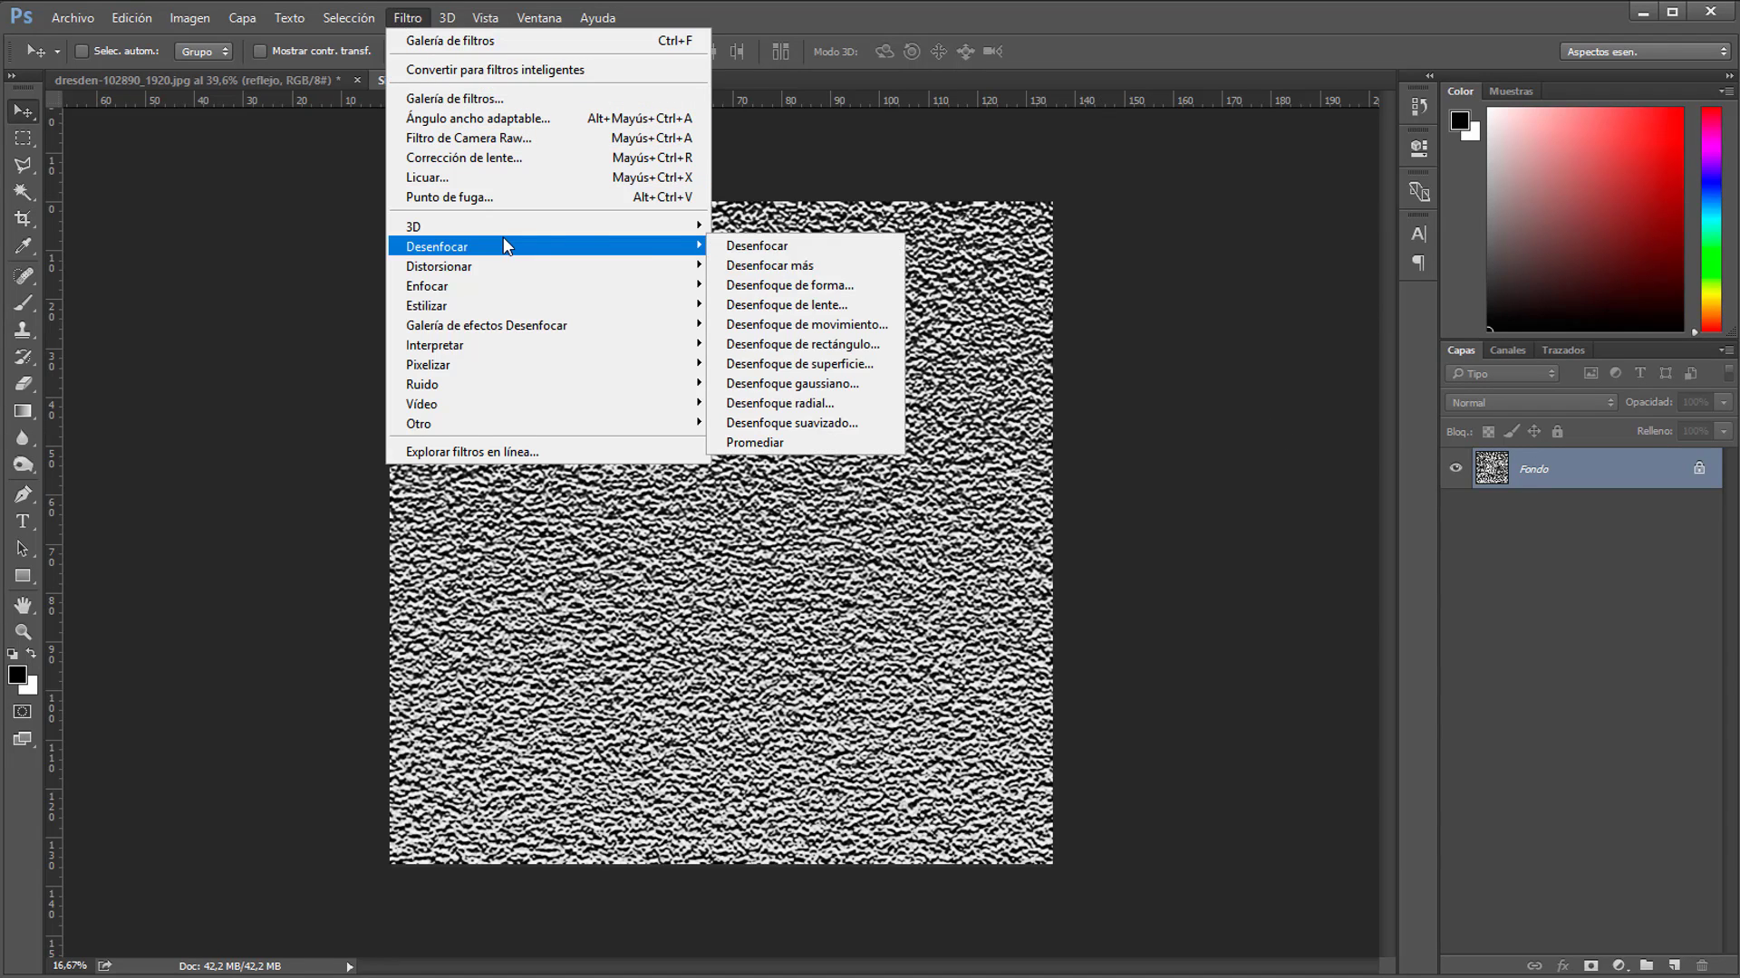
left_click(830, 324)
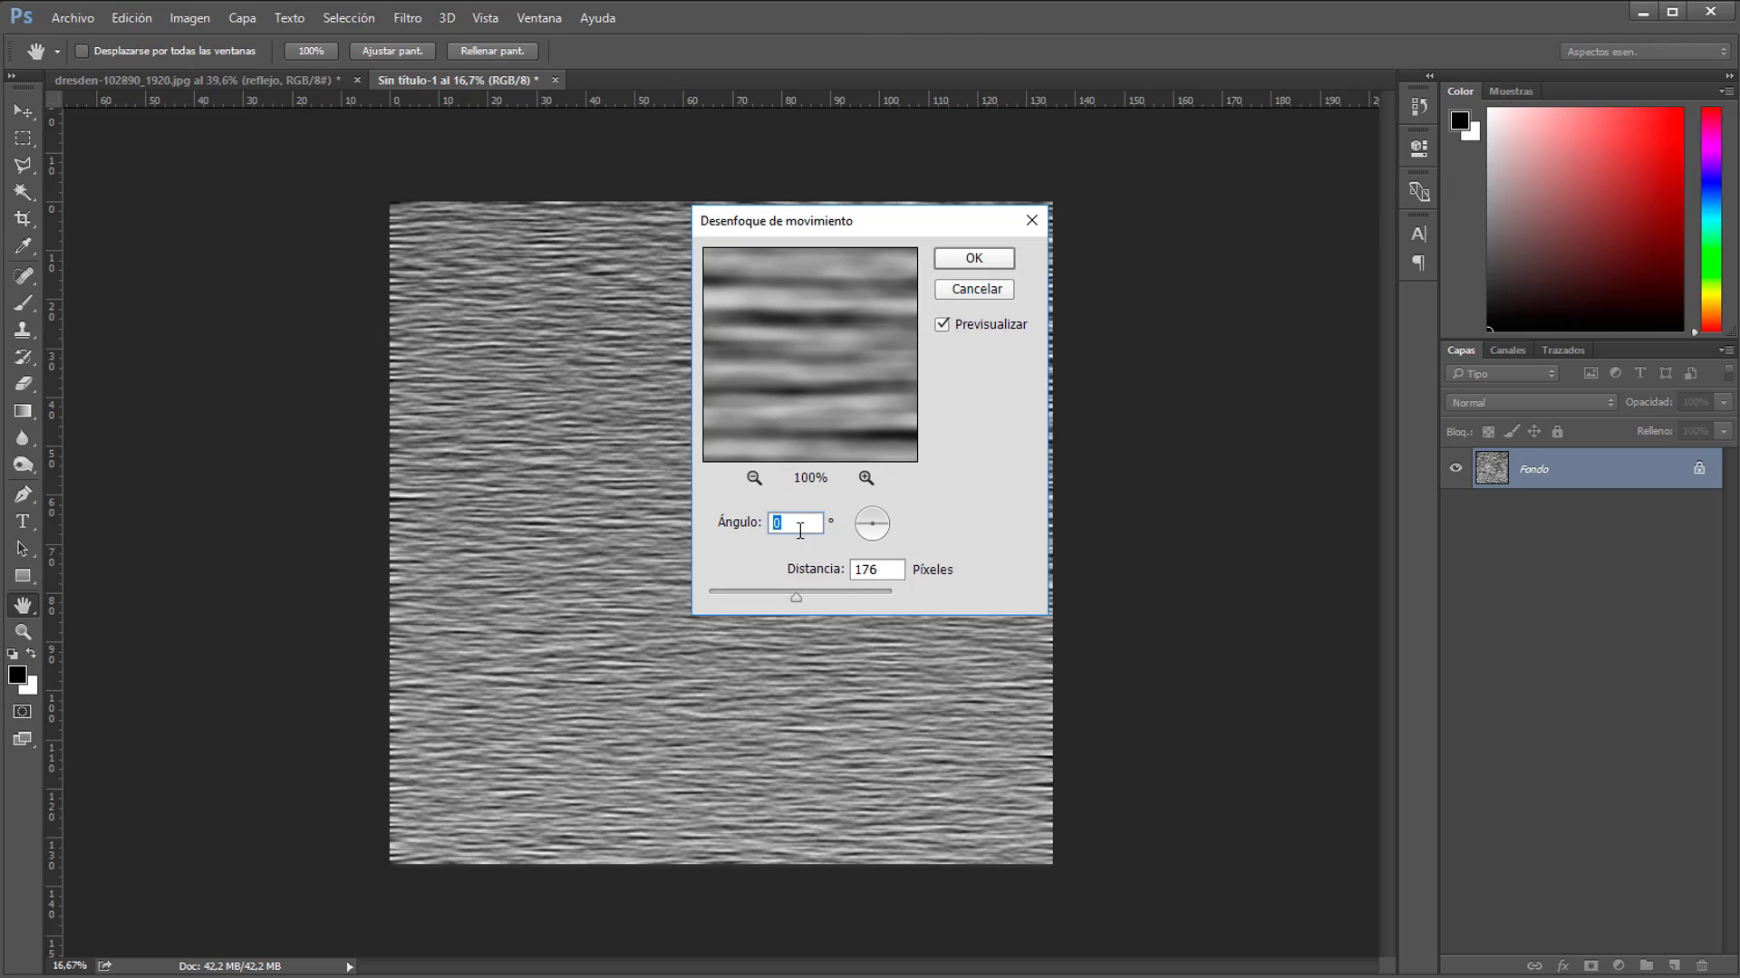
double_click(879, 573)
type("35")
left_click(981, 257)
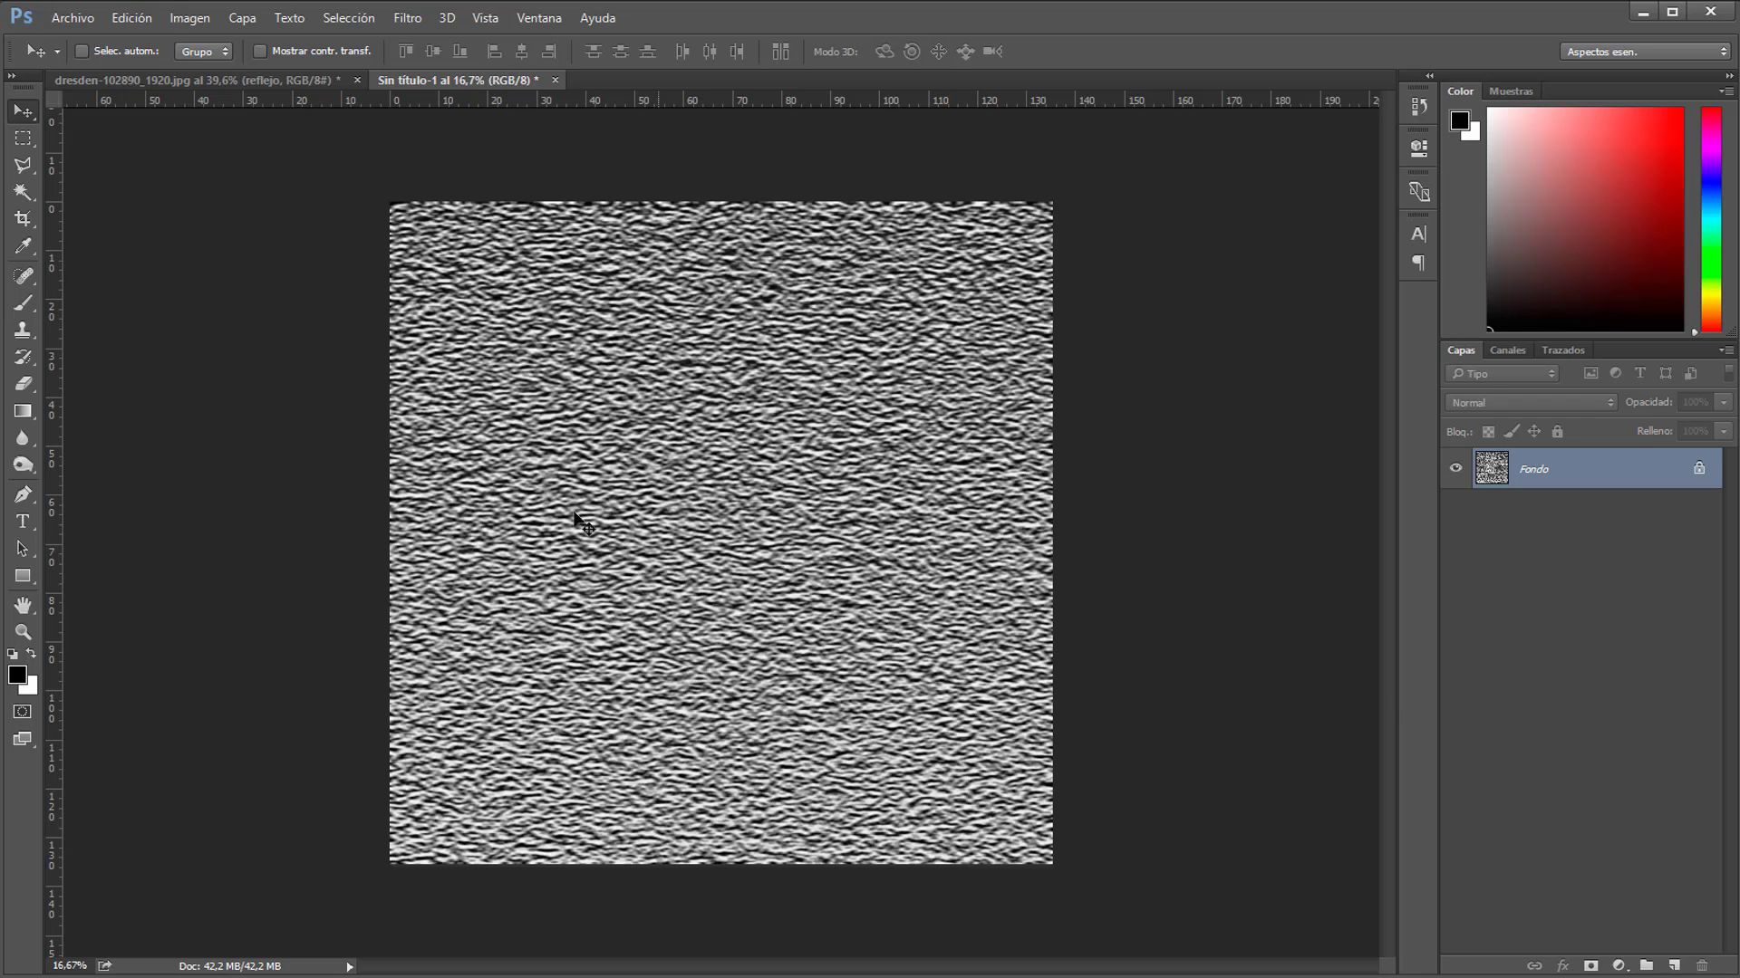
- Copy the whole water texture and paste it as a new layer into the castle photo document
key("ctrl+a")
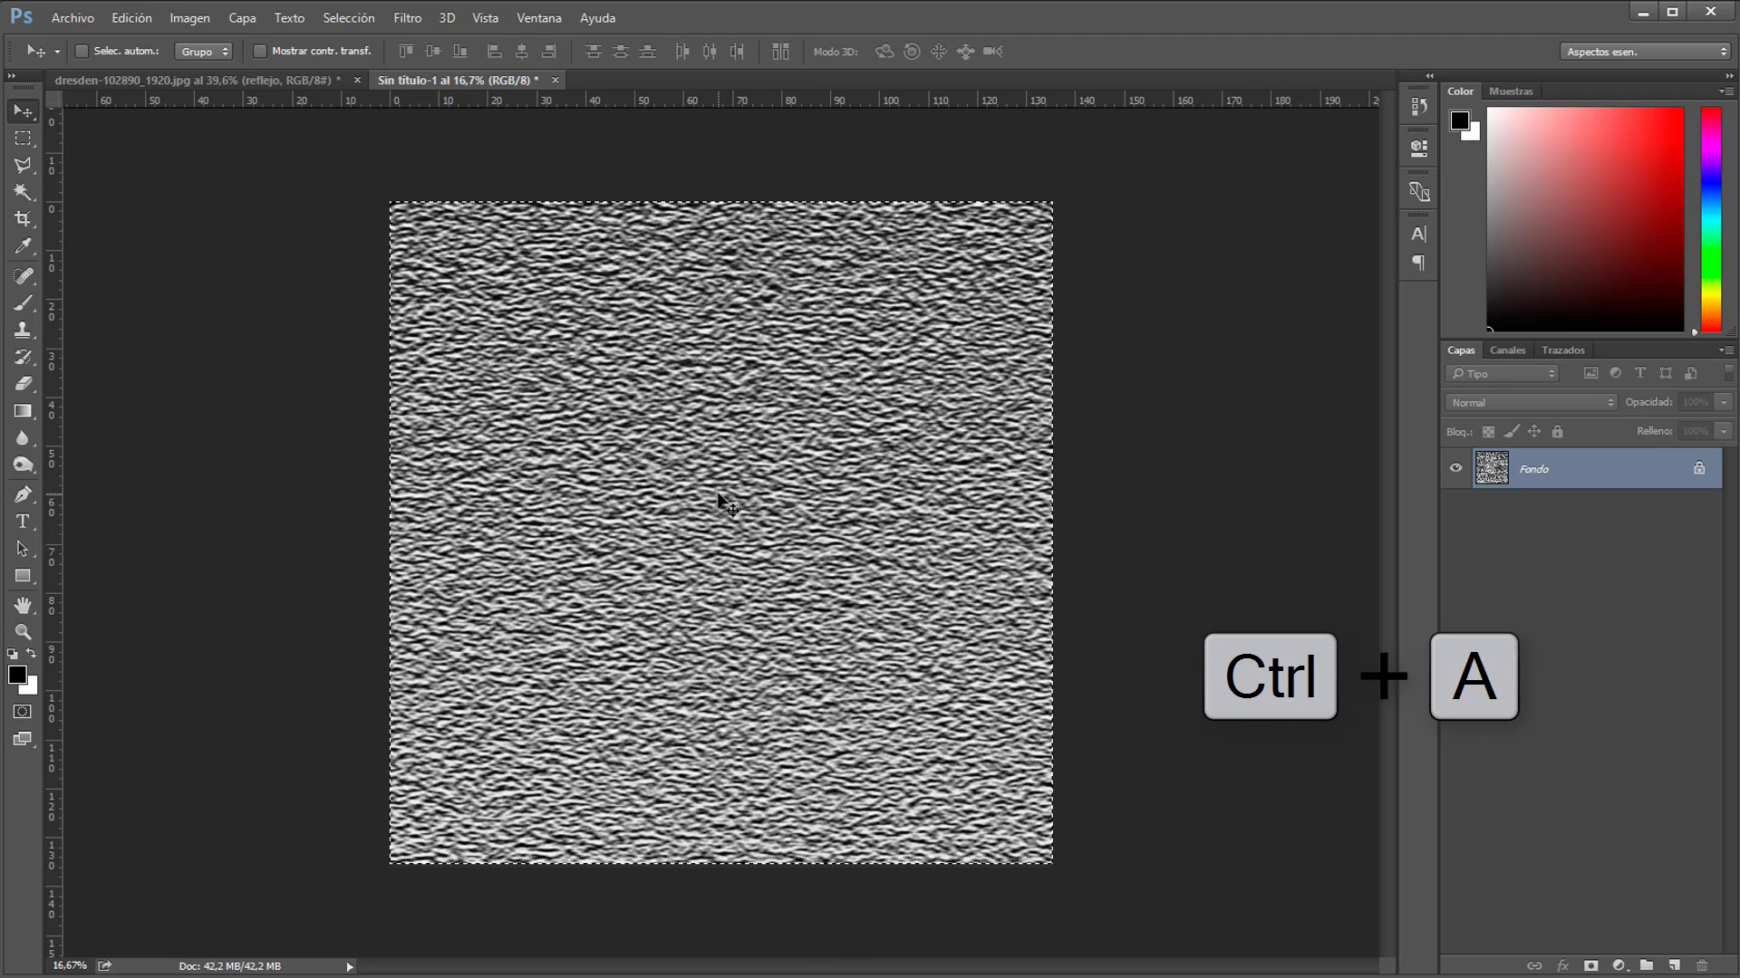
key("ctrl+c")
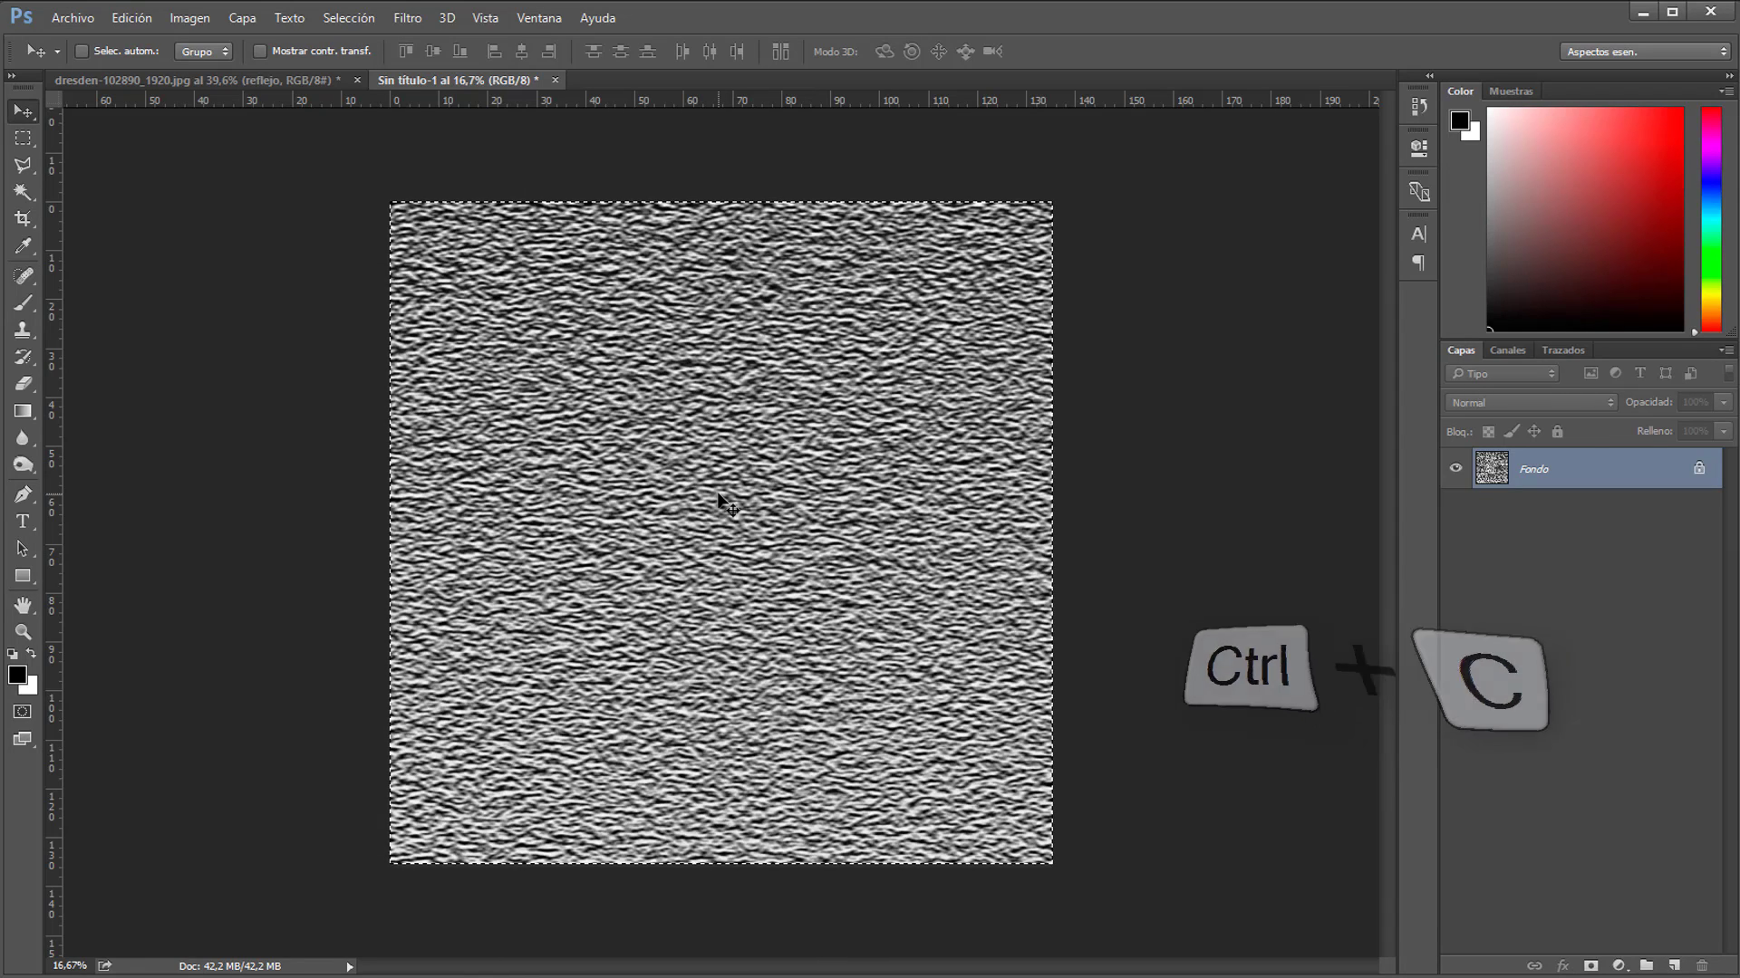
left_click(234, 85)
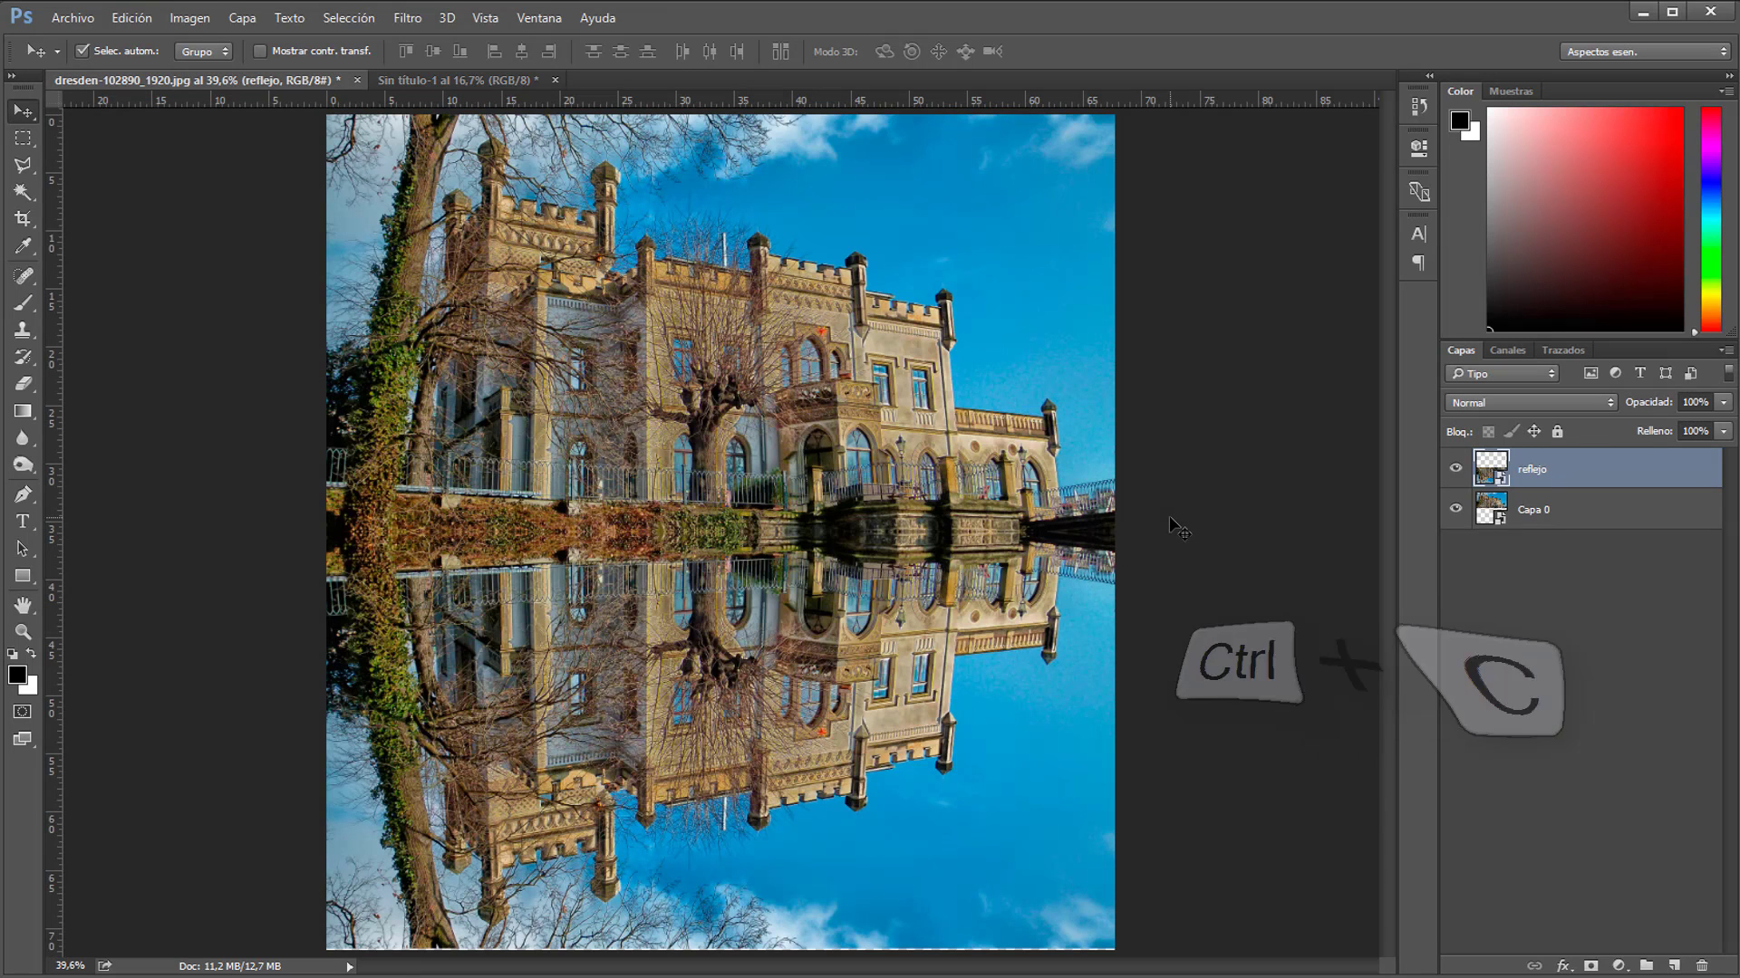
key("ctrl+v")
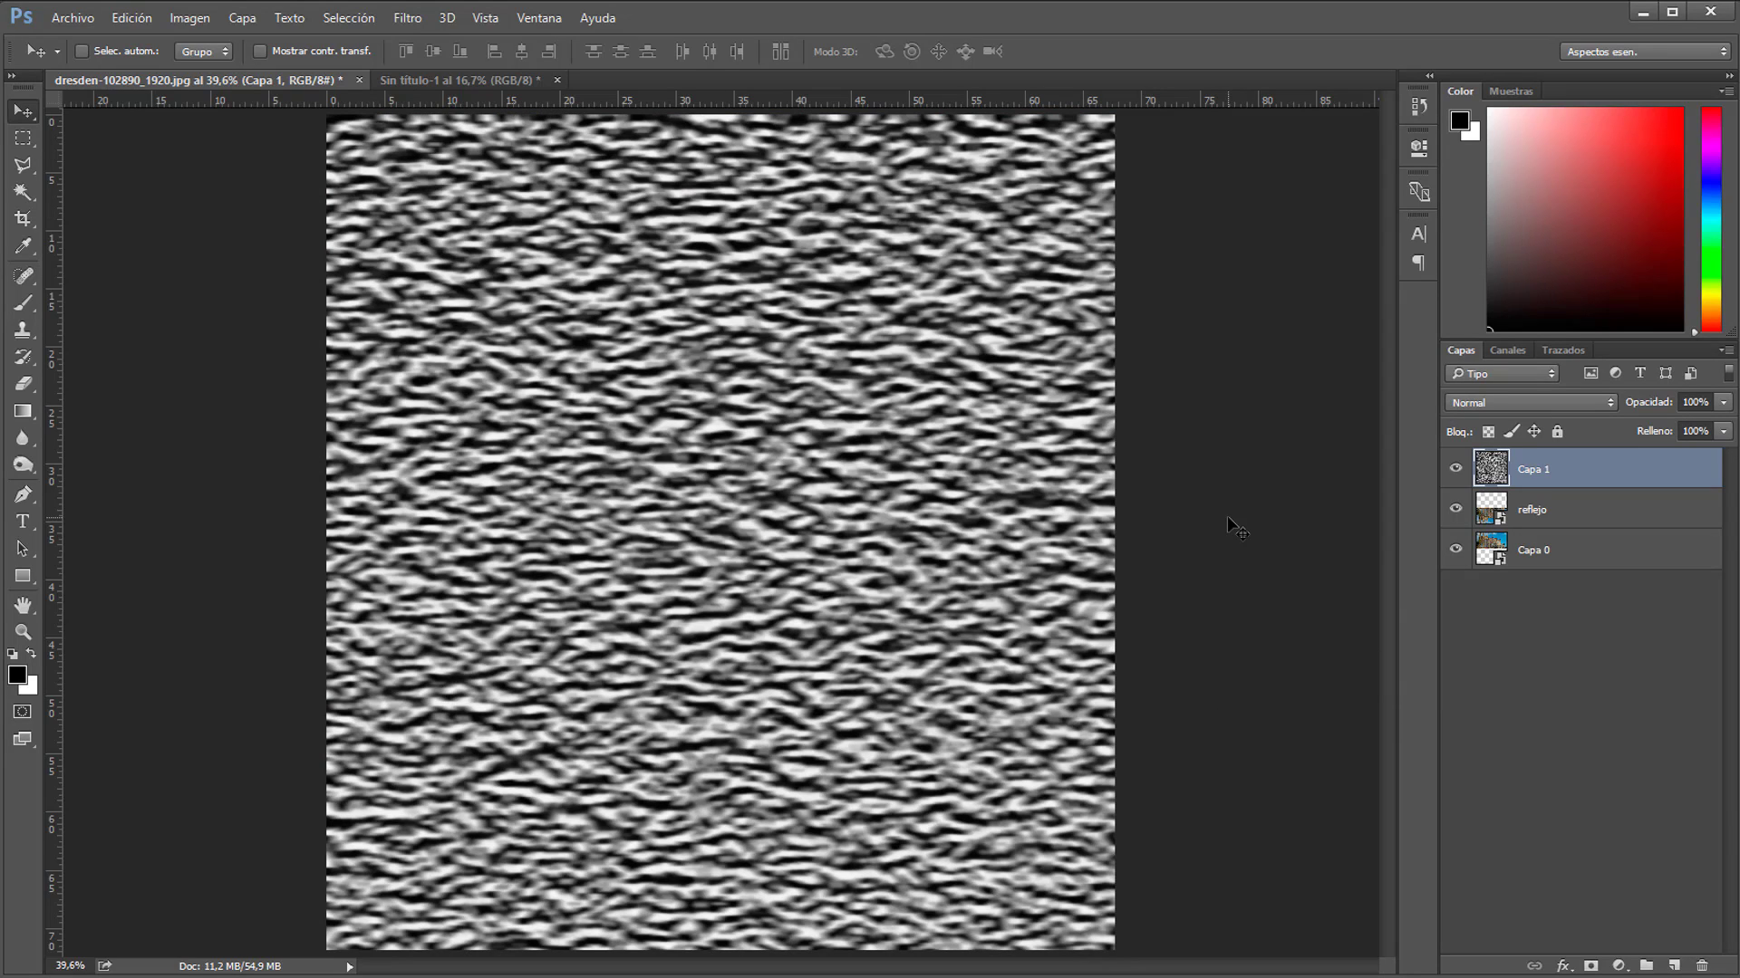
- Free-transform the pasted texture to about 26.5% height so it fills only the reflection half, and centre it horizontally on the photo
key("ctrl+t")
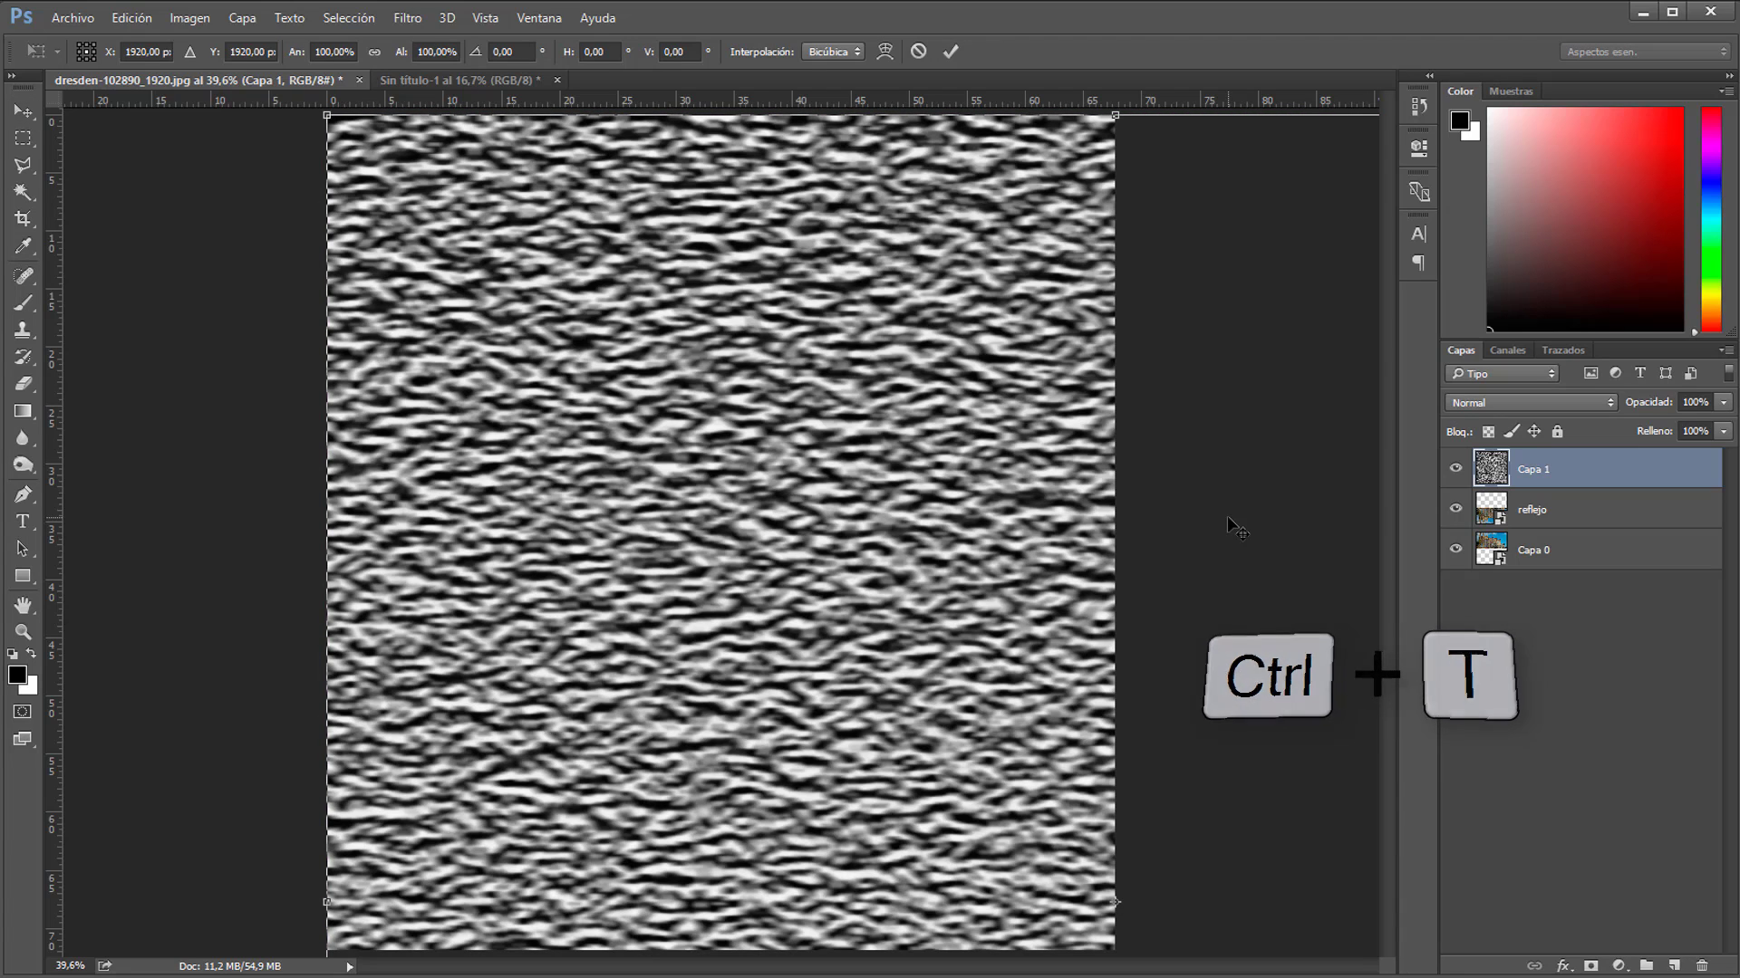
key("ctrl+0")
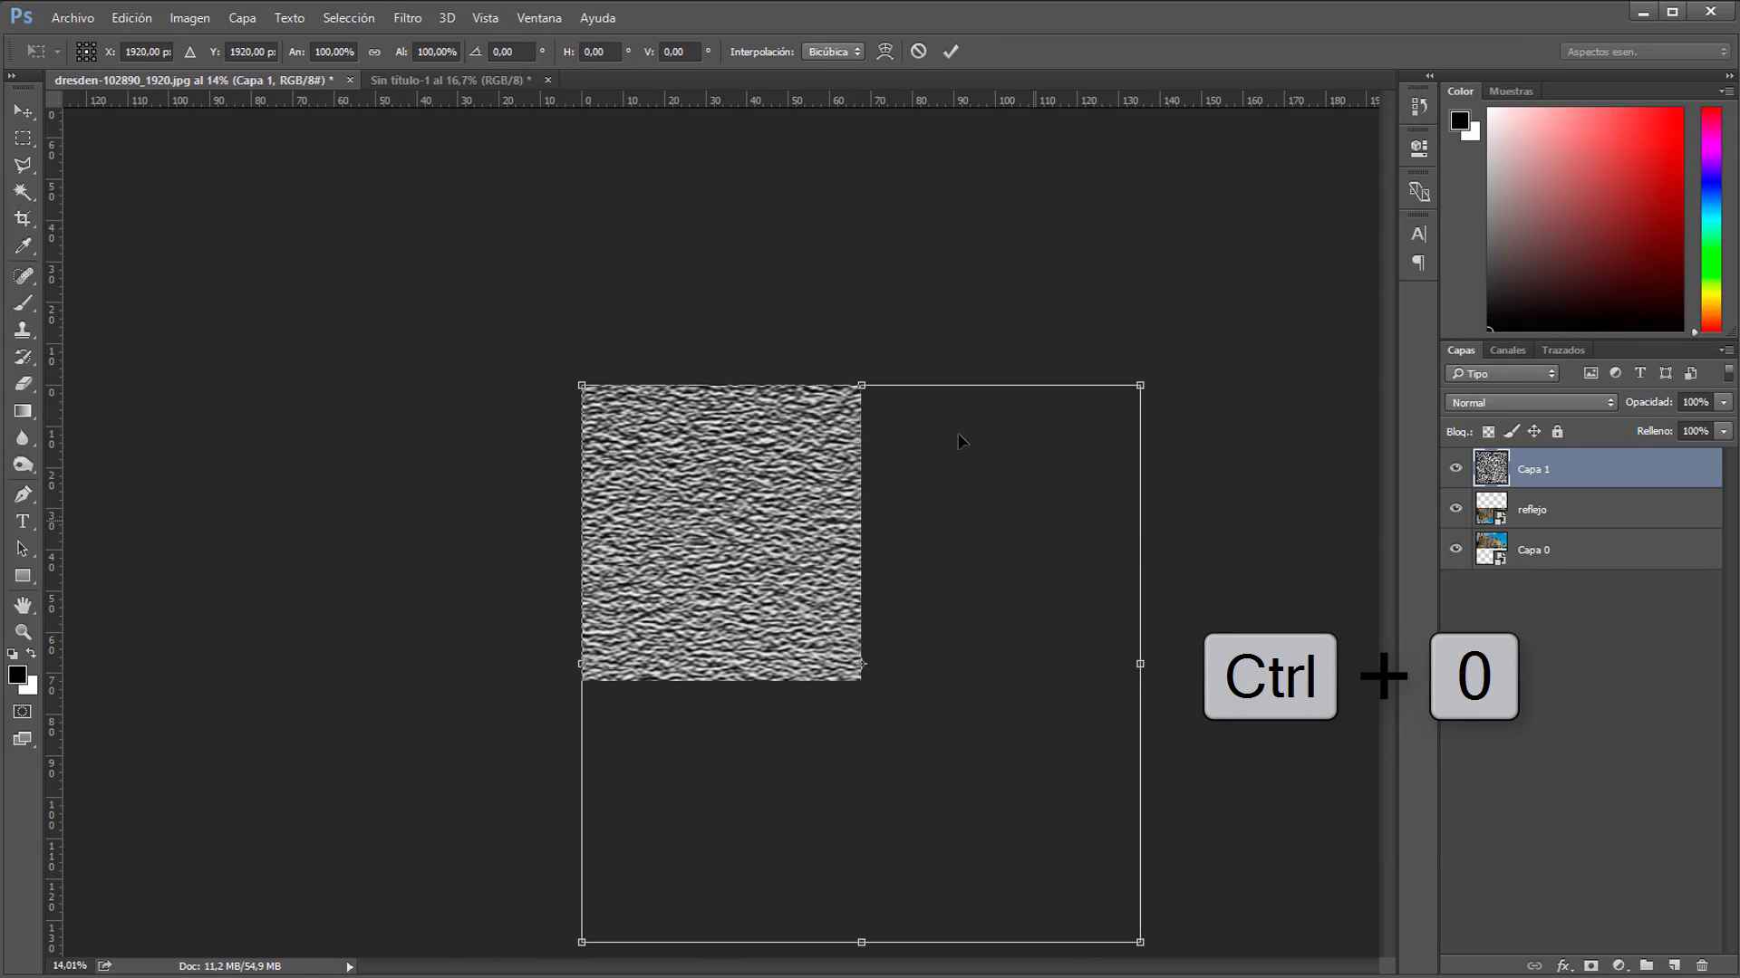
left_click_drag(866, 904, 862, 689)
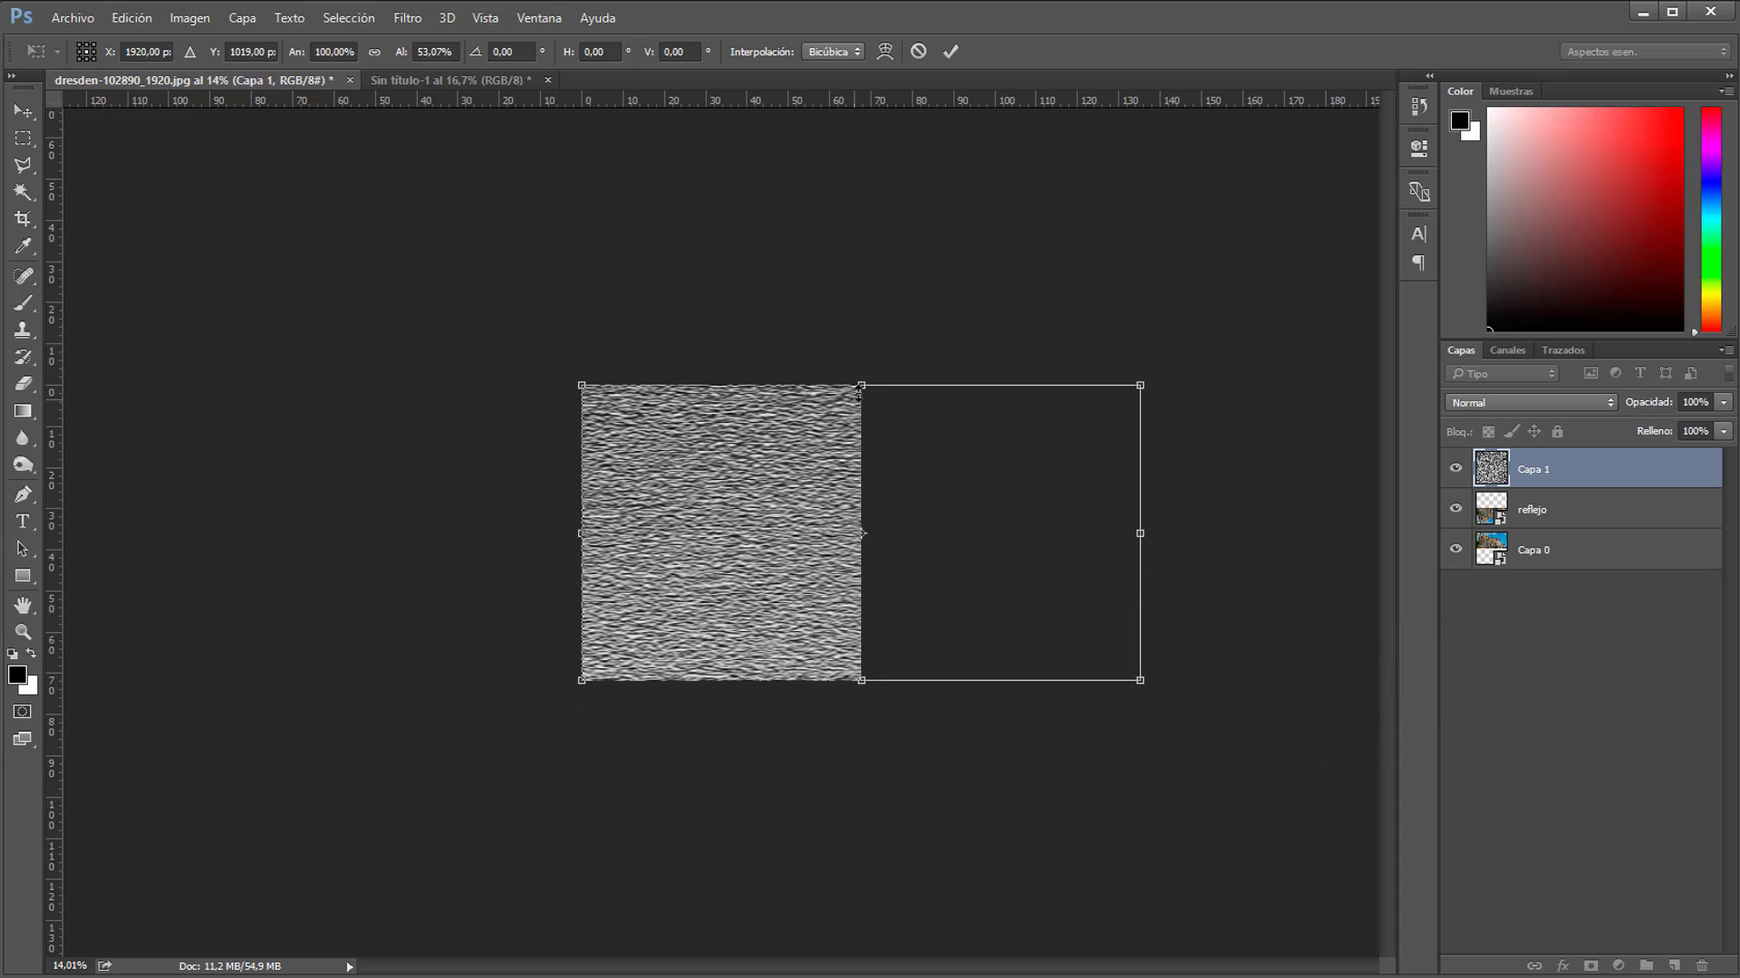
left_click_drag(862, 389, 835, 538)
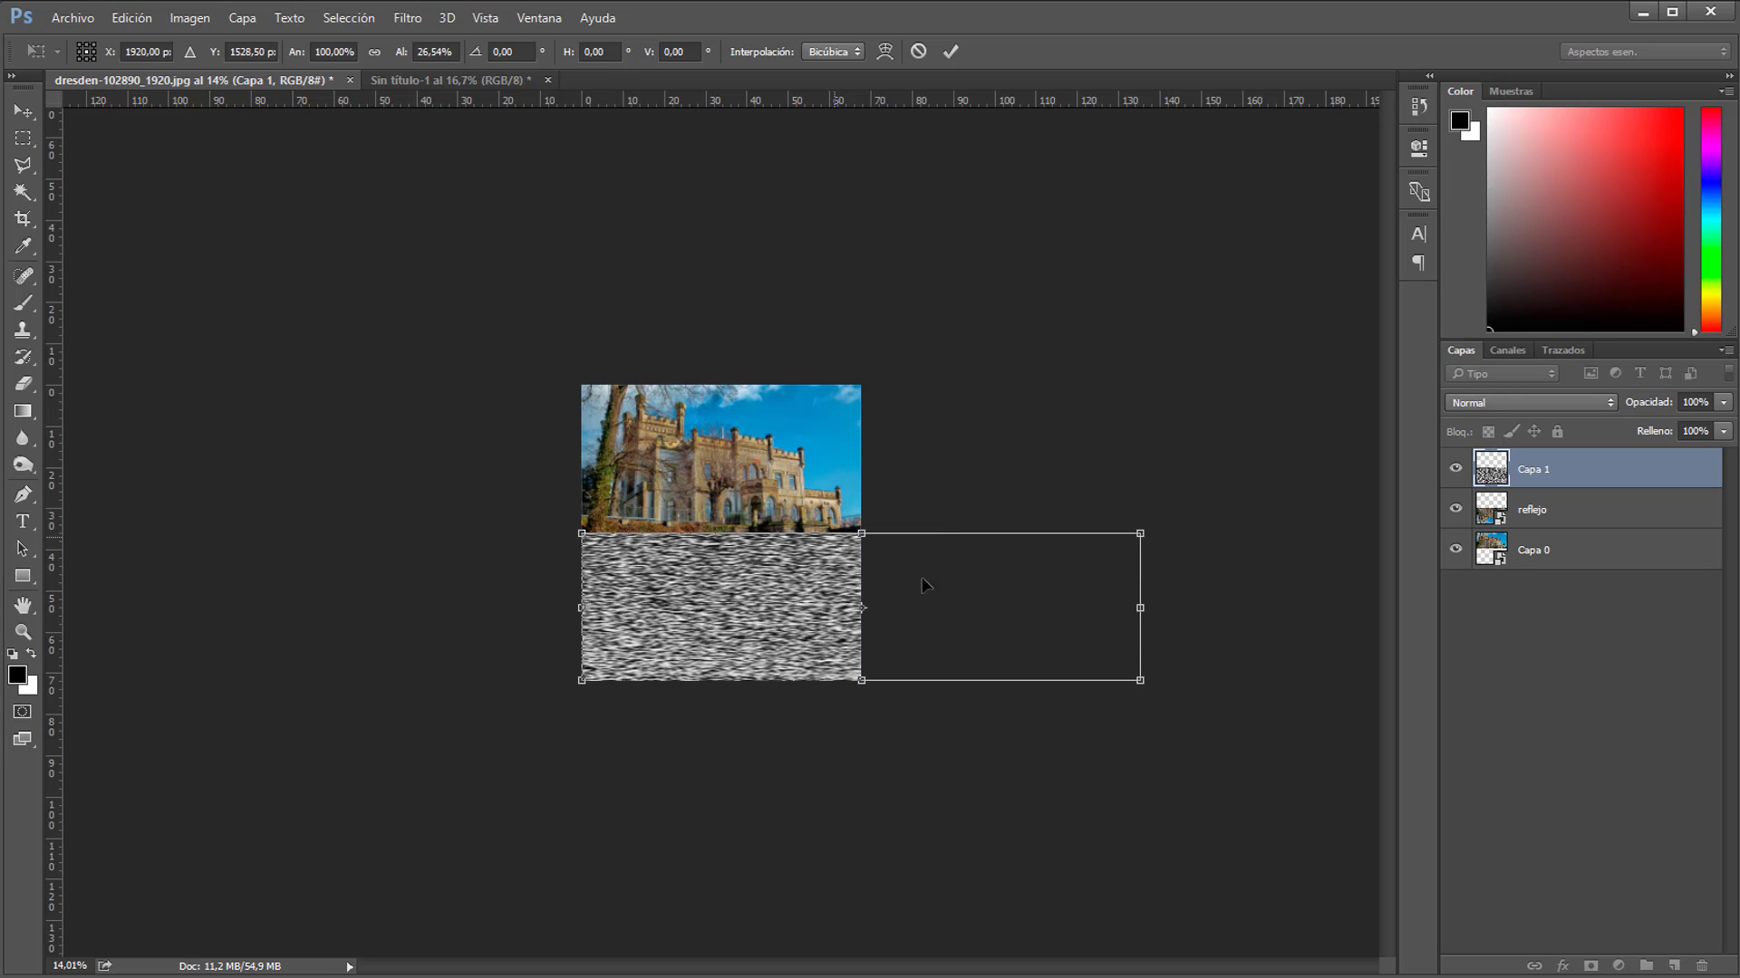
left_click_drag(996, 605, 854, 602)
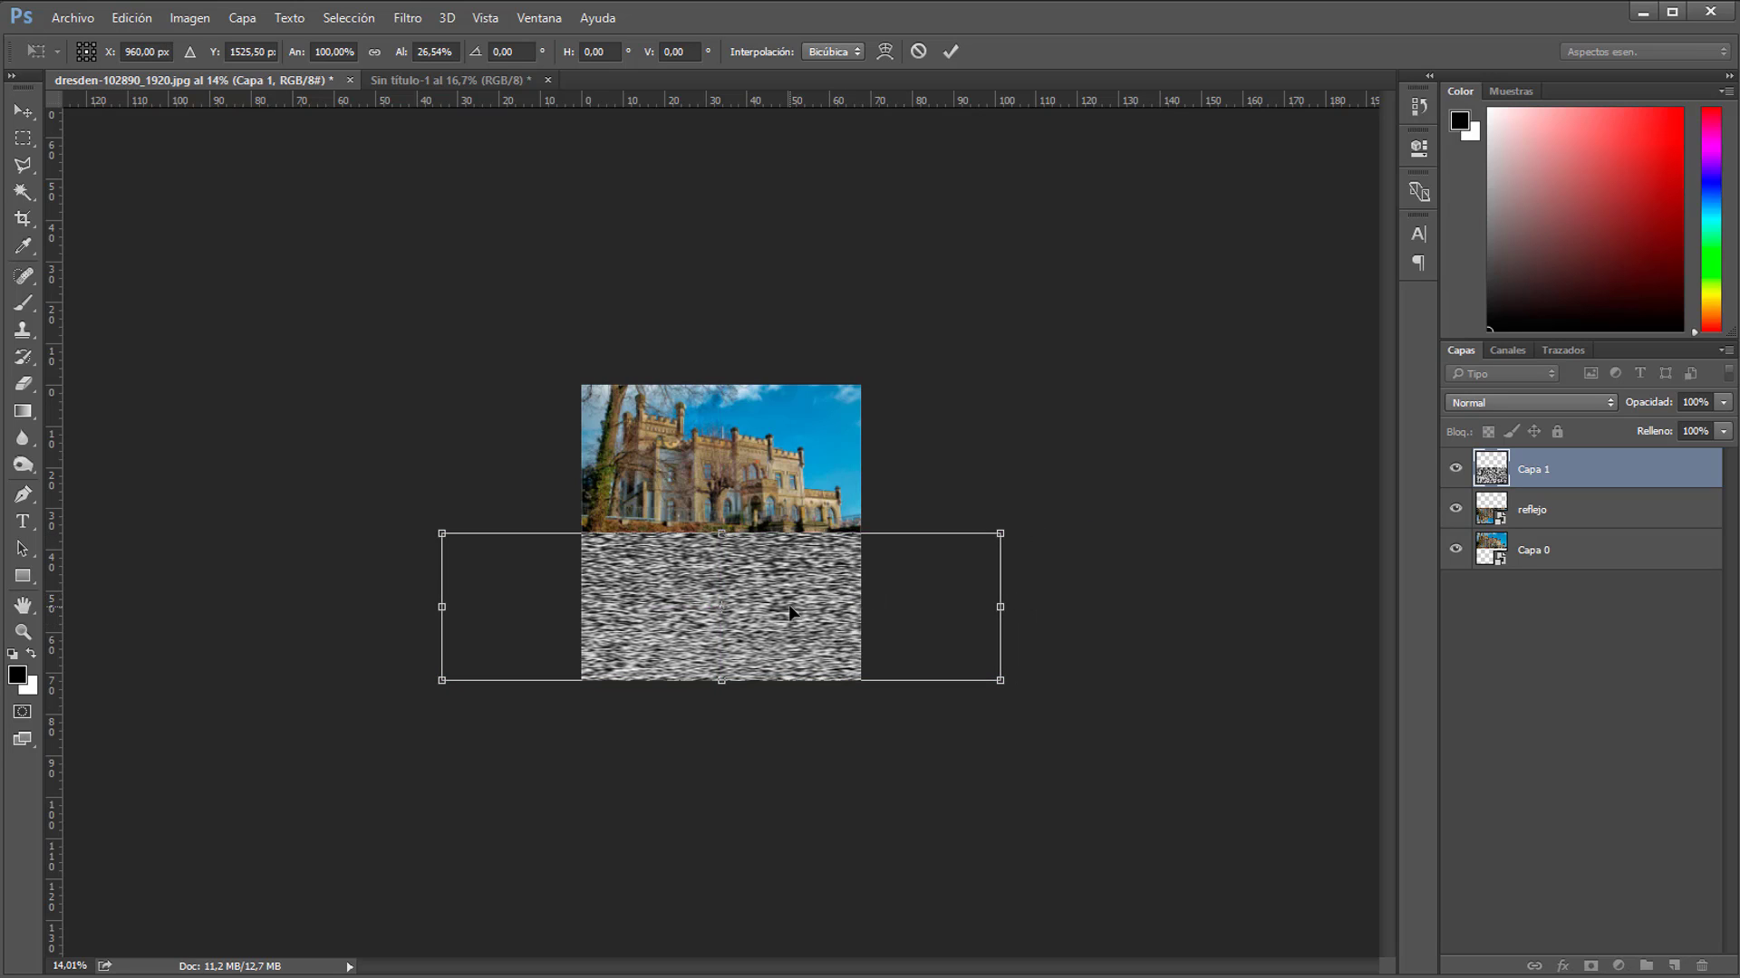
- Give the texture perspective by narrowing its upper edge to the photo's width and widening its lower edge far beyond the canvas on both sides
right_click(790, 613)
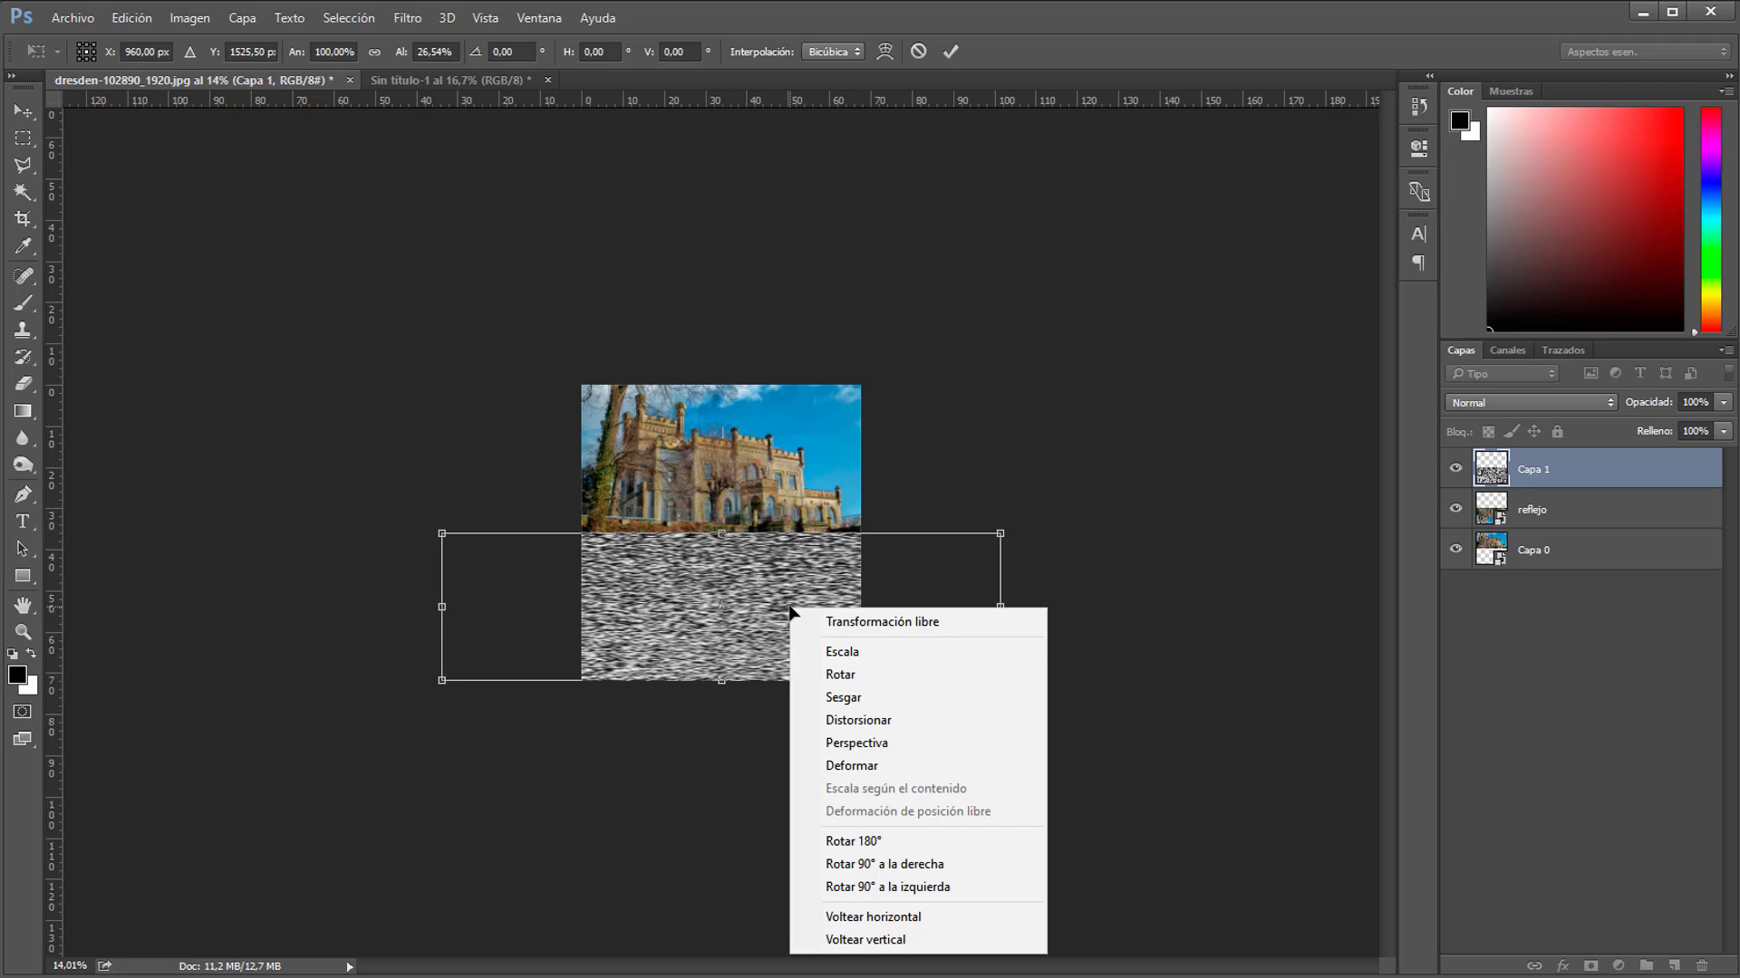
left_click(883, 744)
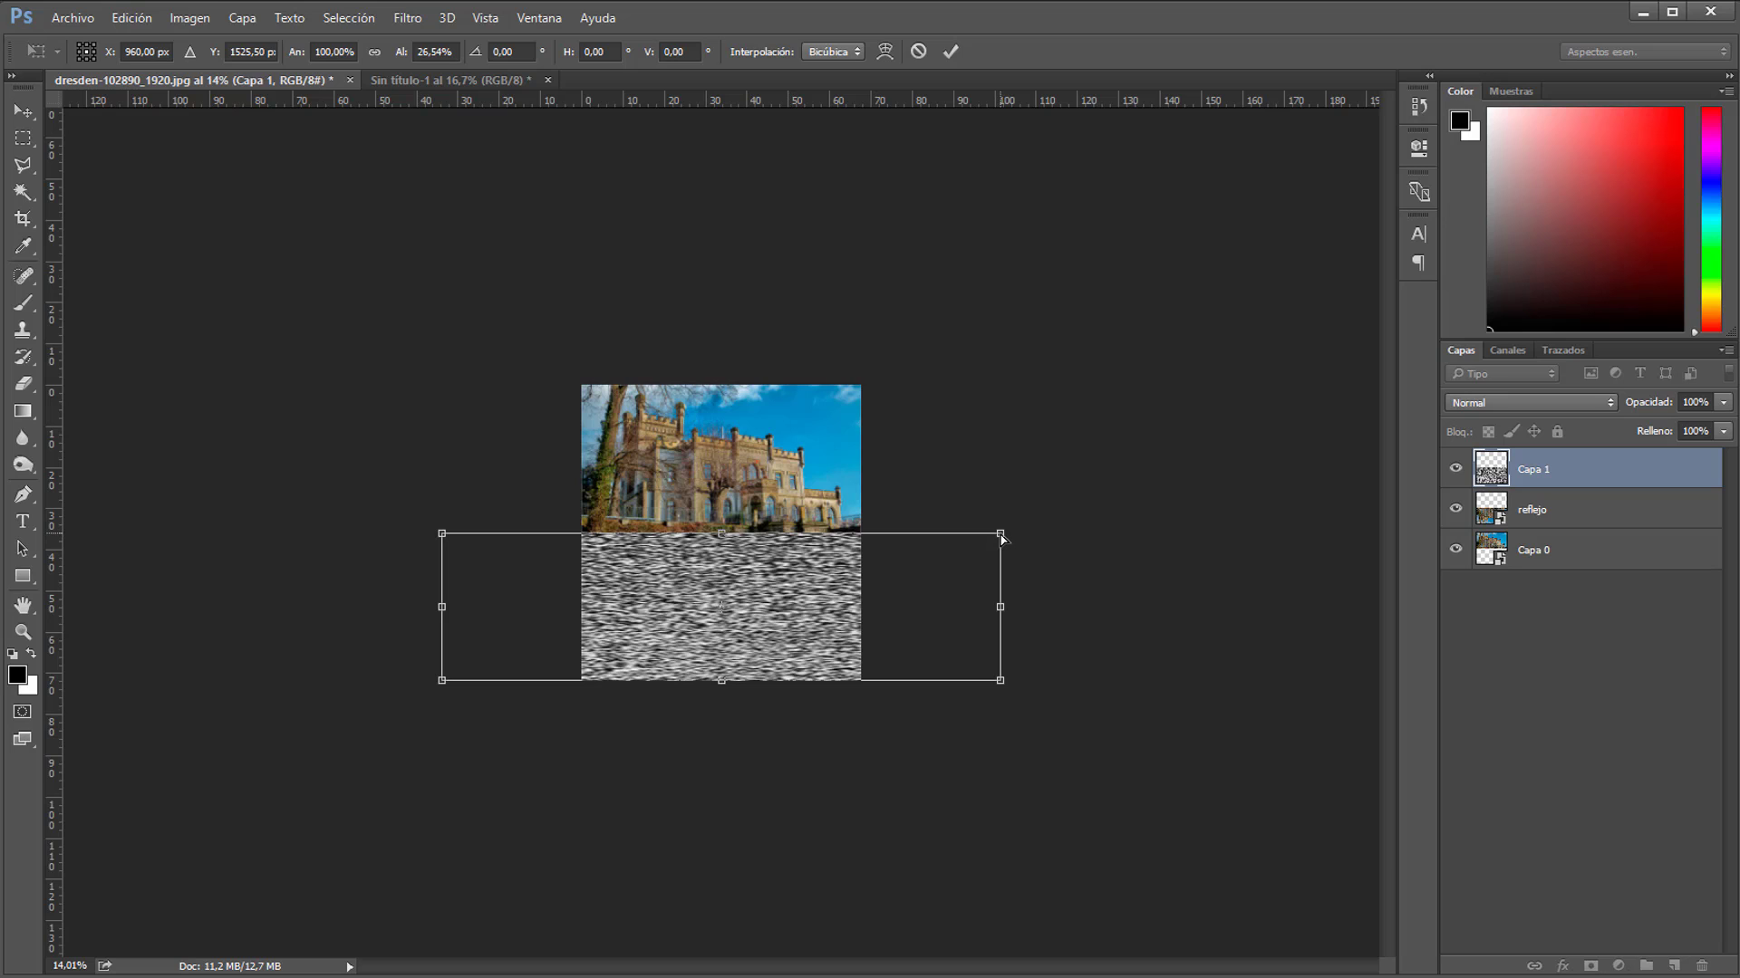
left_click_drag(999, 534, 865, 547)
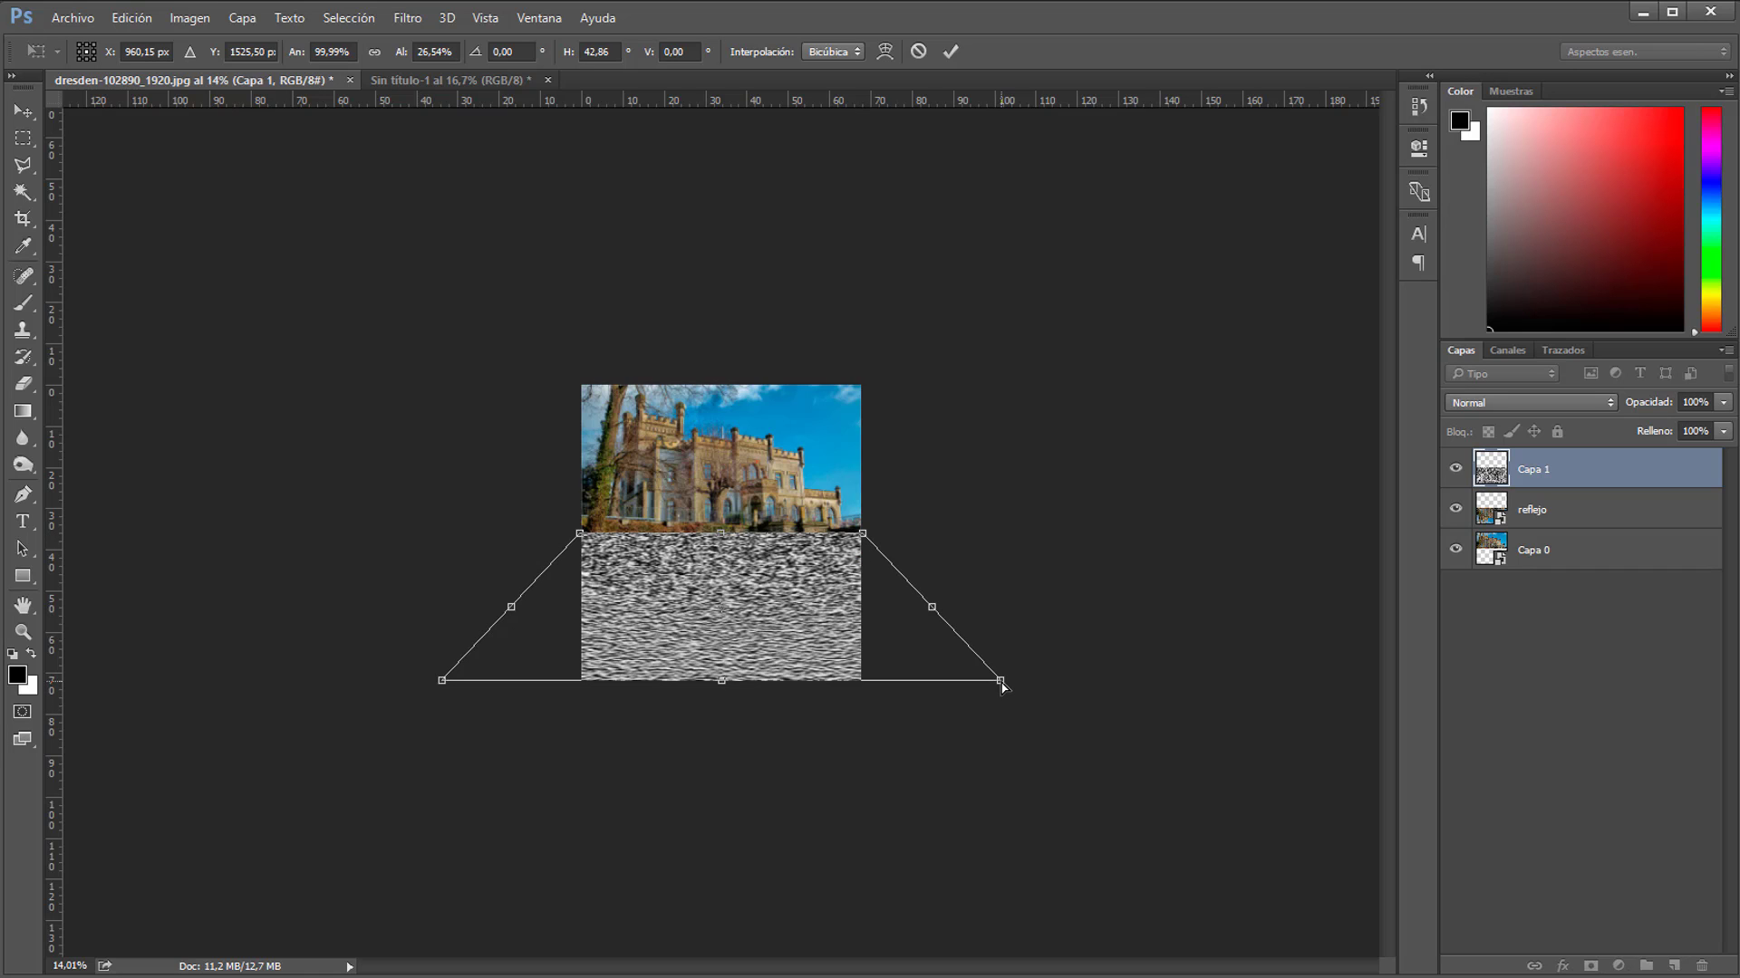
left_click_drag(1002, 686, 1370, 644)
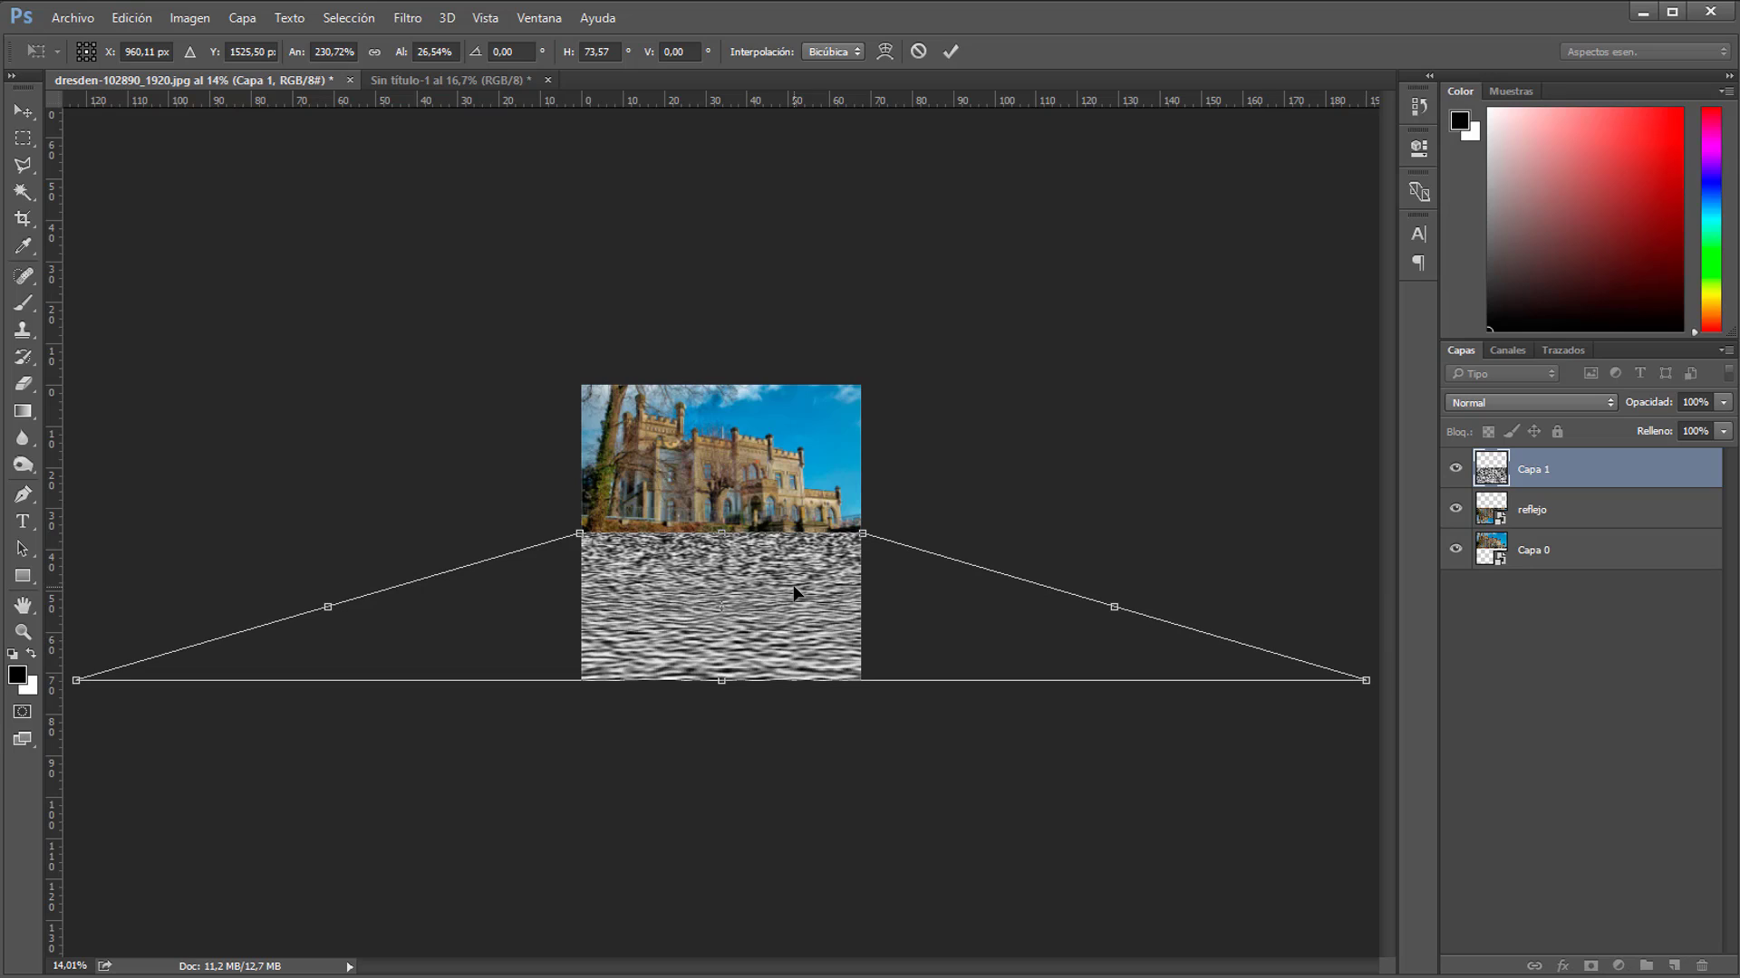
key("Return")
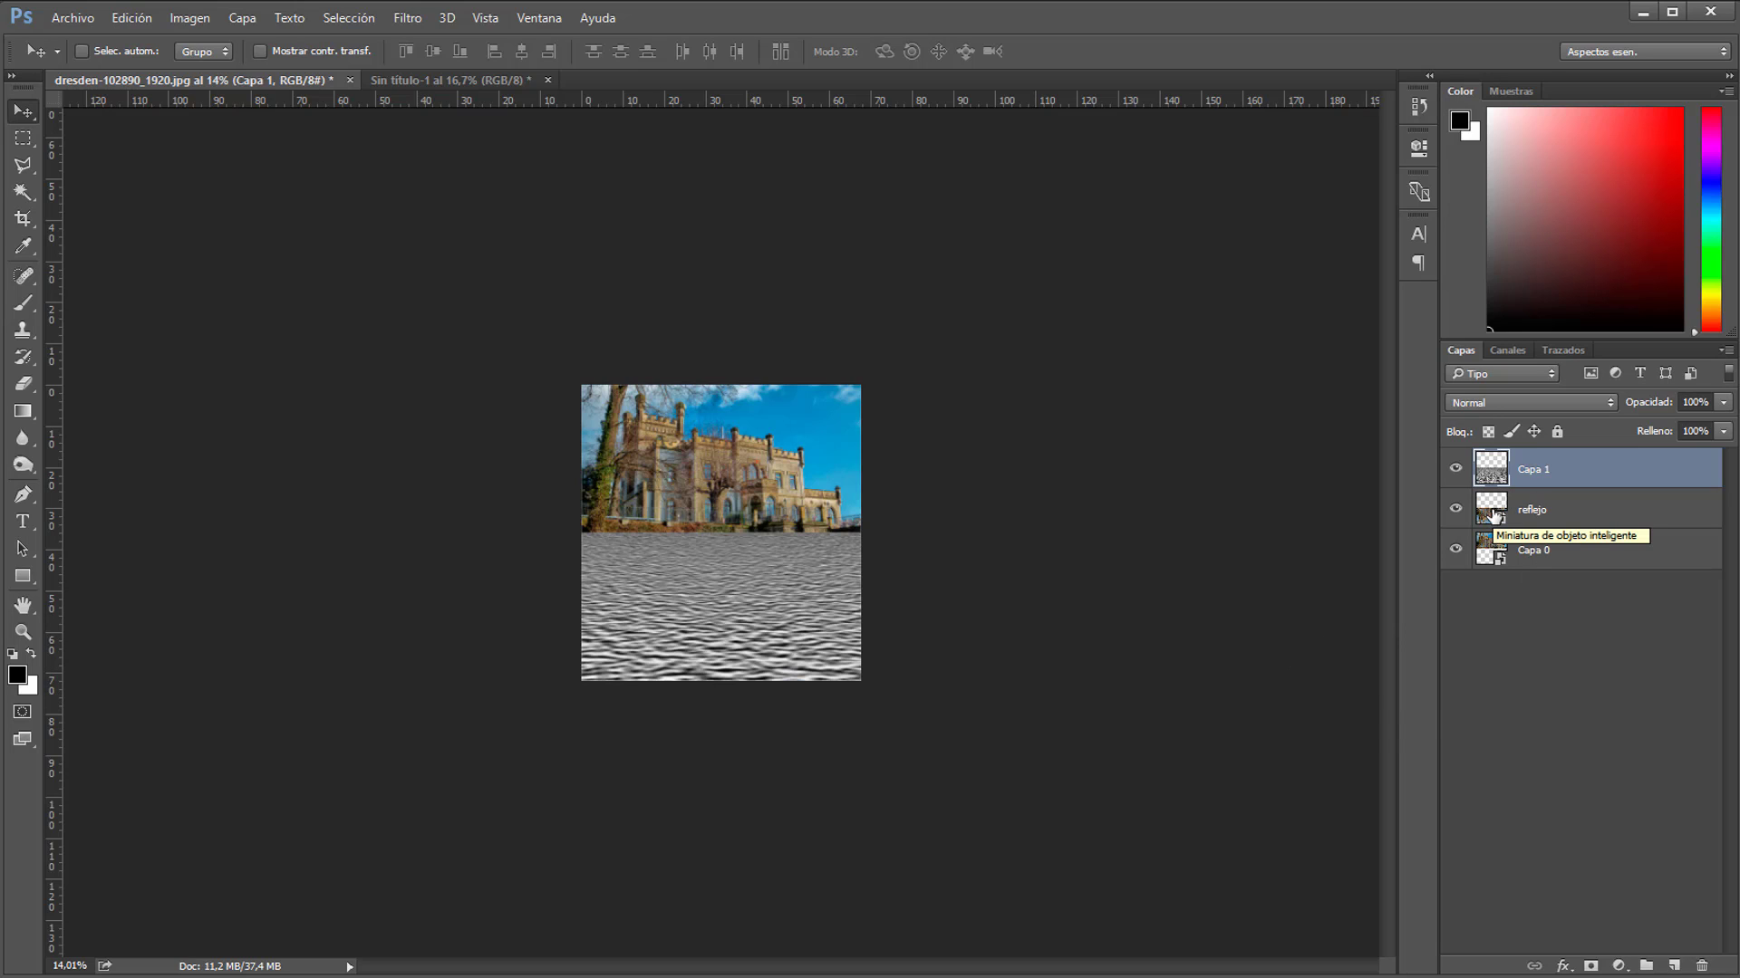
- Load the reflejo layer's outline as a selection and copy that area of the Capa 1 texture to a new layer
key("m")
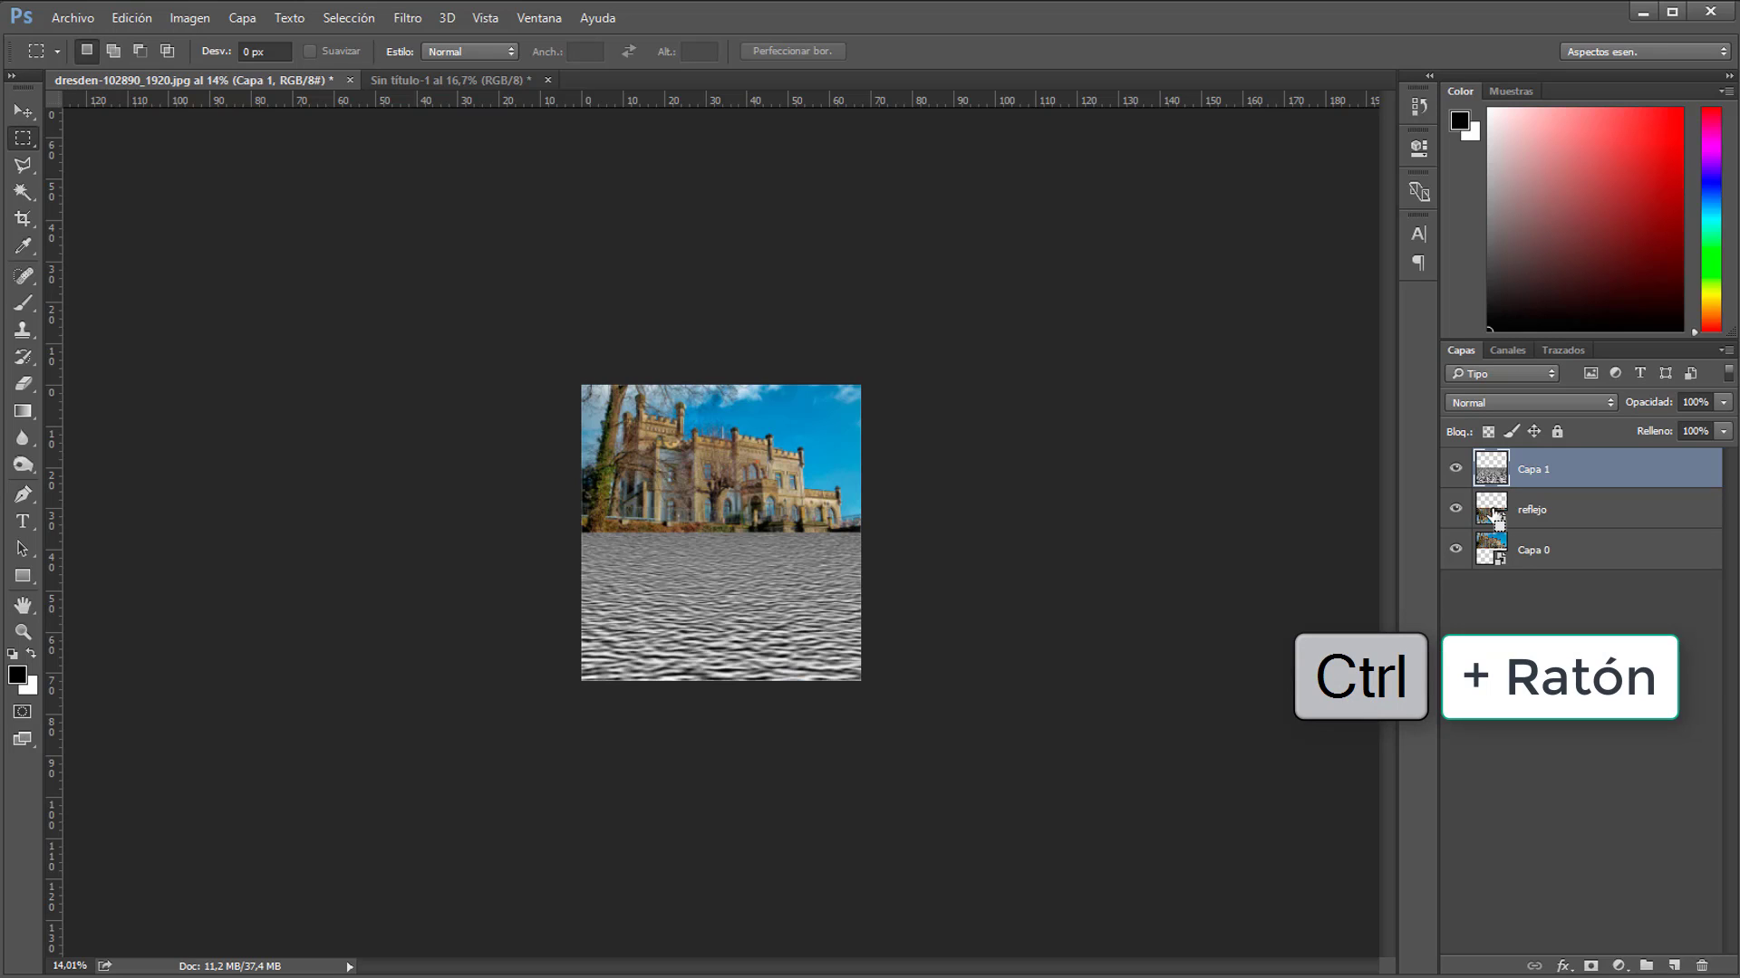
left_click(1493, 513, "ctrl")
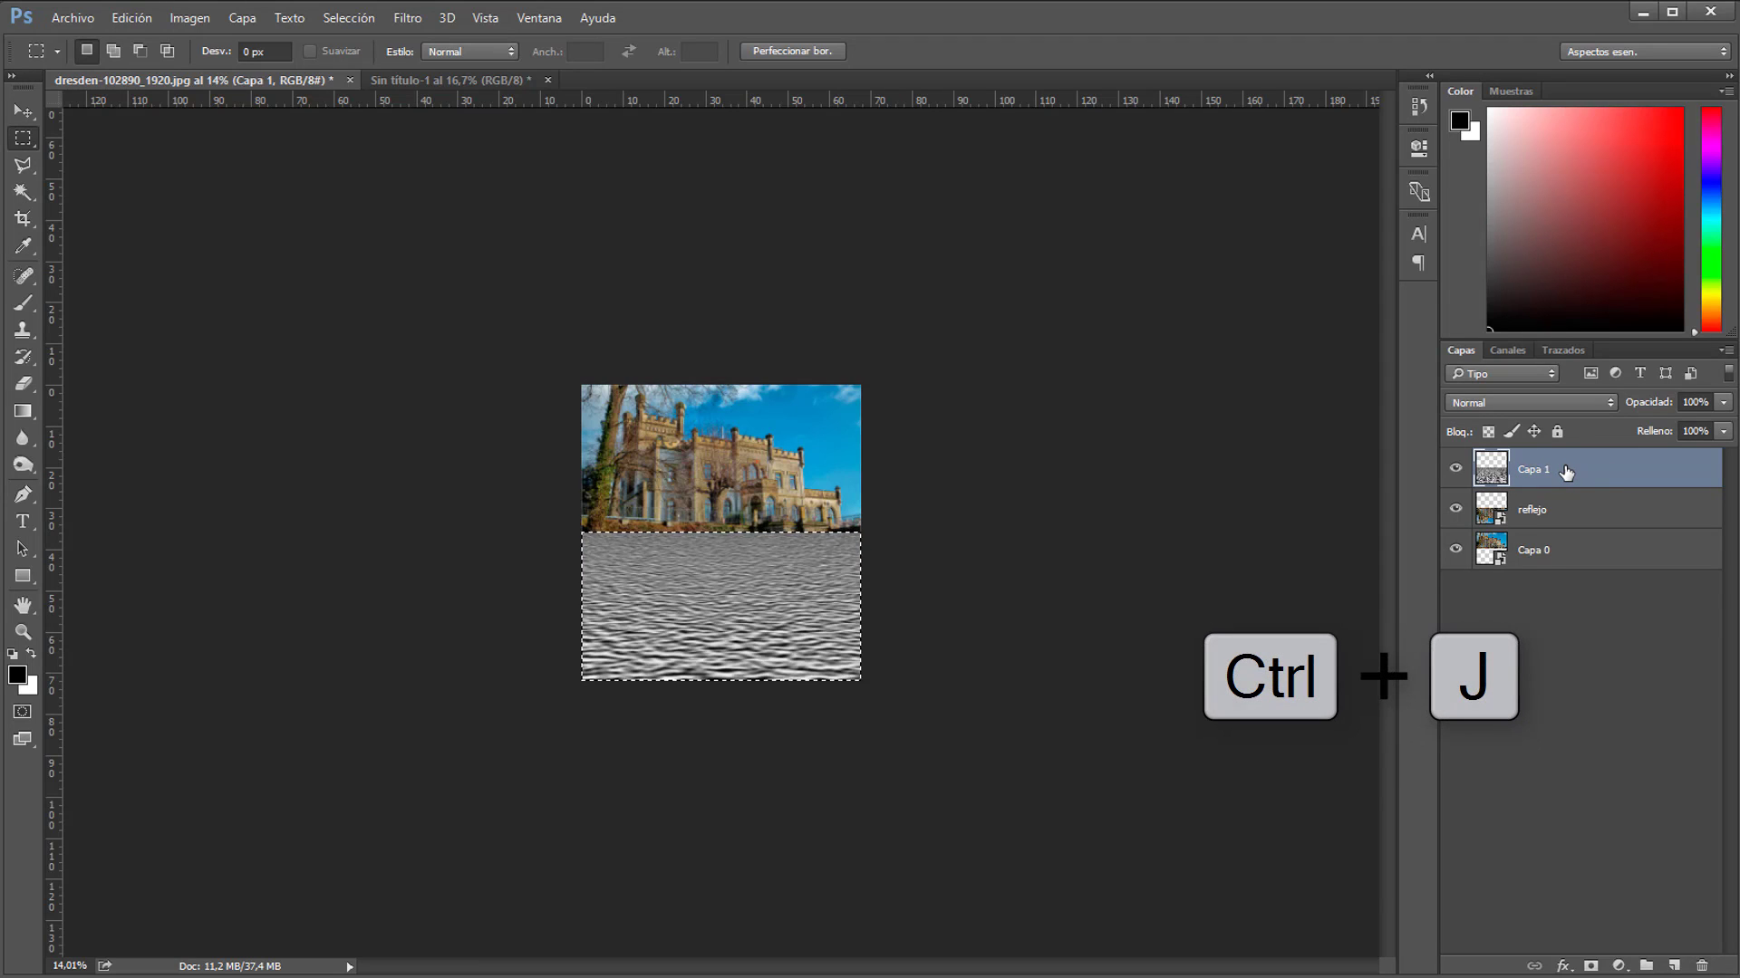
key("ctrl+j")
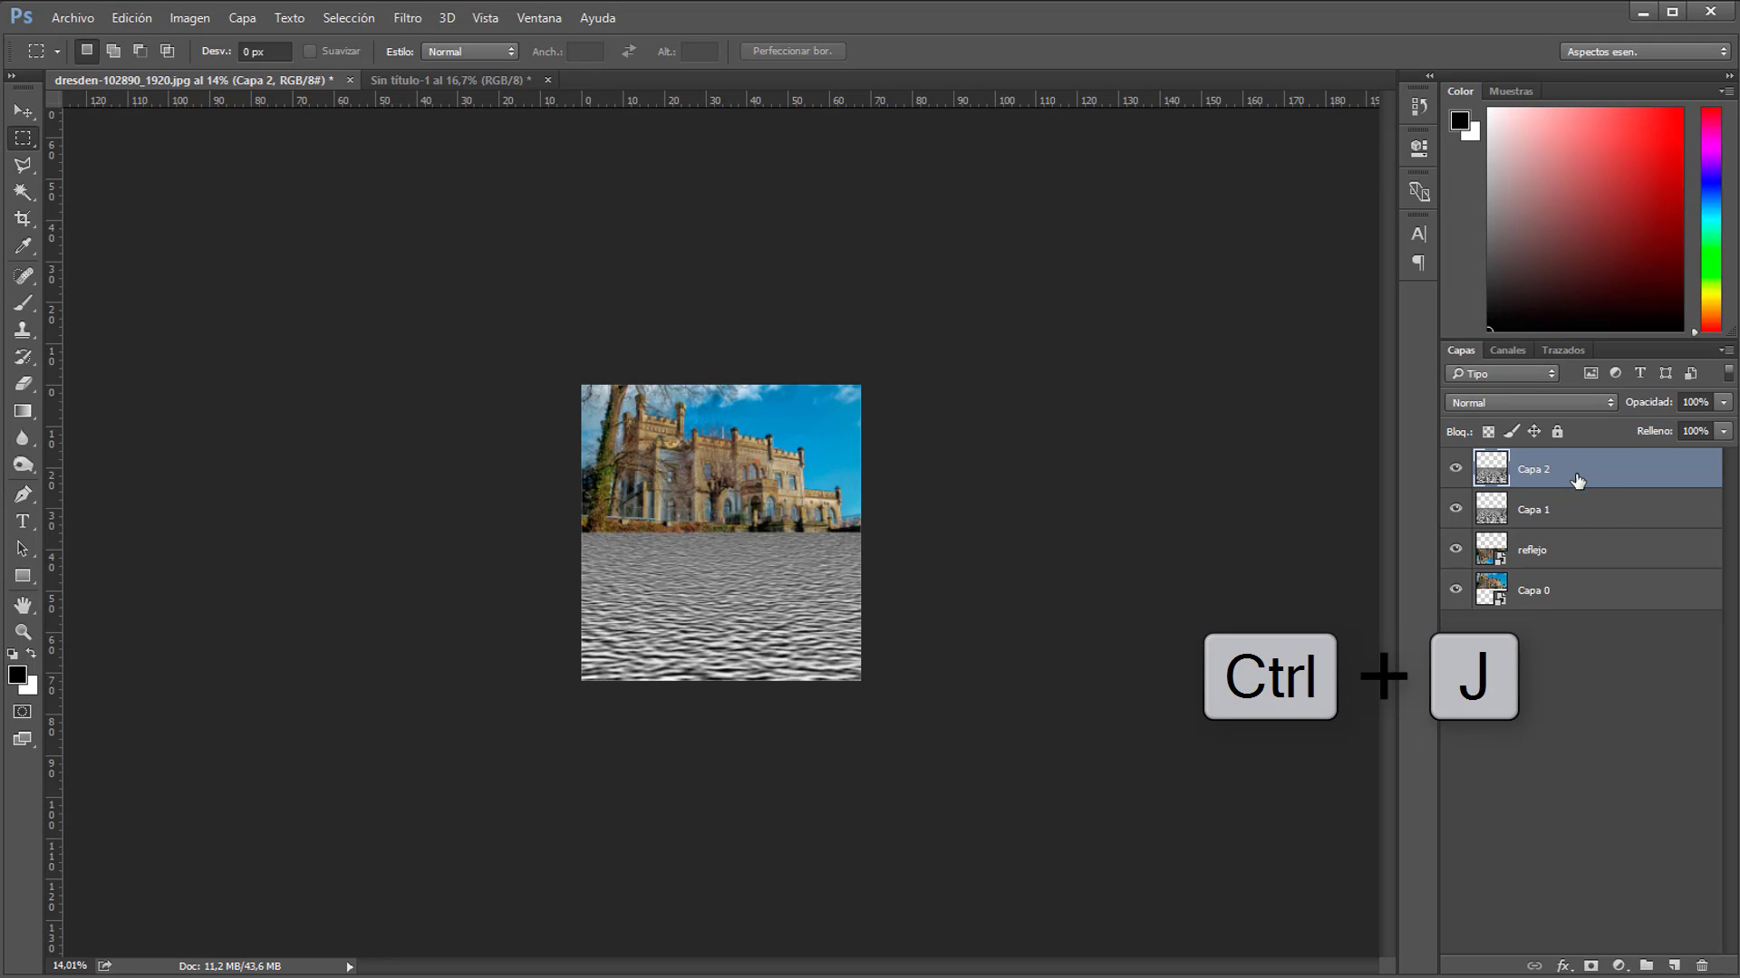
- Compare the extents of Capa 1 and Capa 2 by loading each layer's outline as a selection and deselecting it
left_click(1583, 509)
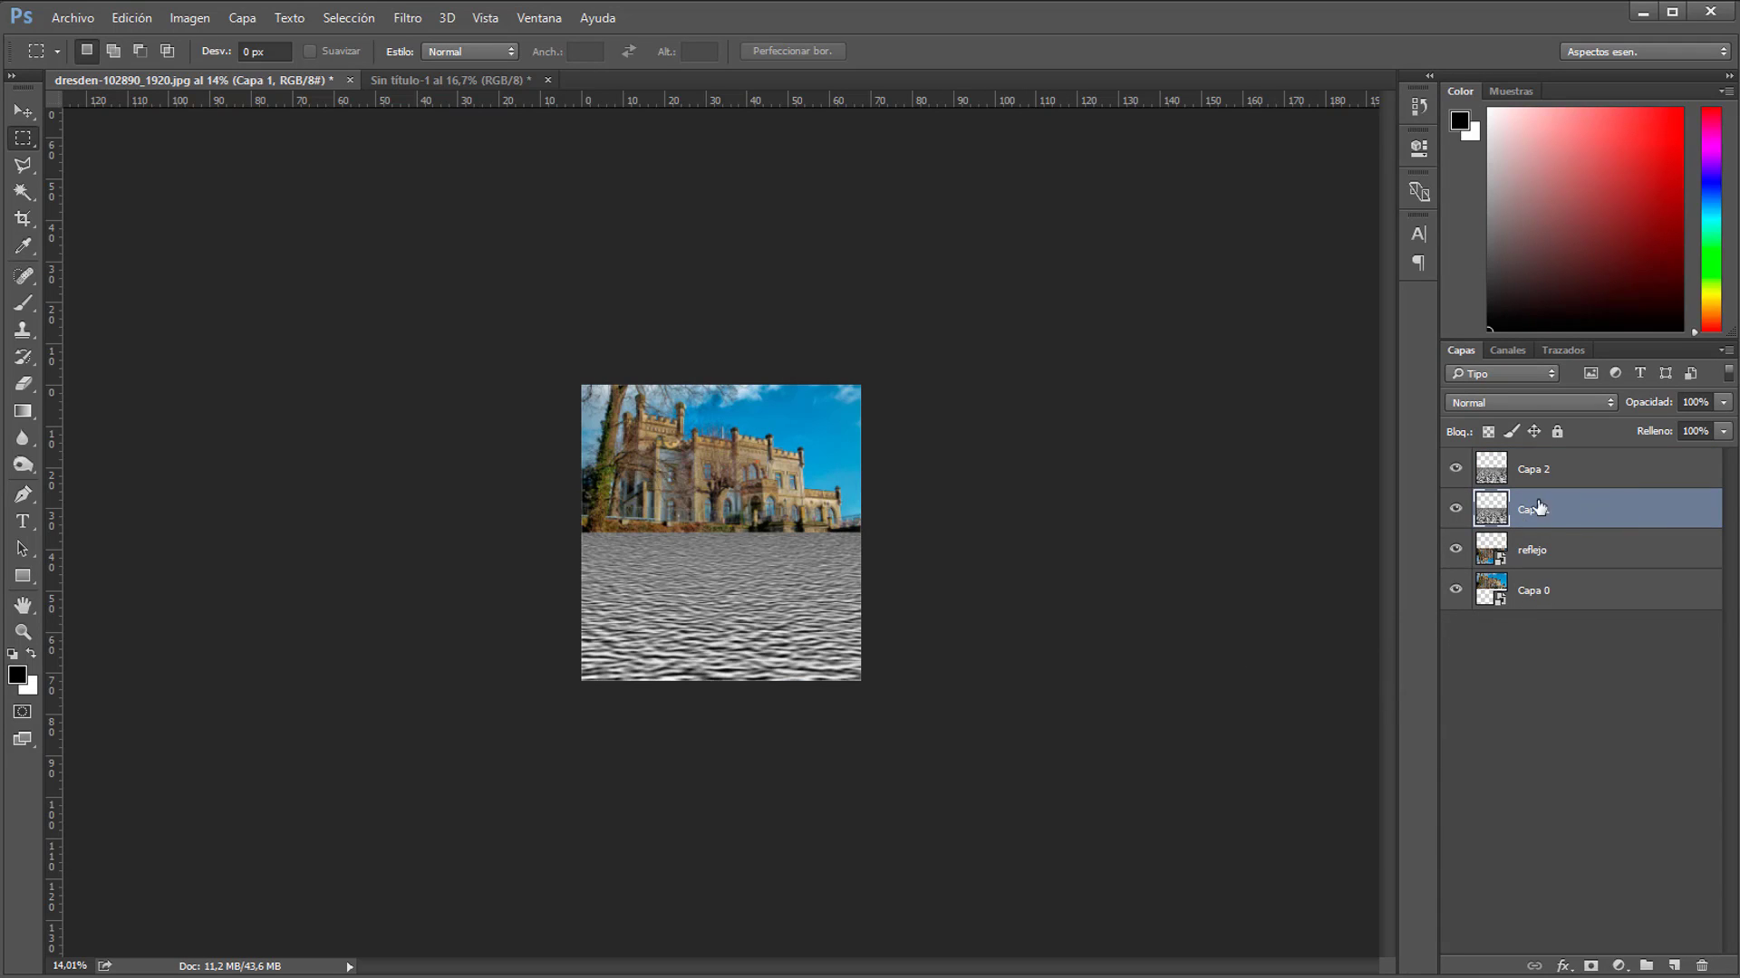
left_click(1492, 517, "ctrl")
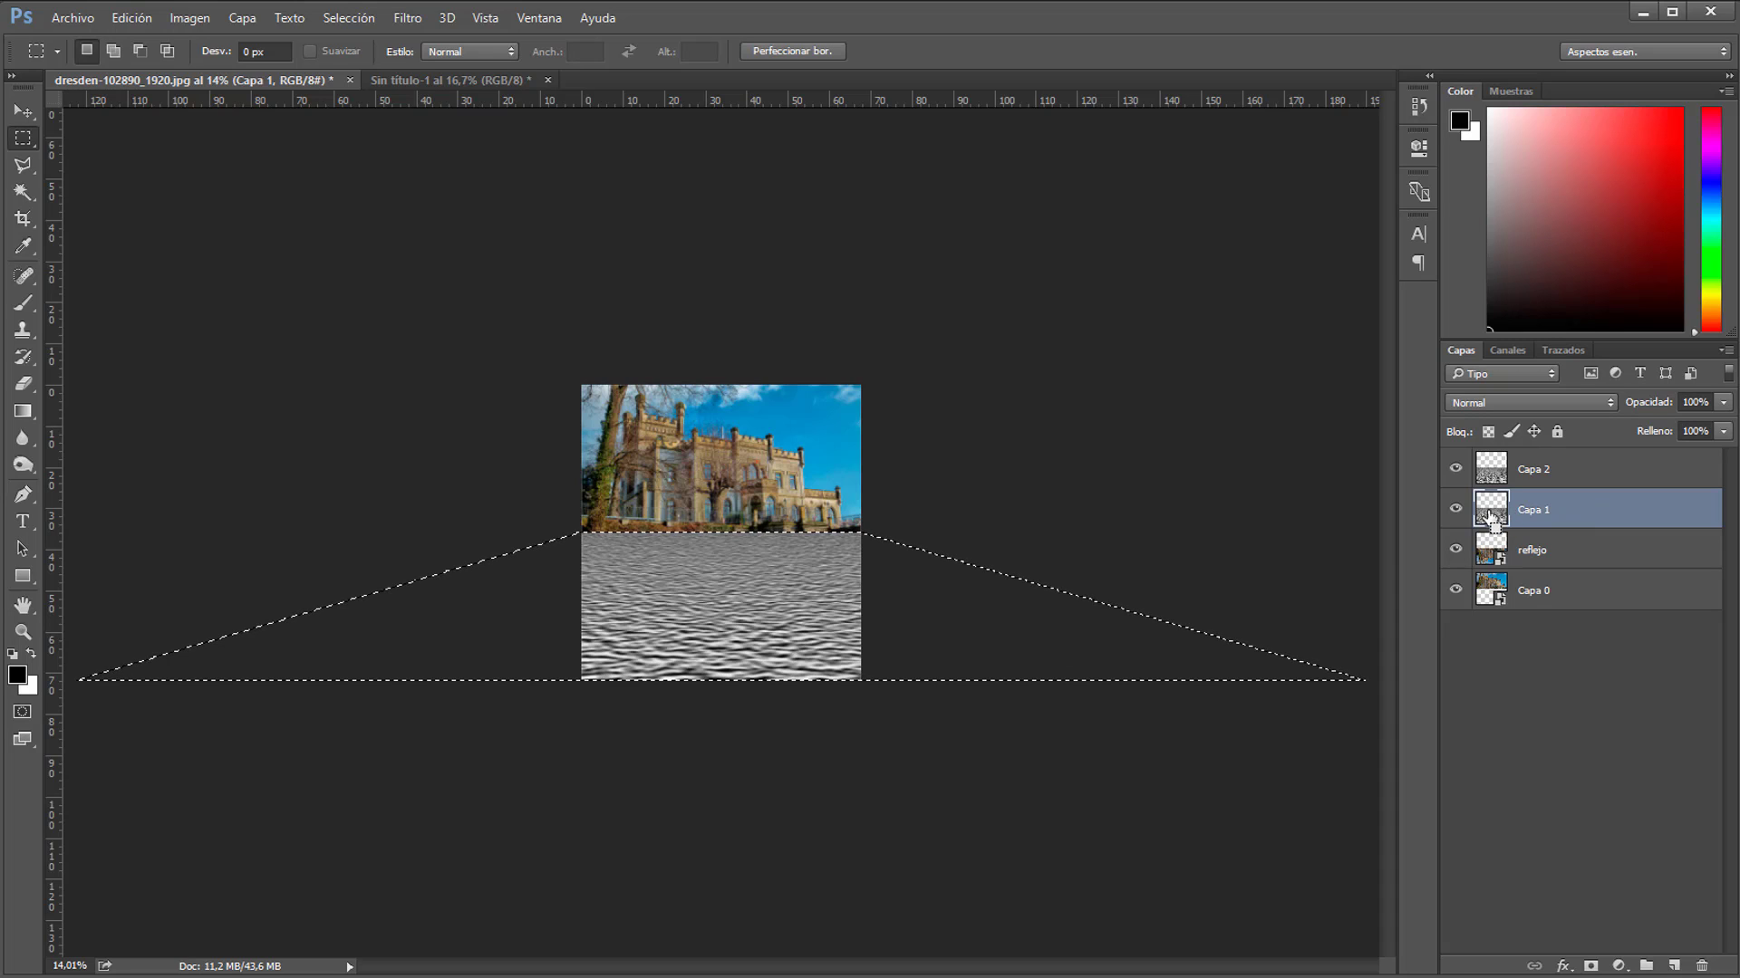
left_click(1241, 503)
left_click(1492, 471, "ctrl")
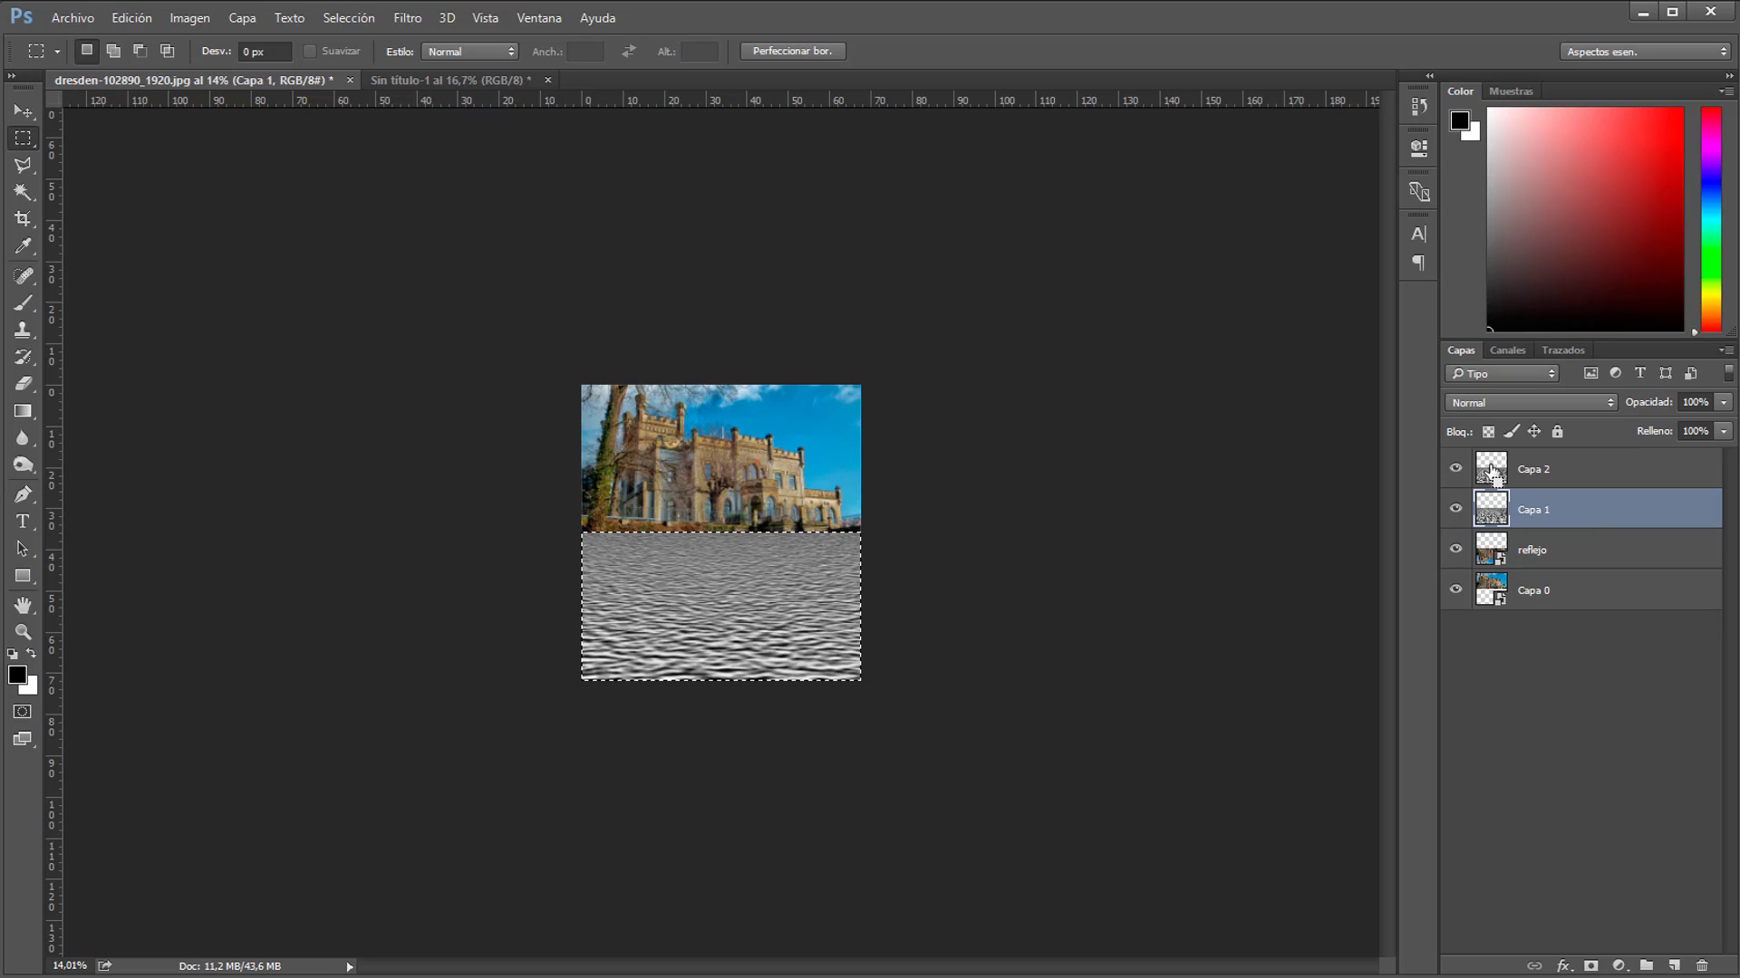
left_click(1297, 573)
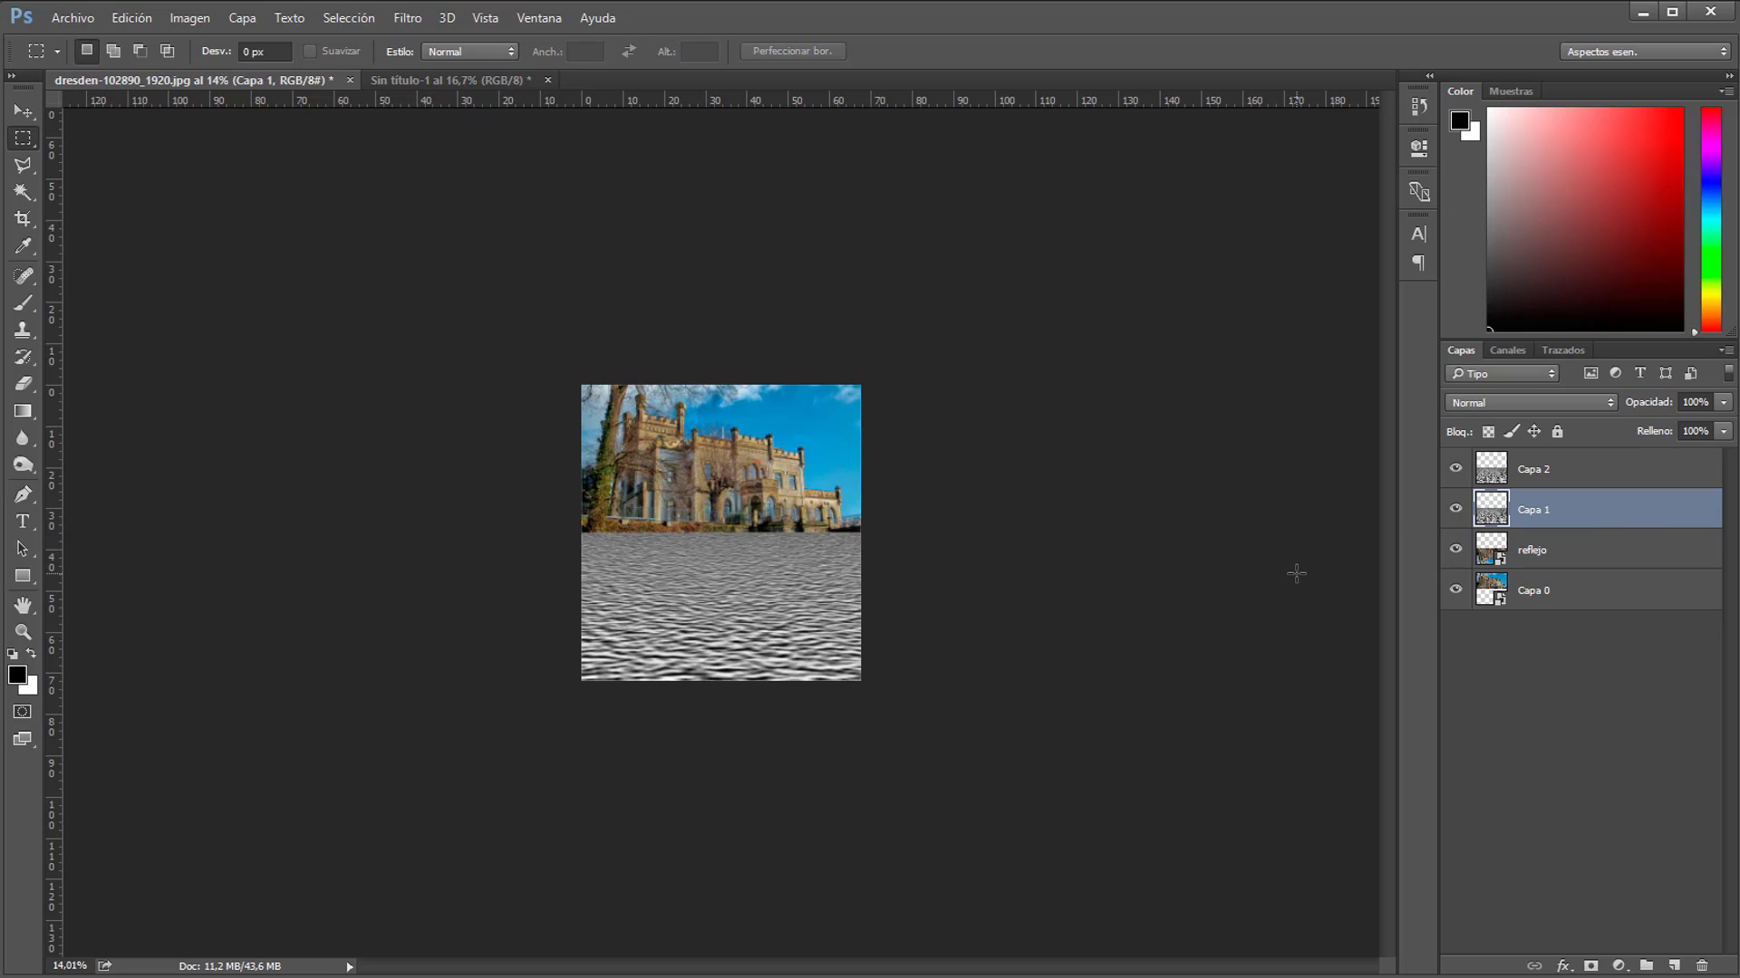
- Delete the oversized Capa 1 texture layer and rename the cropped Capa 2 layer as textura
left_click_drag(1642, 509, 1704, 965)
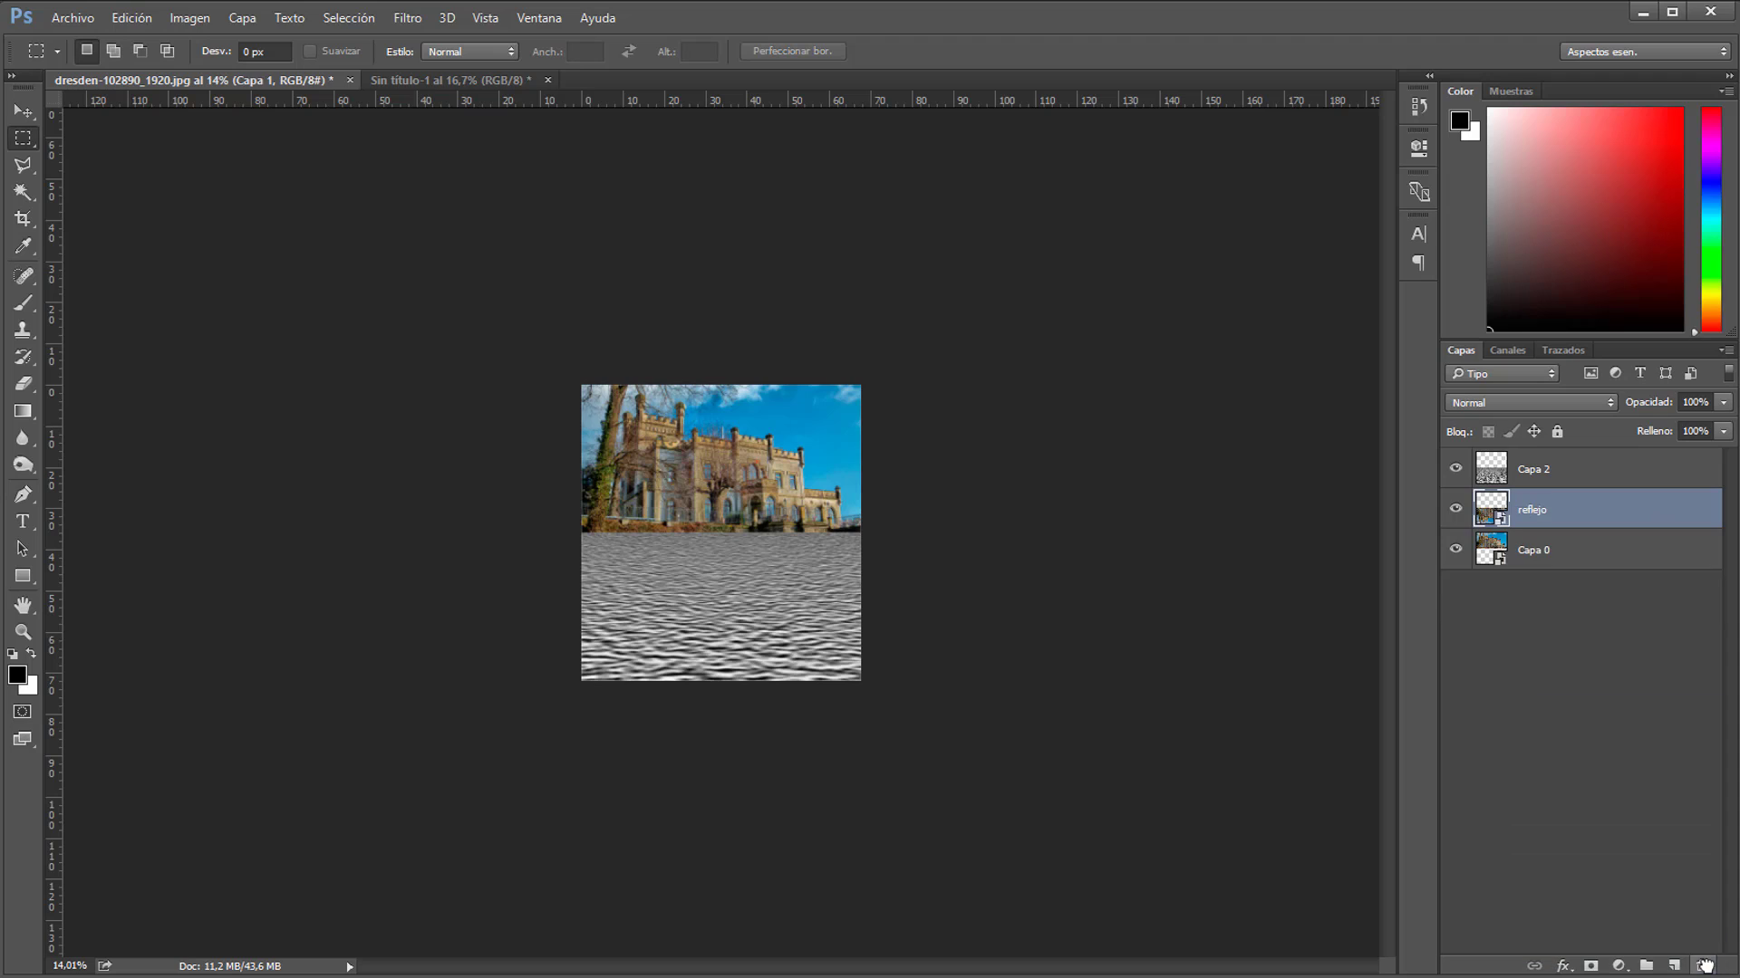
left_click(1552, 473)
double_click(1543, 470)
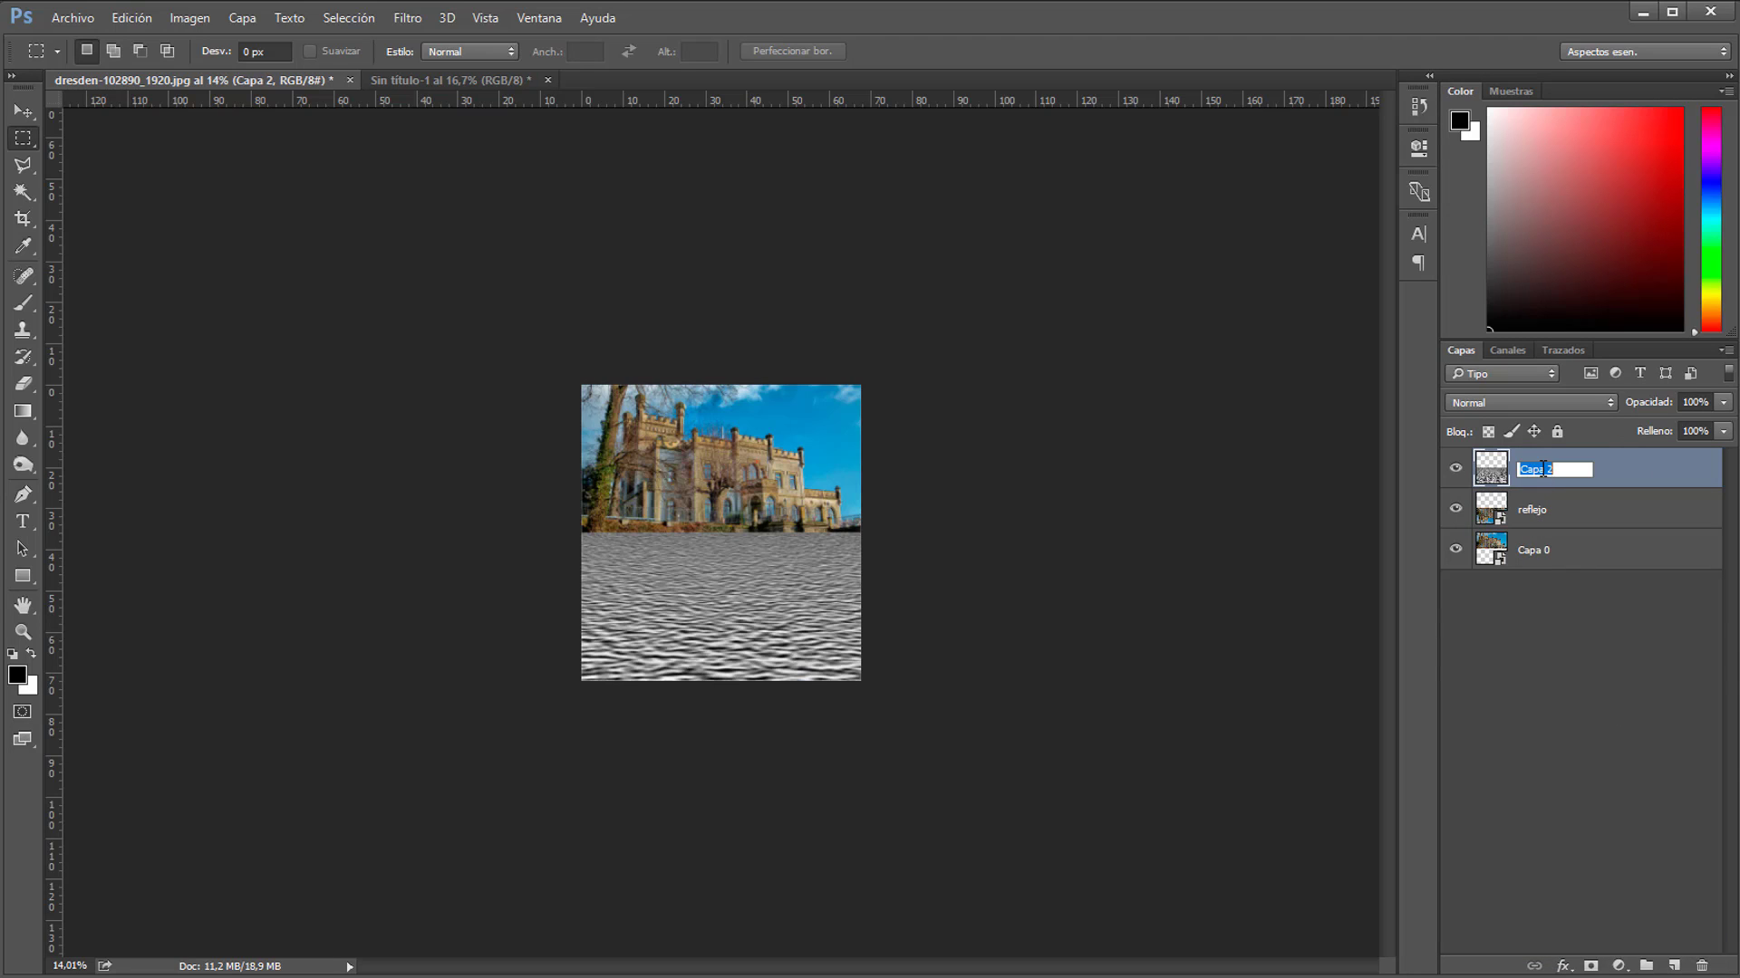
type("textura")
left_click(1618, 656)
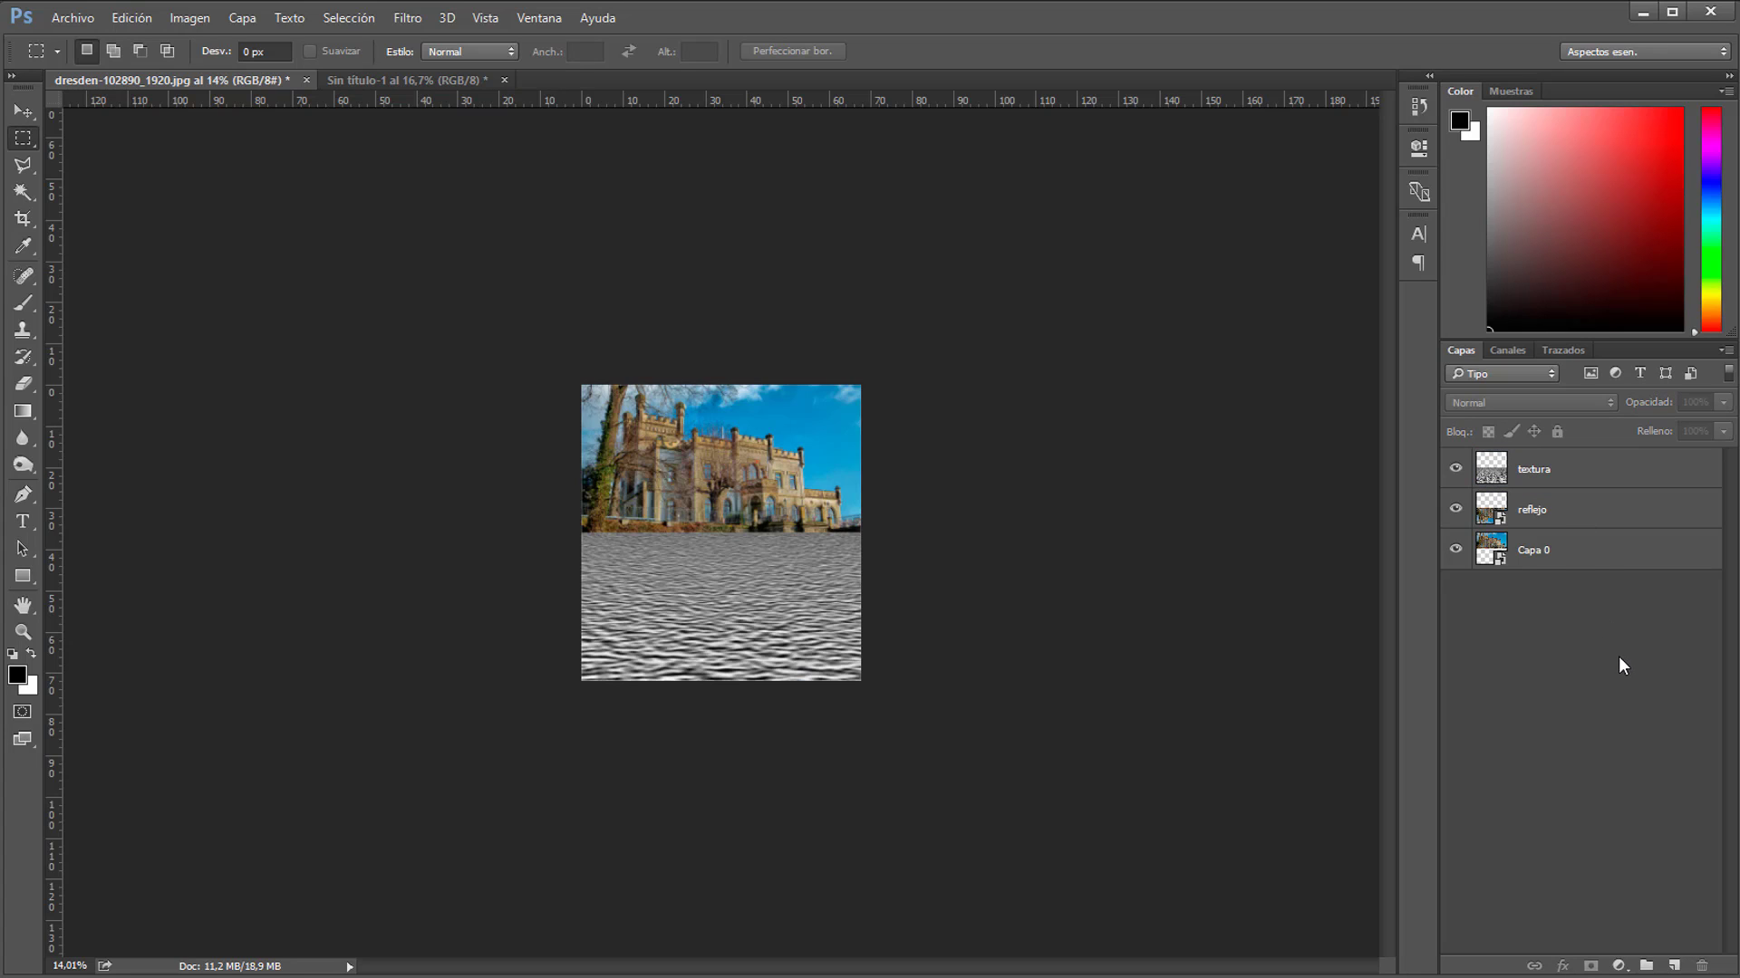
- Duplicate the textura layer into a new document, naming both the layer and the document textura
left_click(1568, 469)
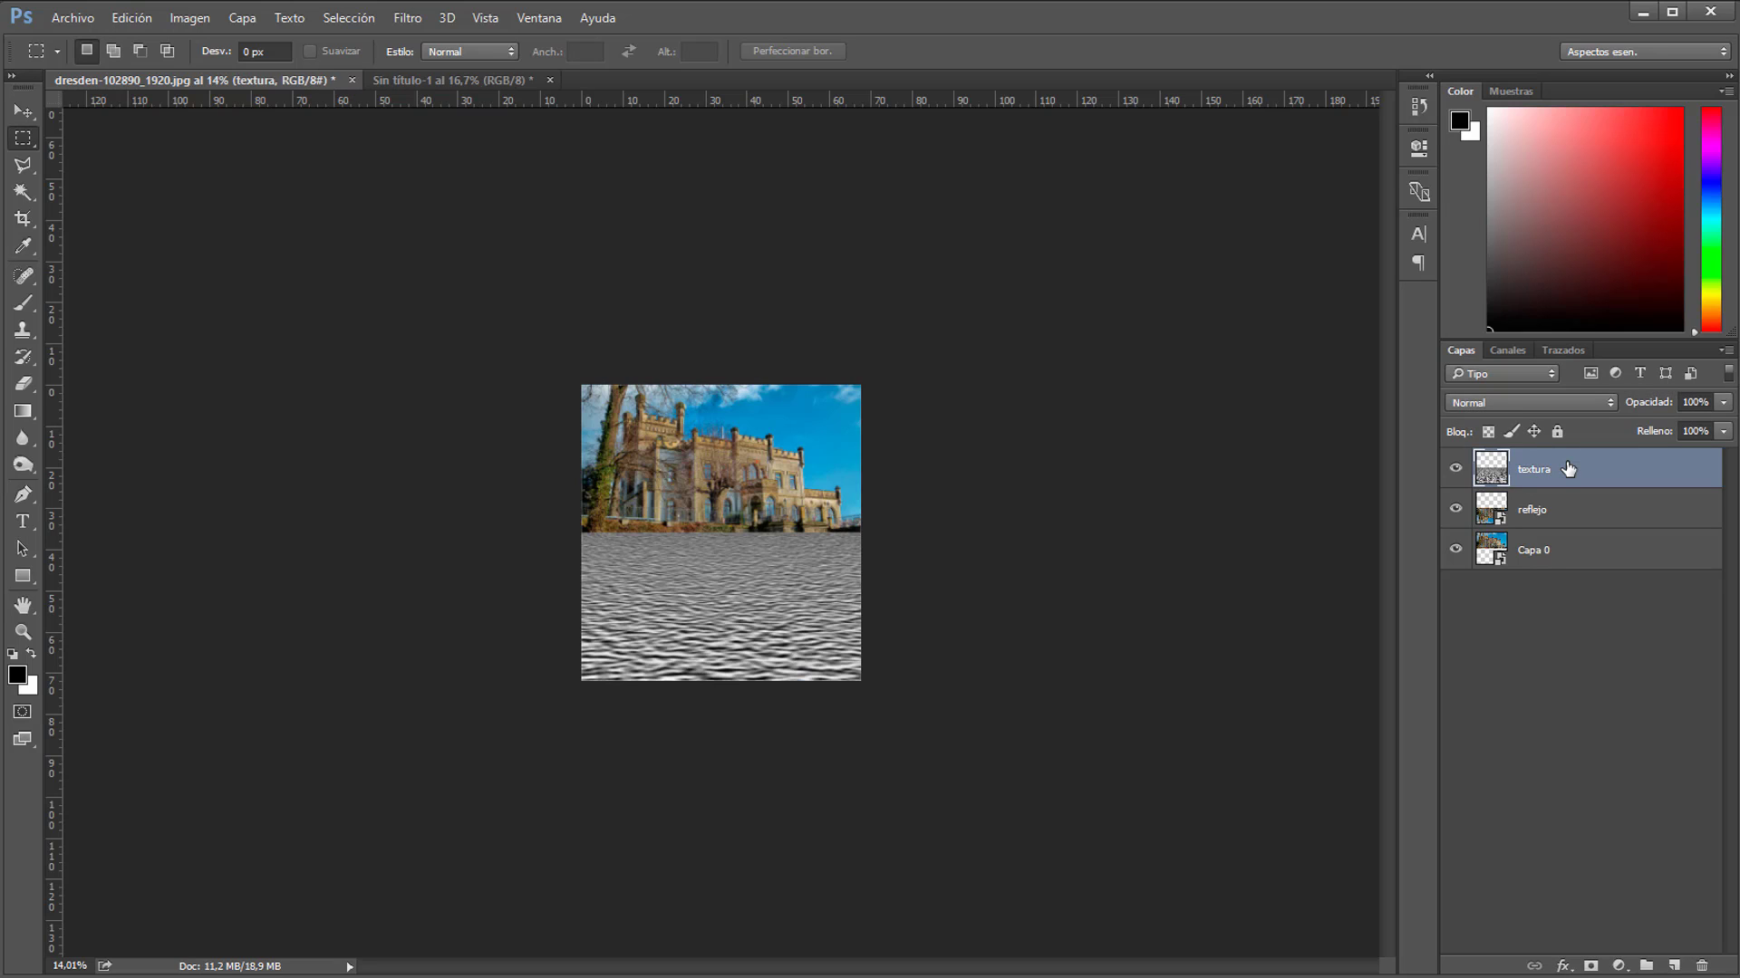
right_click(1568, 468)
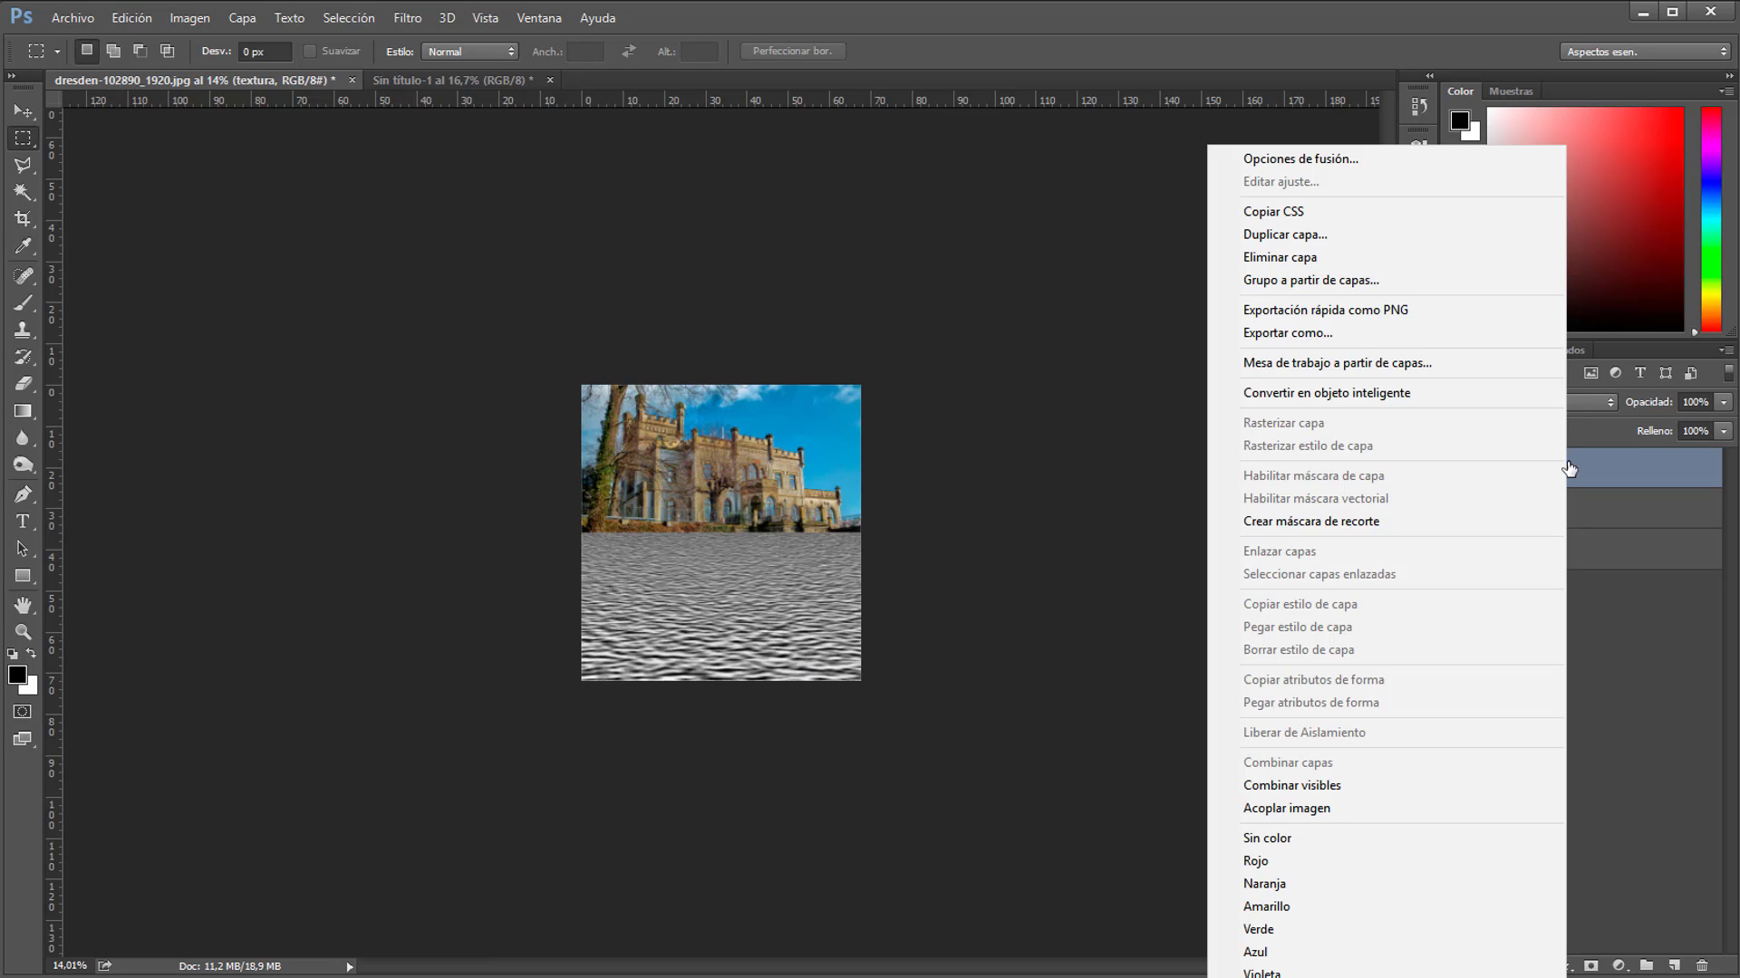
left_click(1301, 236)
left_click(771, 410)
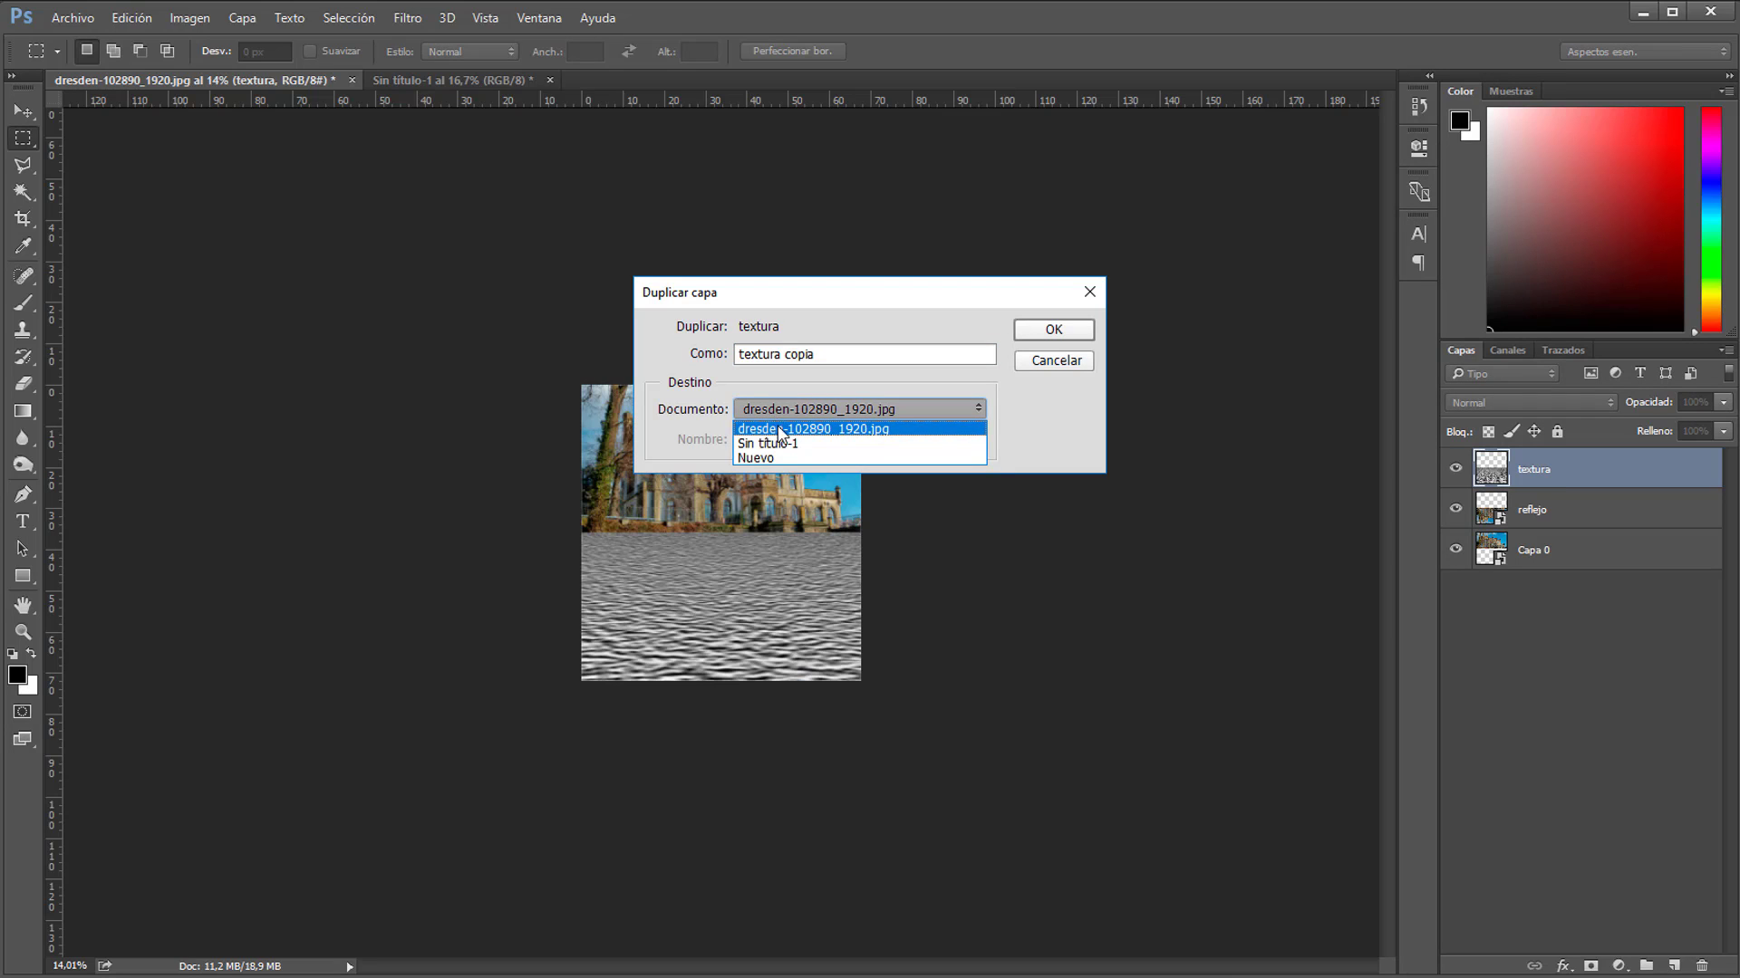
left_click(788, 454)
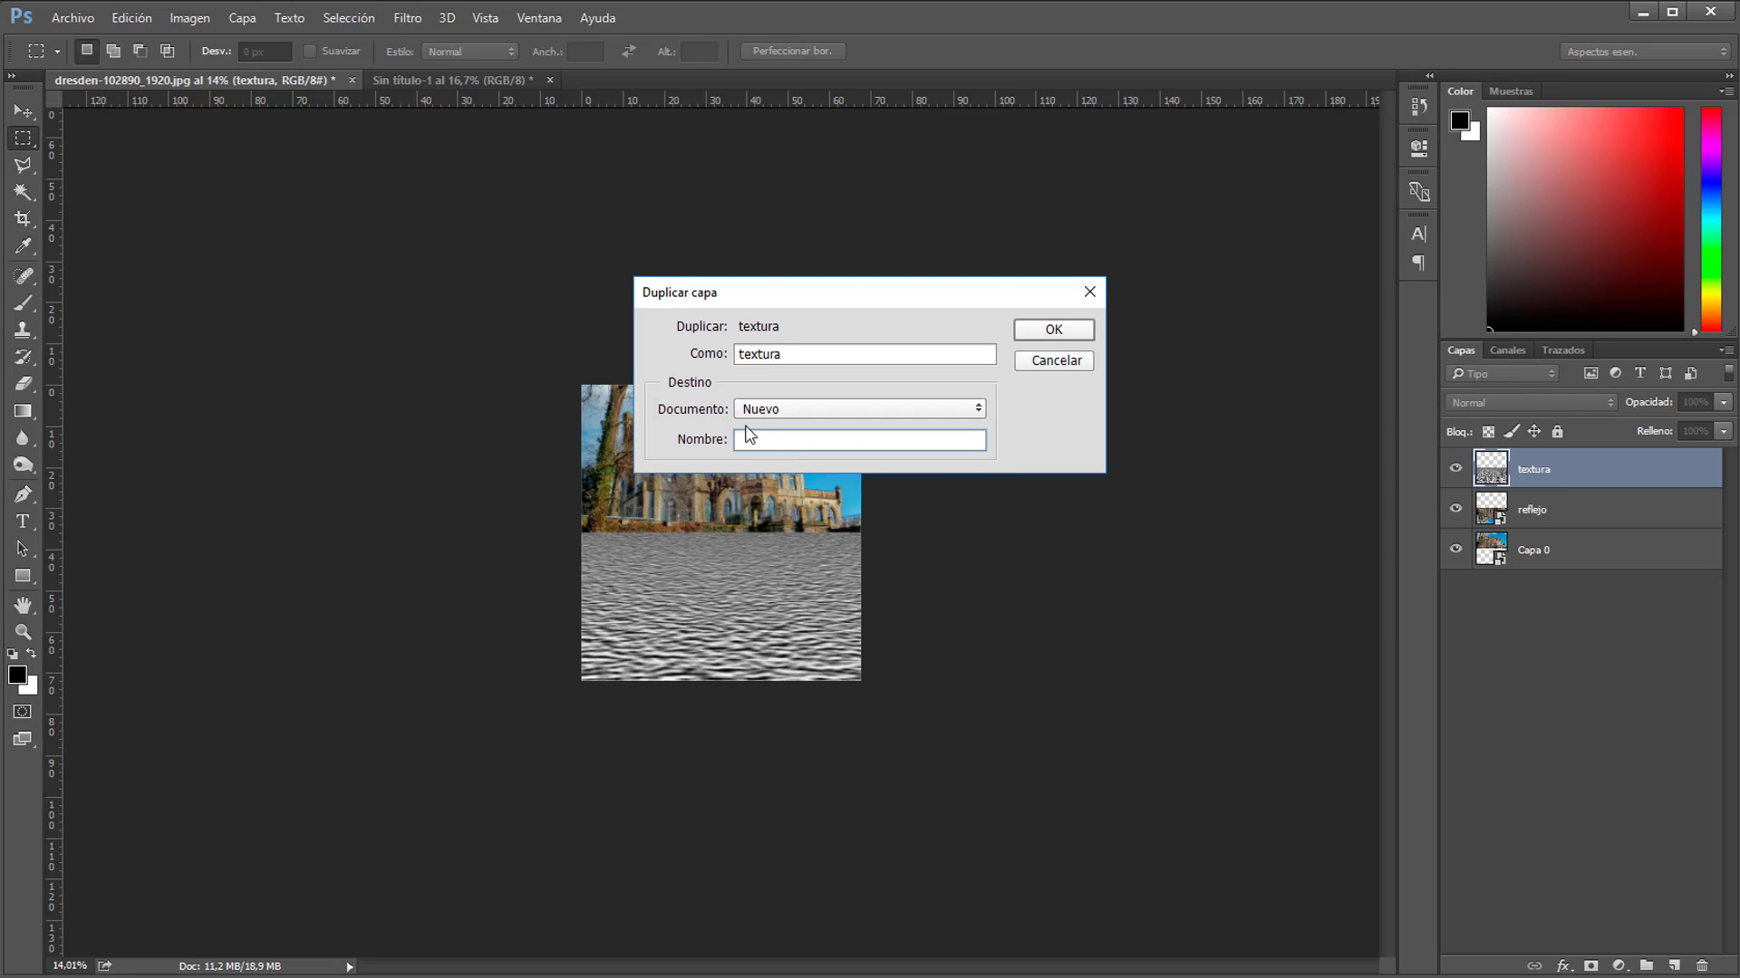
type("textura")
left_click(1060, 335)
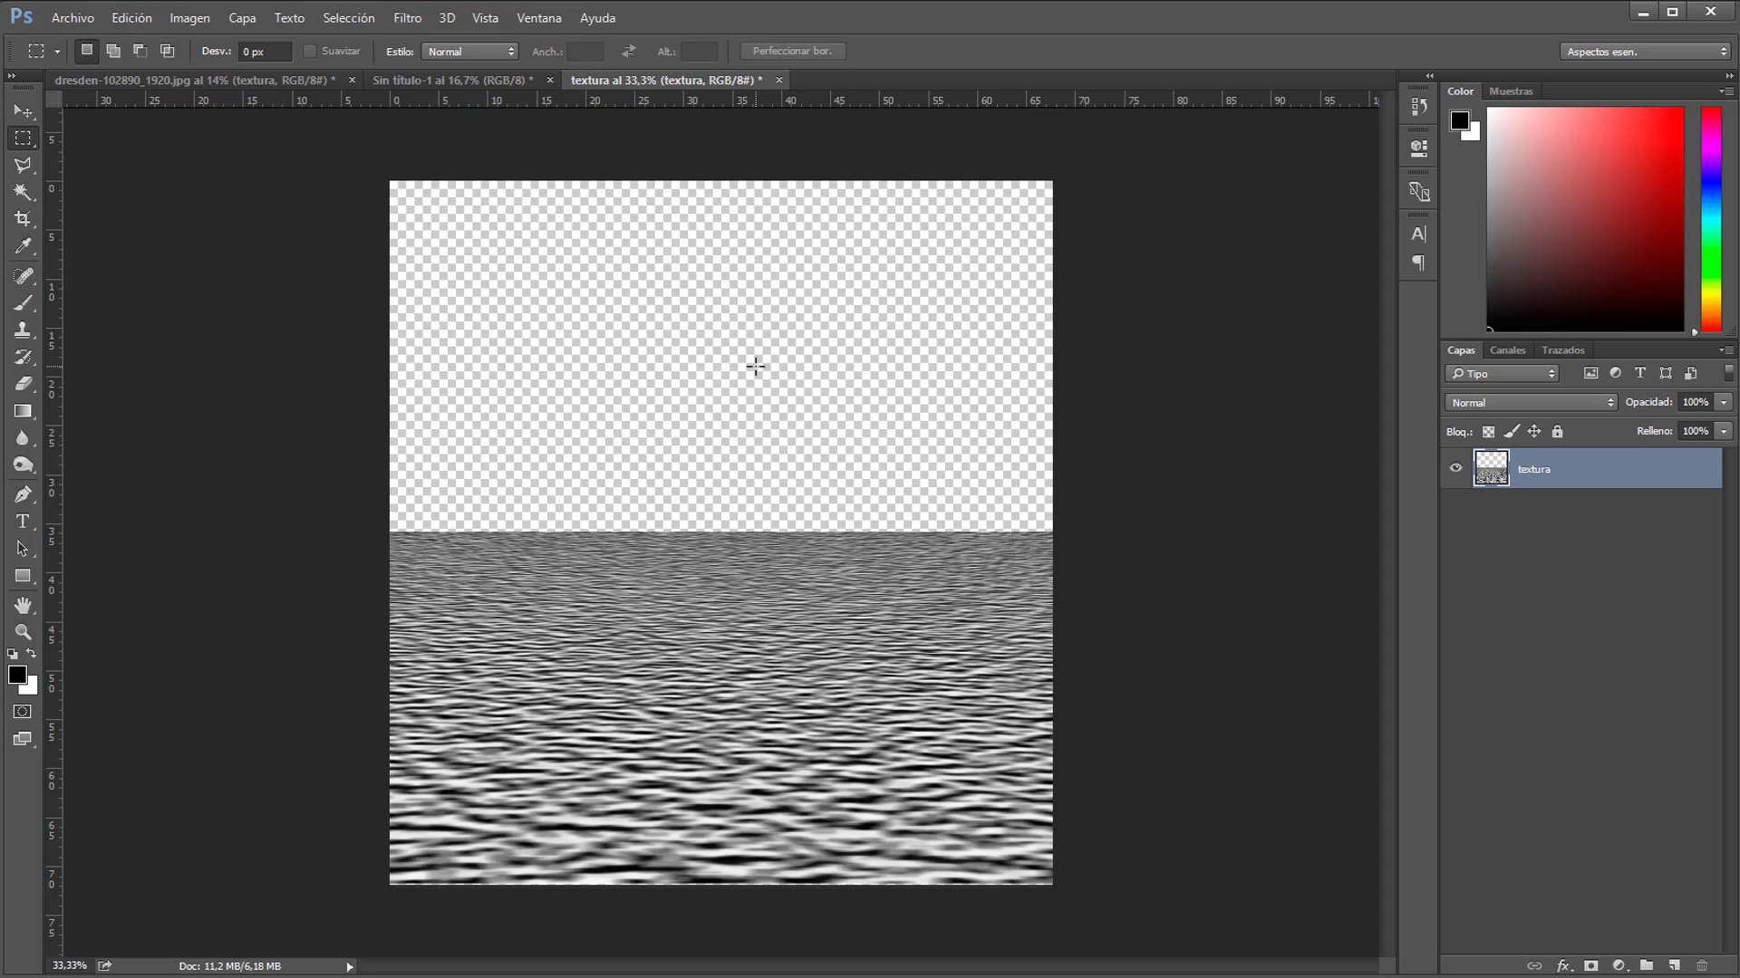
- Trim the new document based on transparent pixels on all four sides
left_click(196, 27)
left_click(259, 243)
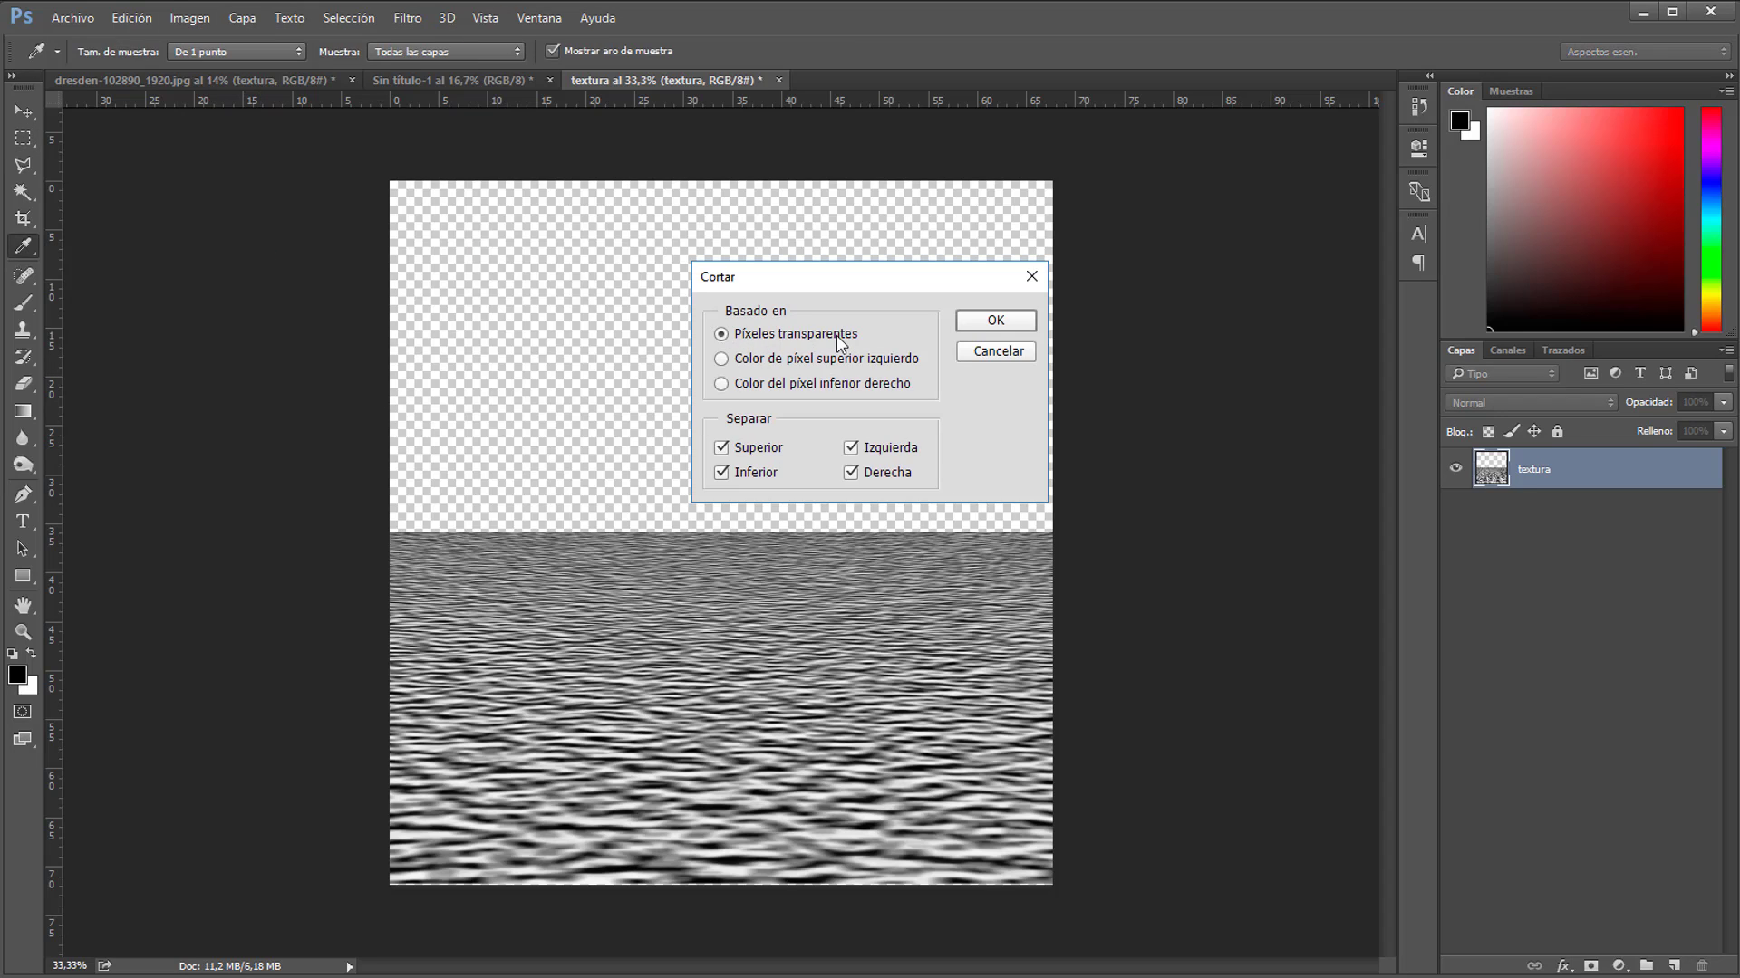
left_click(1011, 319)
key("m")
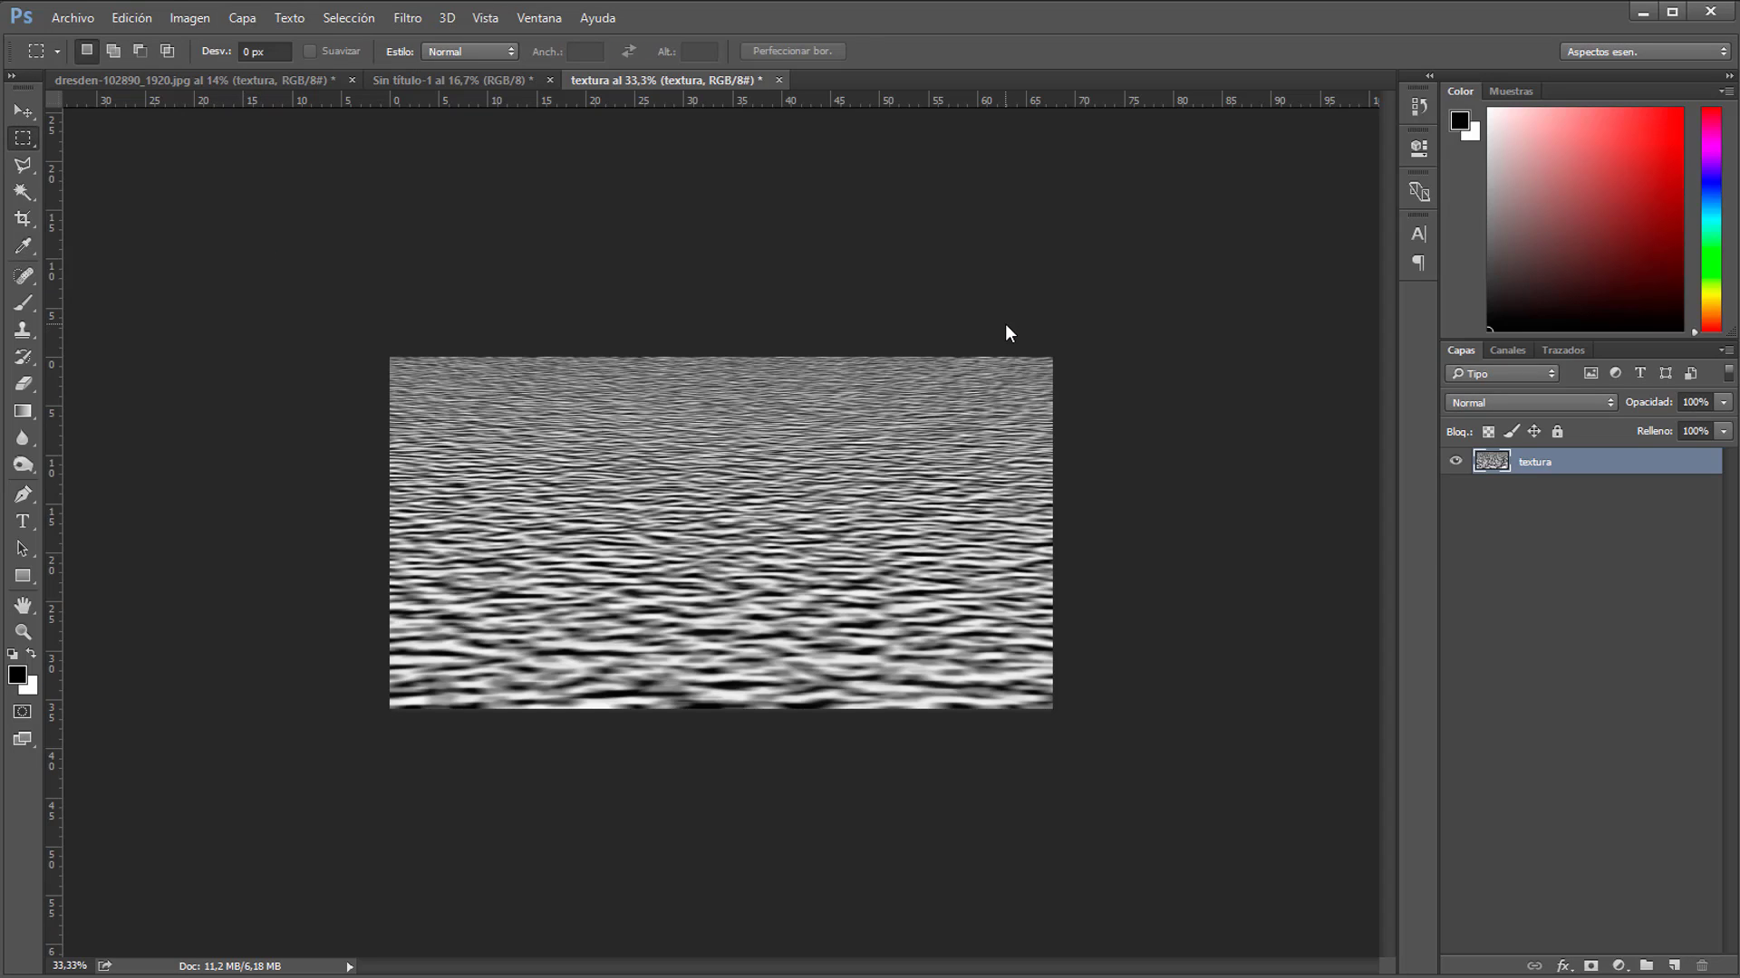
- Save the trimmed document to the desktop as textura.psd with maximized compatibility, and close it
left_click(74, 20)
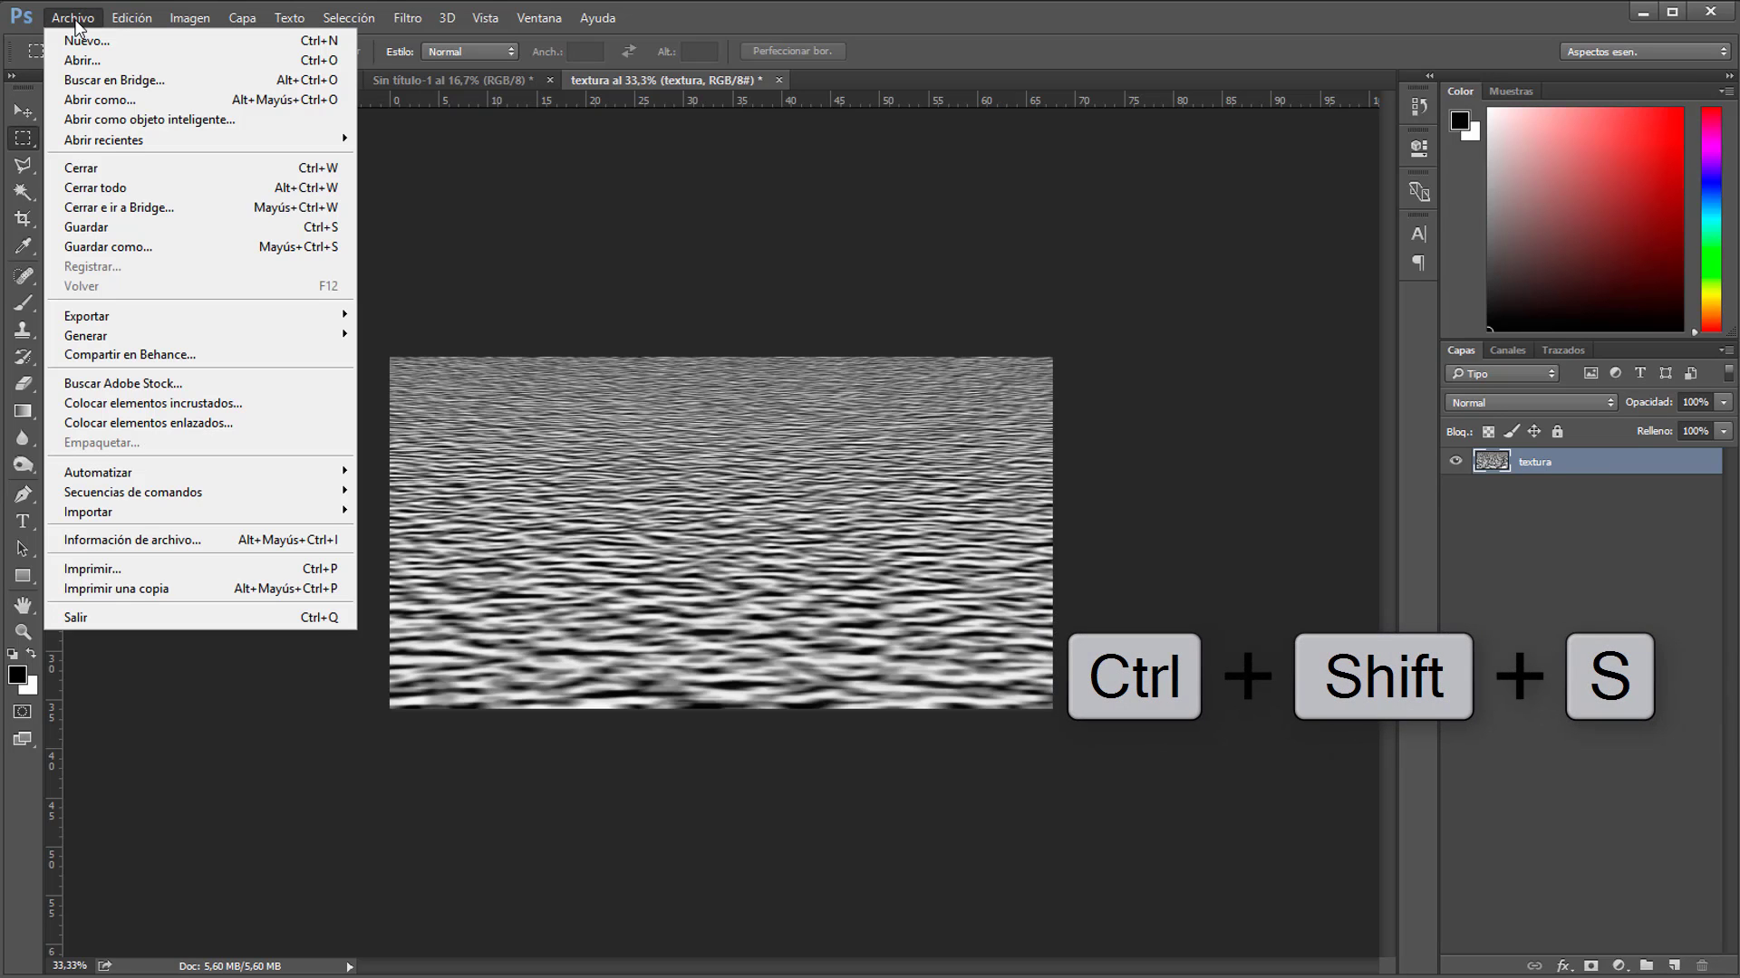
left_click(179, 243)
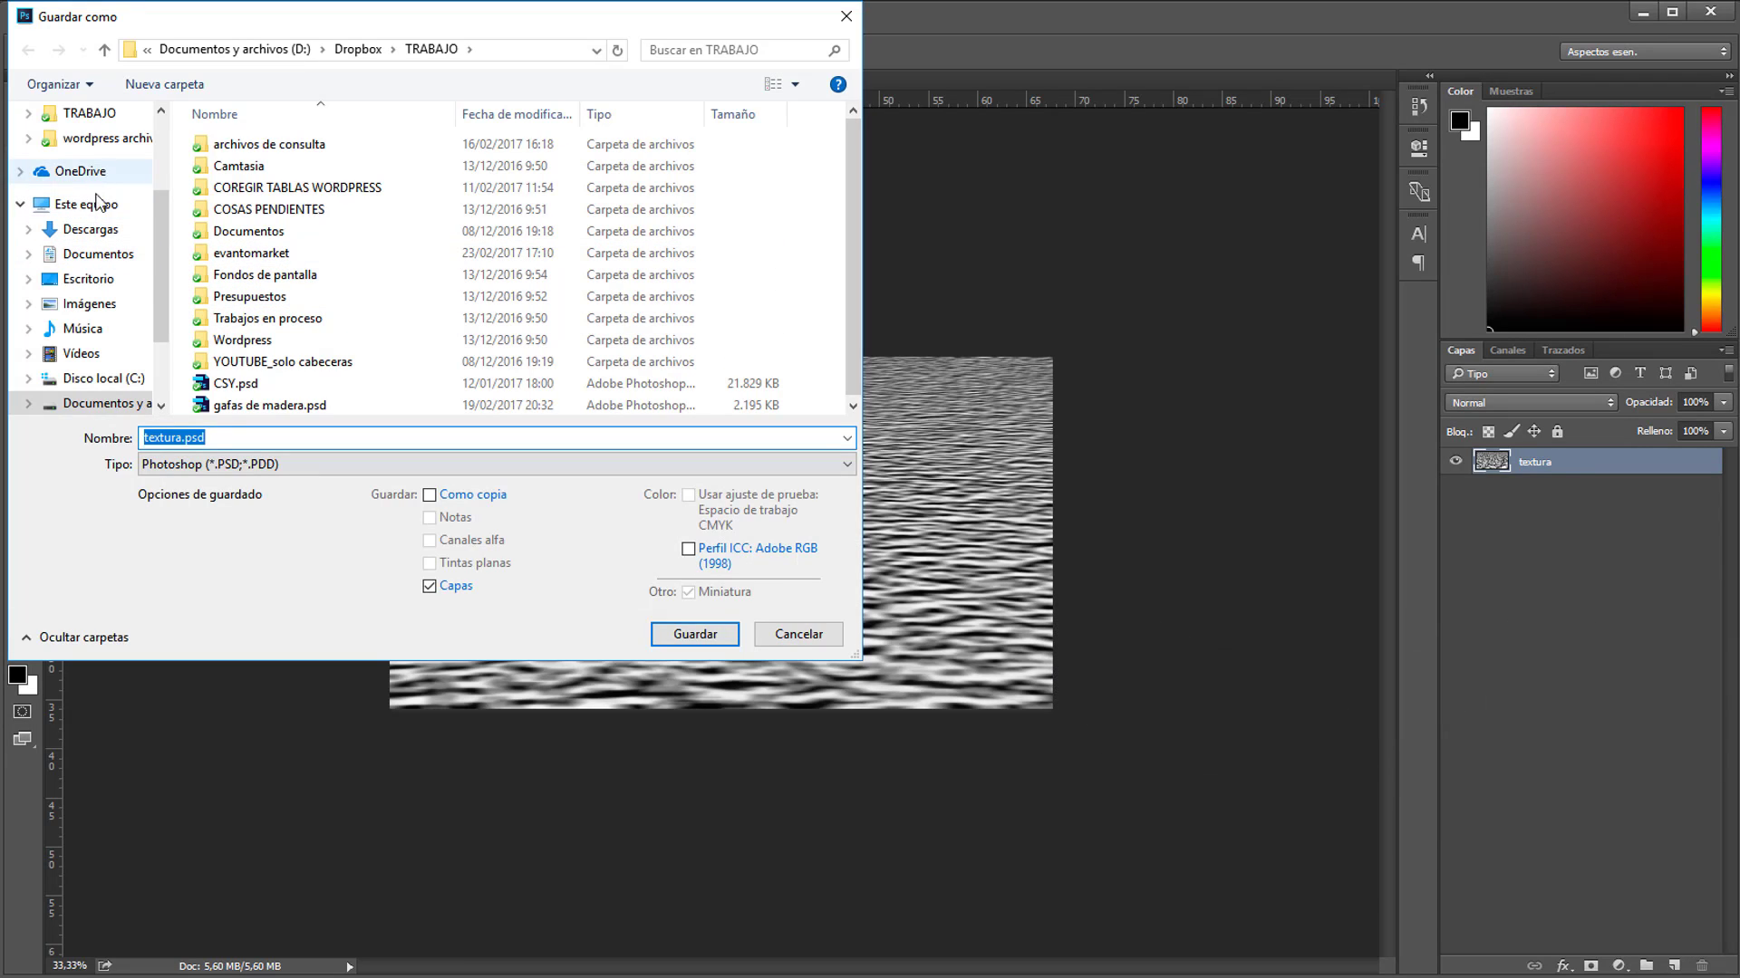
left_click(103, 285)
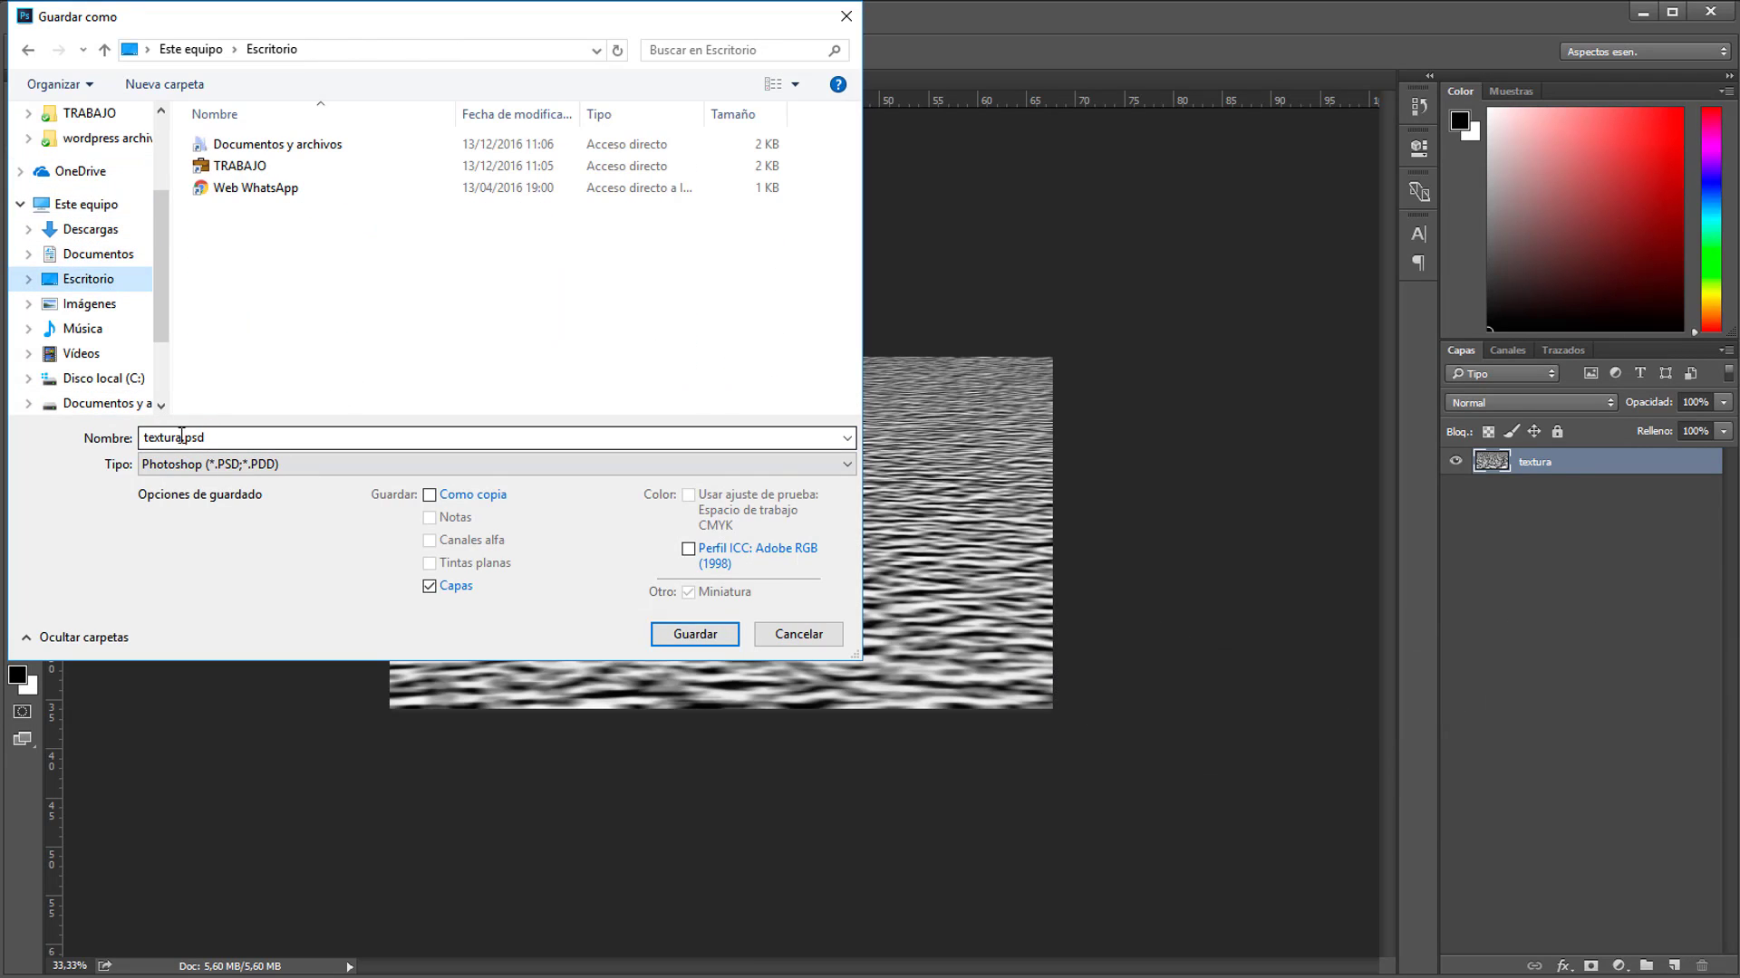
left_click(695, 634)
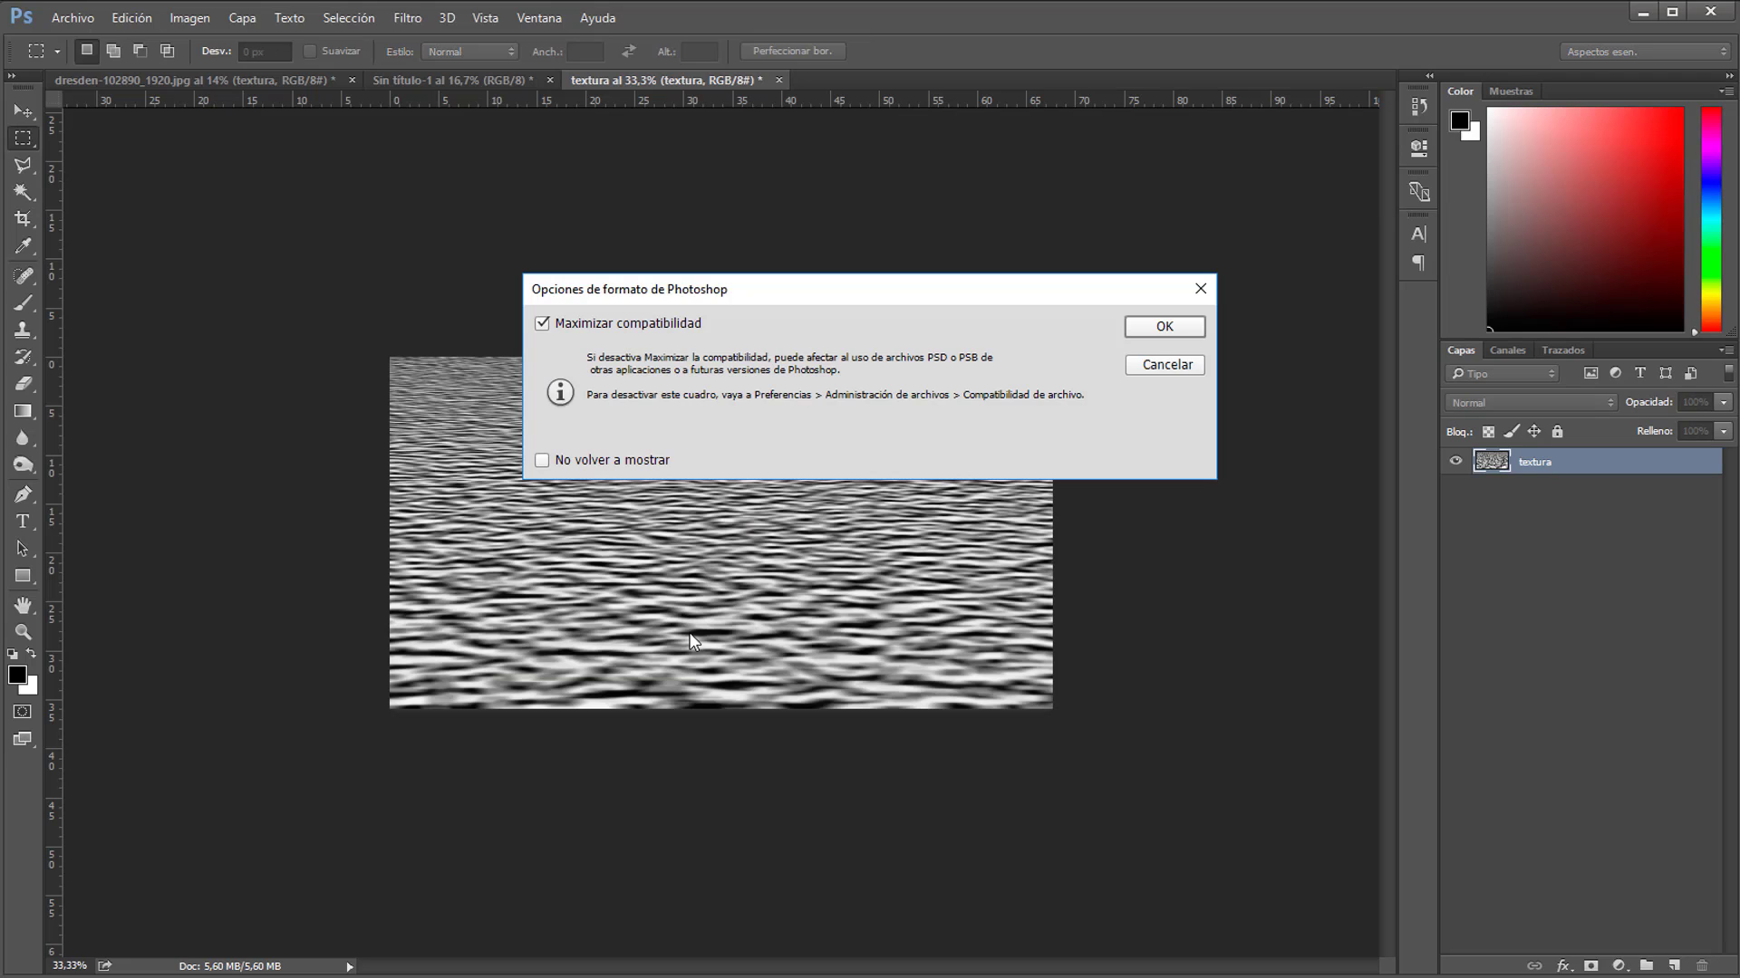
left_click(1158, 331)
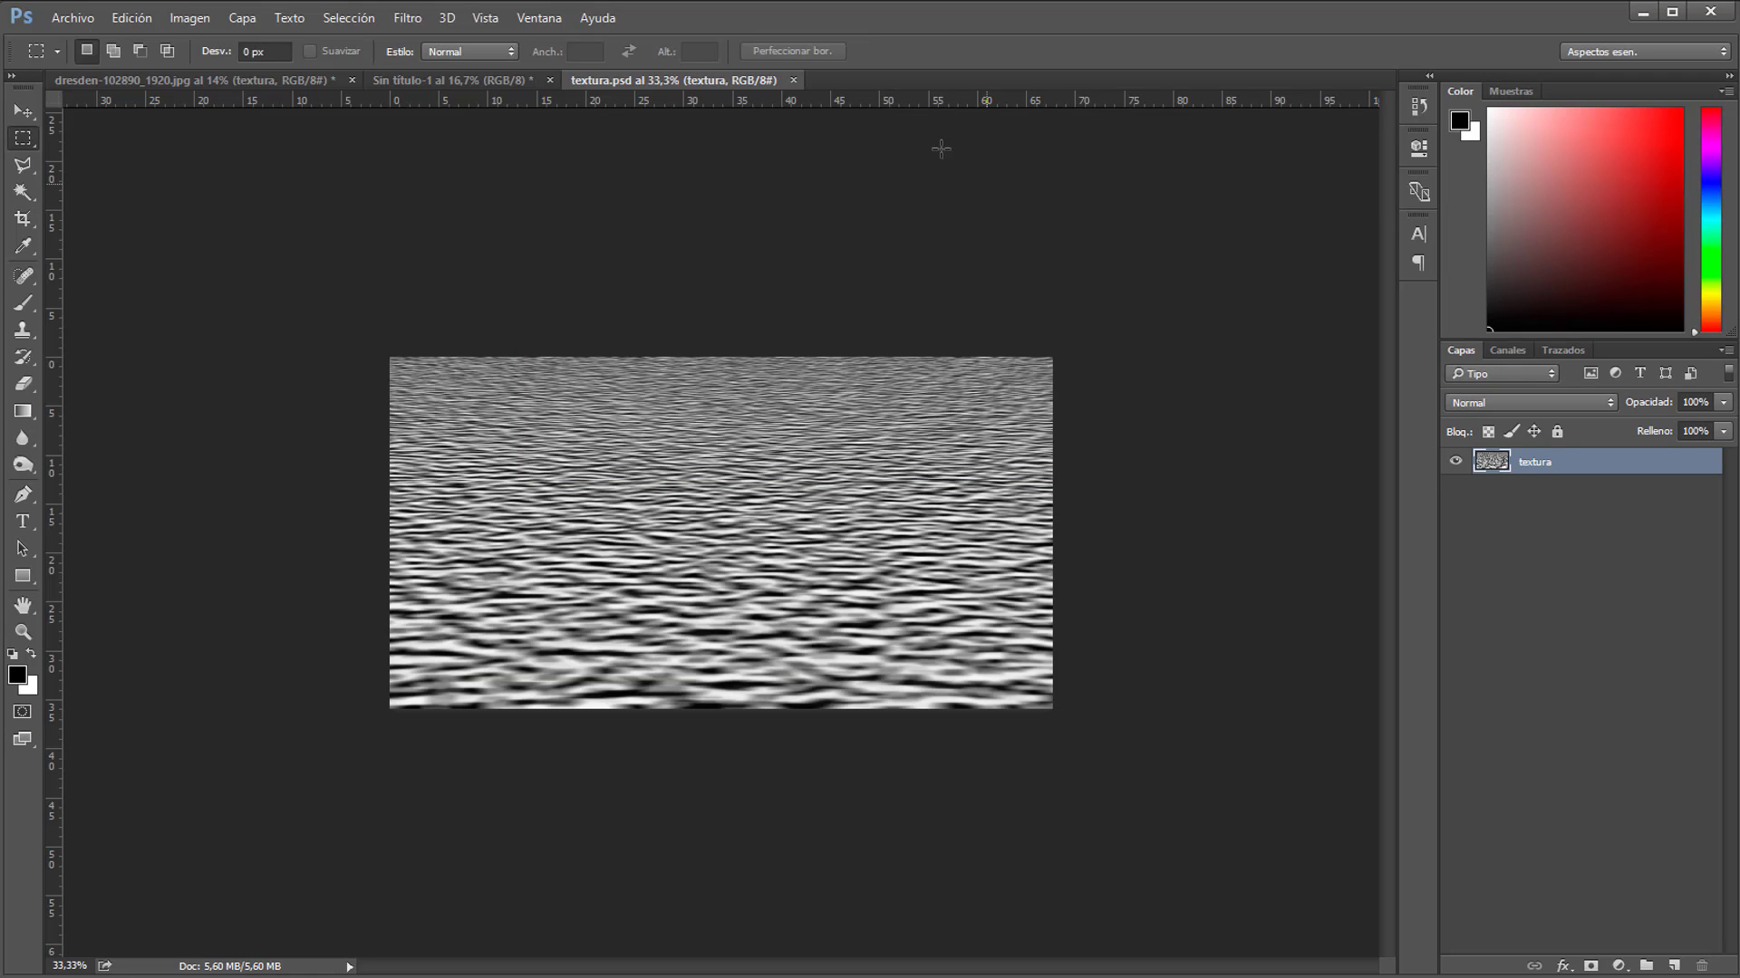
left_click(792, 80)
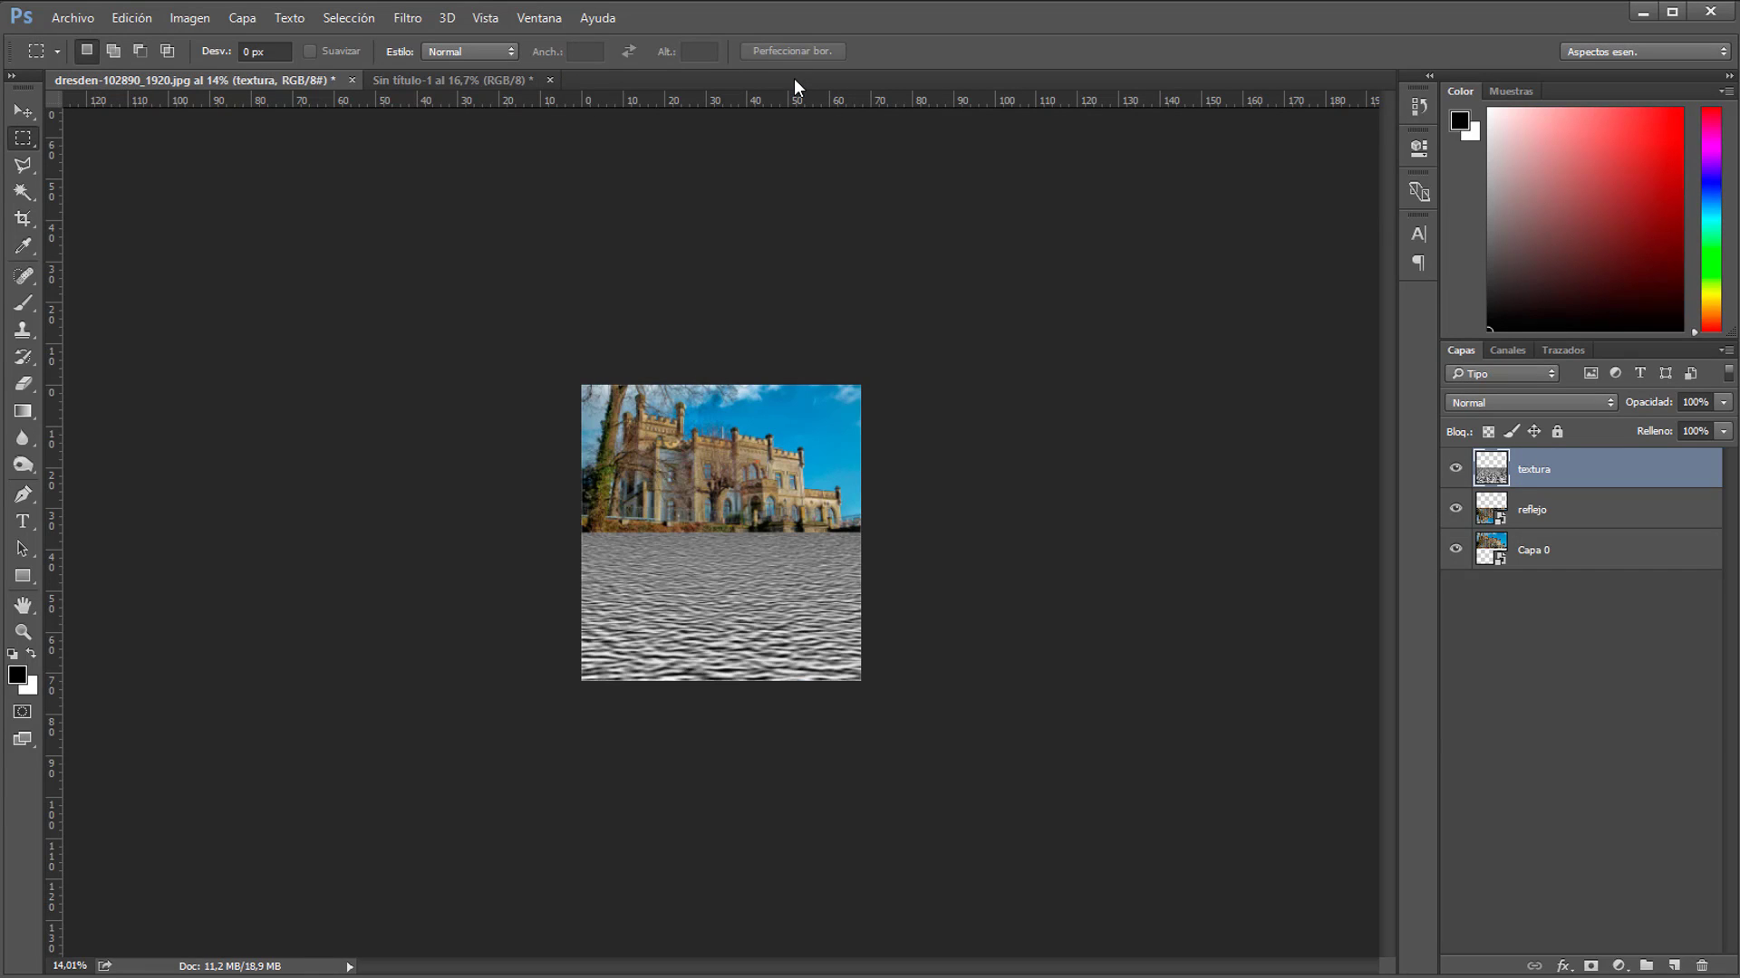
- Hide the textura layer and choose the Glass (Cristal) distortion from the Filter Gallery for the reflejo layer
left_click(1456, 469)
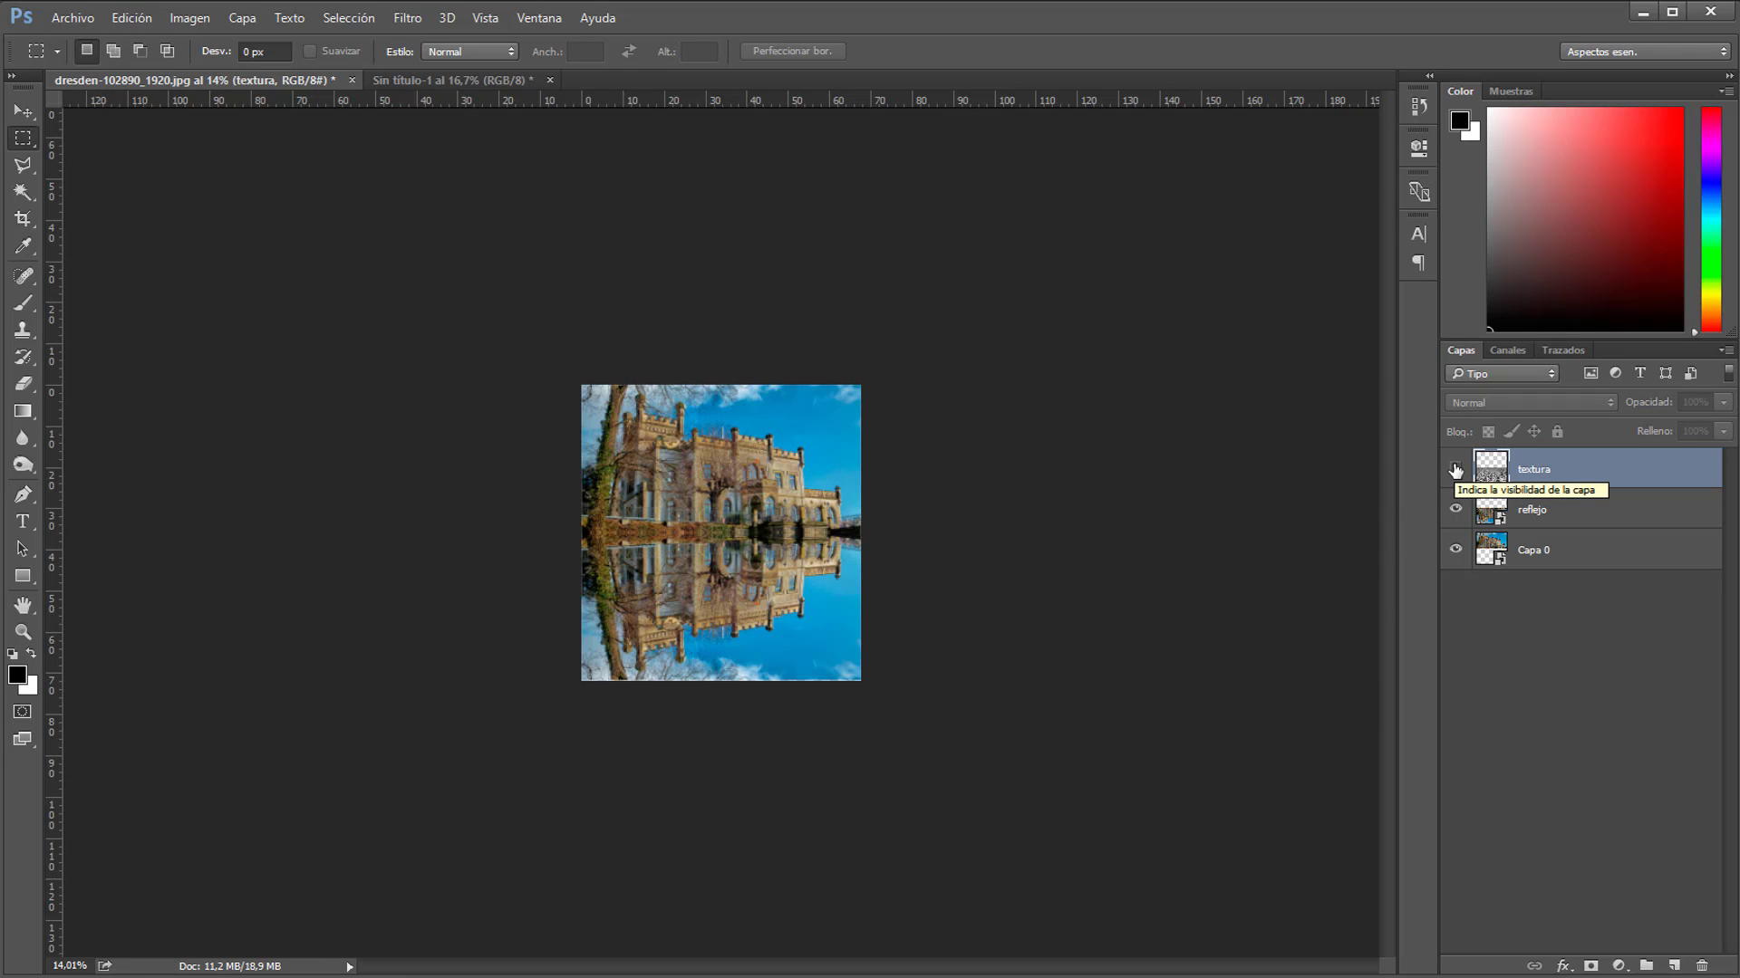
left_click(1553, 513)
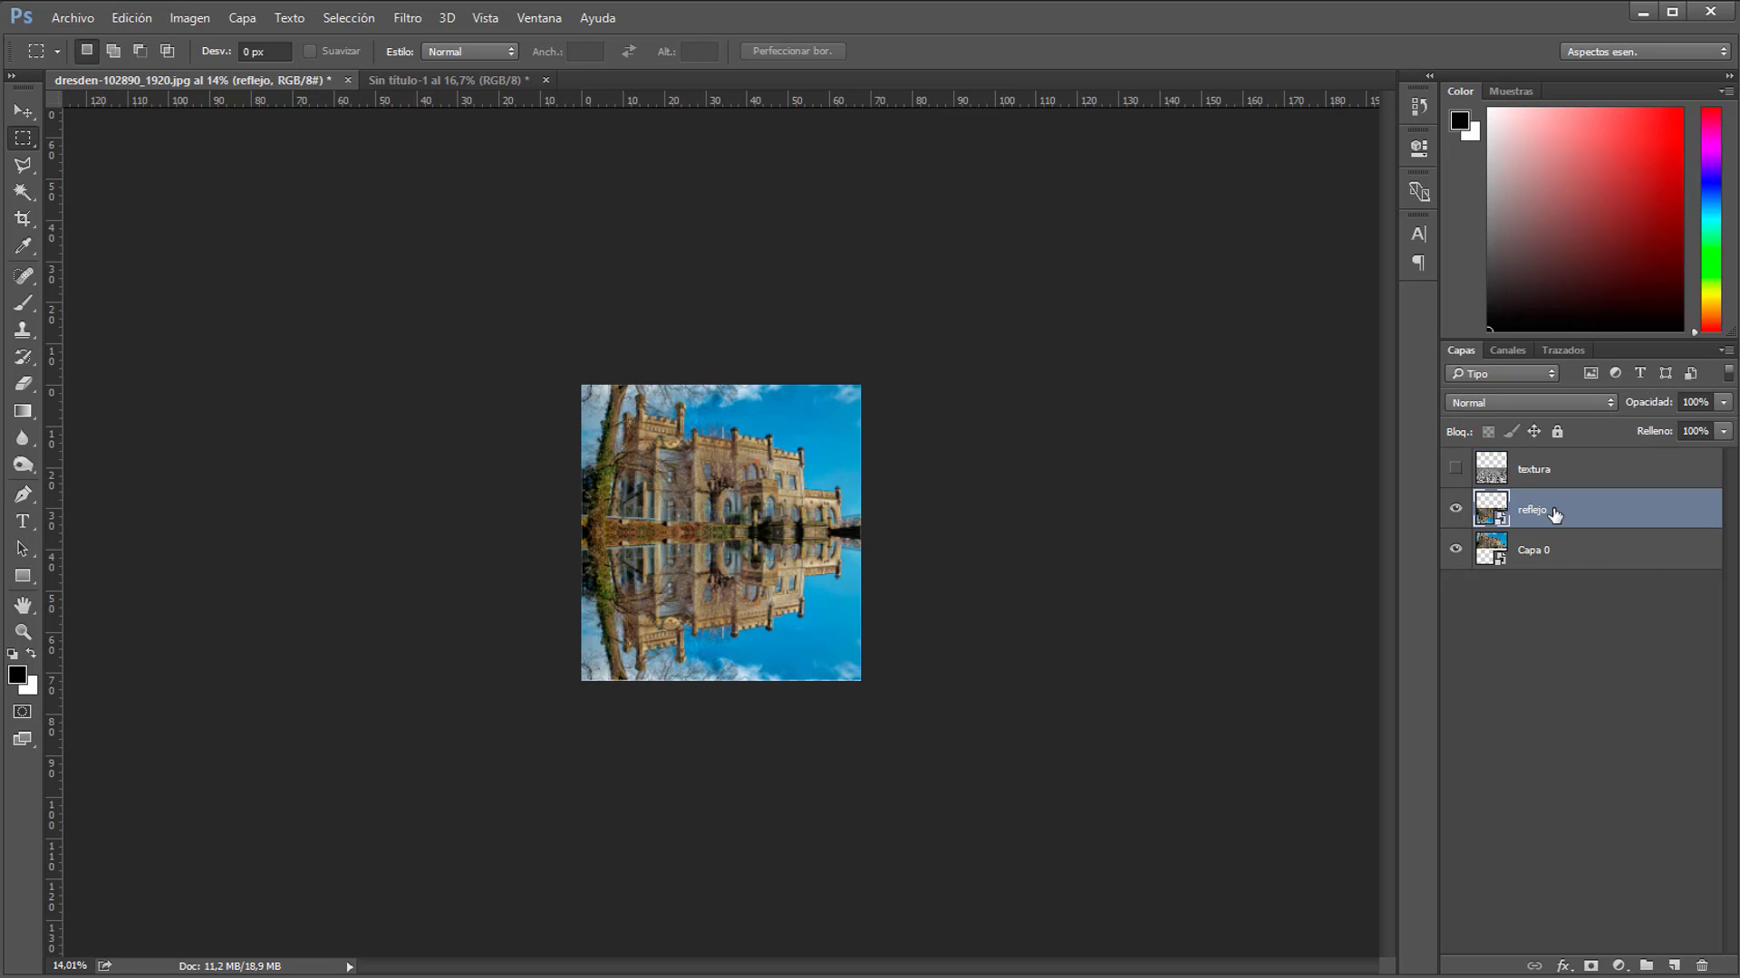
key("ctrl+0")
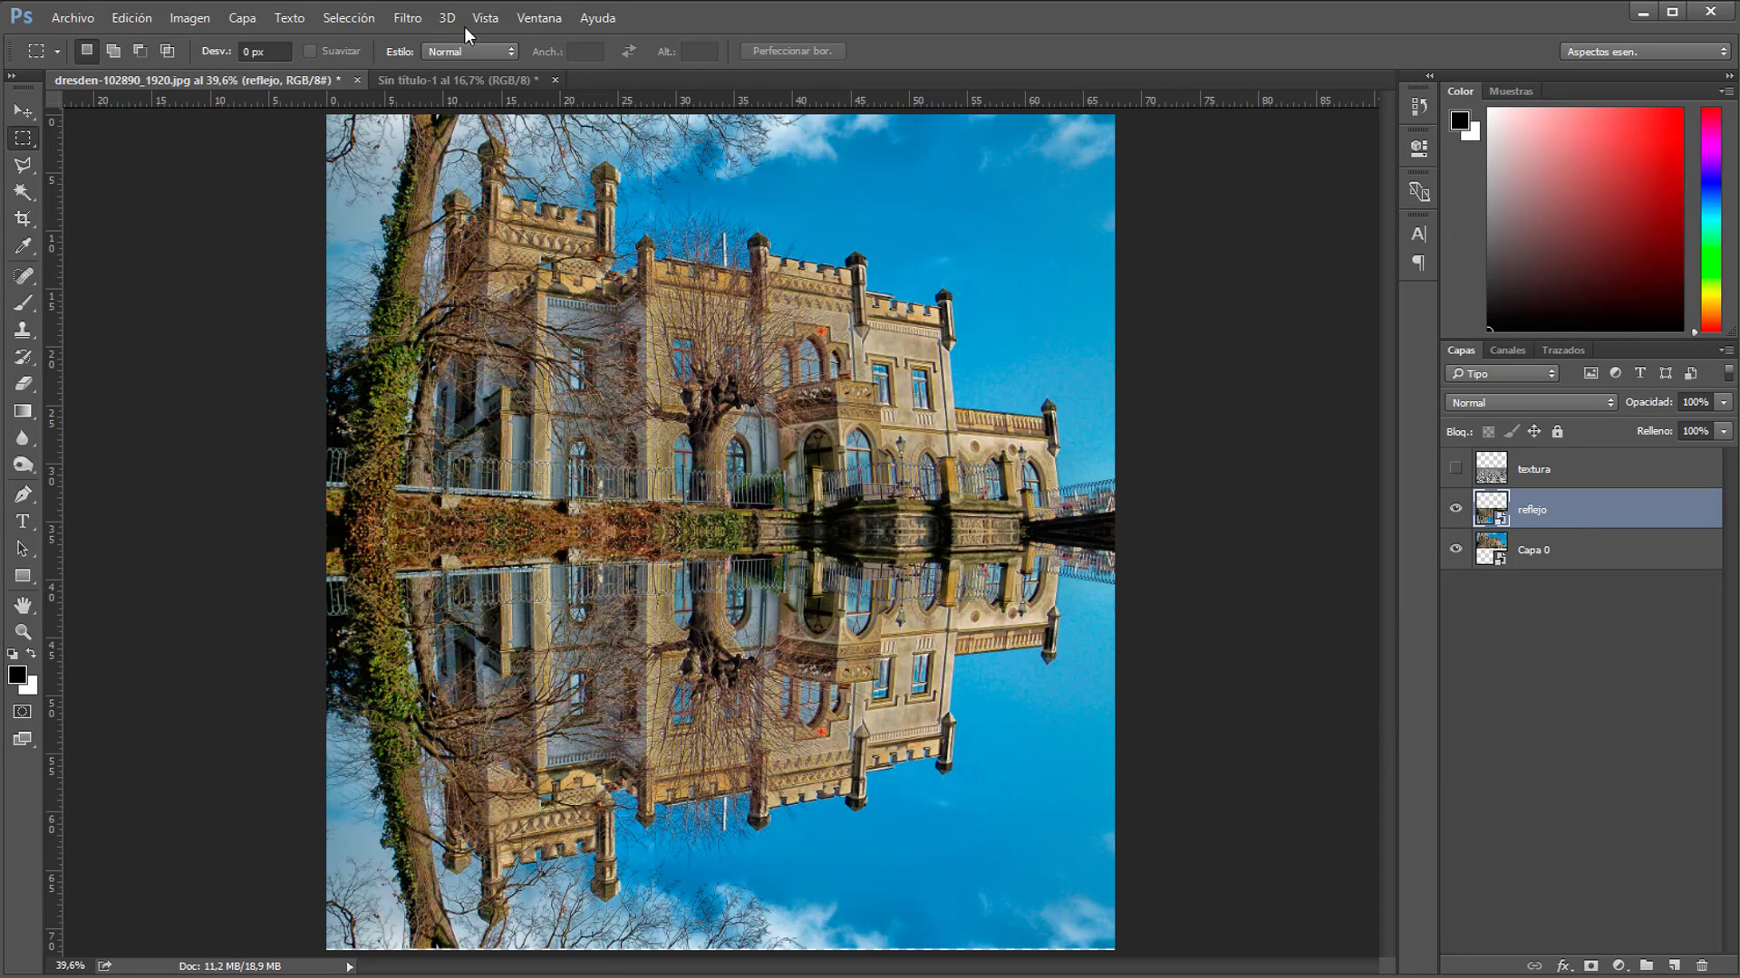
left_click(408, 19)
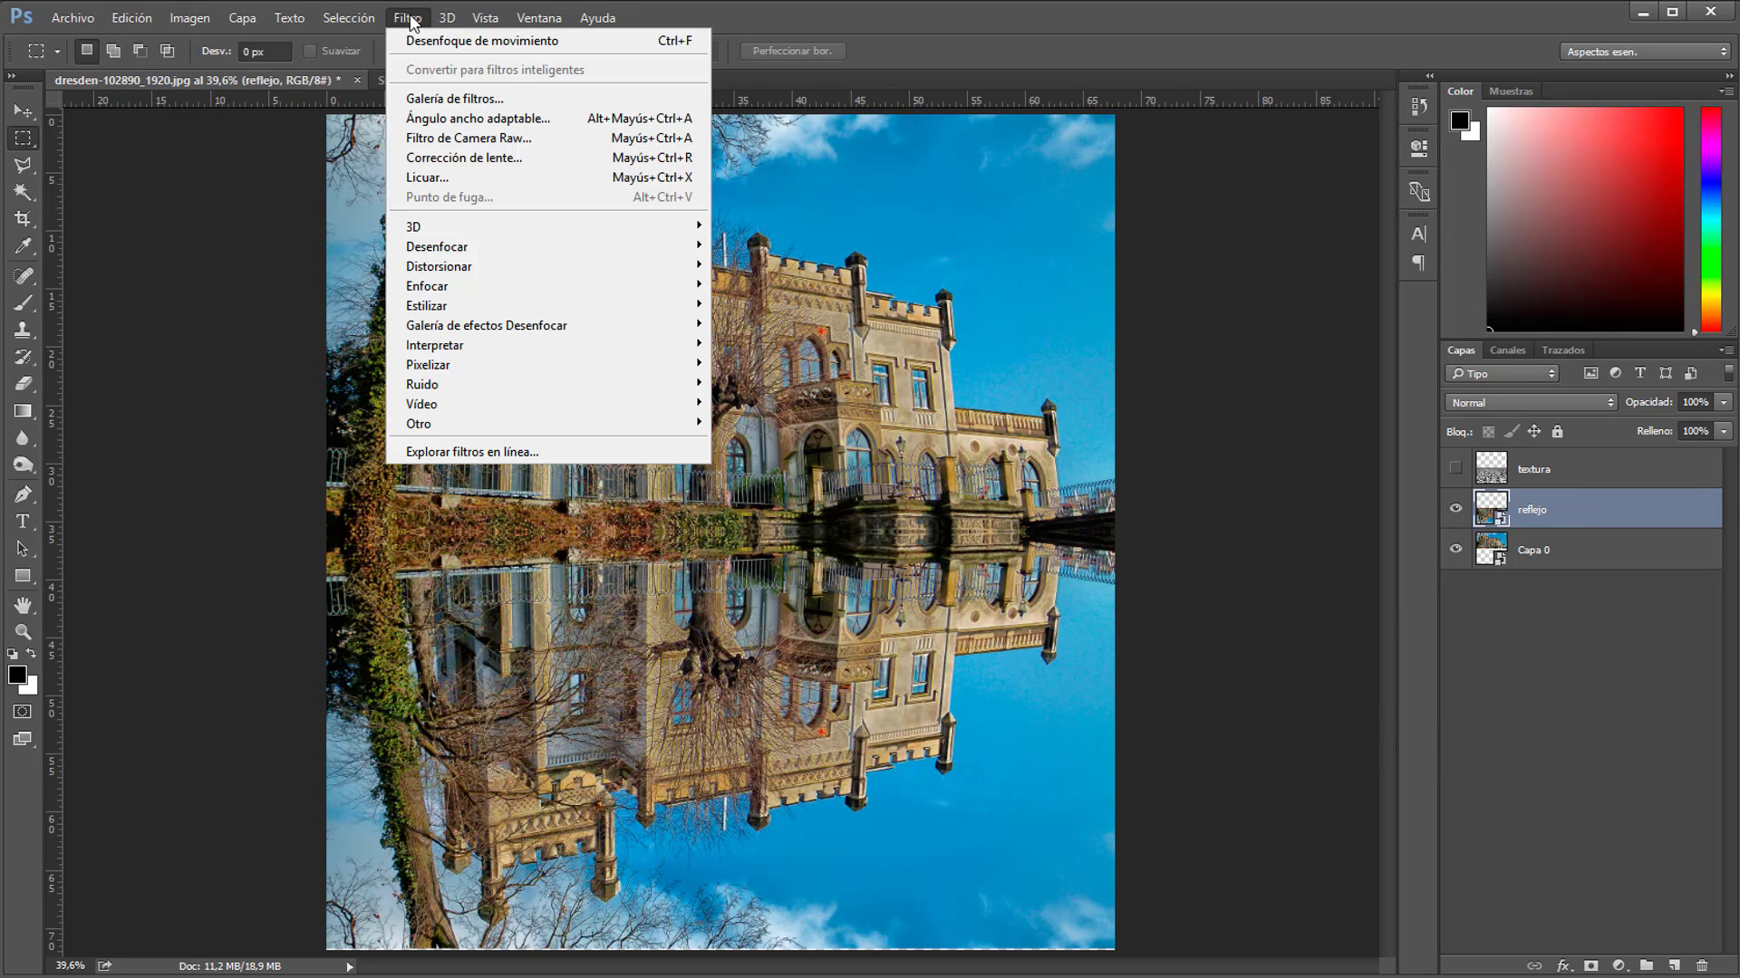
left_click(441, 98)
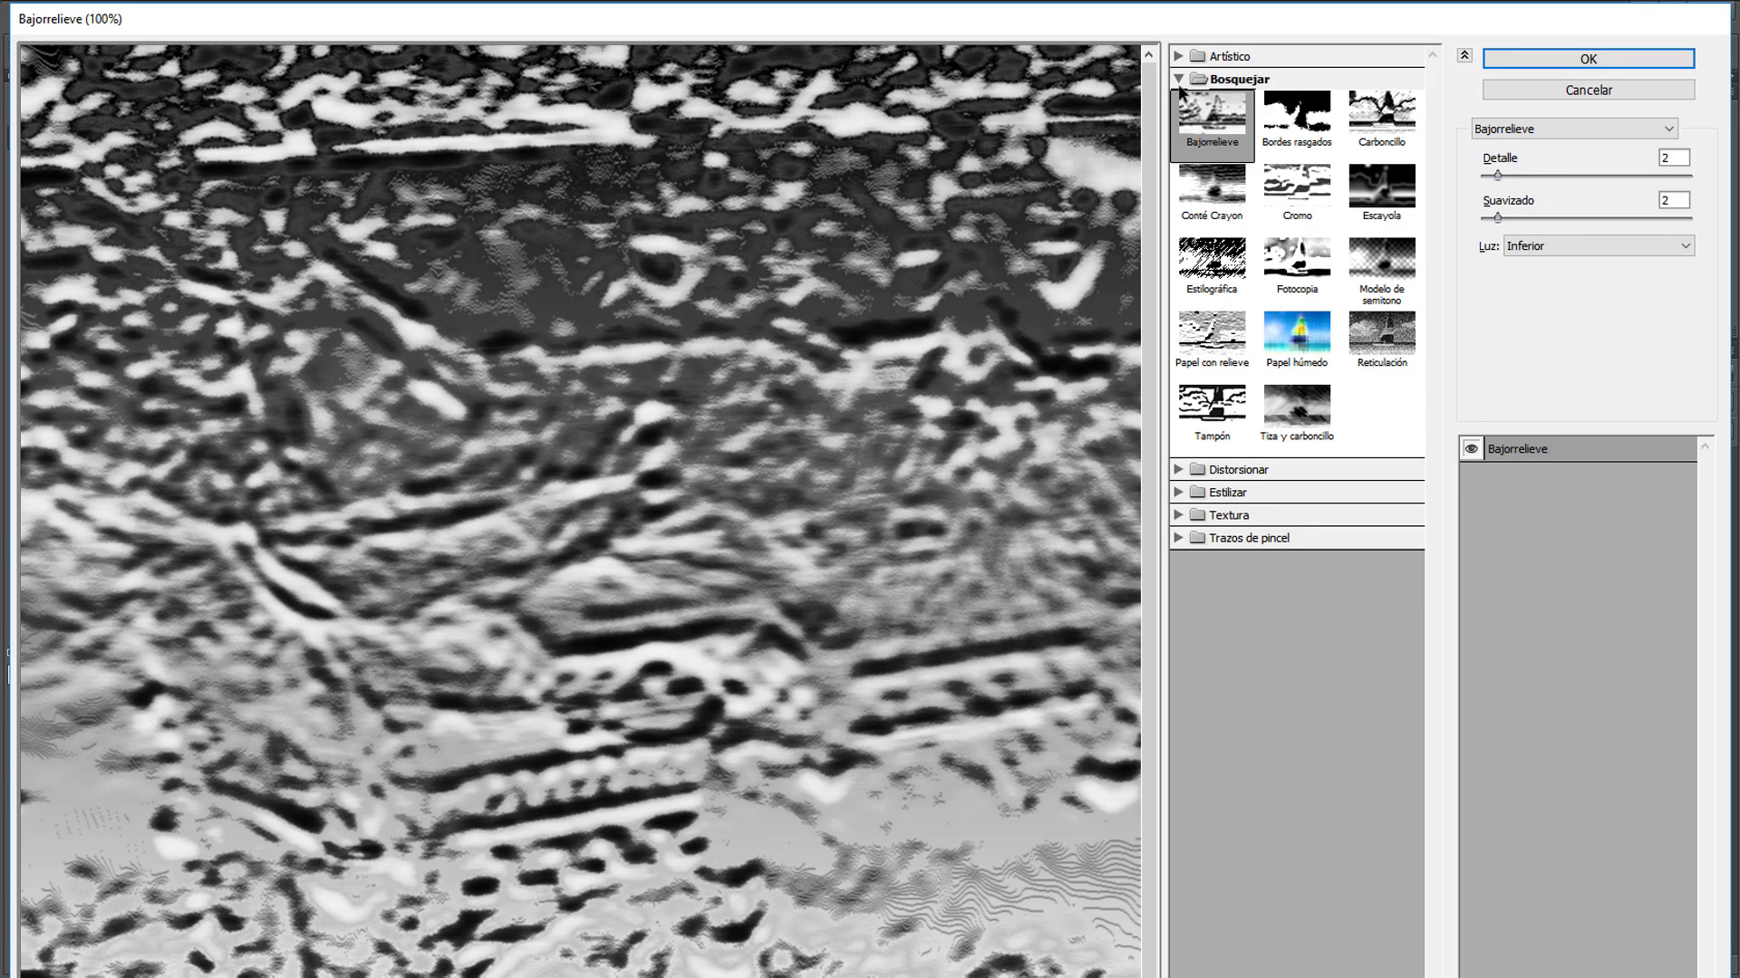
left_click(1178, 79)
left_click(1180, 101)
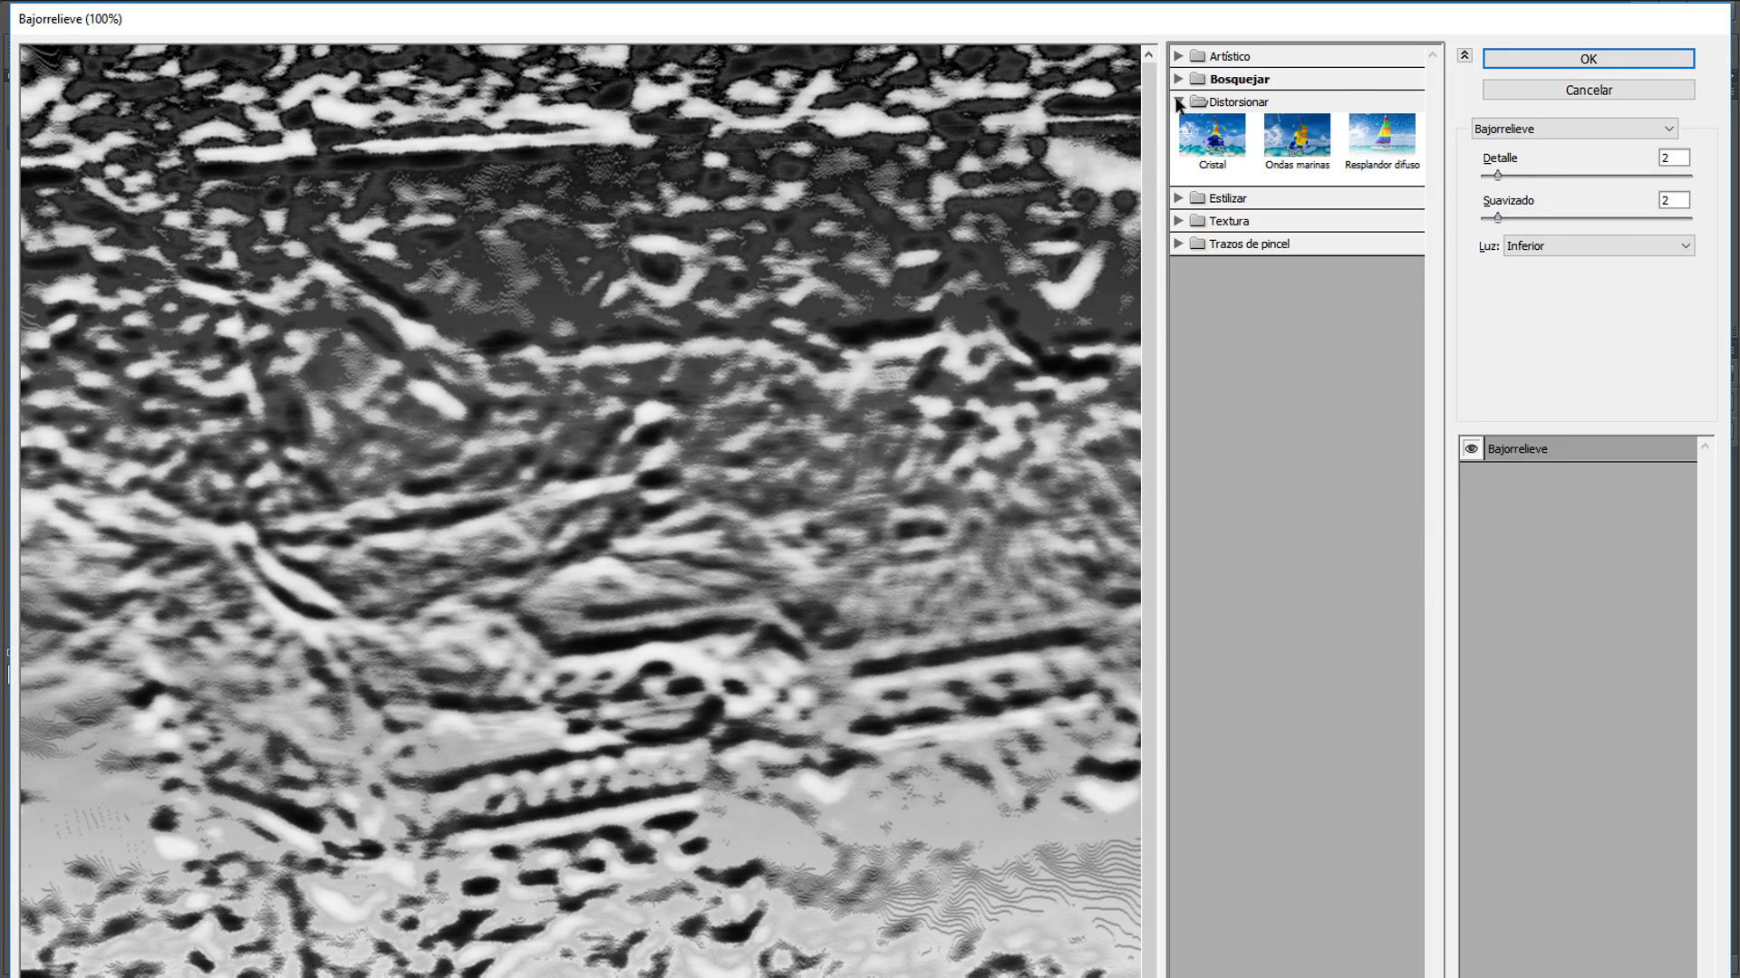
left_click(1222, 150)
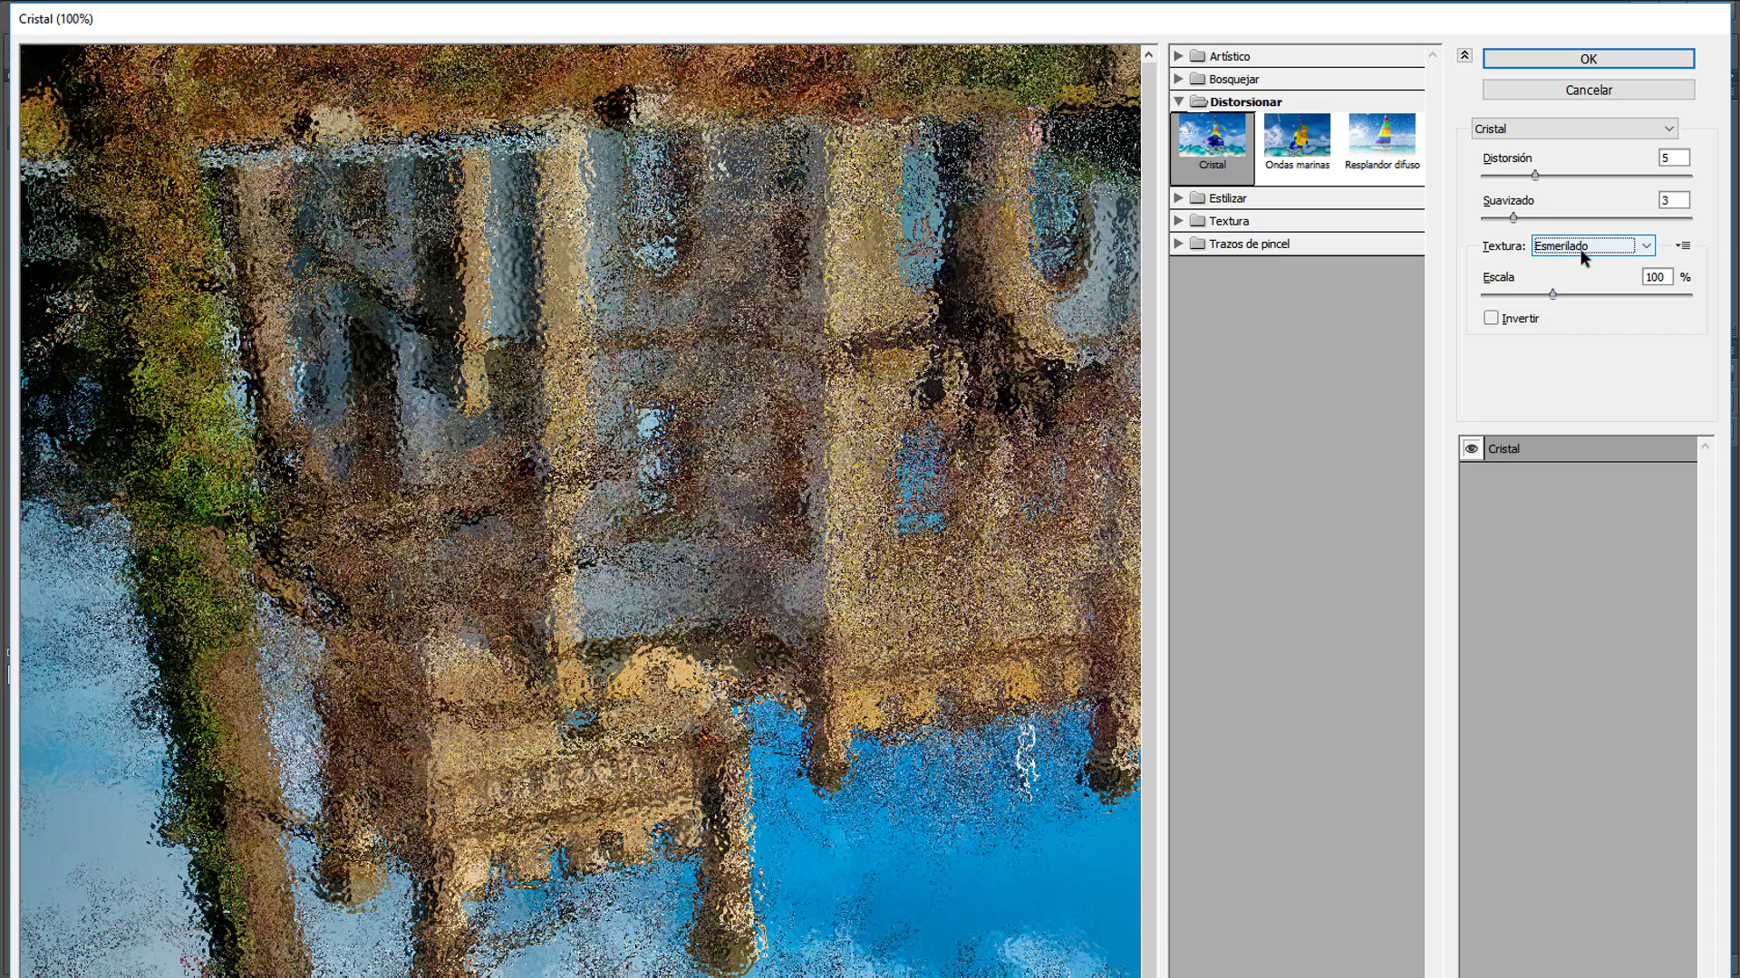
- Load textura.psd from the desktop as the Glass filter's texture
left_click(1684, 246)
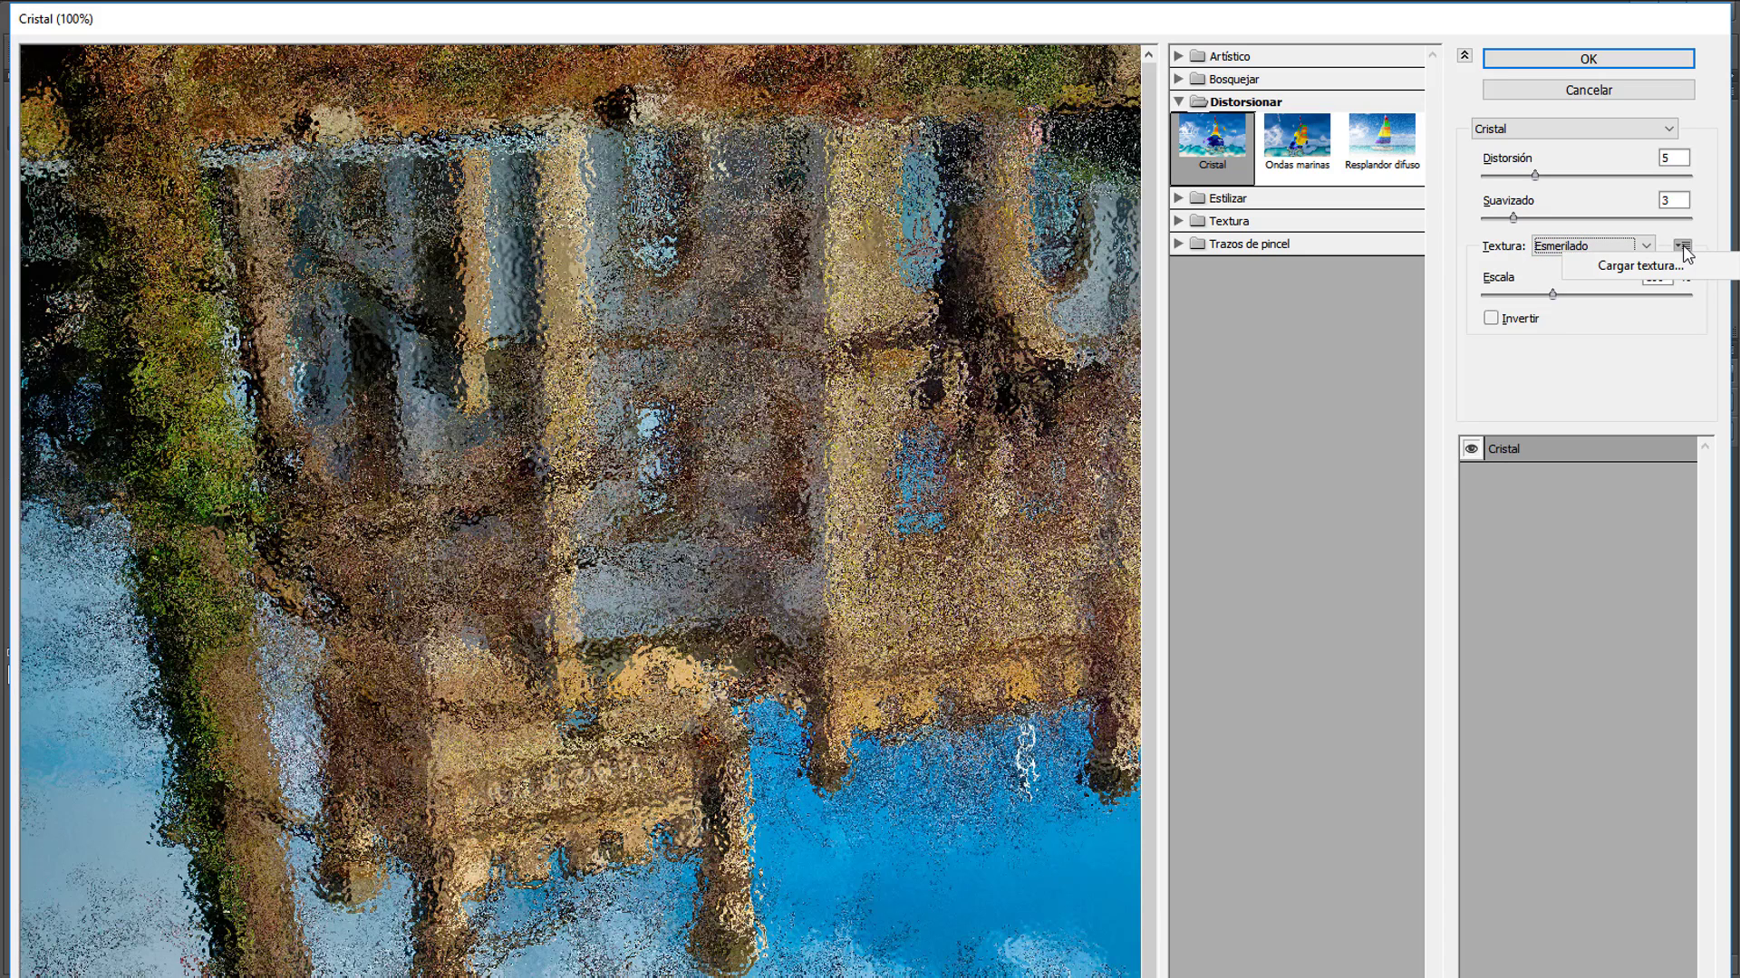
left_click(1638, 265)
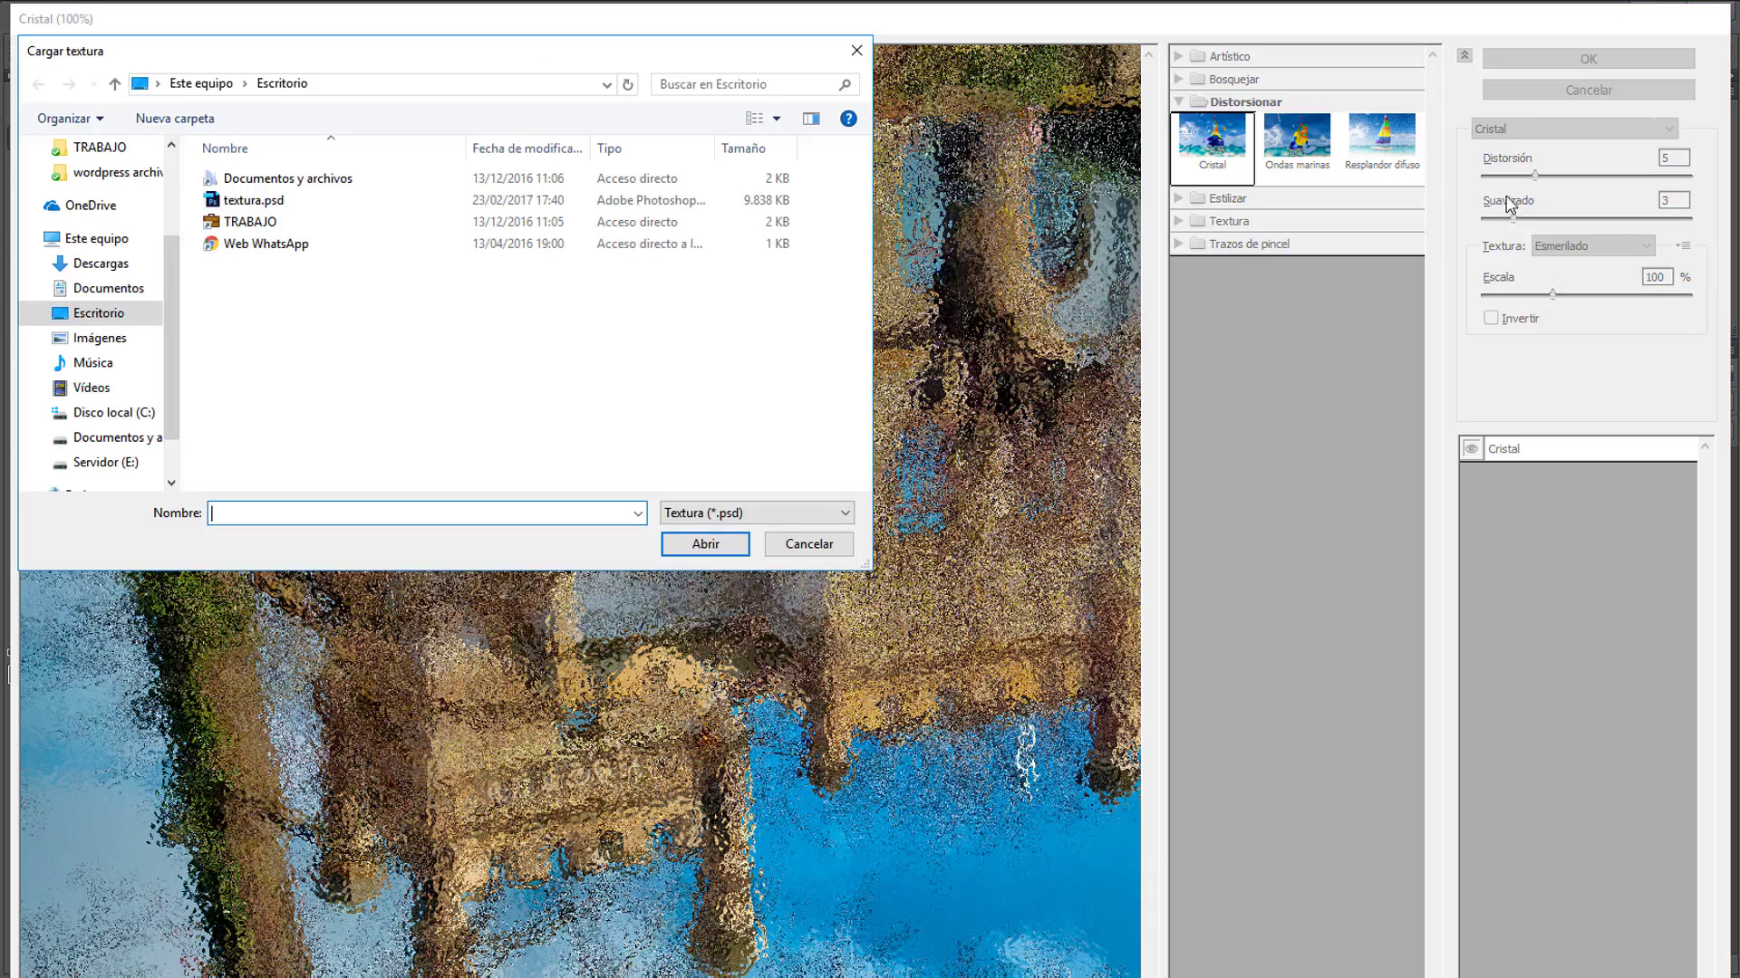
left_click(256, 199)
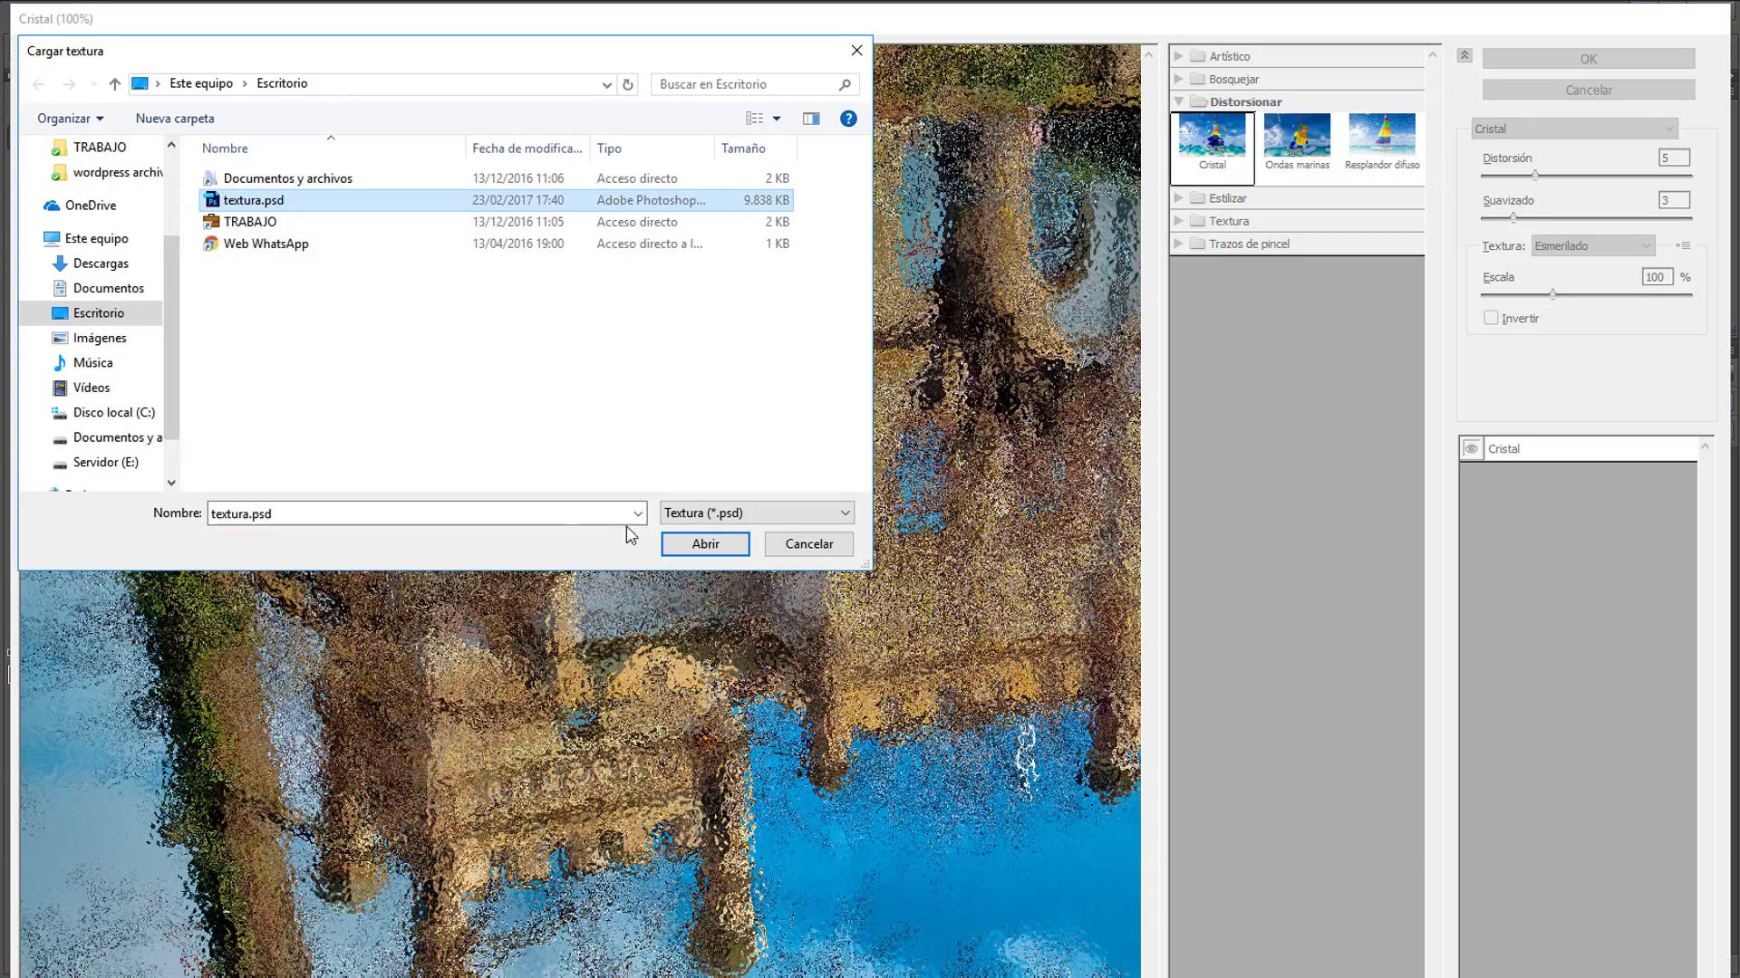
left_click(716, 541)
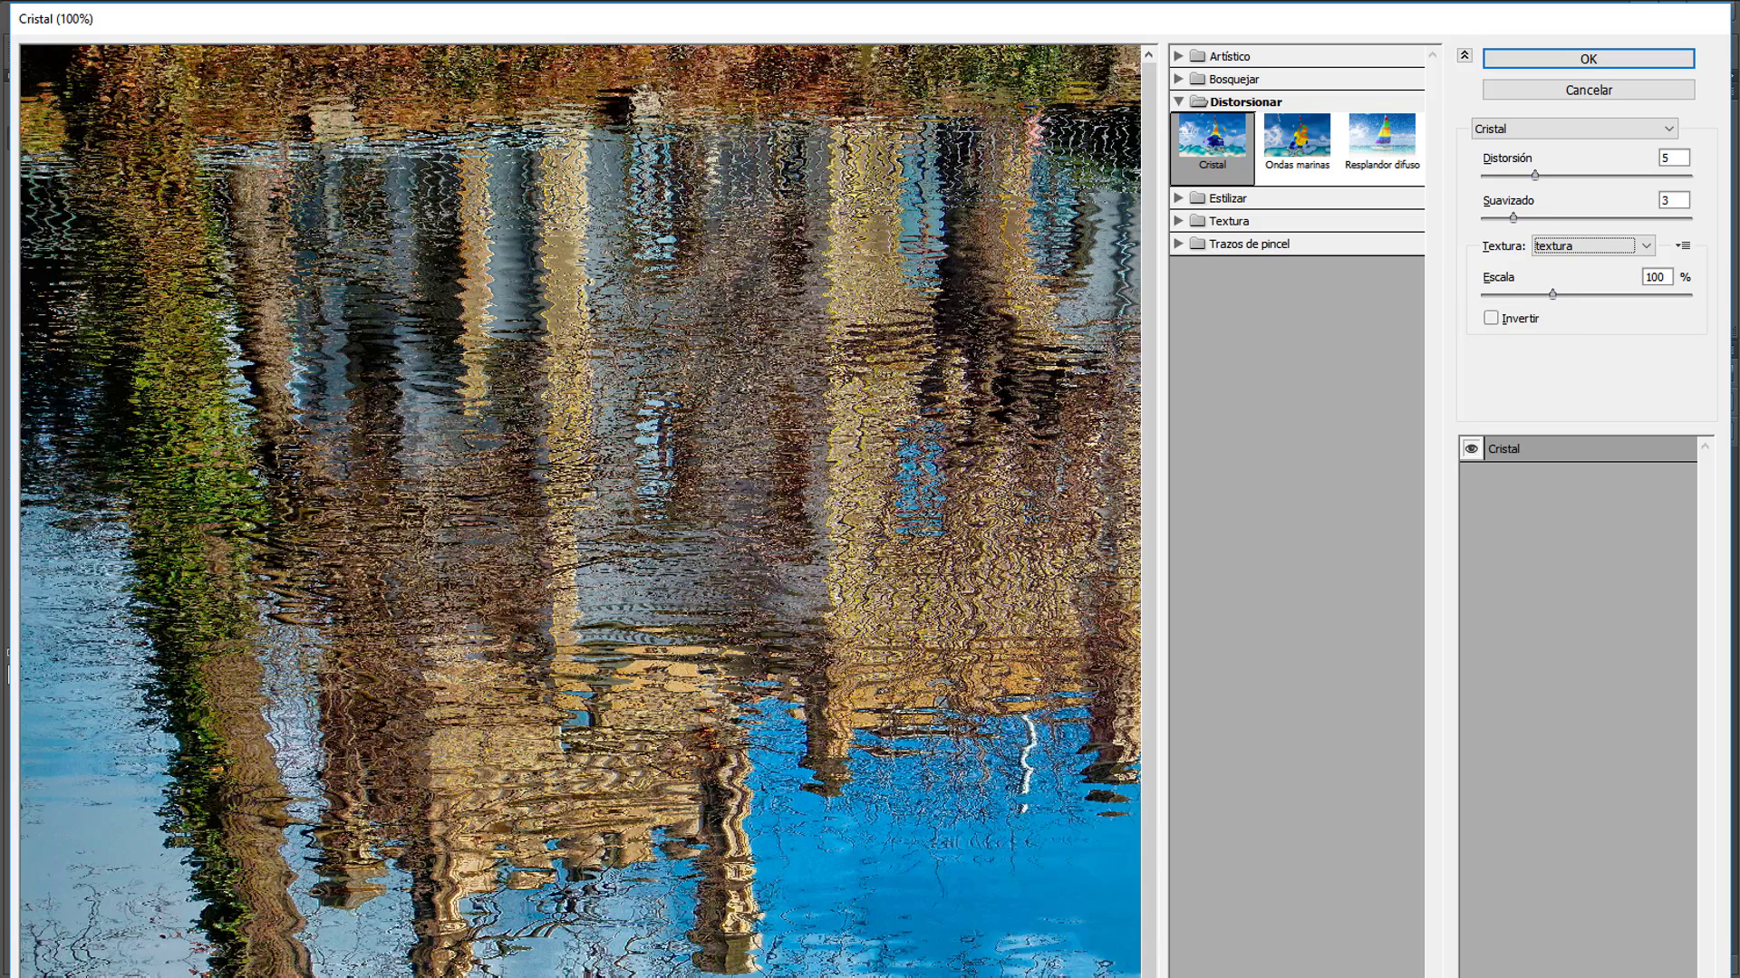
key("ctrl+minus")
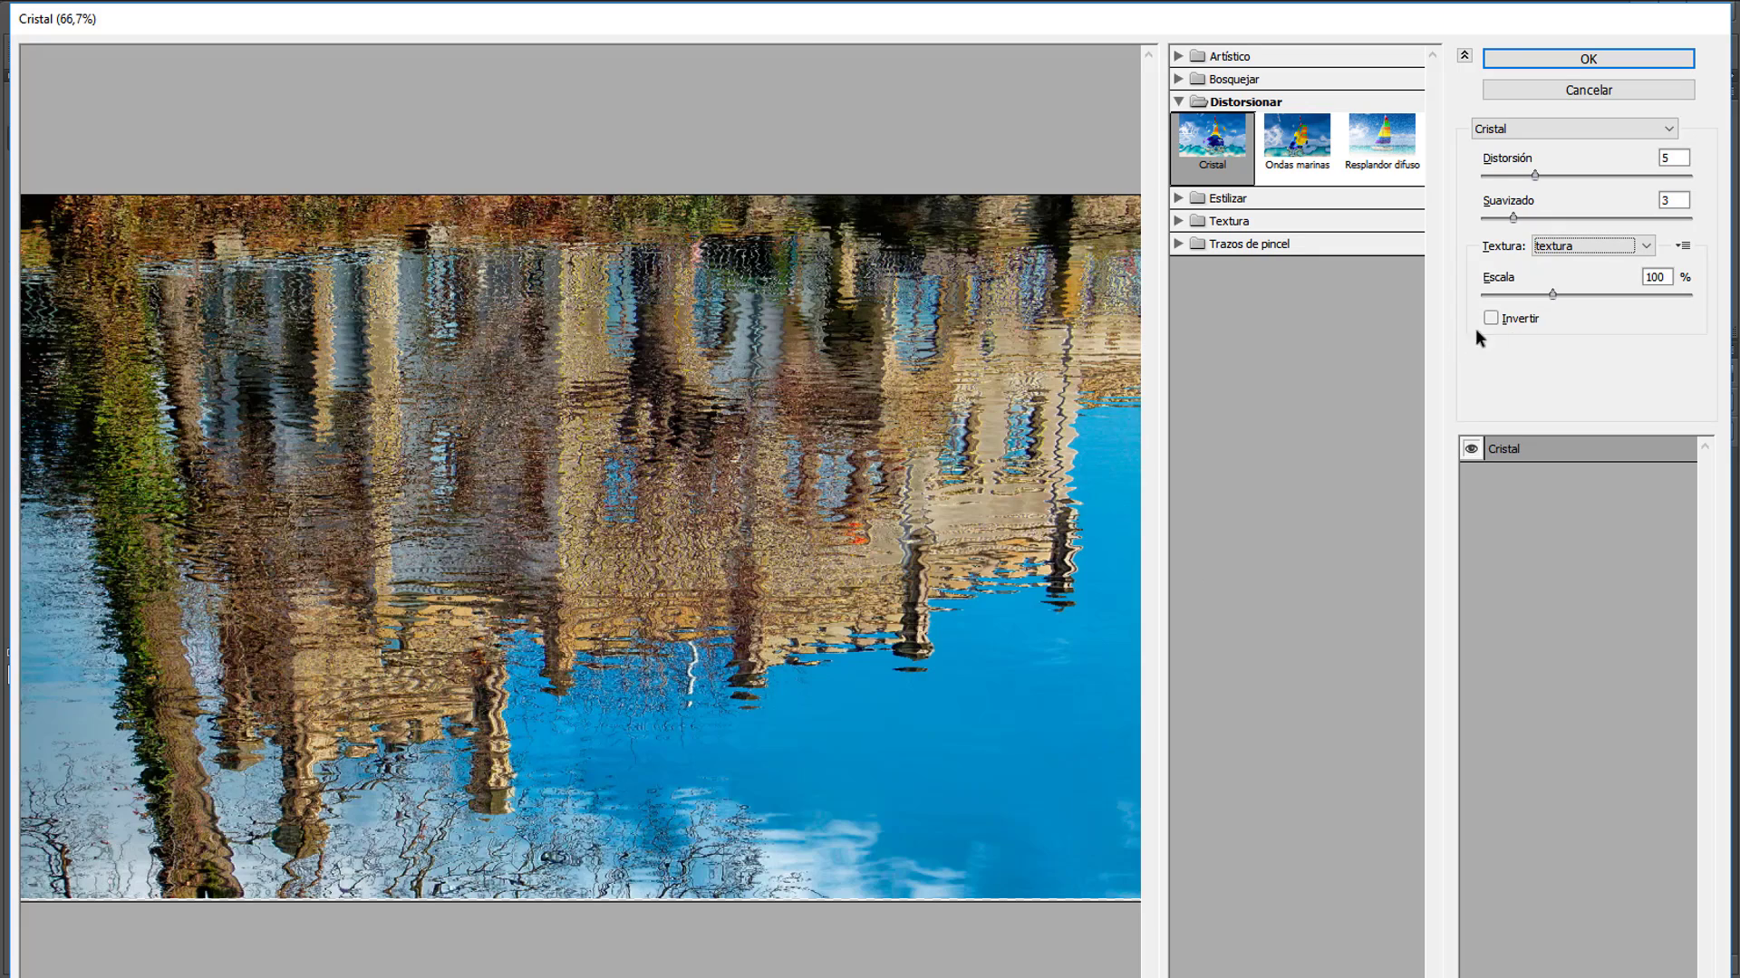
- Apply the Glass filter with distortion 5, smoothness 6 and scale 103%, and recheck its settings from the reflejo layer's smart filter
left_click_drag(1553, 295, 1564, 294)
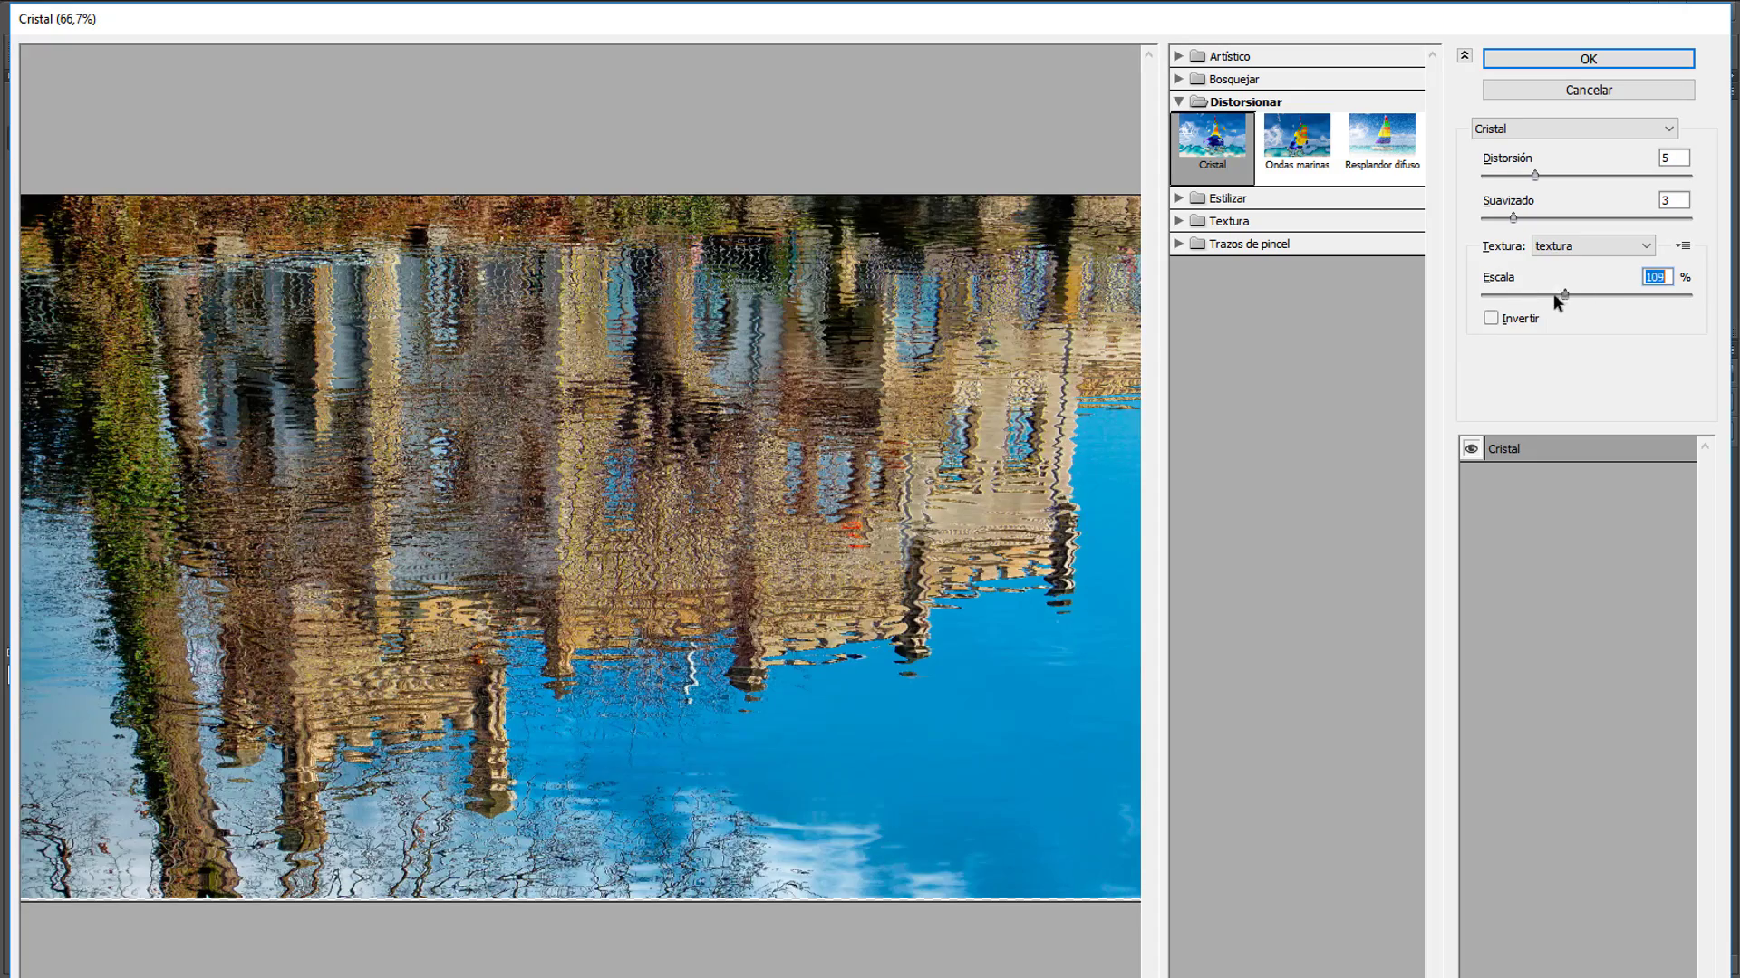
left_click(1553, 293)
left_click(1555, 172)
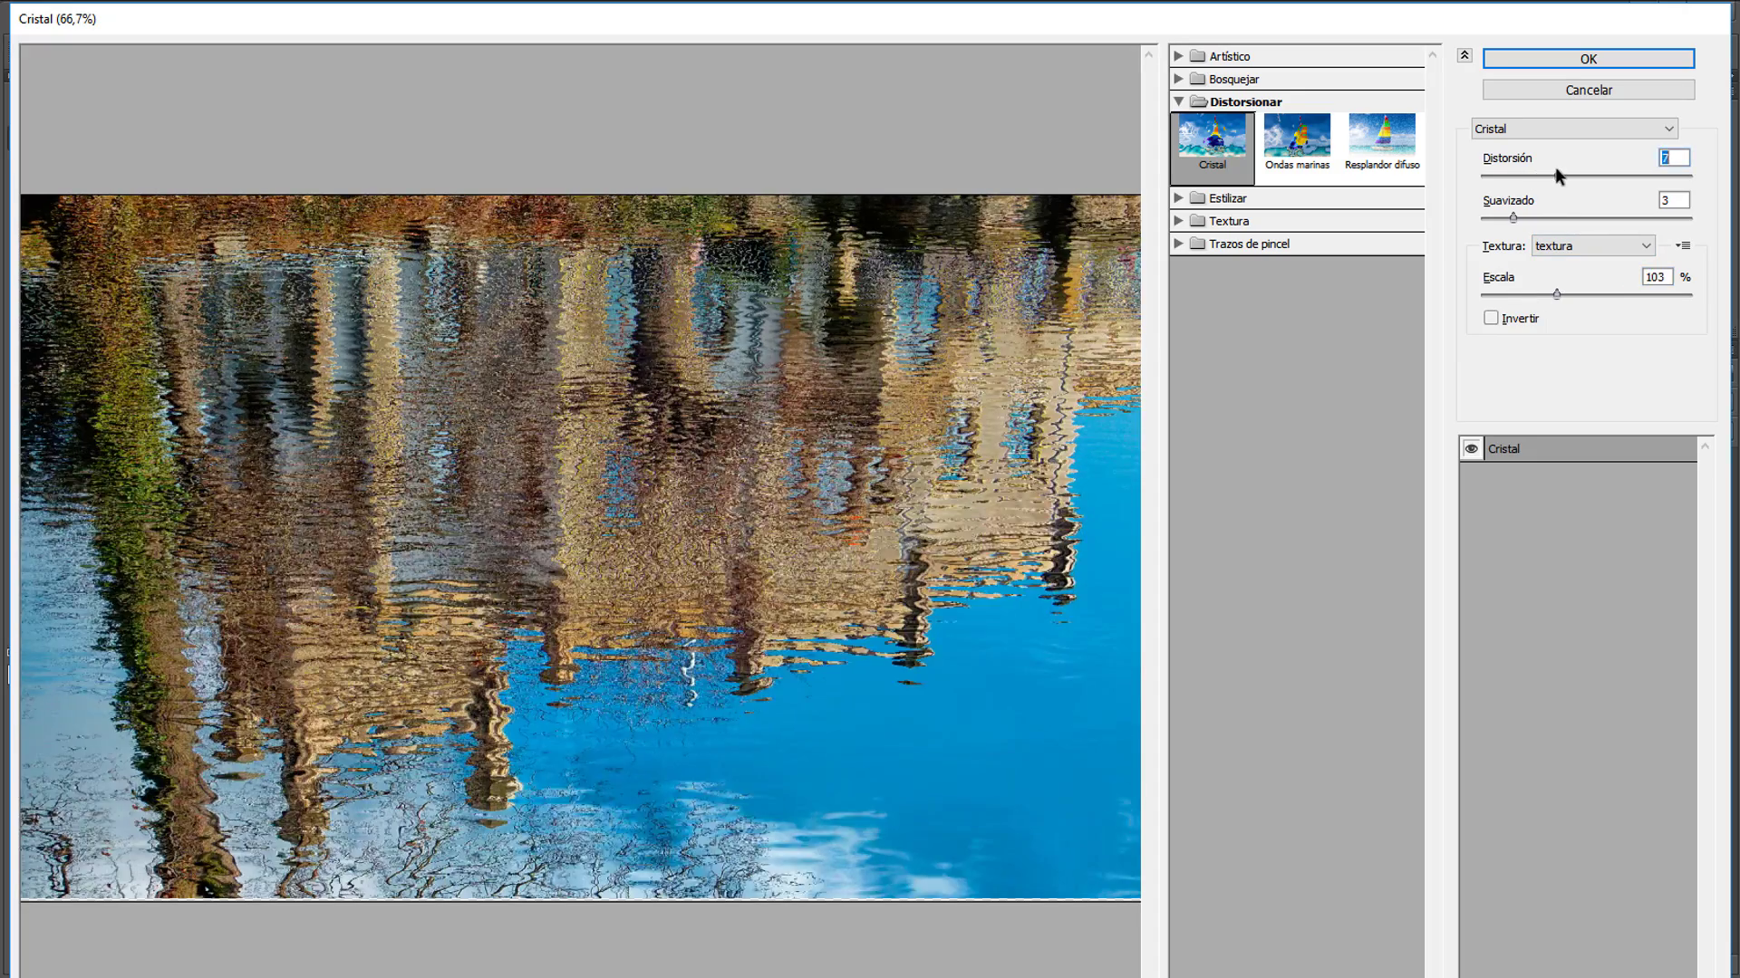
left_click_drag(1558, 175, 1551, 219)
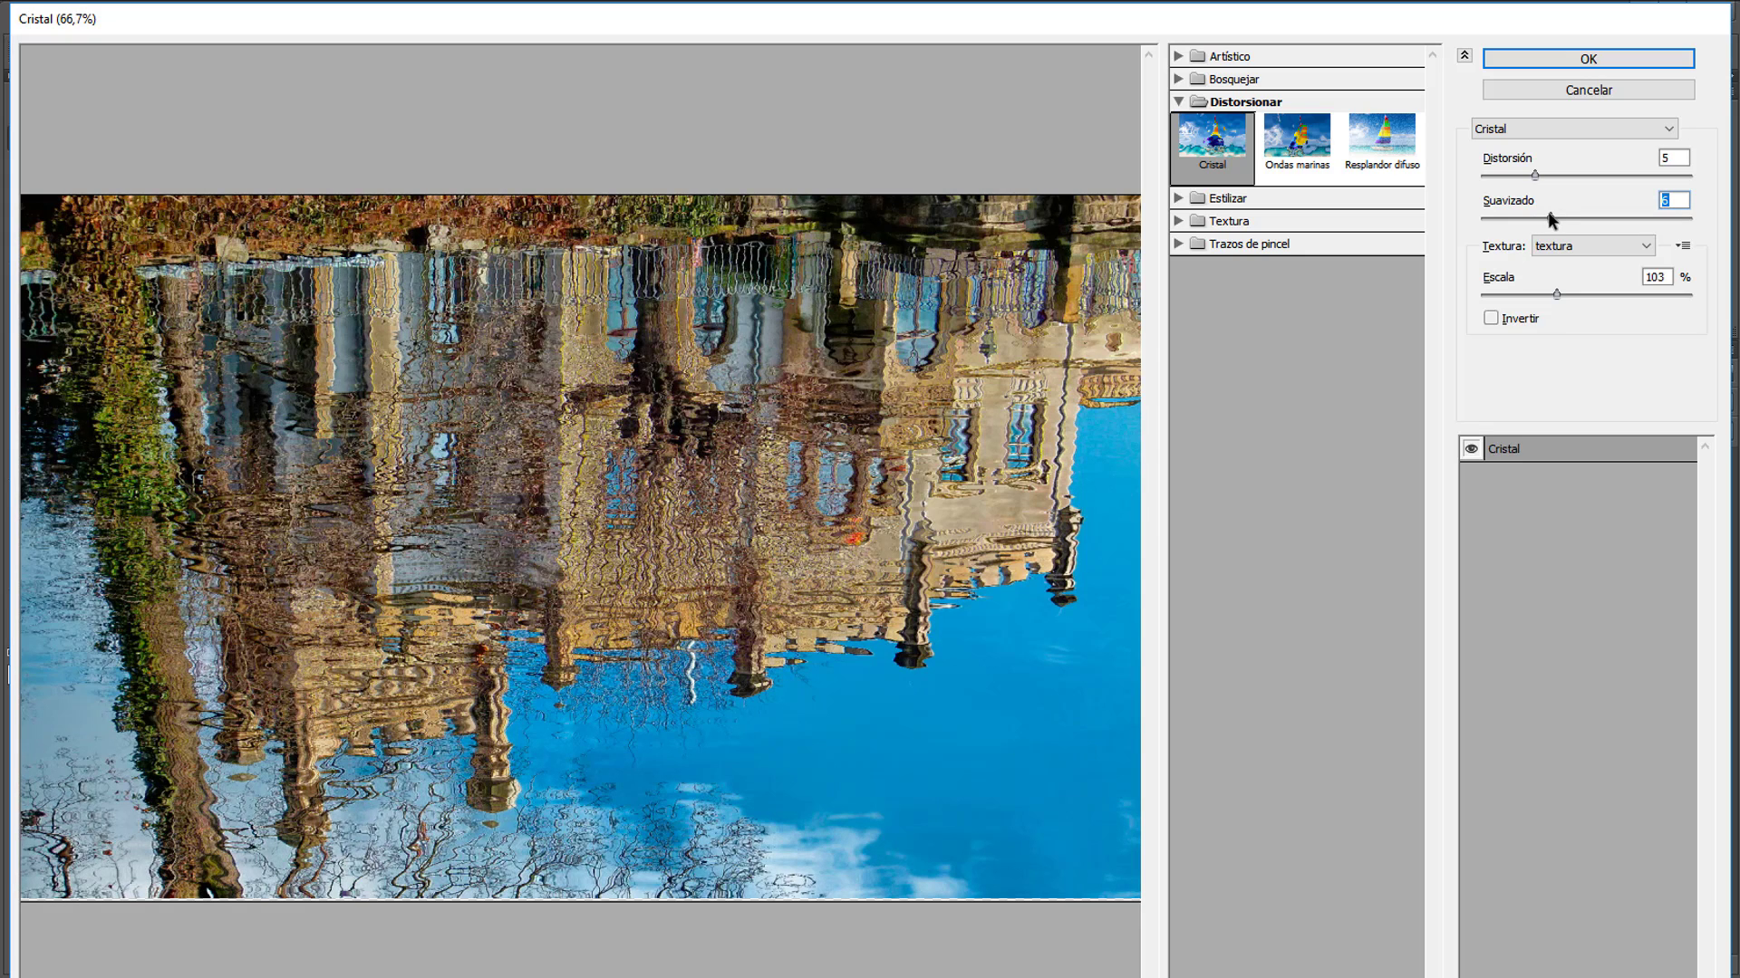
left_click(1567, 57)
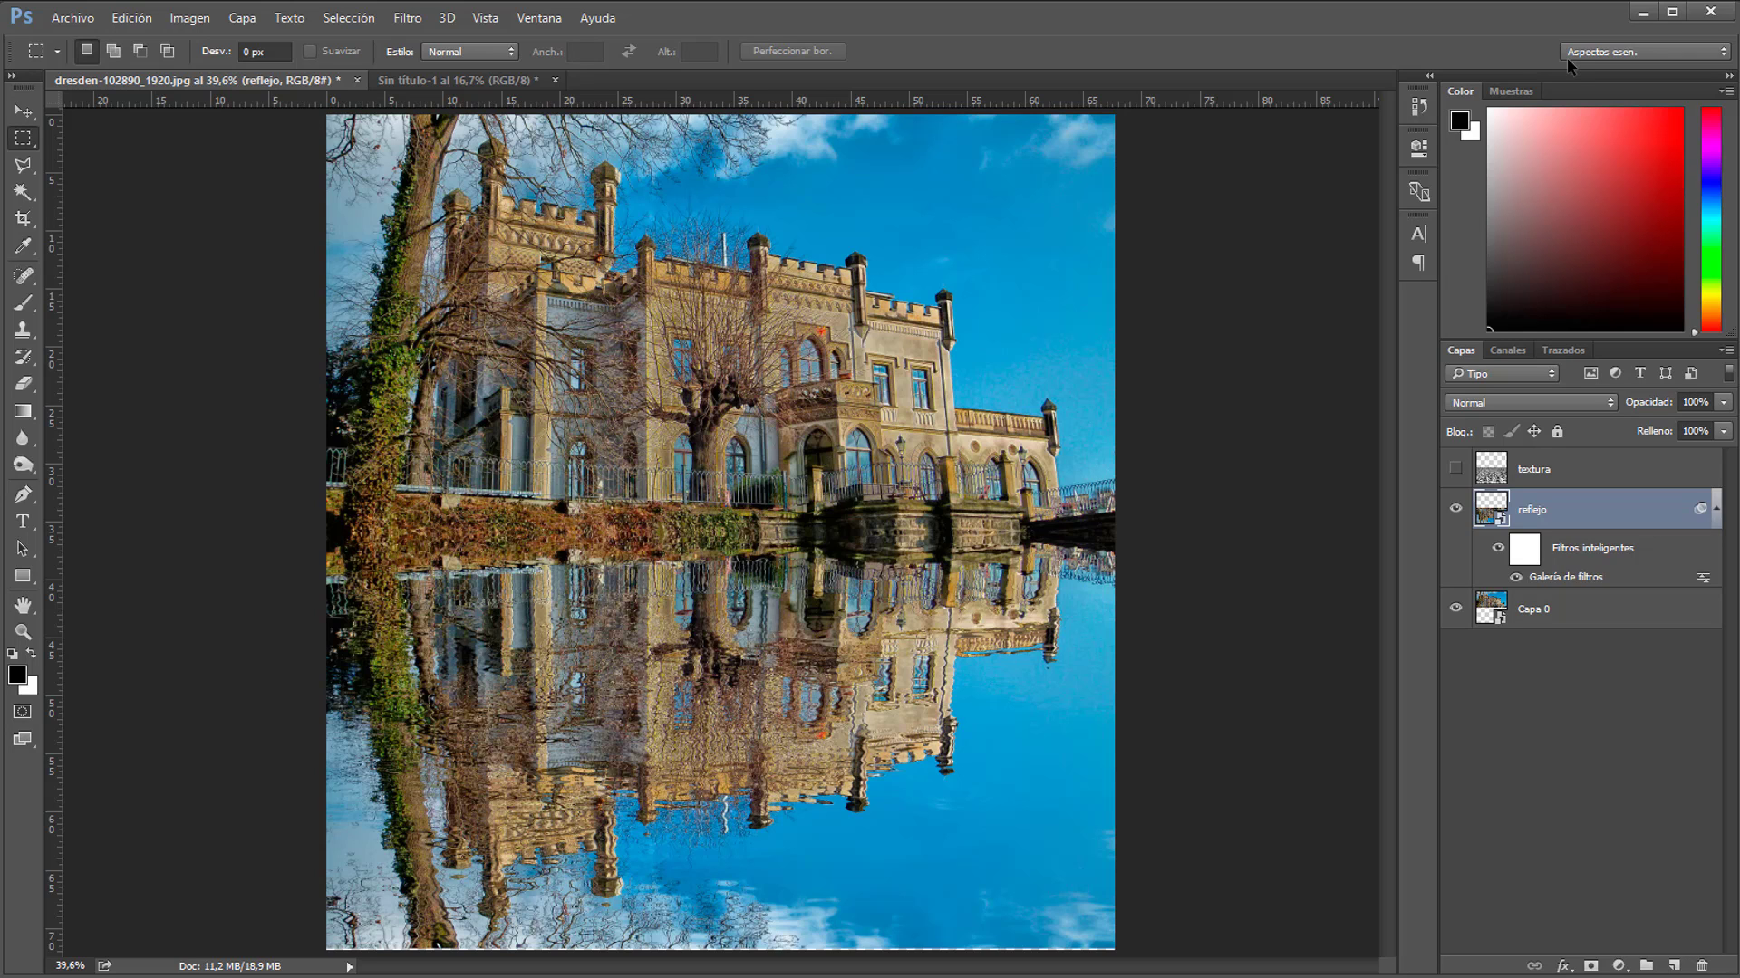
double_click(1558, 580)
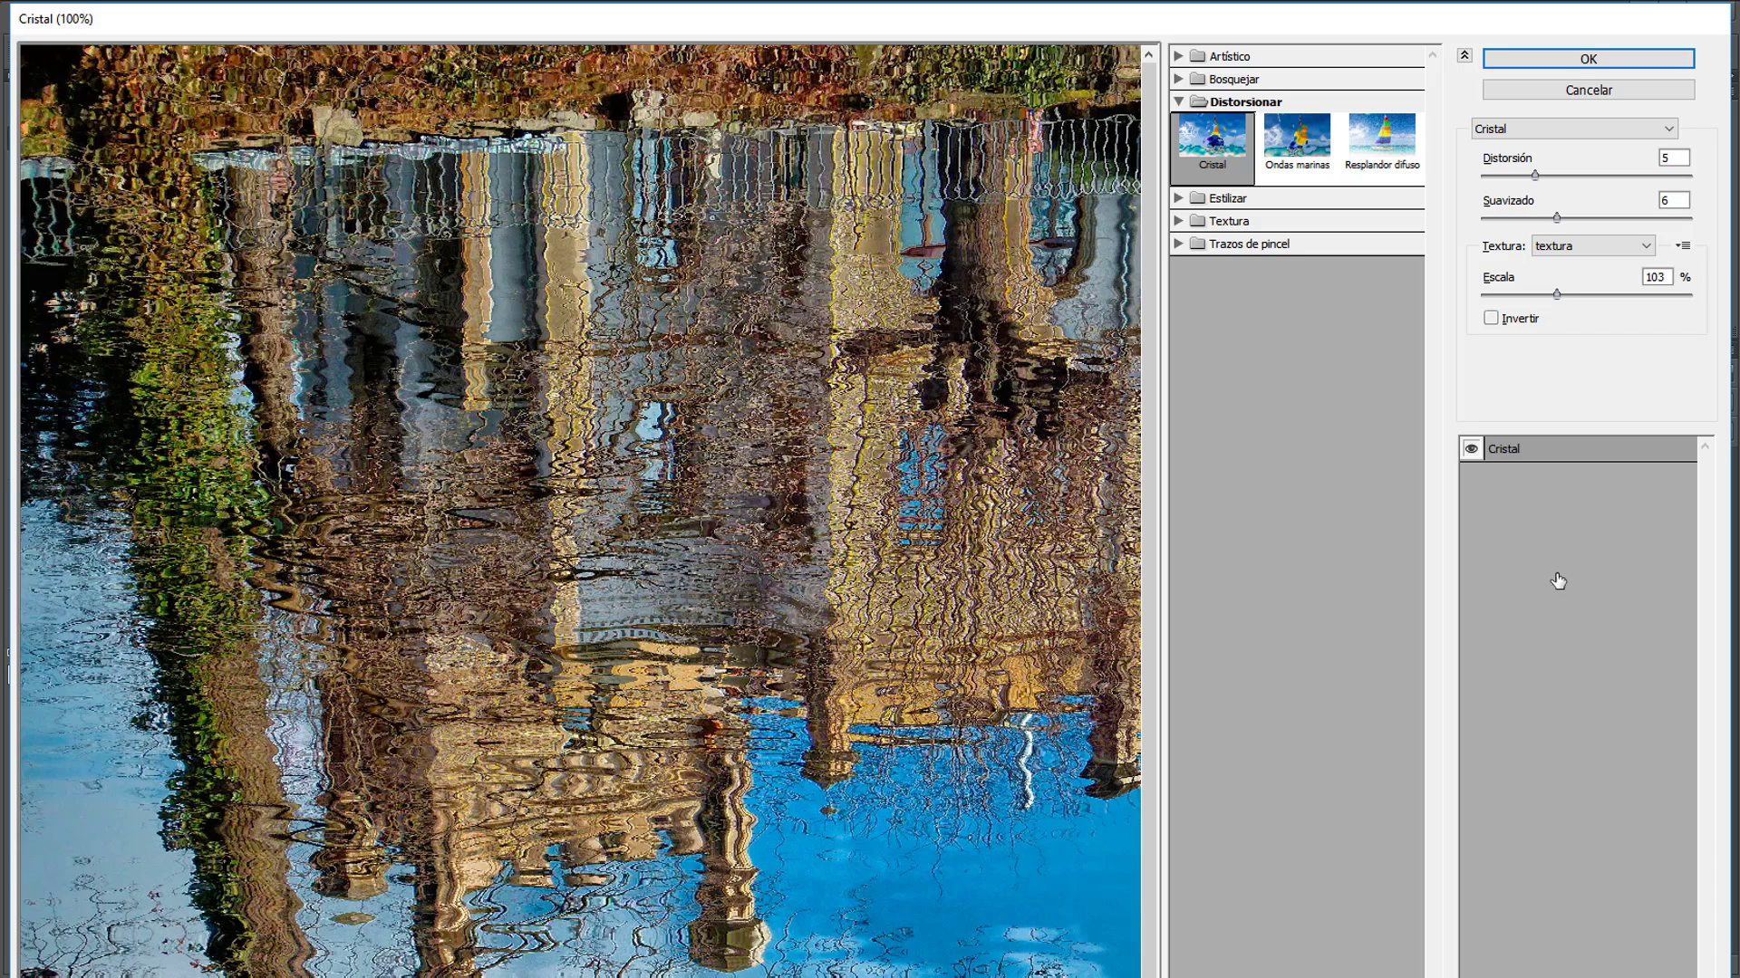
left_click(1589, 68)
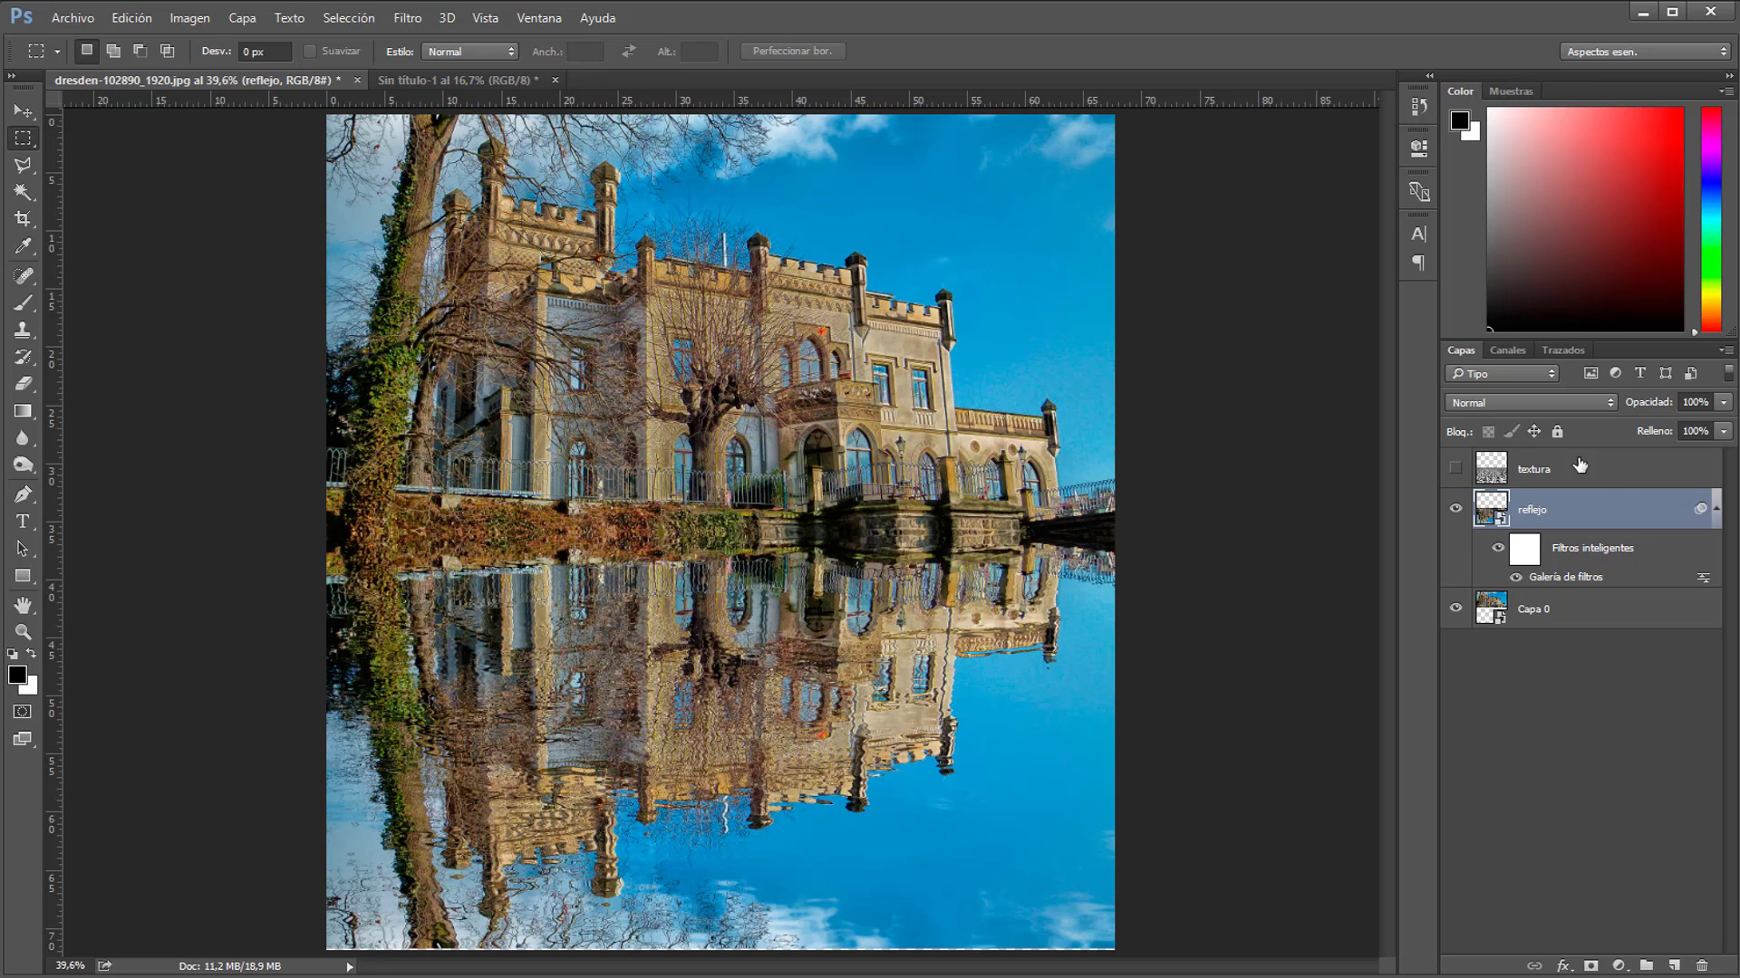
- Show the textura layer and set it to Soft Light (Luz suave) blending at 12% opacity
left_click(1456, 469)
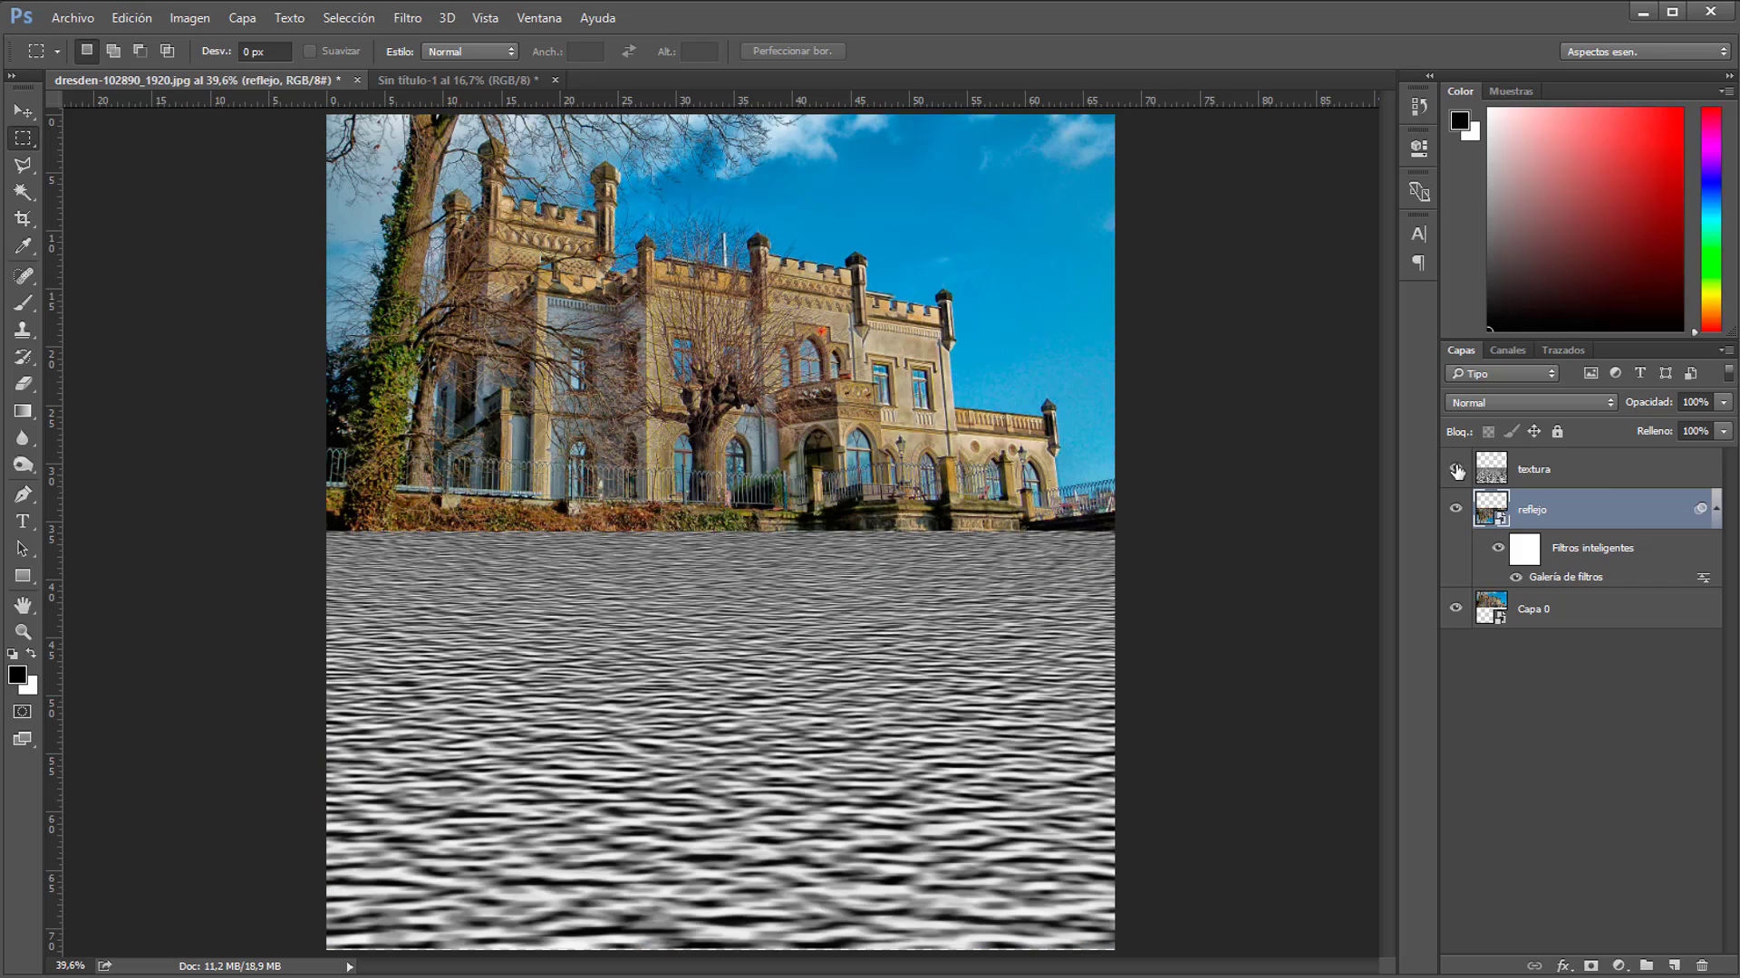
left_click(1565, 469)
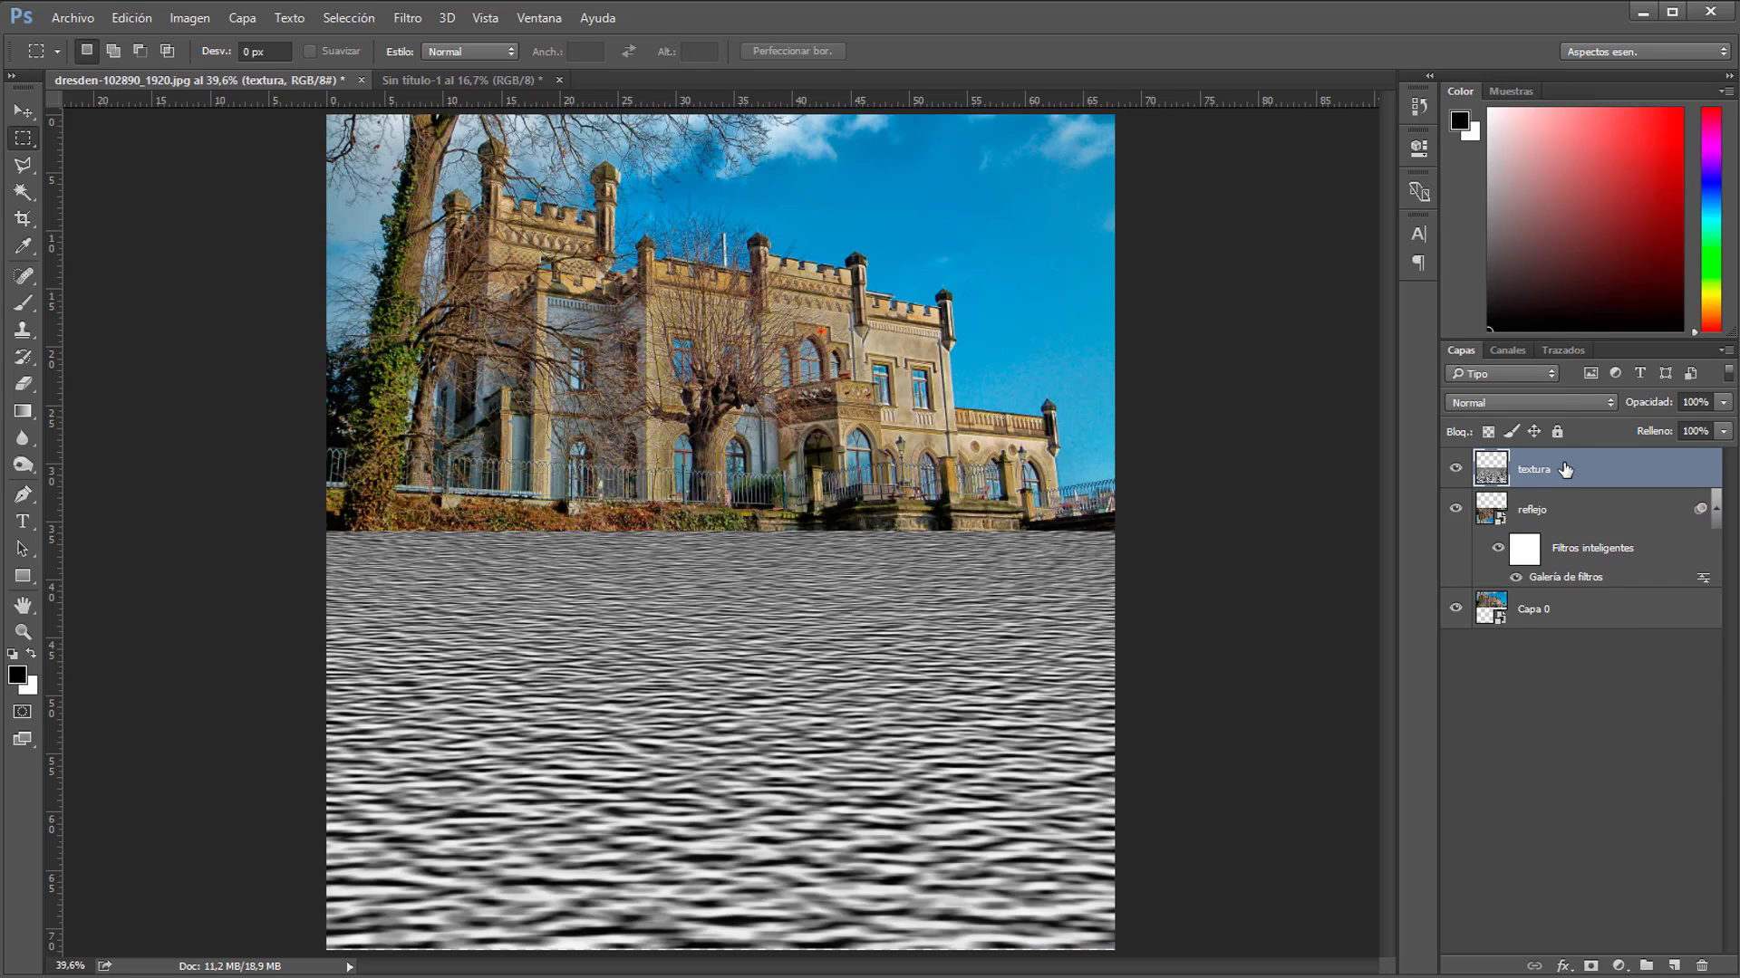
left_click(1555, 401)
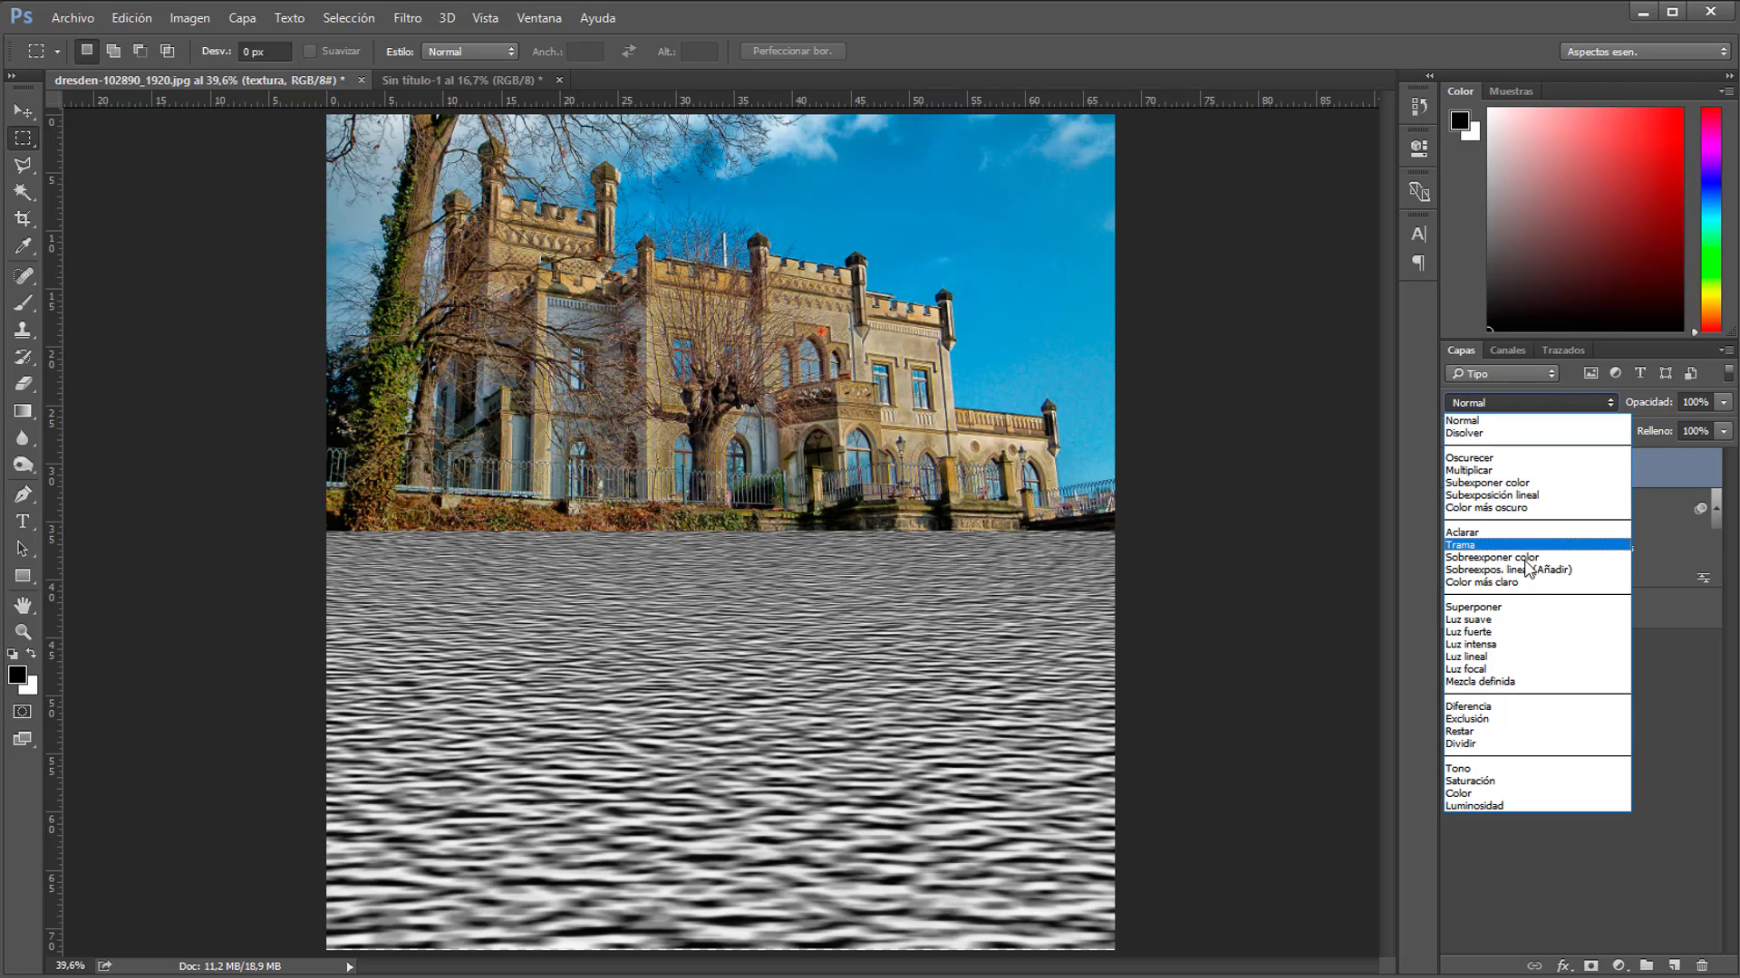
left_click(1530, 620)
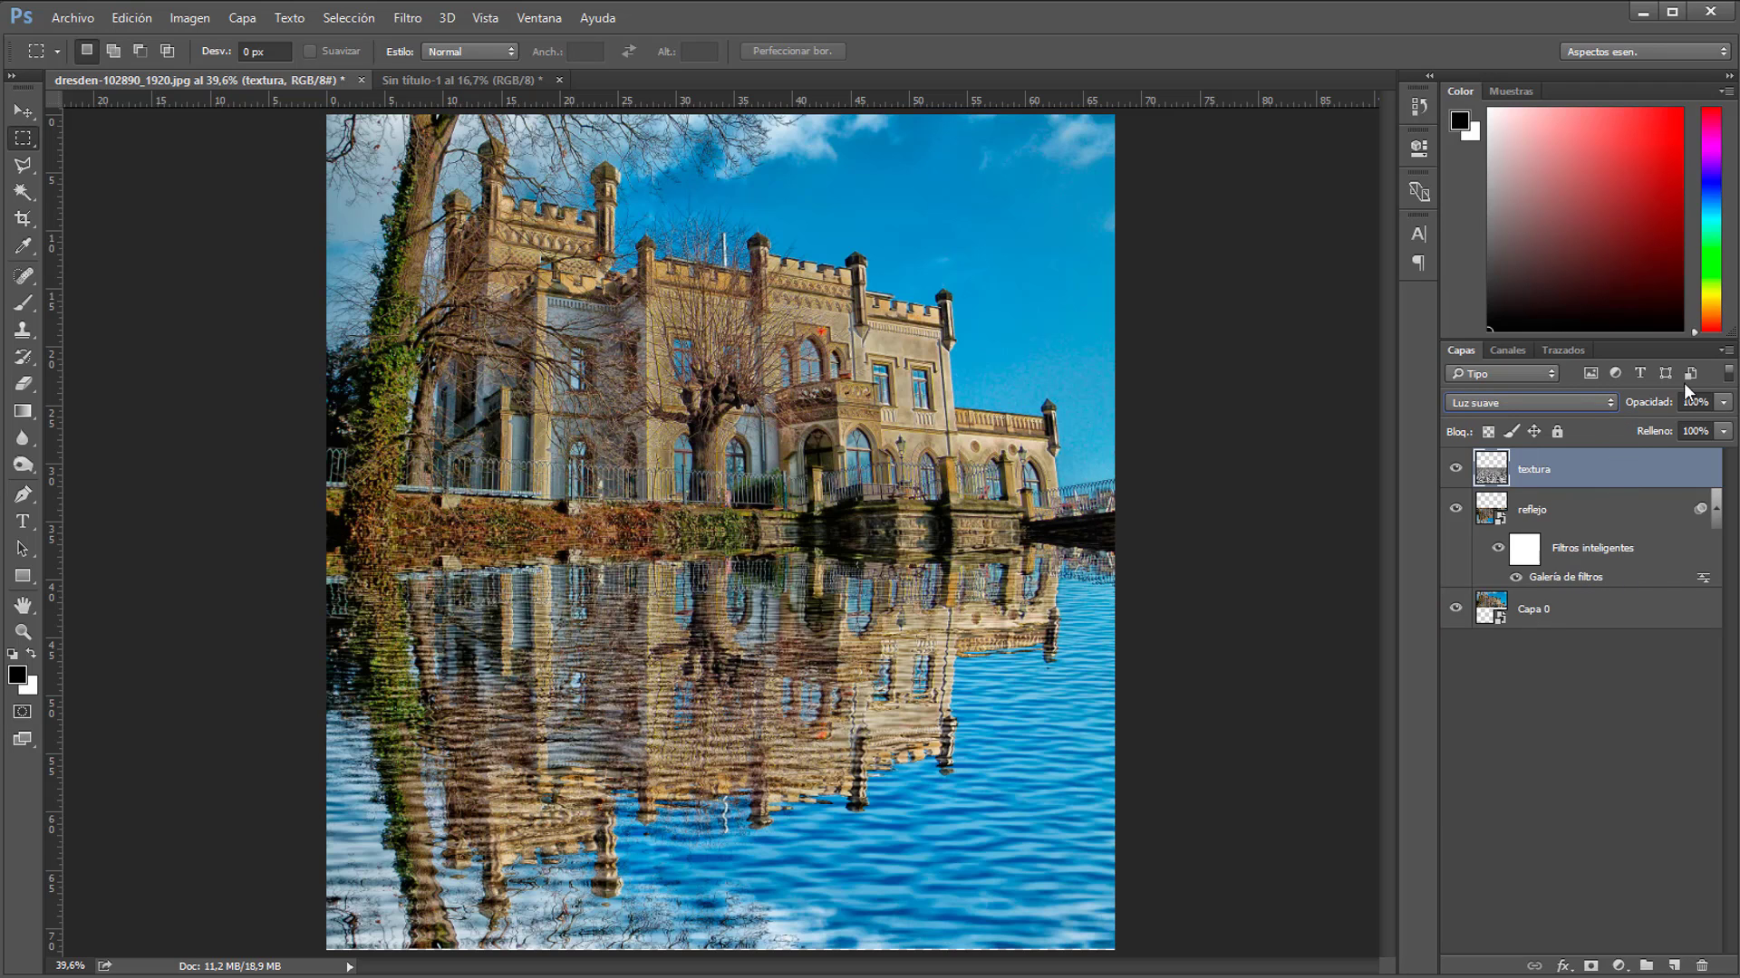
left_click(1693, 402)
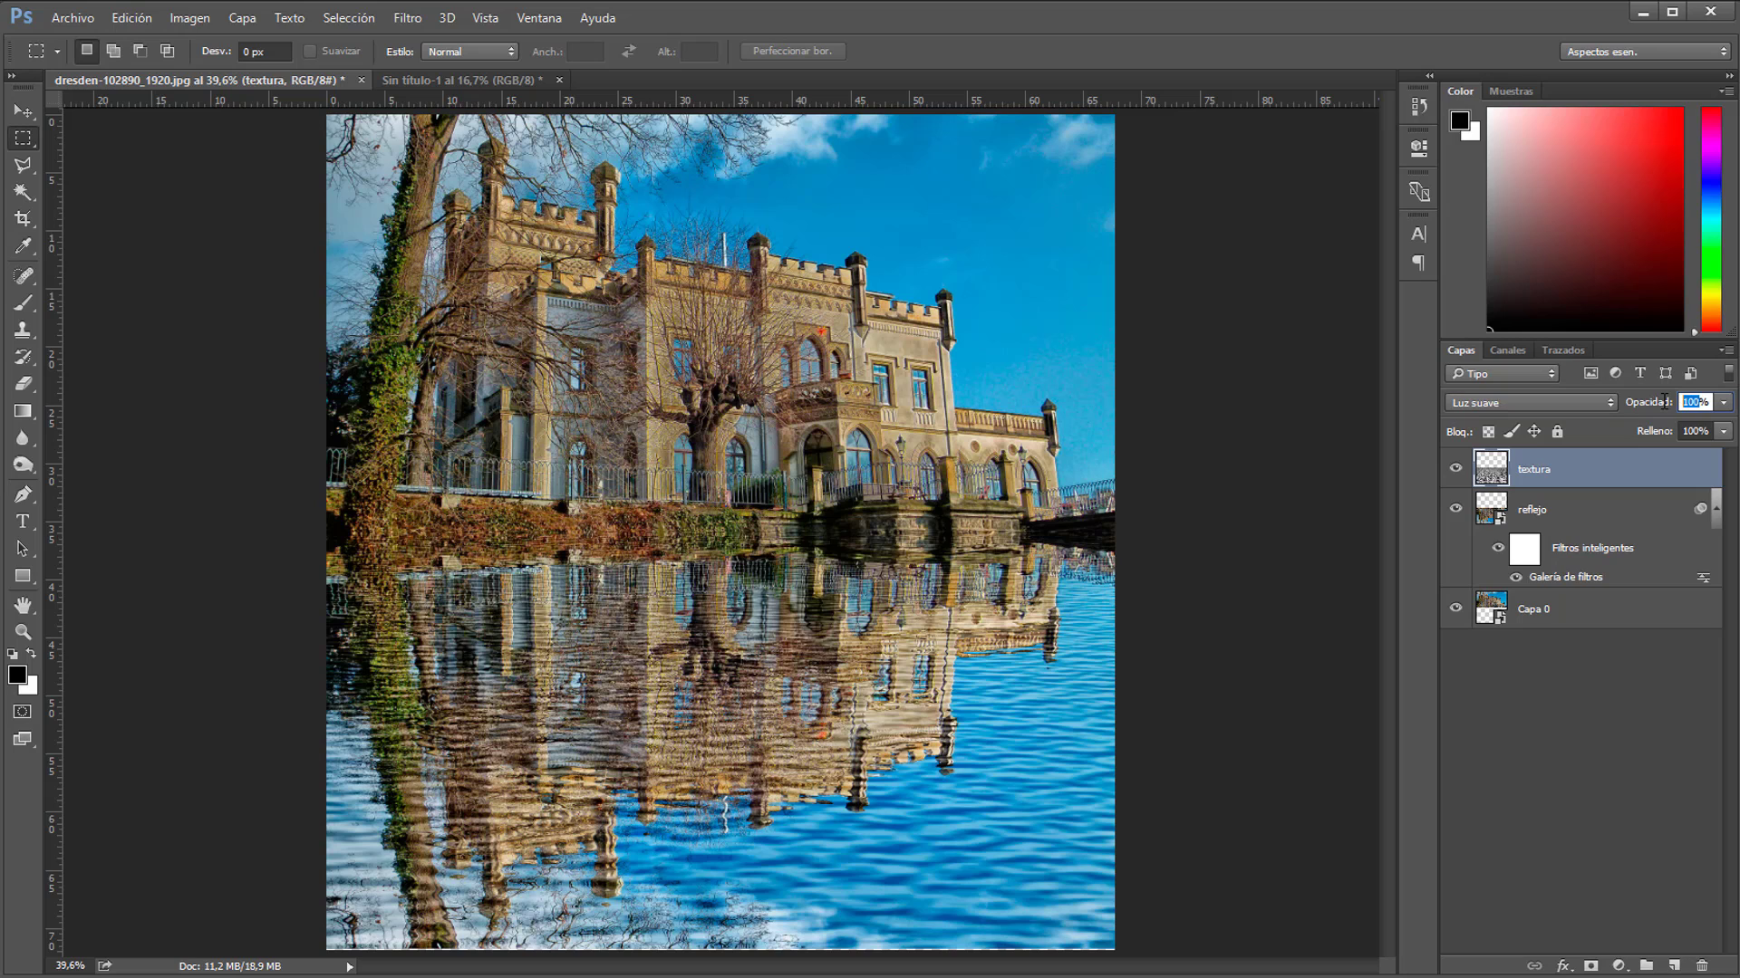
type("12")
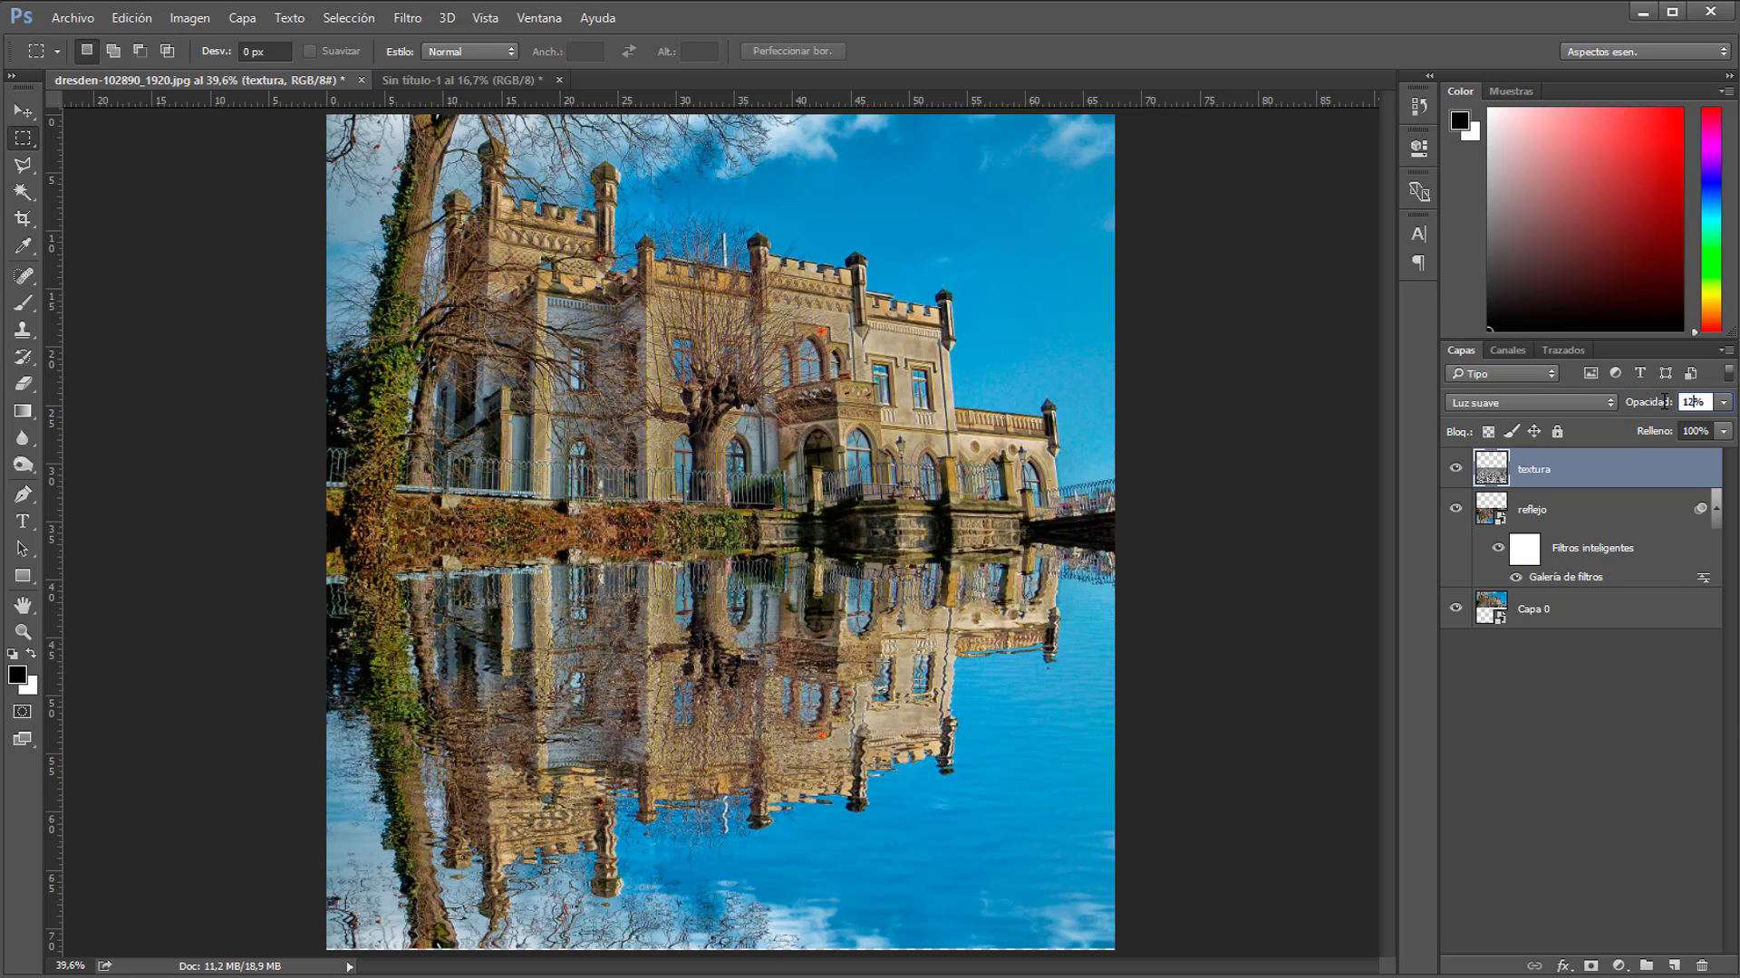
key("Return")
- Toggle the textura layer's visibility to compare the reflection with and without the ripple overlay
left_click(1454, 471)
left_click(1454, 470)
left_click(1454, 470)
left_click(1454, 470)
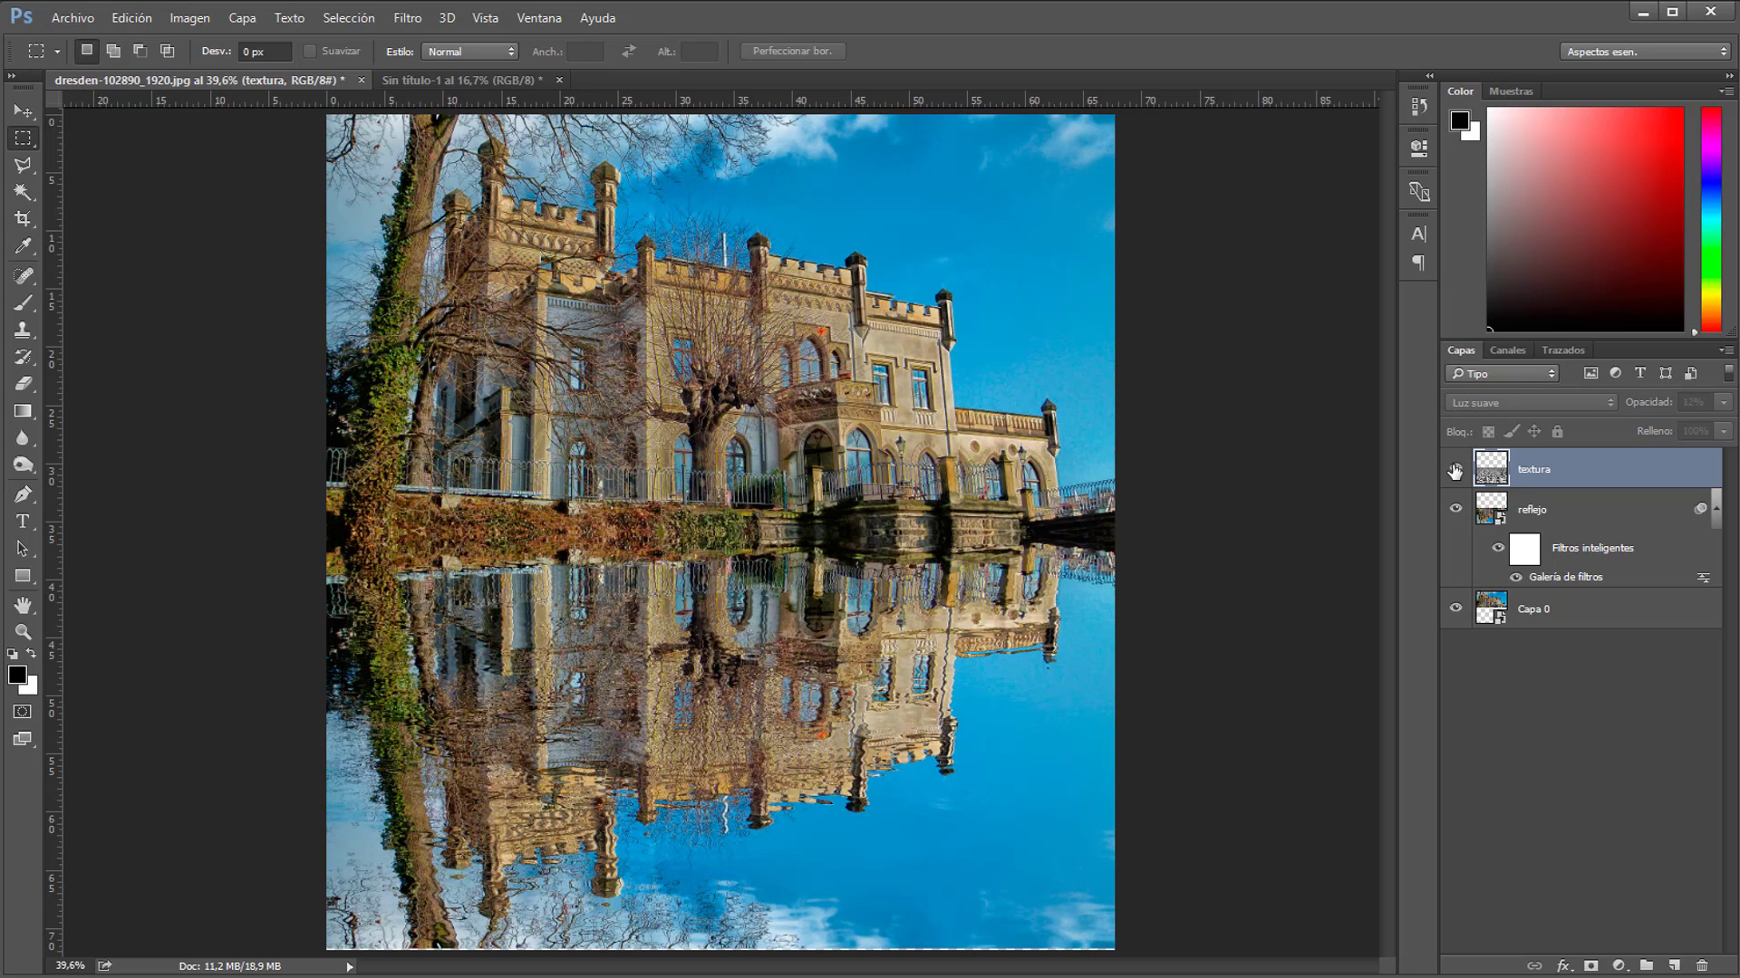
left_click(1454, 471)
left_click(1454, 470)
left_click(1455, 471)
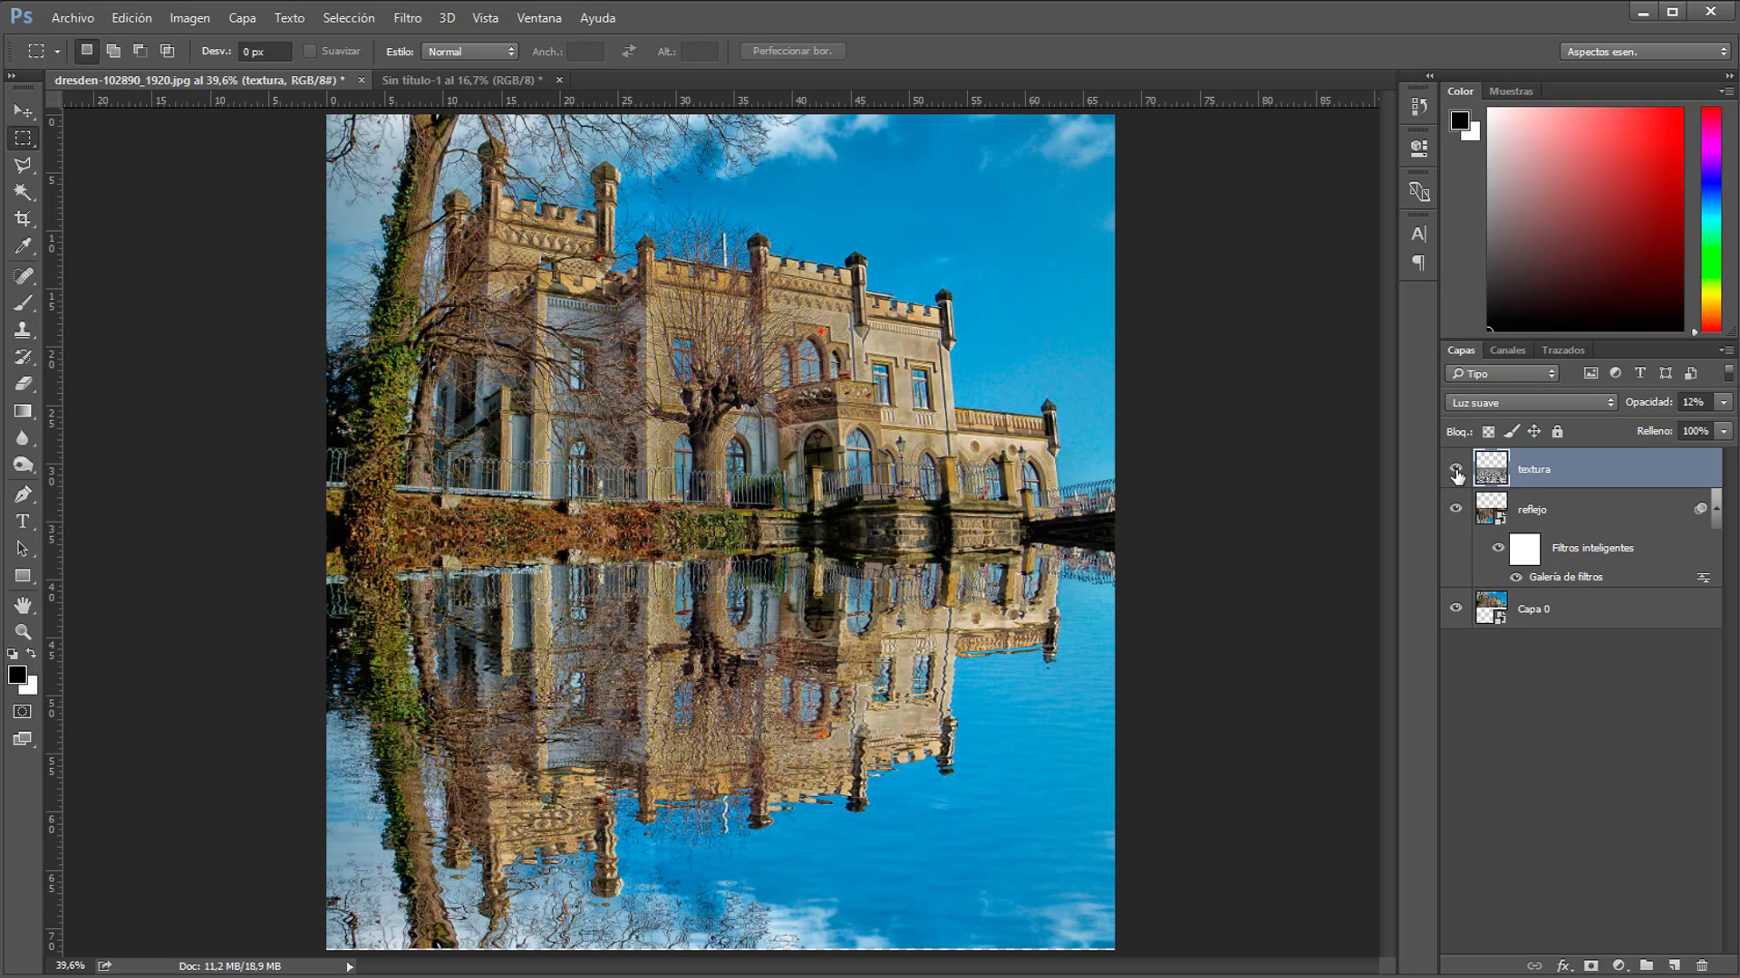
- Raise the textura layer's opacity to 15% and deselect all layers
left_click(1724, 403)
left_click_drag(1644, 423, 1656, 423)
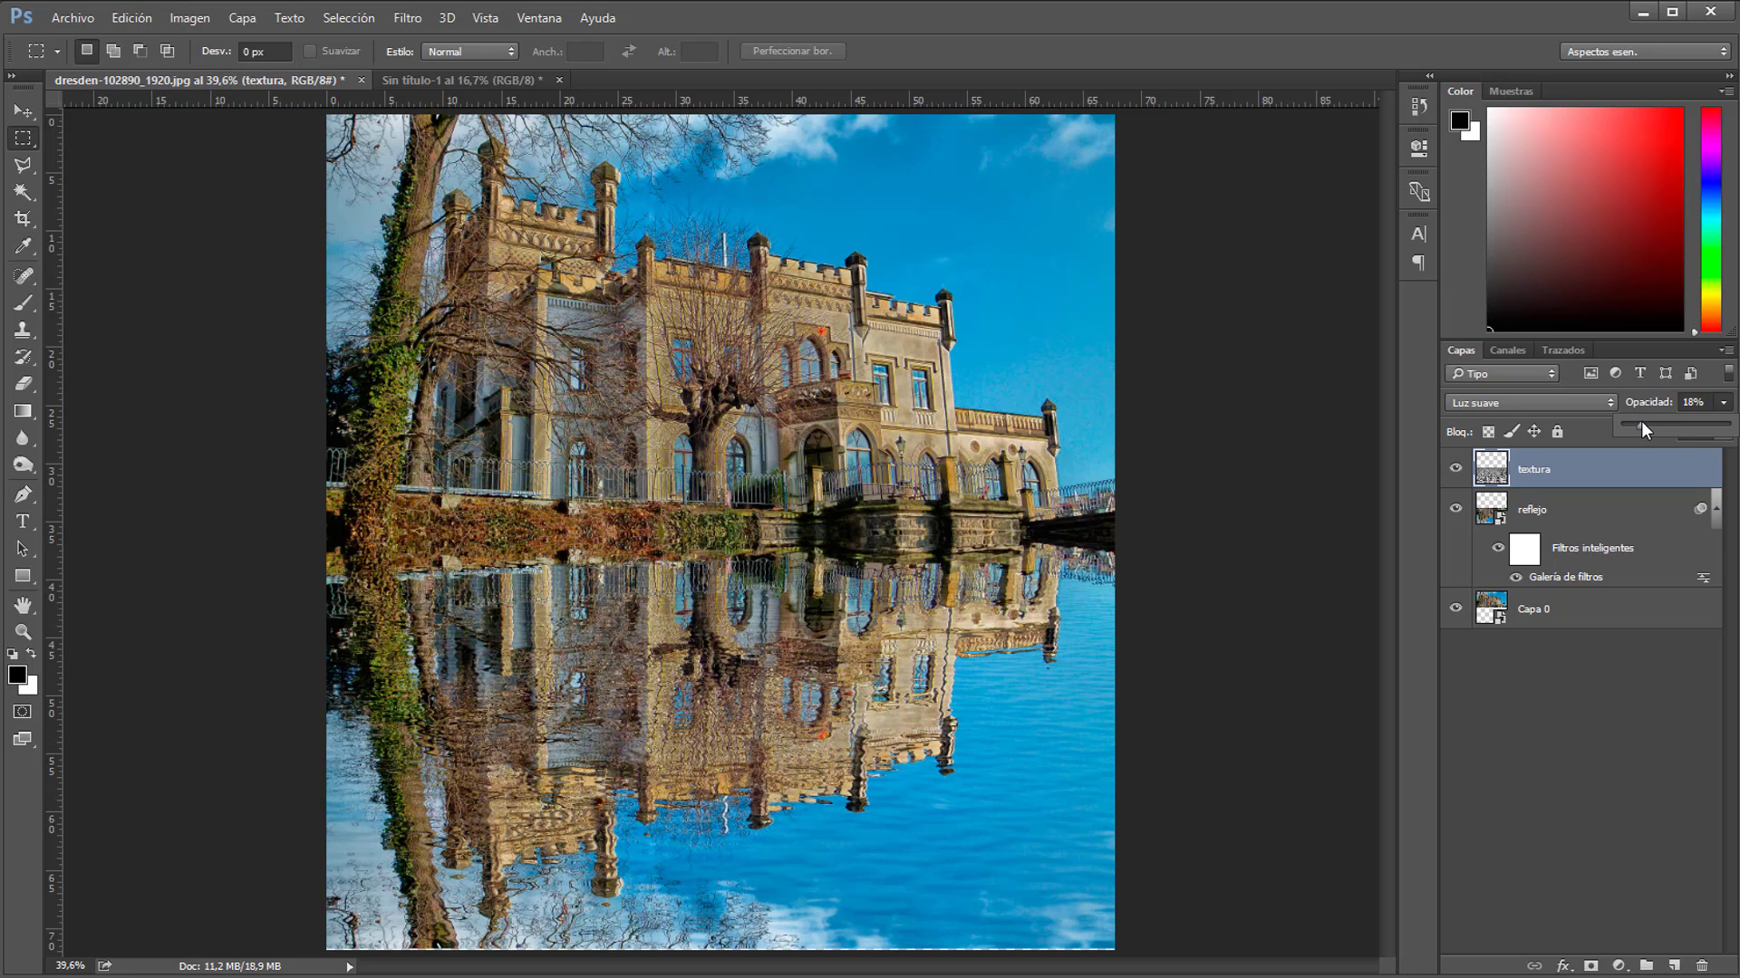
left_click(1691, 400)
left_click_drag(1687, 400, 1696, 401)
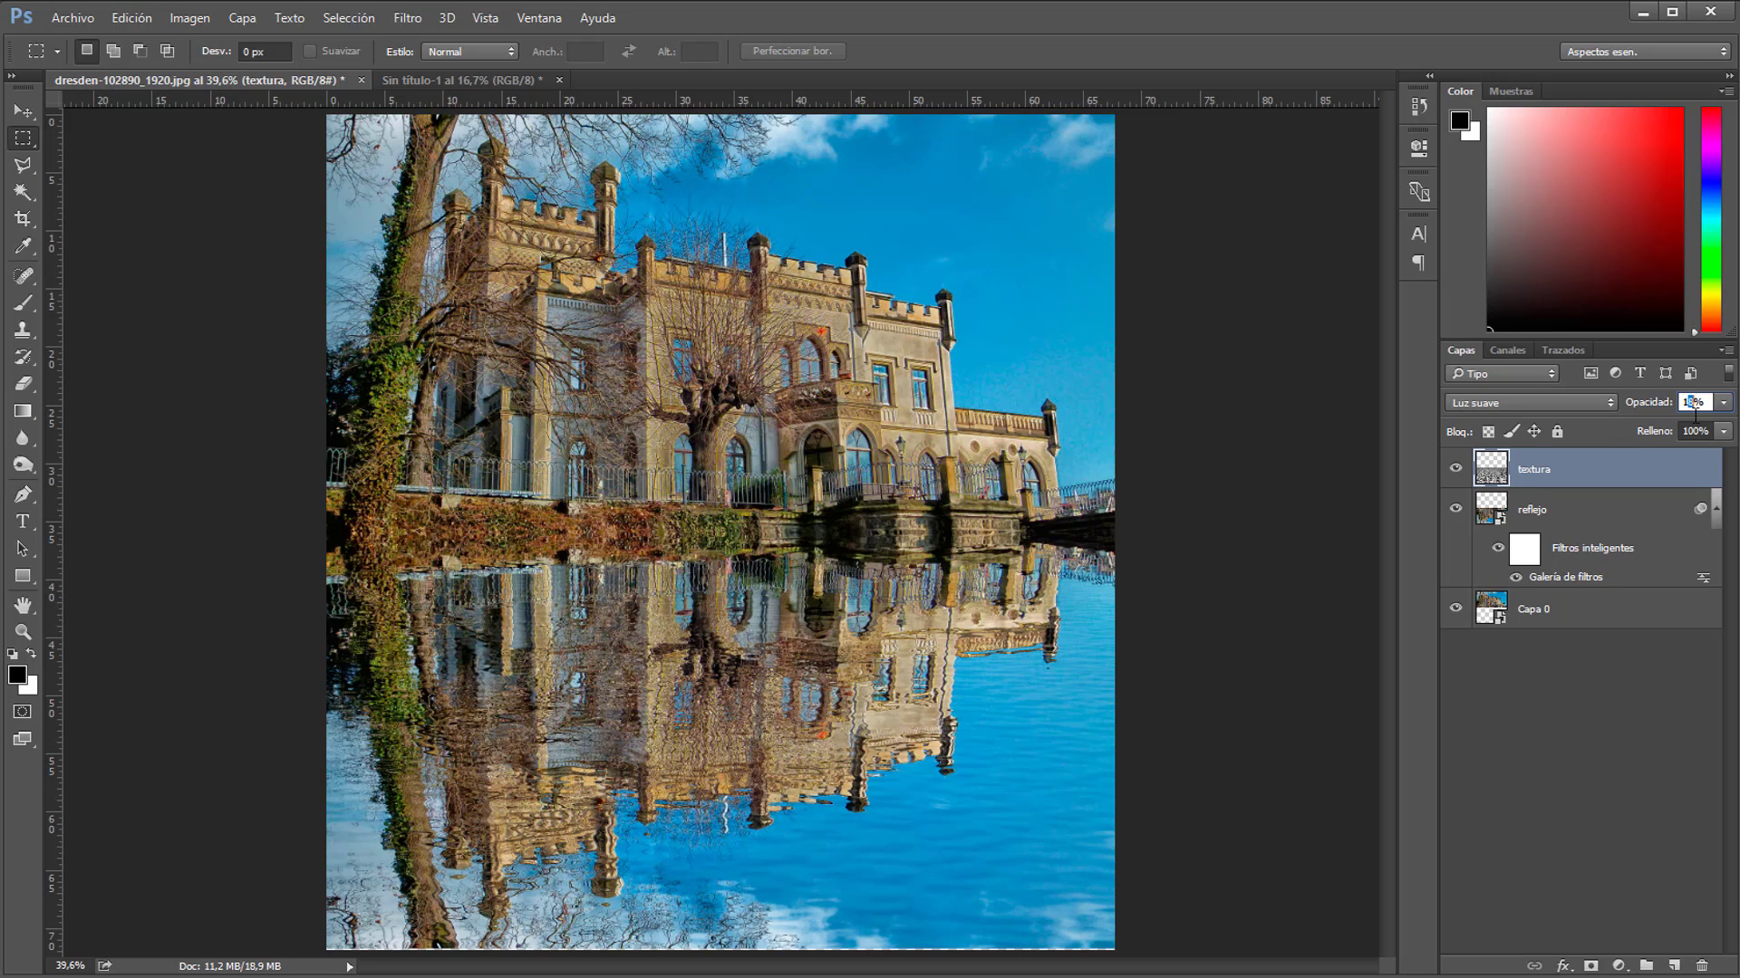
type("5")
key("Return")
left_click(1574, 736)
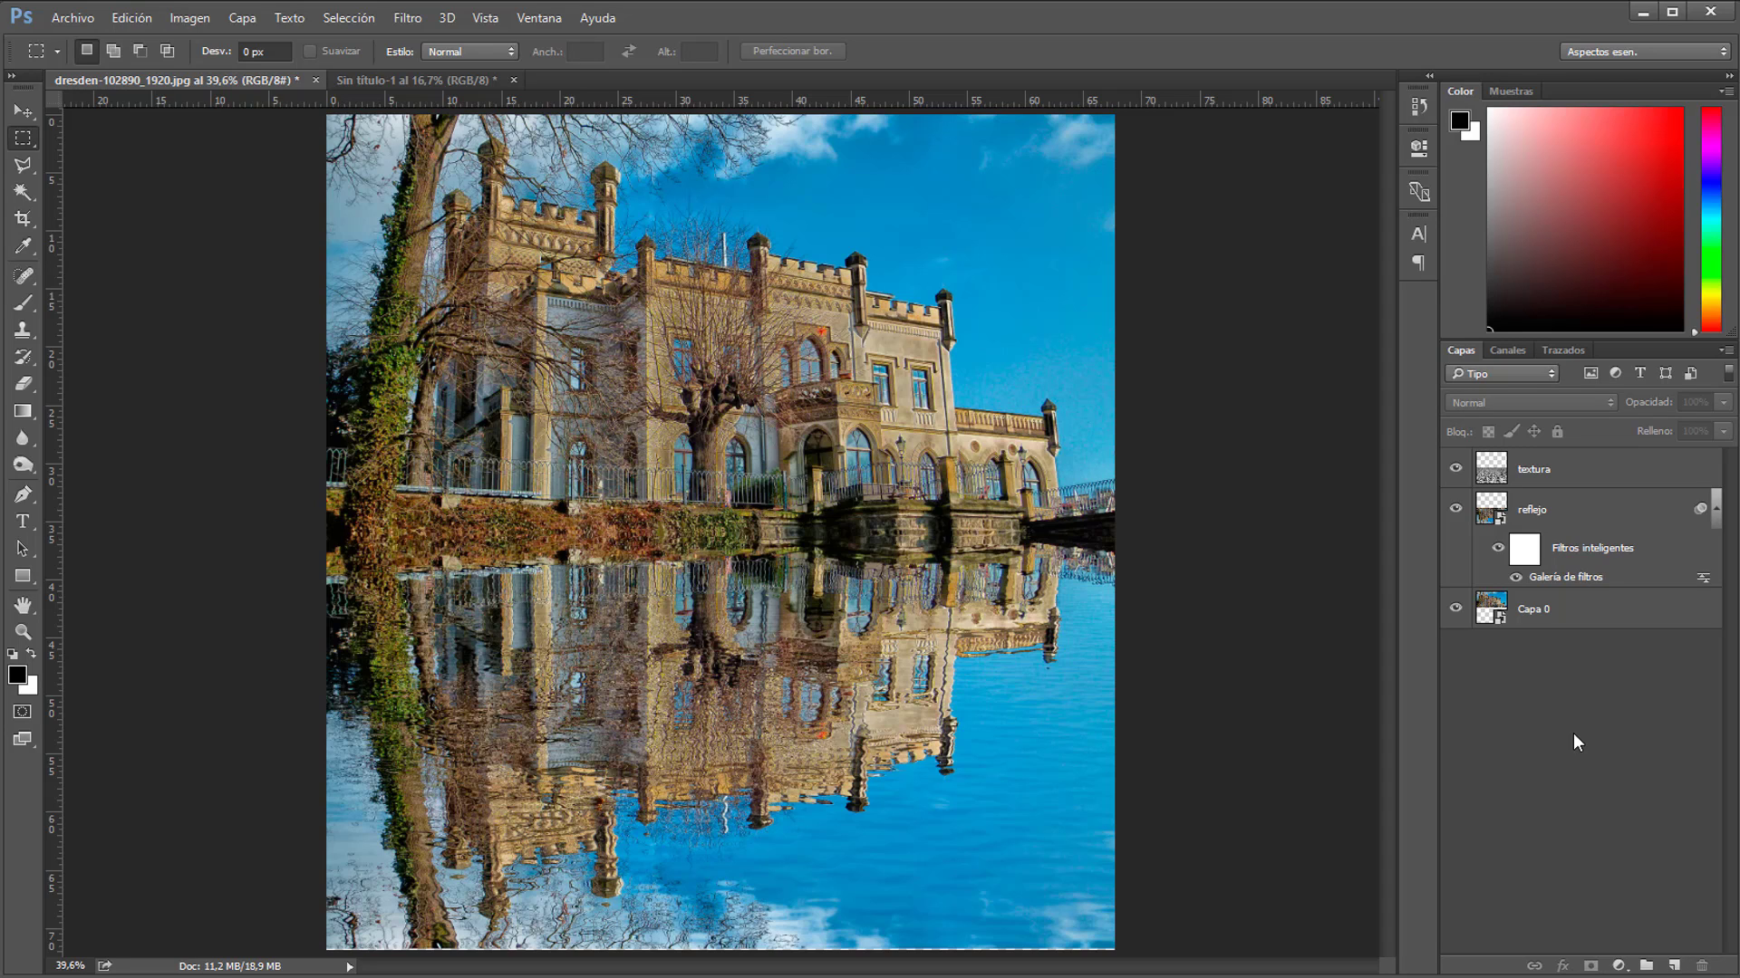
- Sample the blue of the sky above the castle as the foreground colour with the Eyedropper
left_click(23, 246)
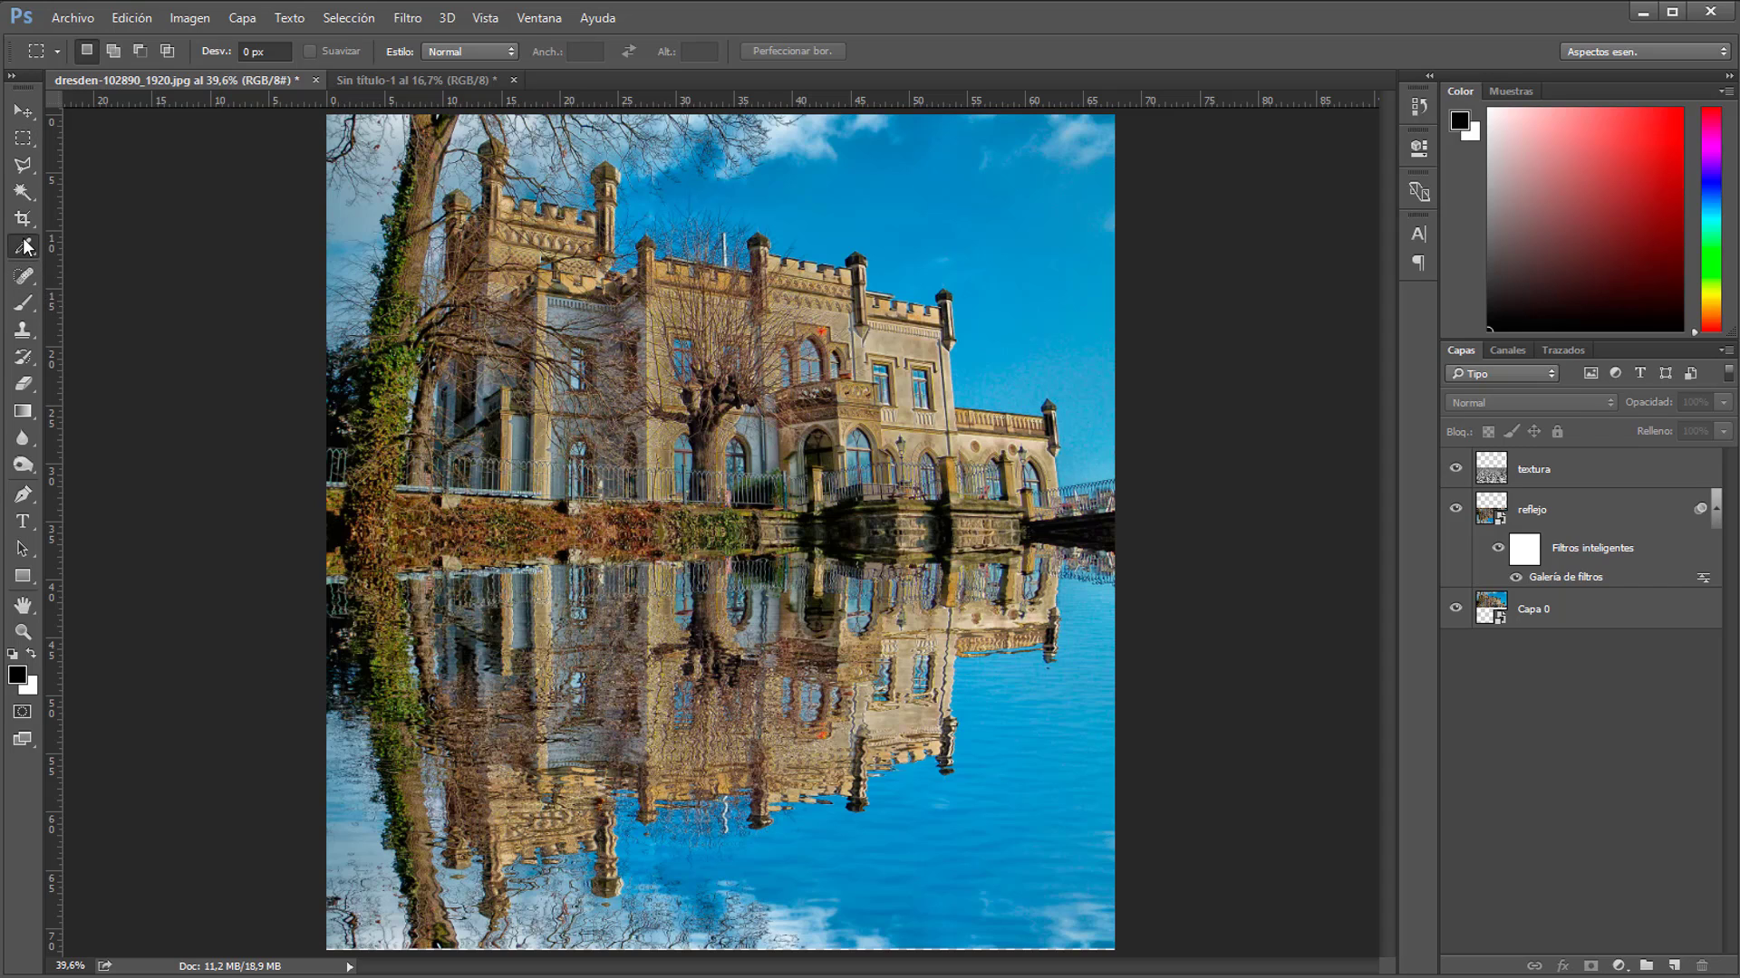
left_click(872, 162)
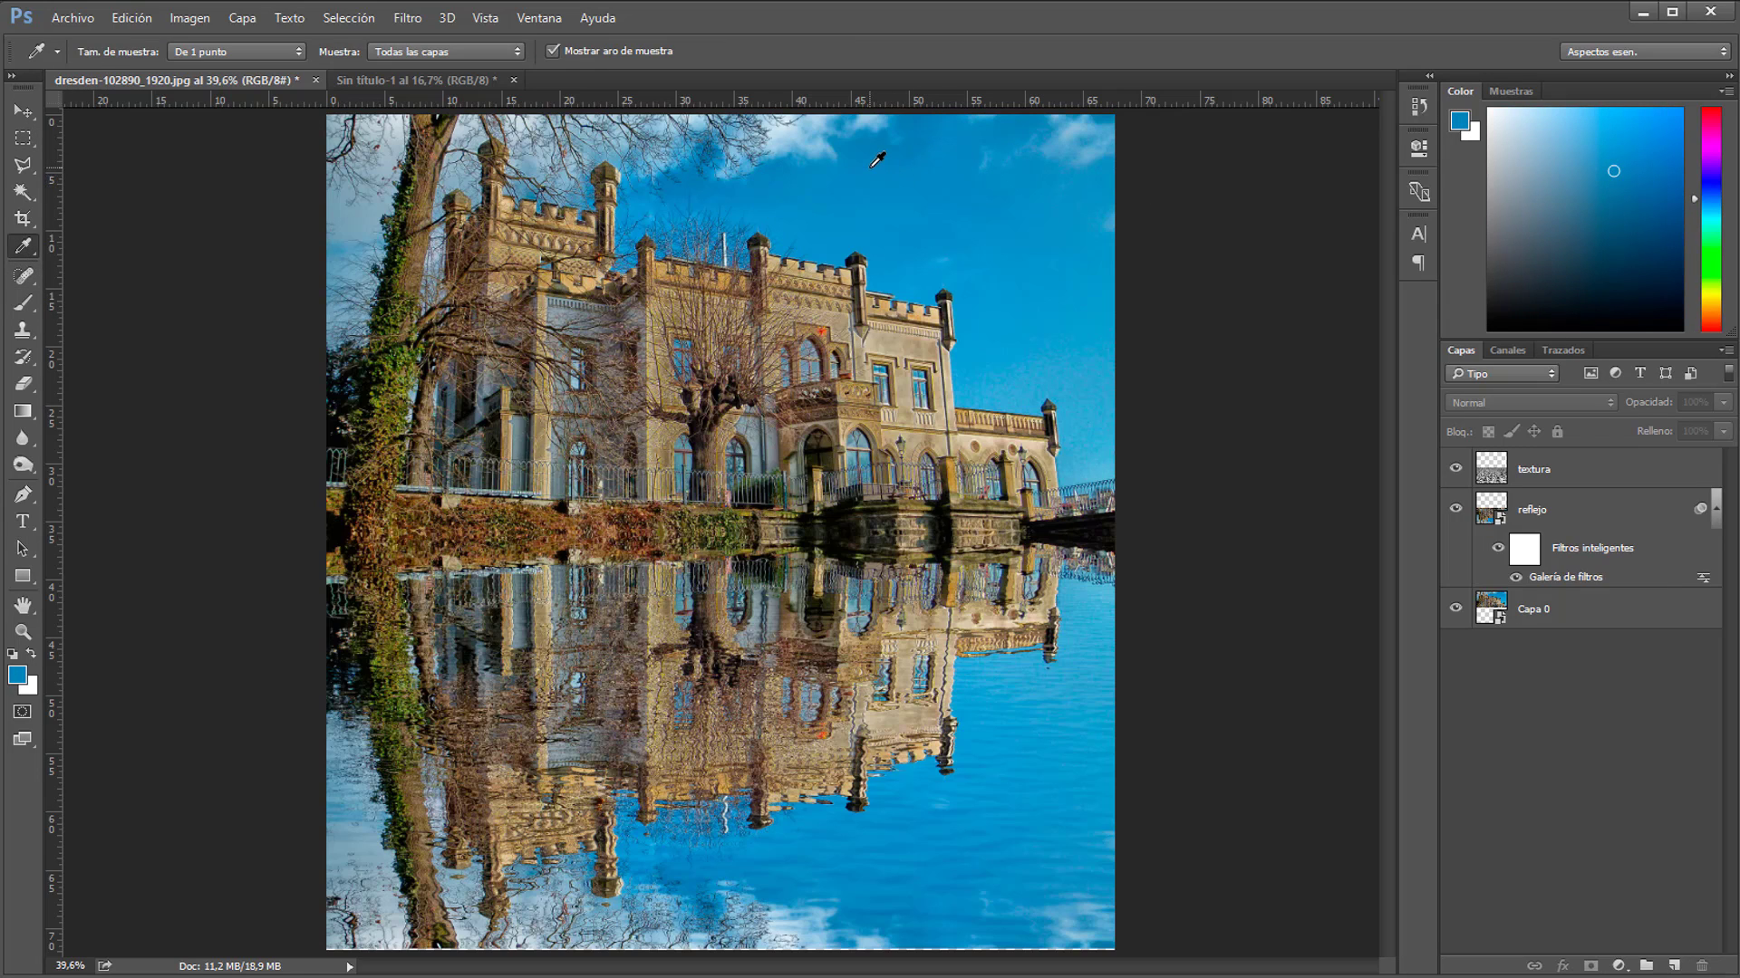
left_click(871, 166)
- Add a solid colour fill layer in blue #4285bc above the reflejo layer and clip it to that layer
left_click(1534, 514)
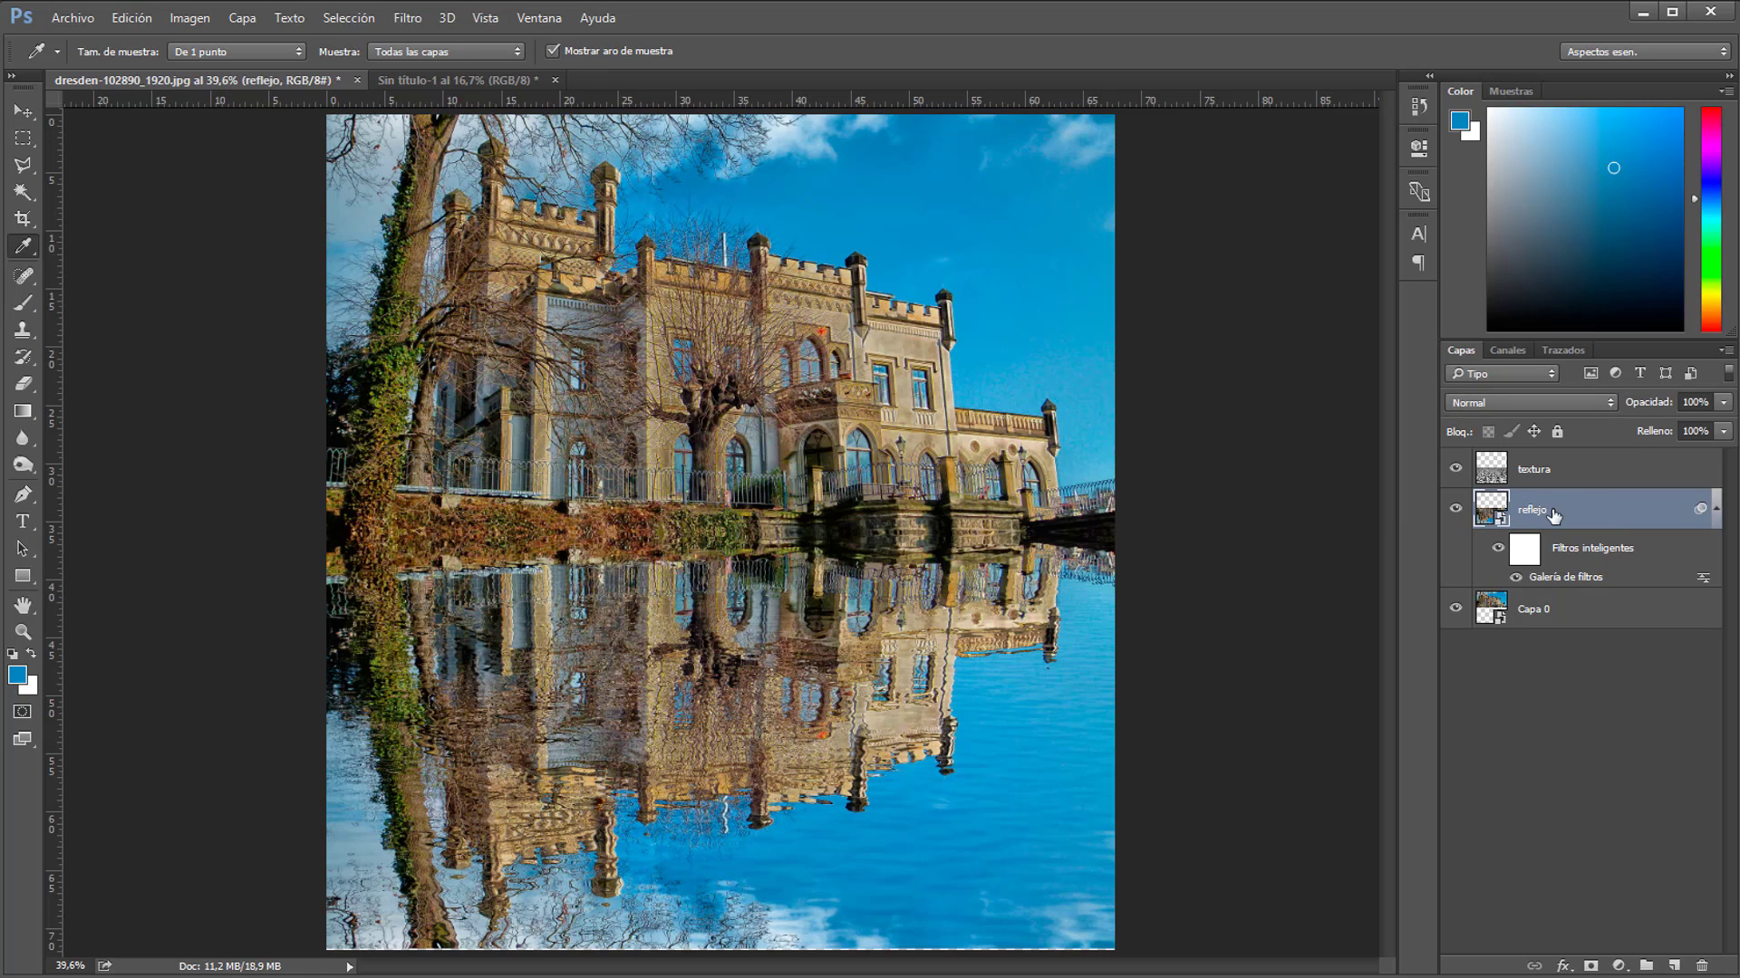
left_click(1622, 966)
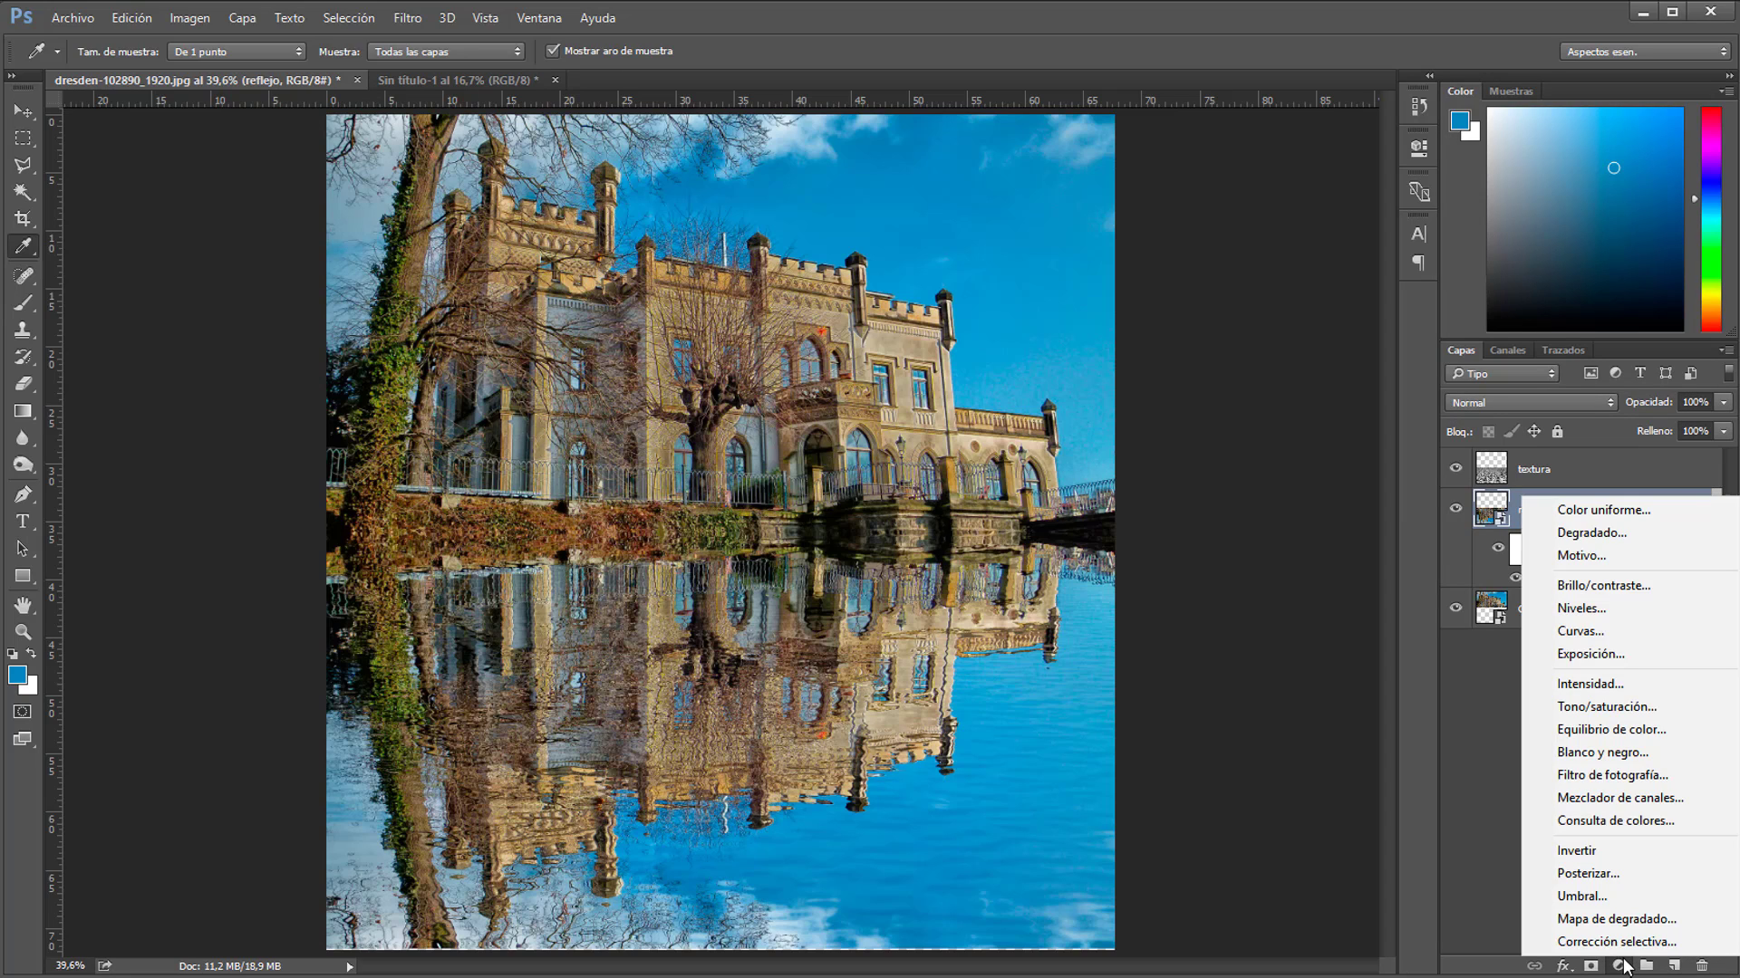
left_click(1577, 511)
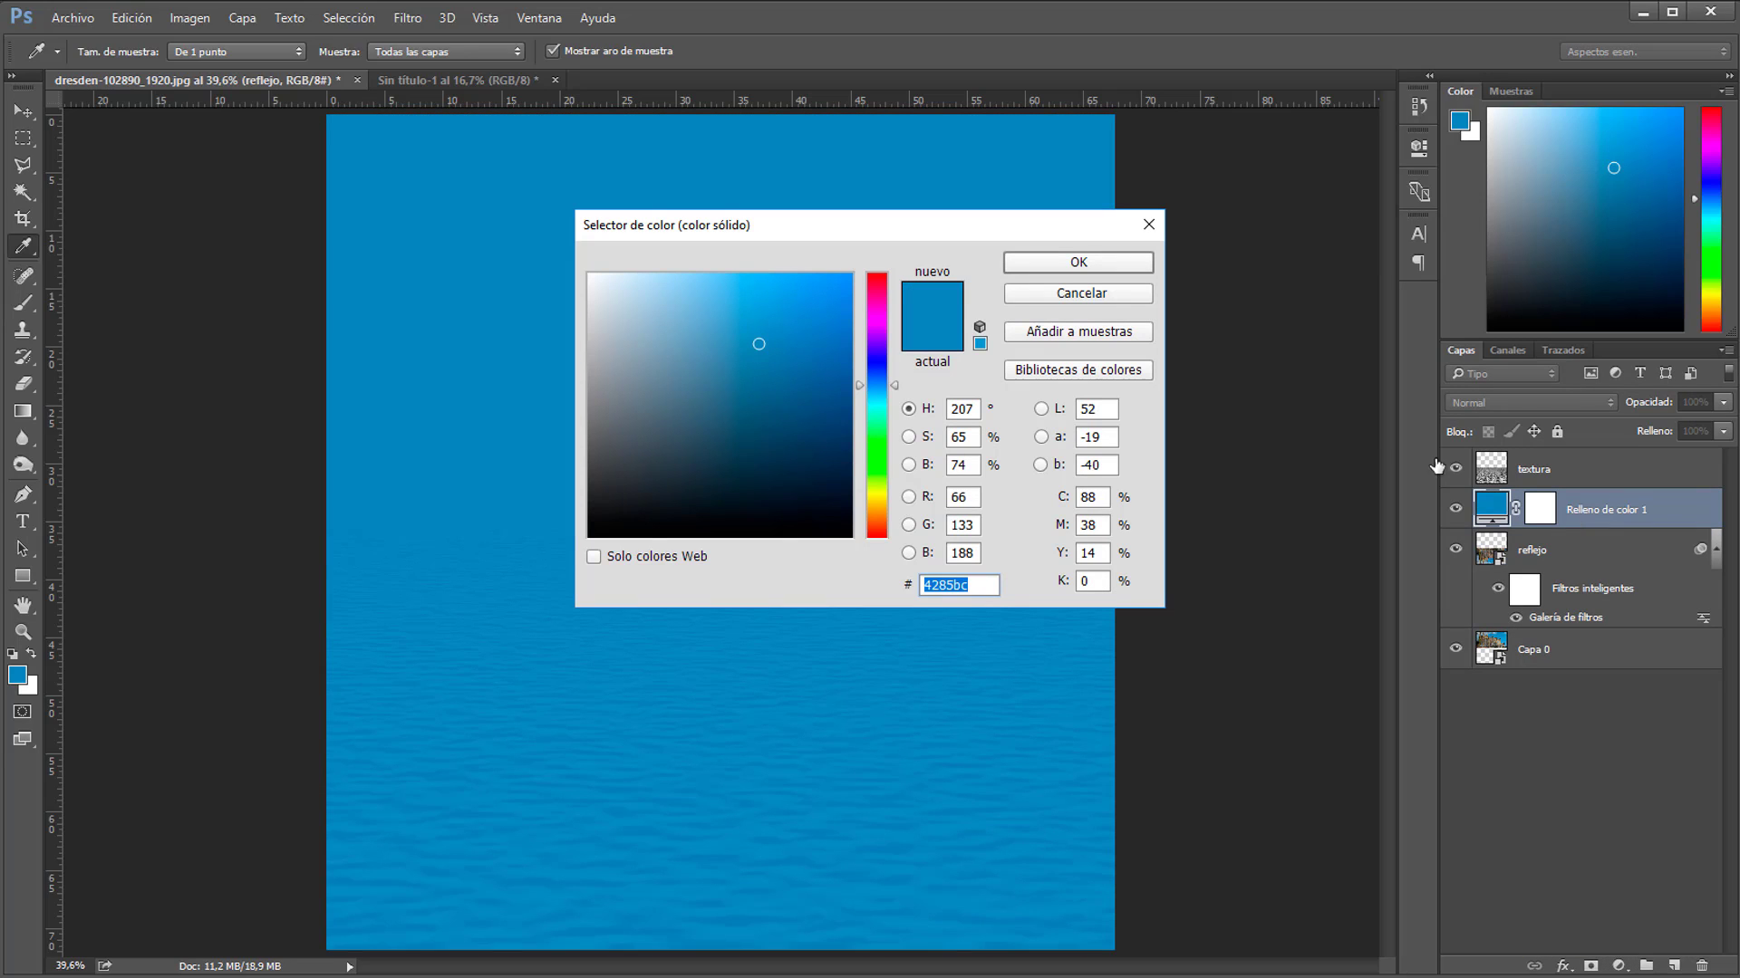
left_click(1107, 261)
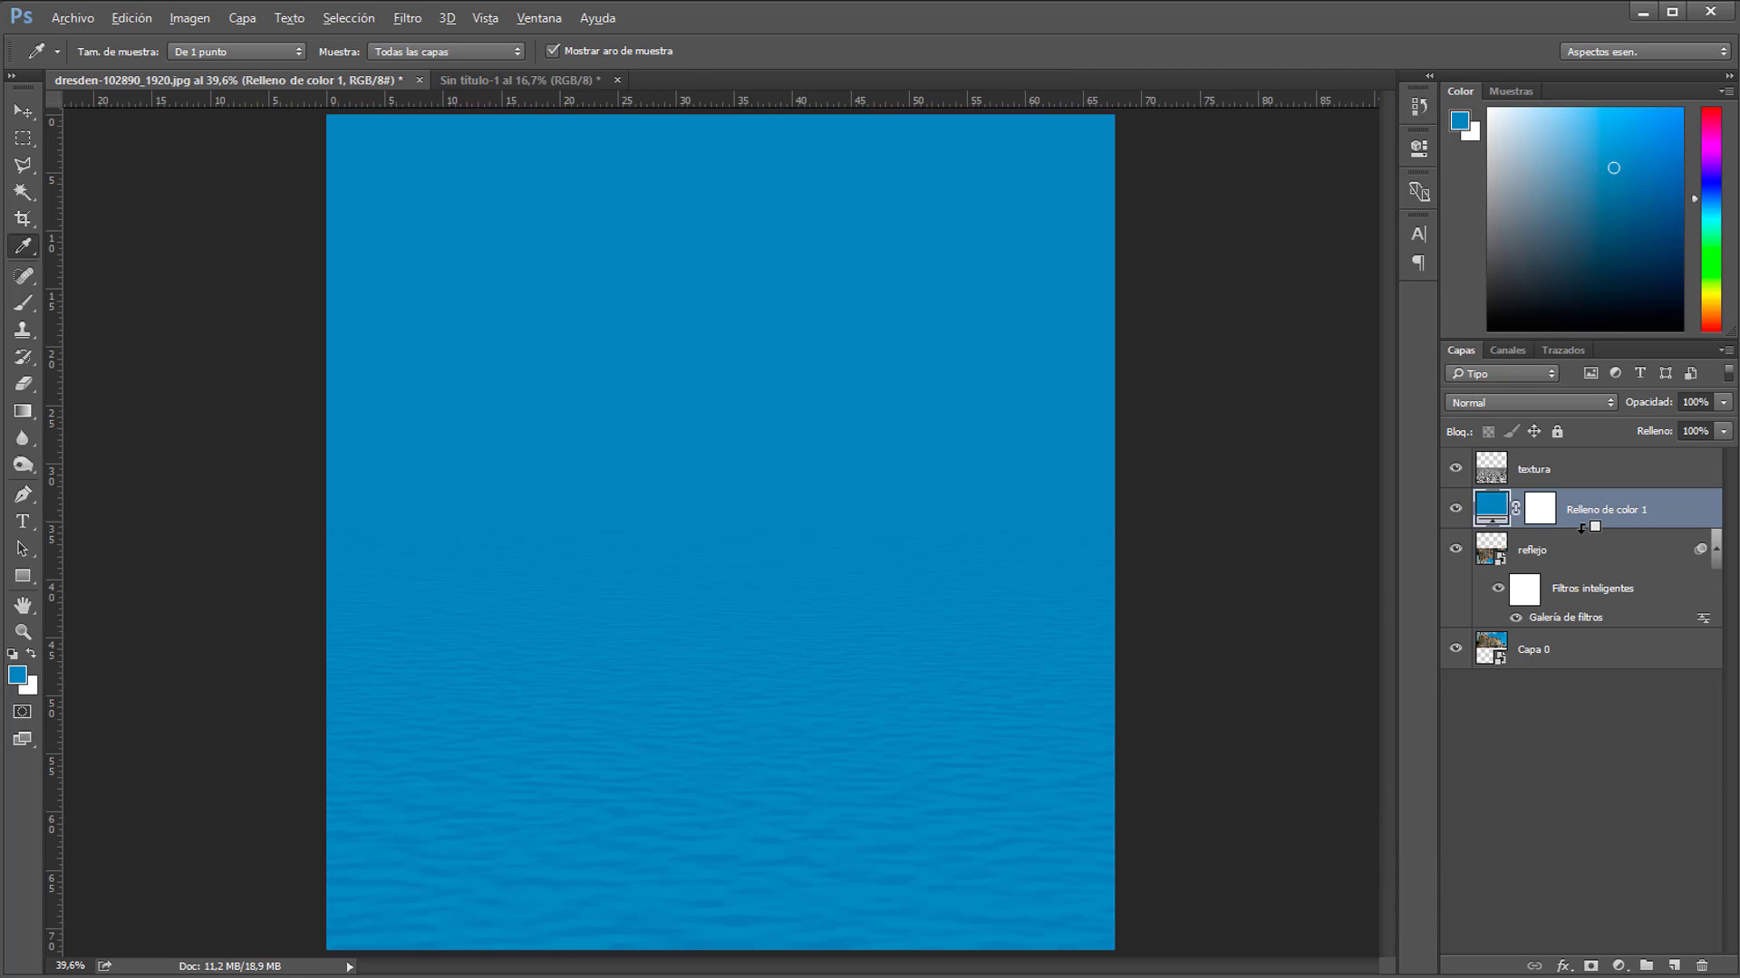
left_click(1581, 529, "alt")
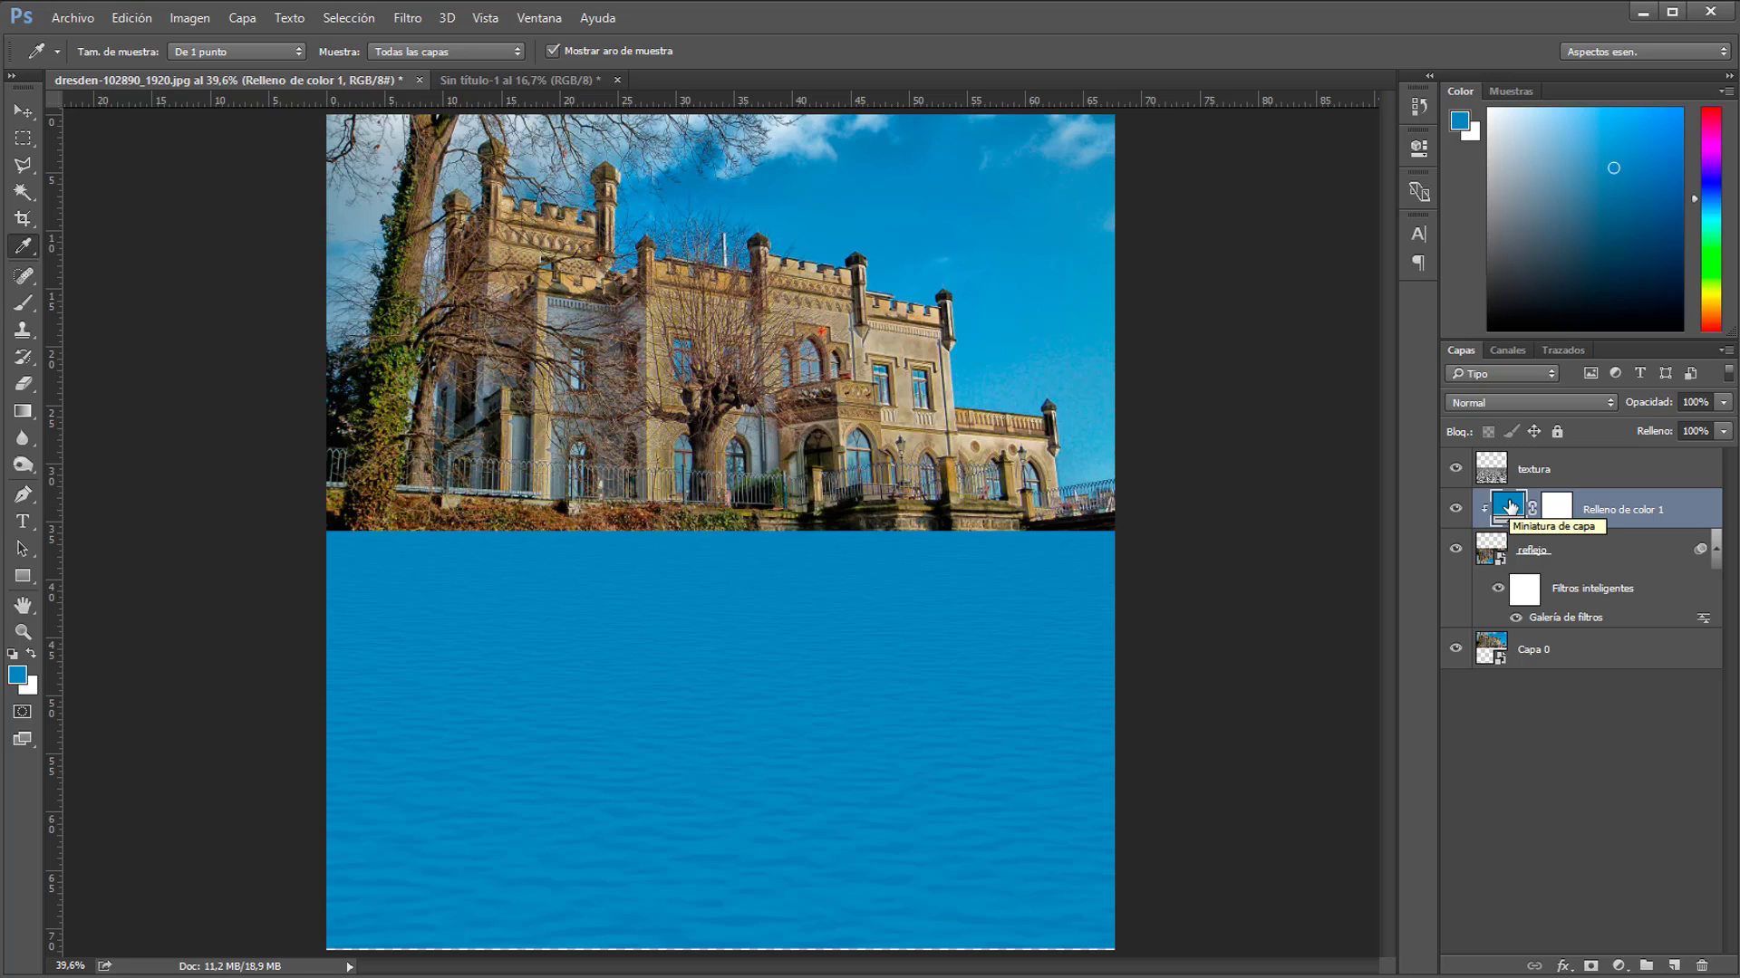
- Set the blue fill layer to Multiply (Multiplicar) blending at 25% opacity and deselect all layers
left_click(1521, 401)
left_click(1493, 469)
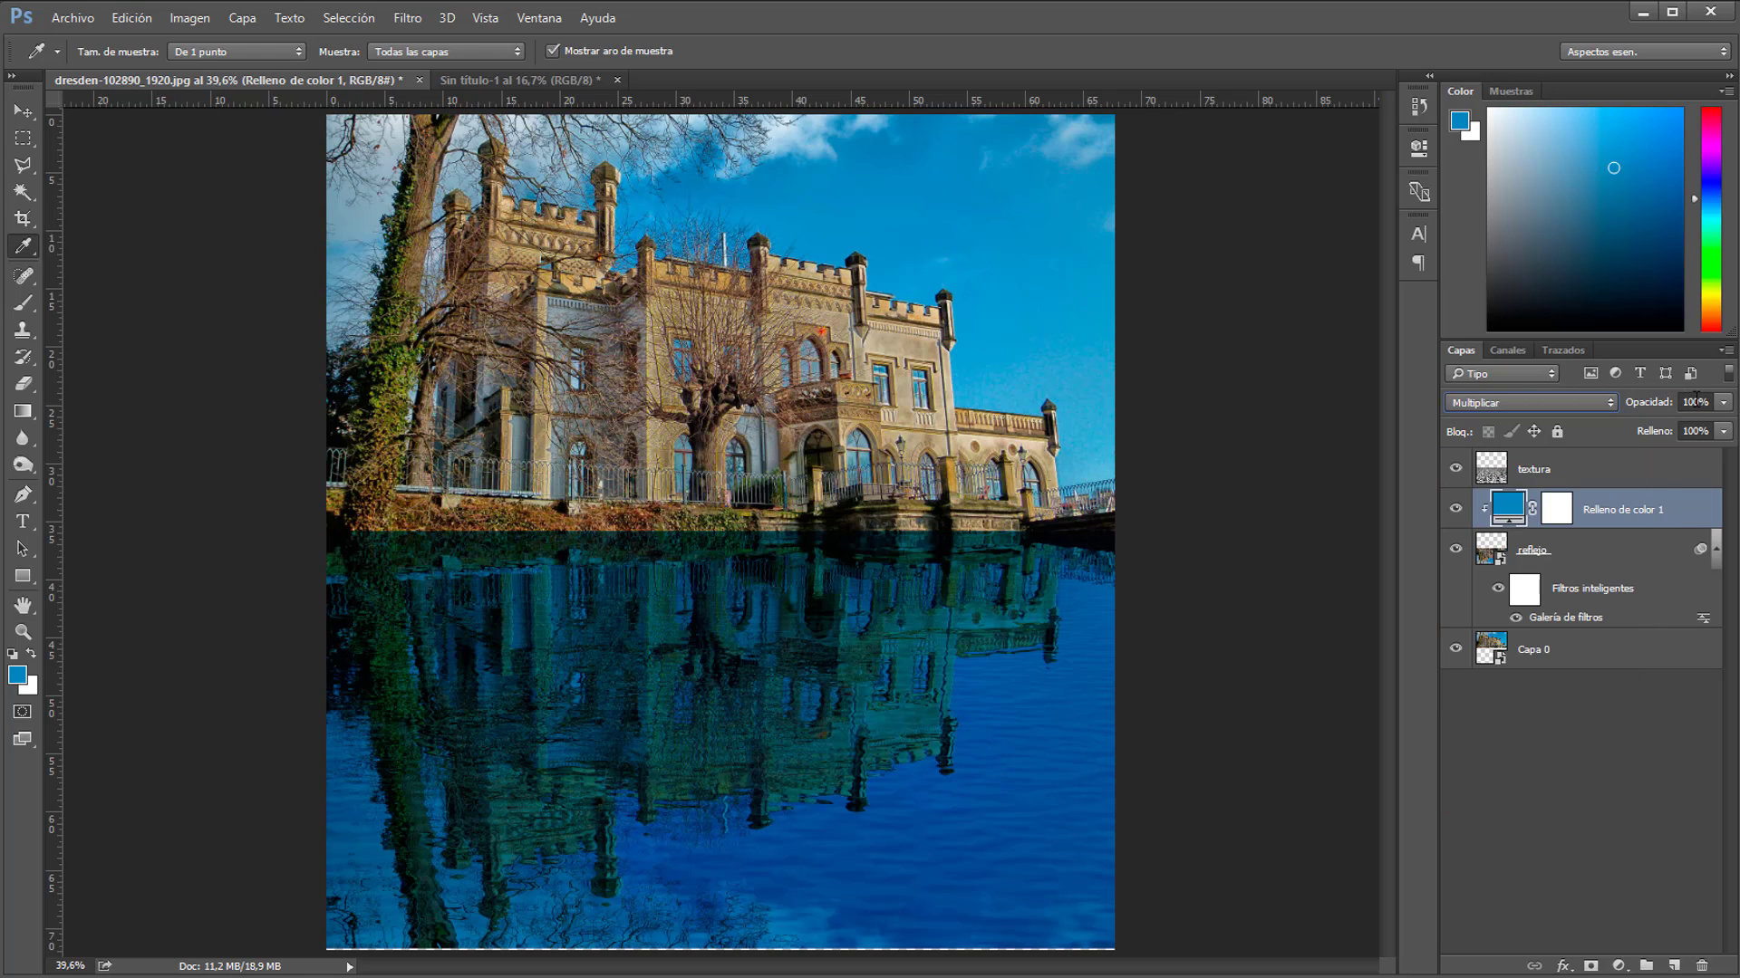
left_click_drag(1696, 400, 1676, 402)
type("25")
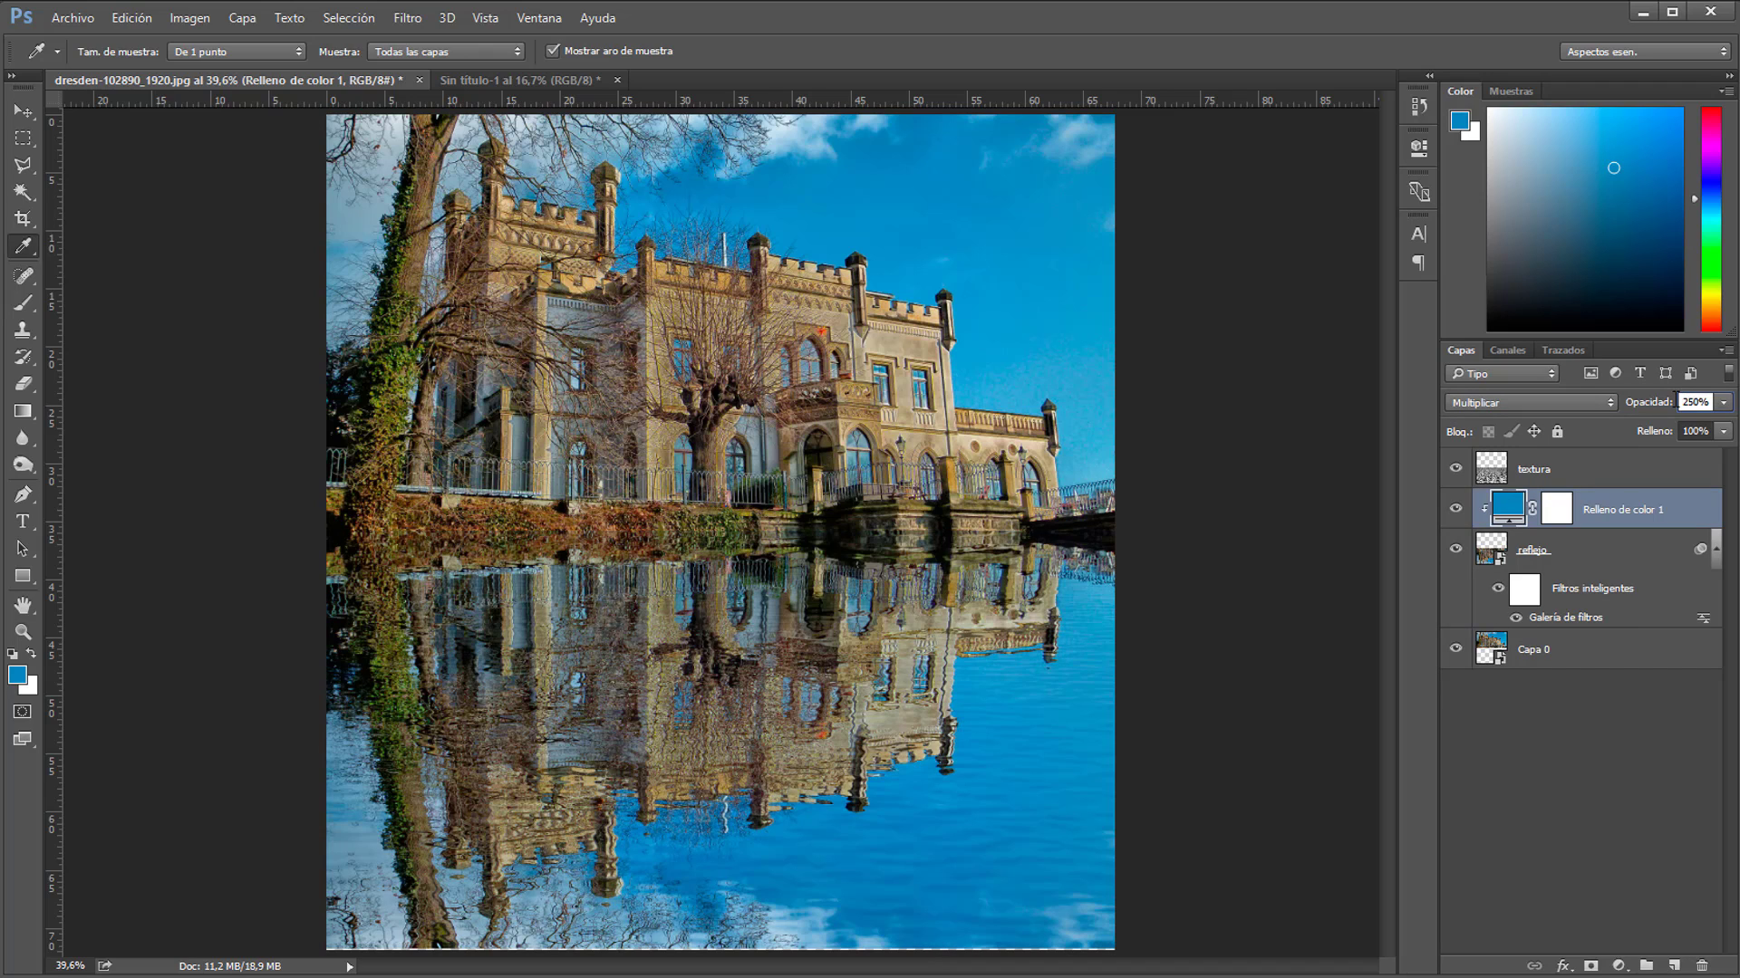
left_click(1644, 719)
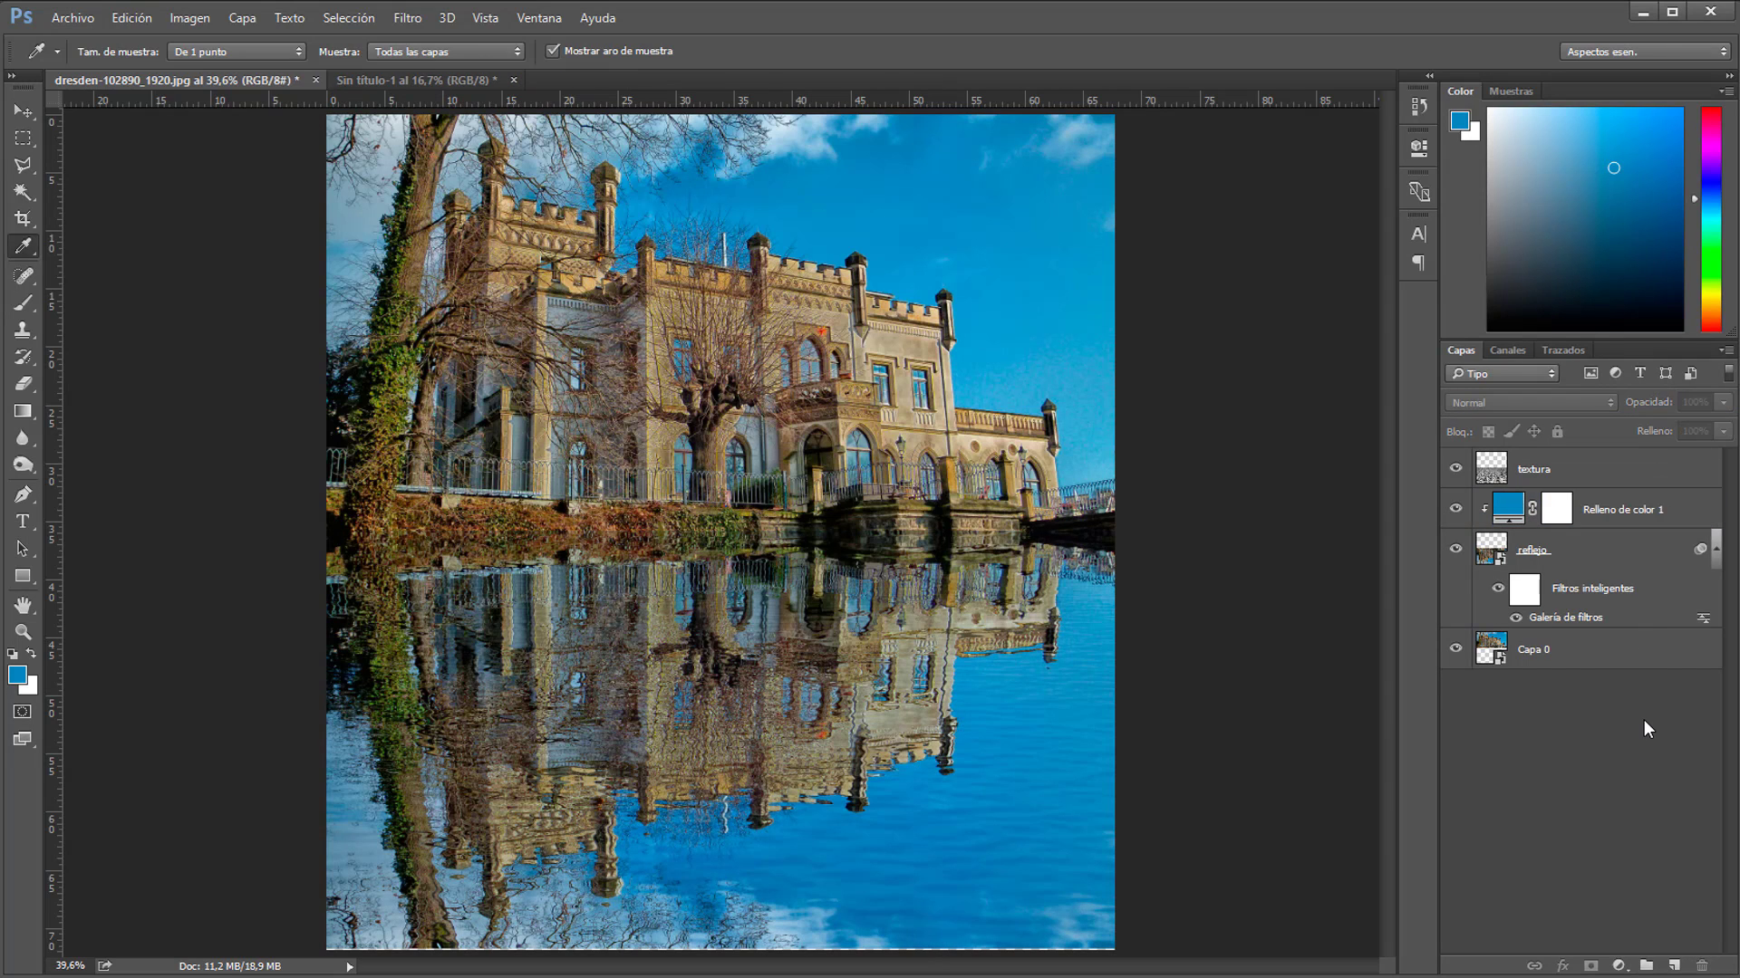
- Toggle the blue fill layer's visibility to compare the water with and without the tint
left_click(1458, 509)
left_click(1458, 509)
left_click(1458, 509)
left_click(1458, 509)
left_click(1458, 509)
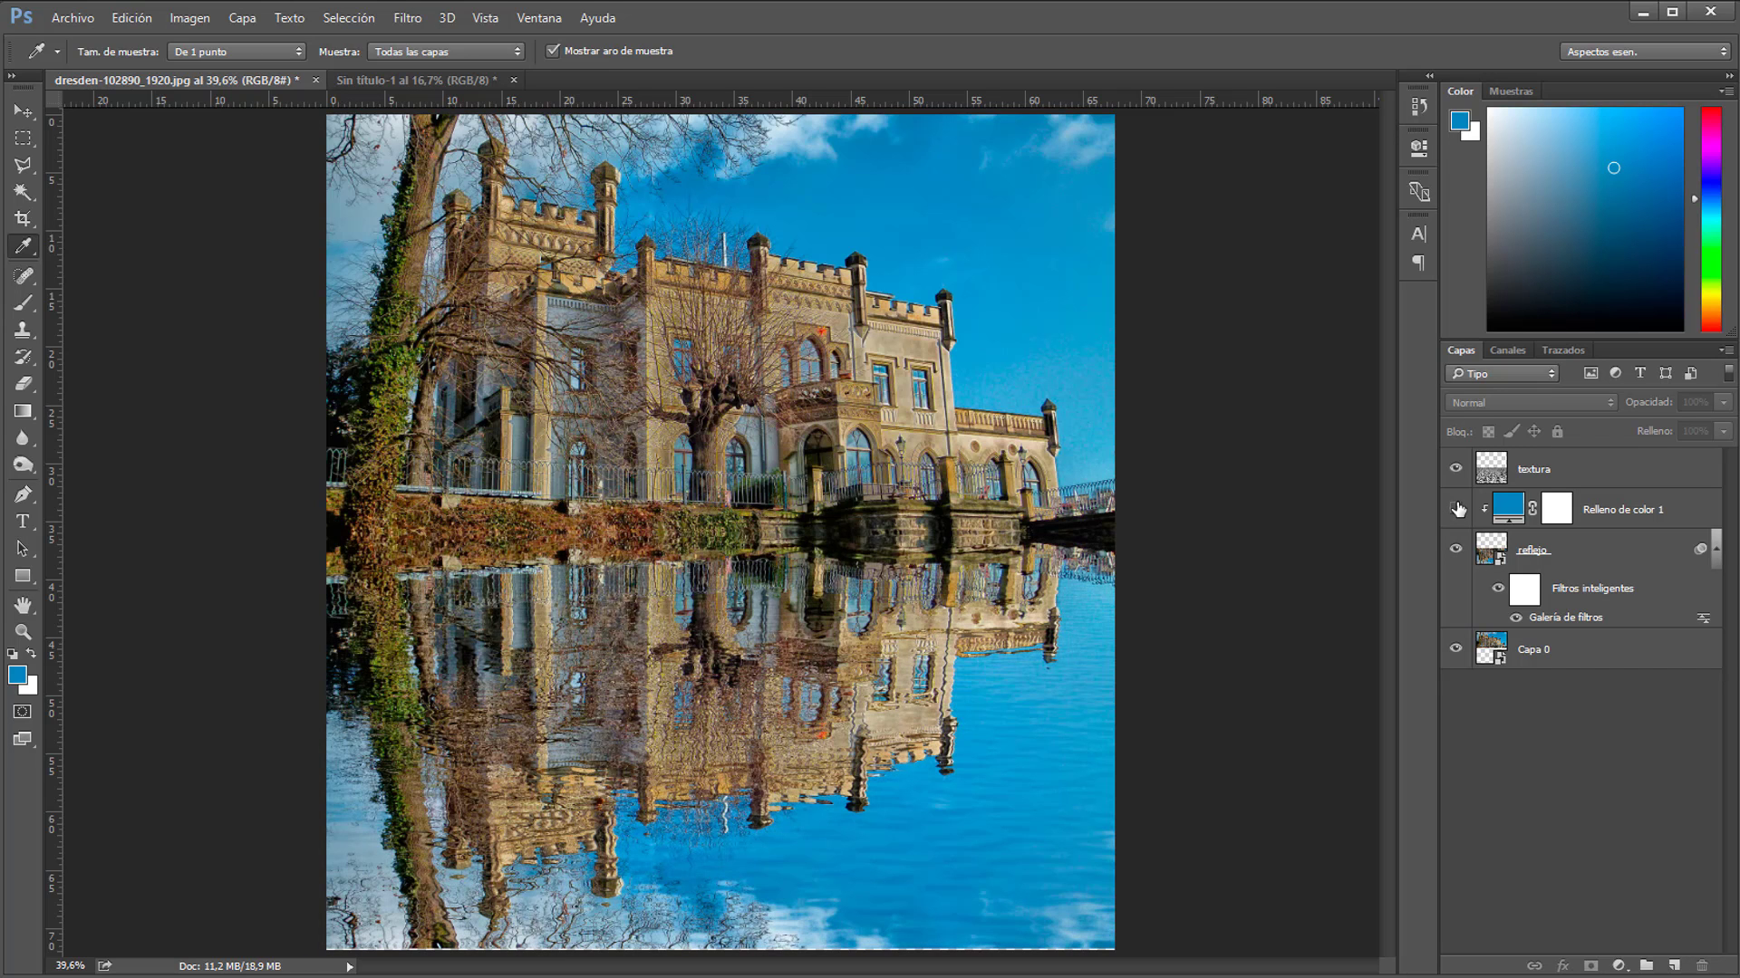
left_click(1458, 509)
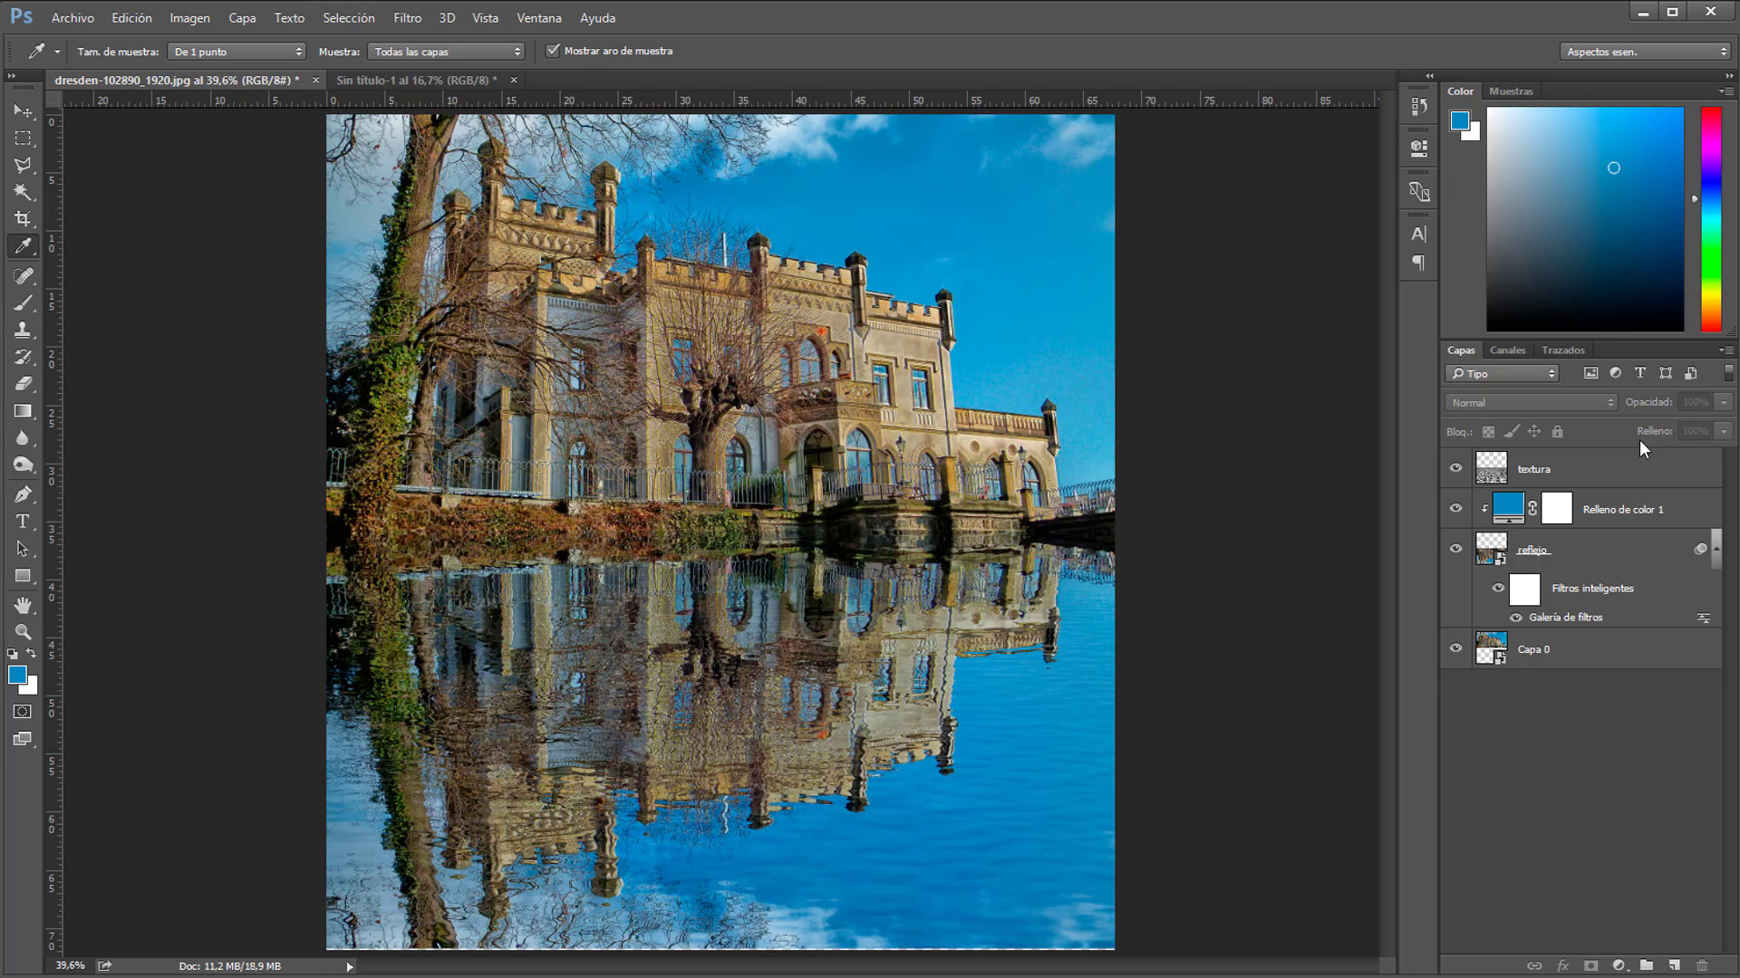
- Try stronger opacities for the blue fill layer and set its opacity to 30%
left_click(1592, 506)
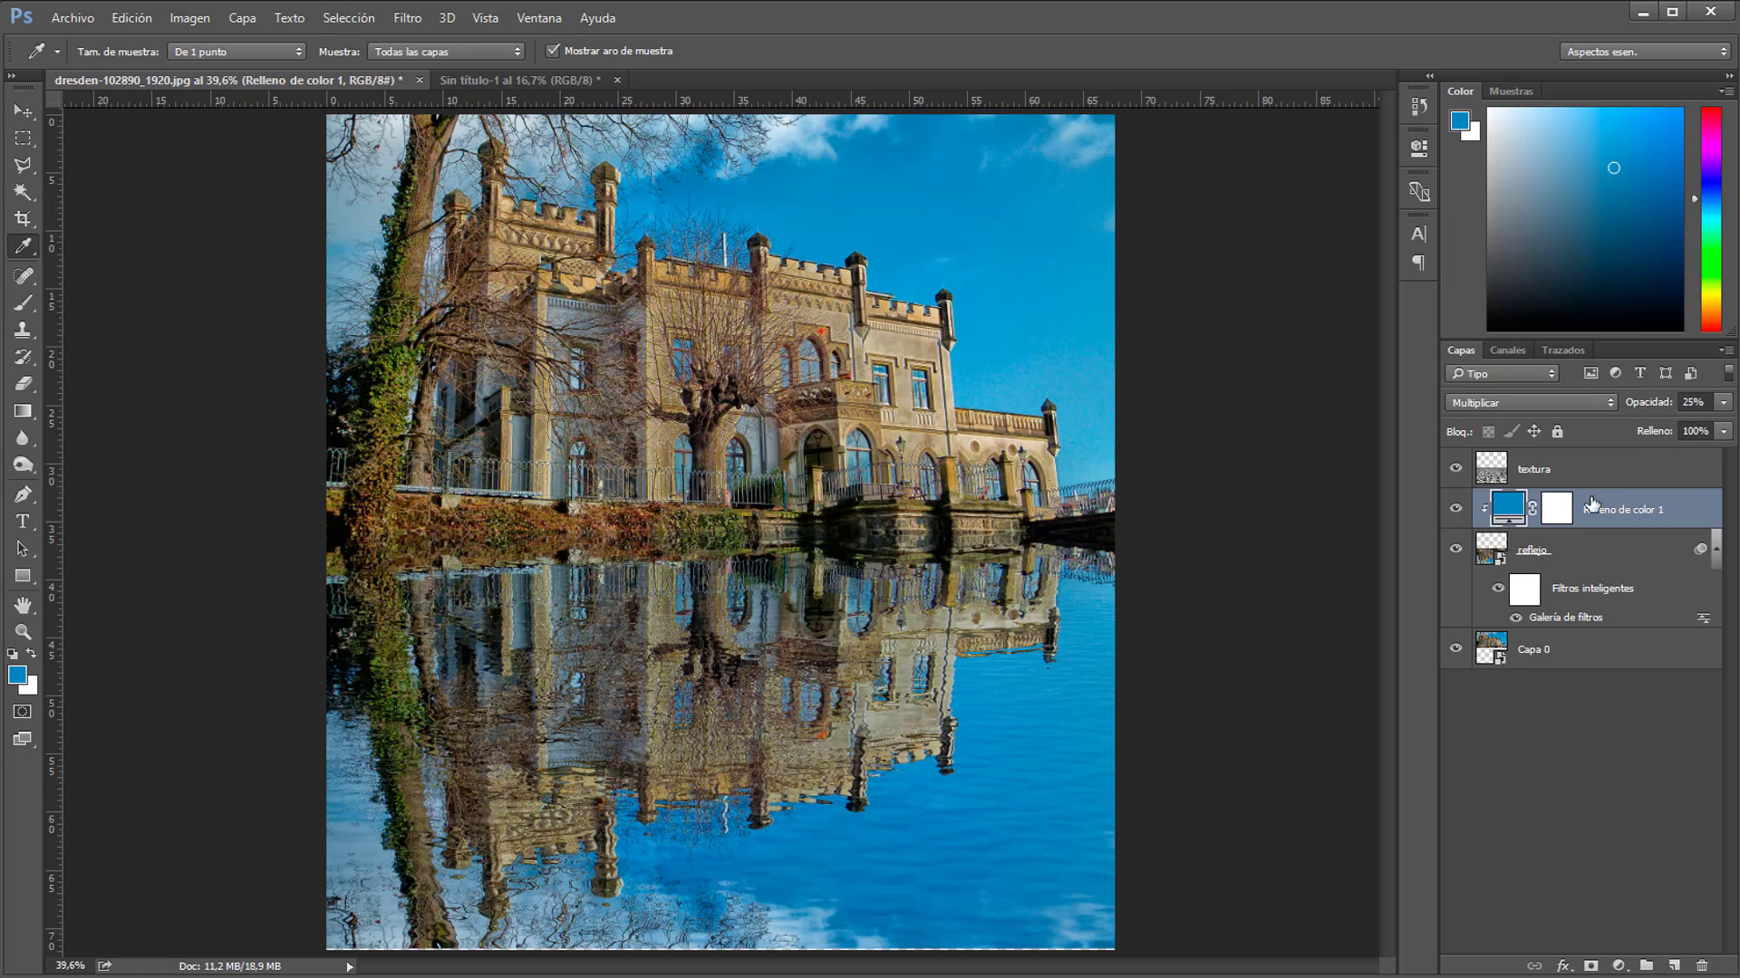
left_click(1722, 402)
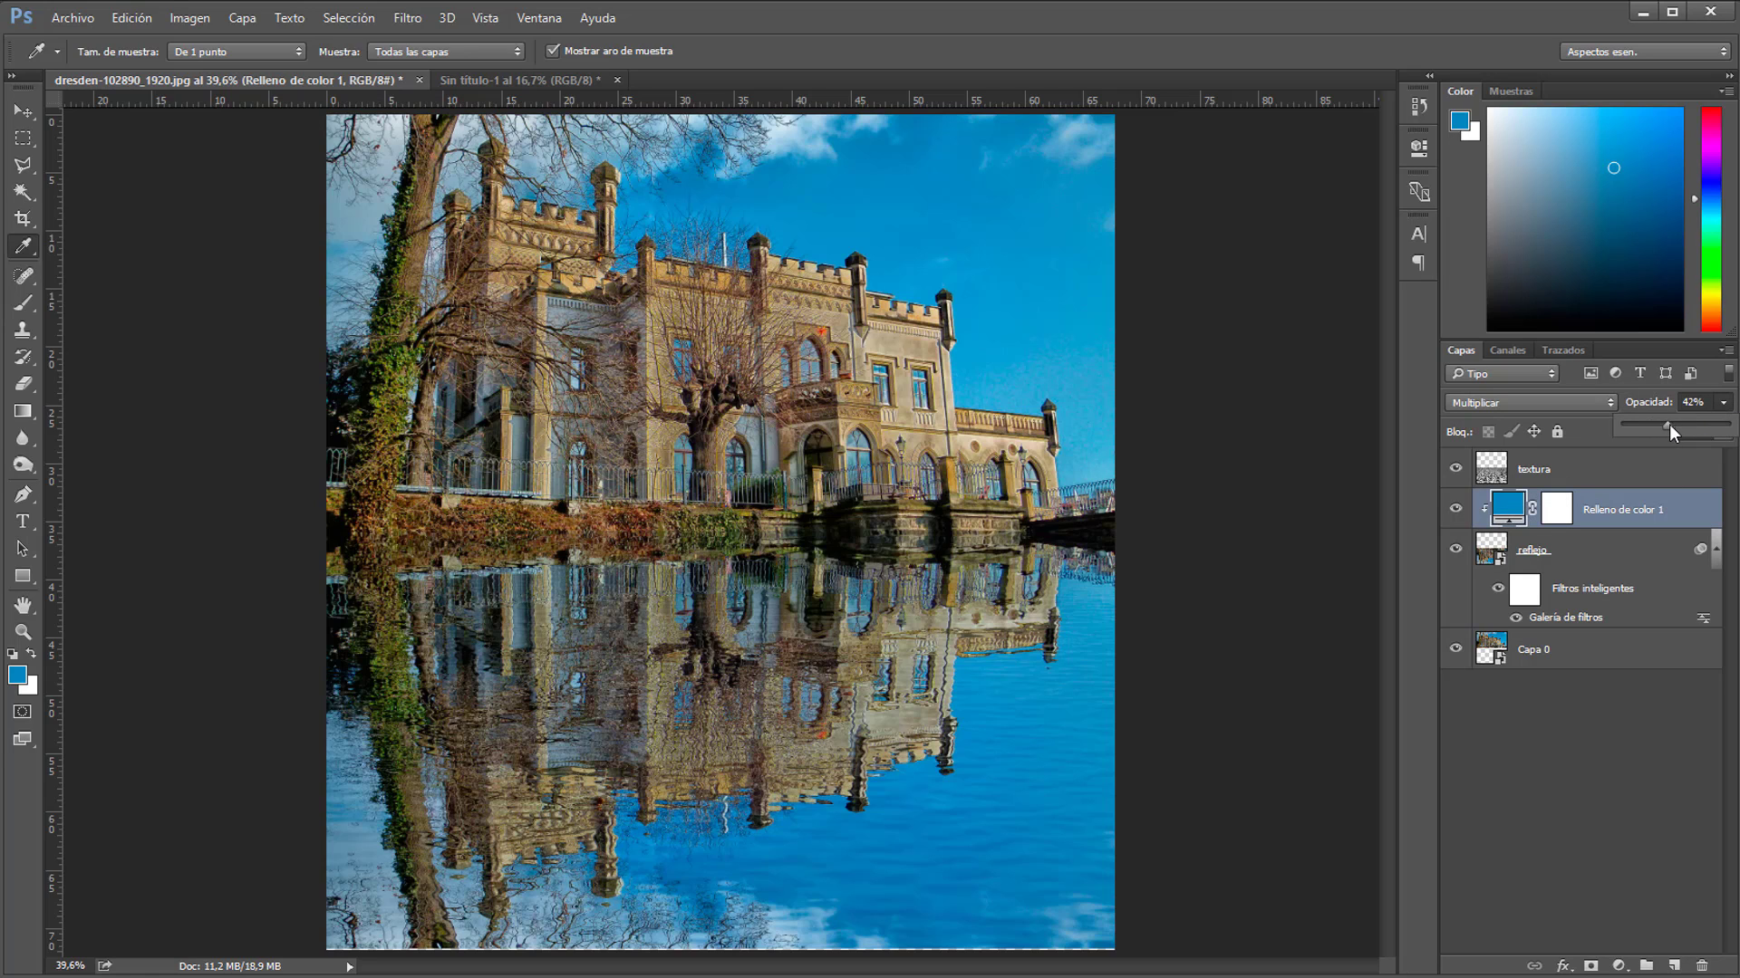
left_click_drag(1669, 426, 1665, 426)
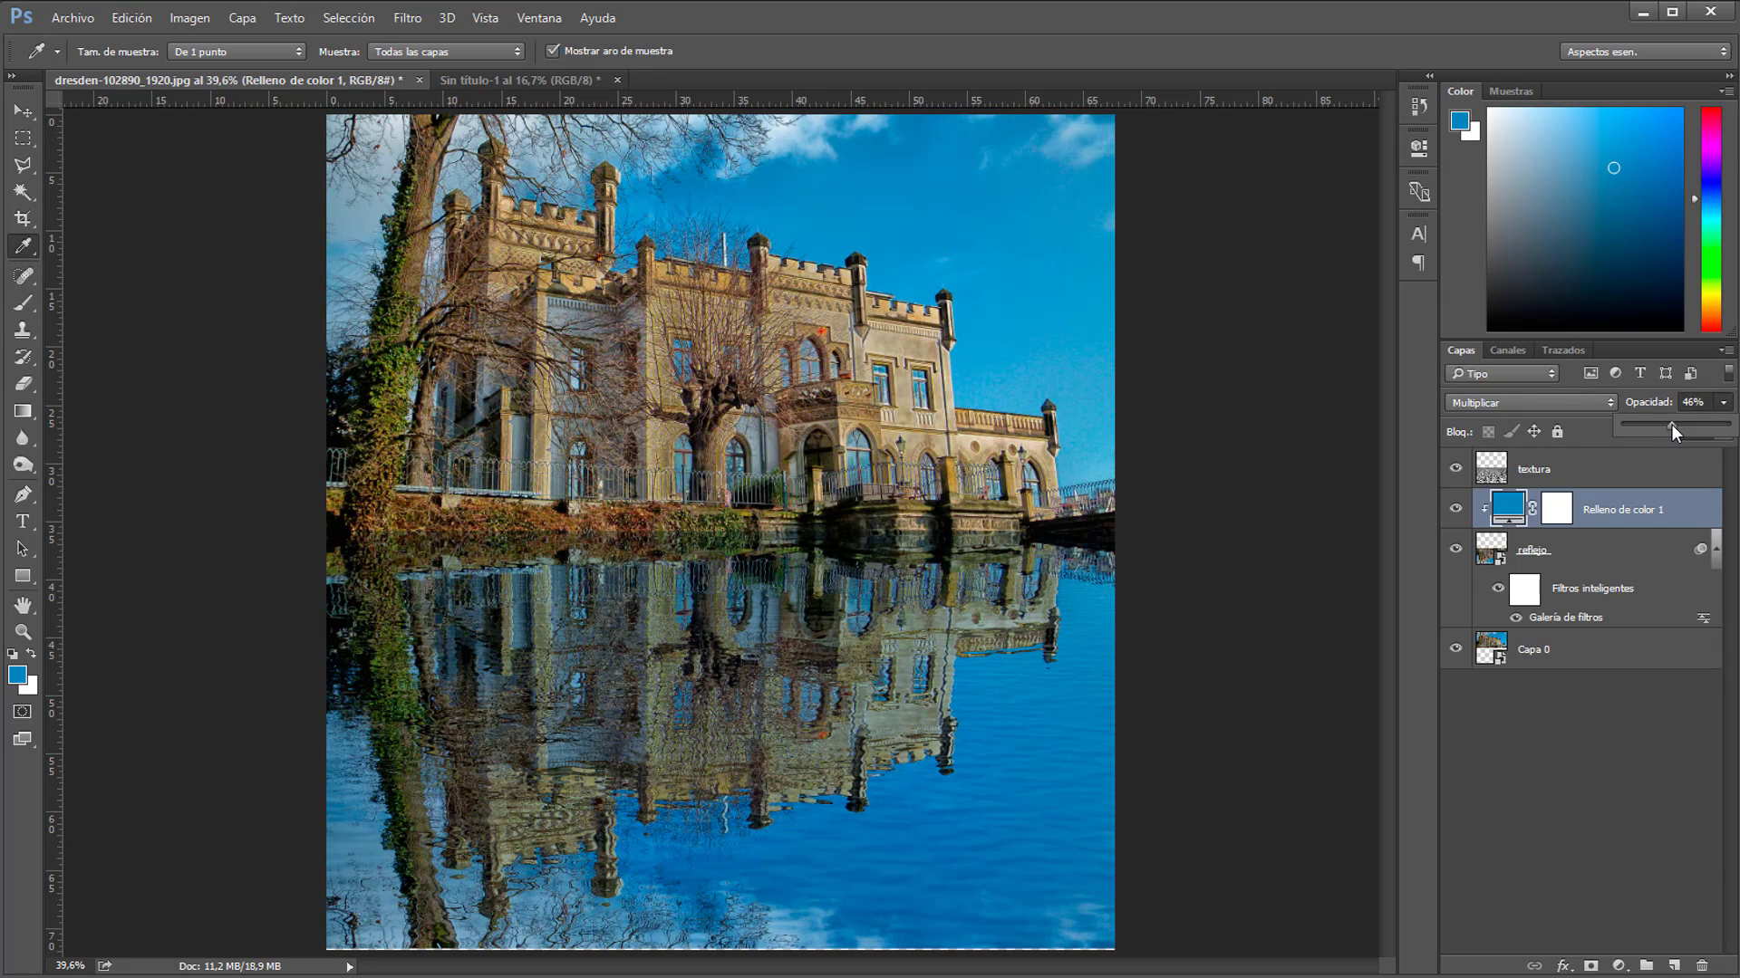
left_click_drag(1671, 424, 1660, 424)
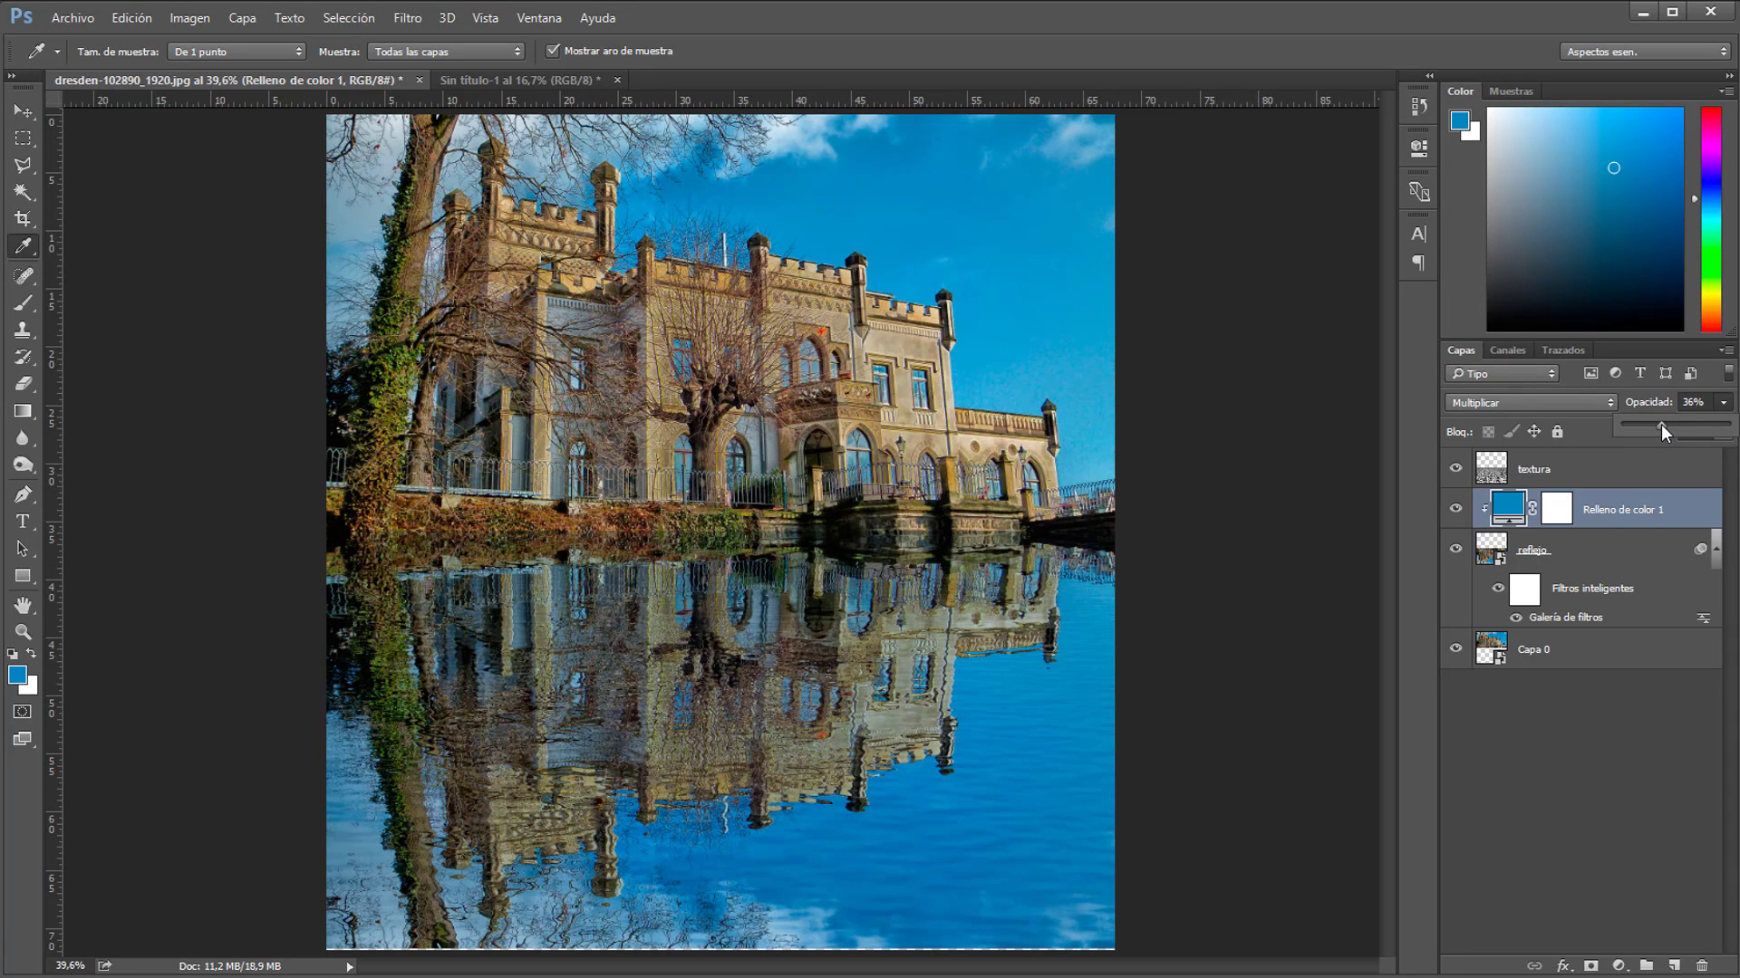
left_click(1685, 402)
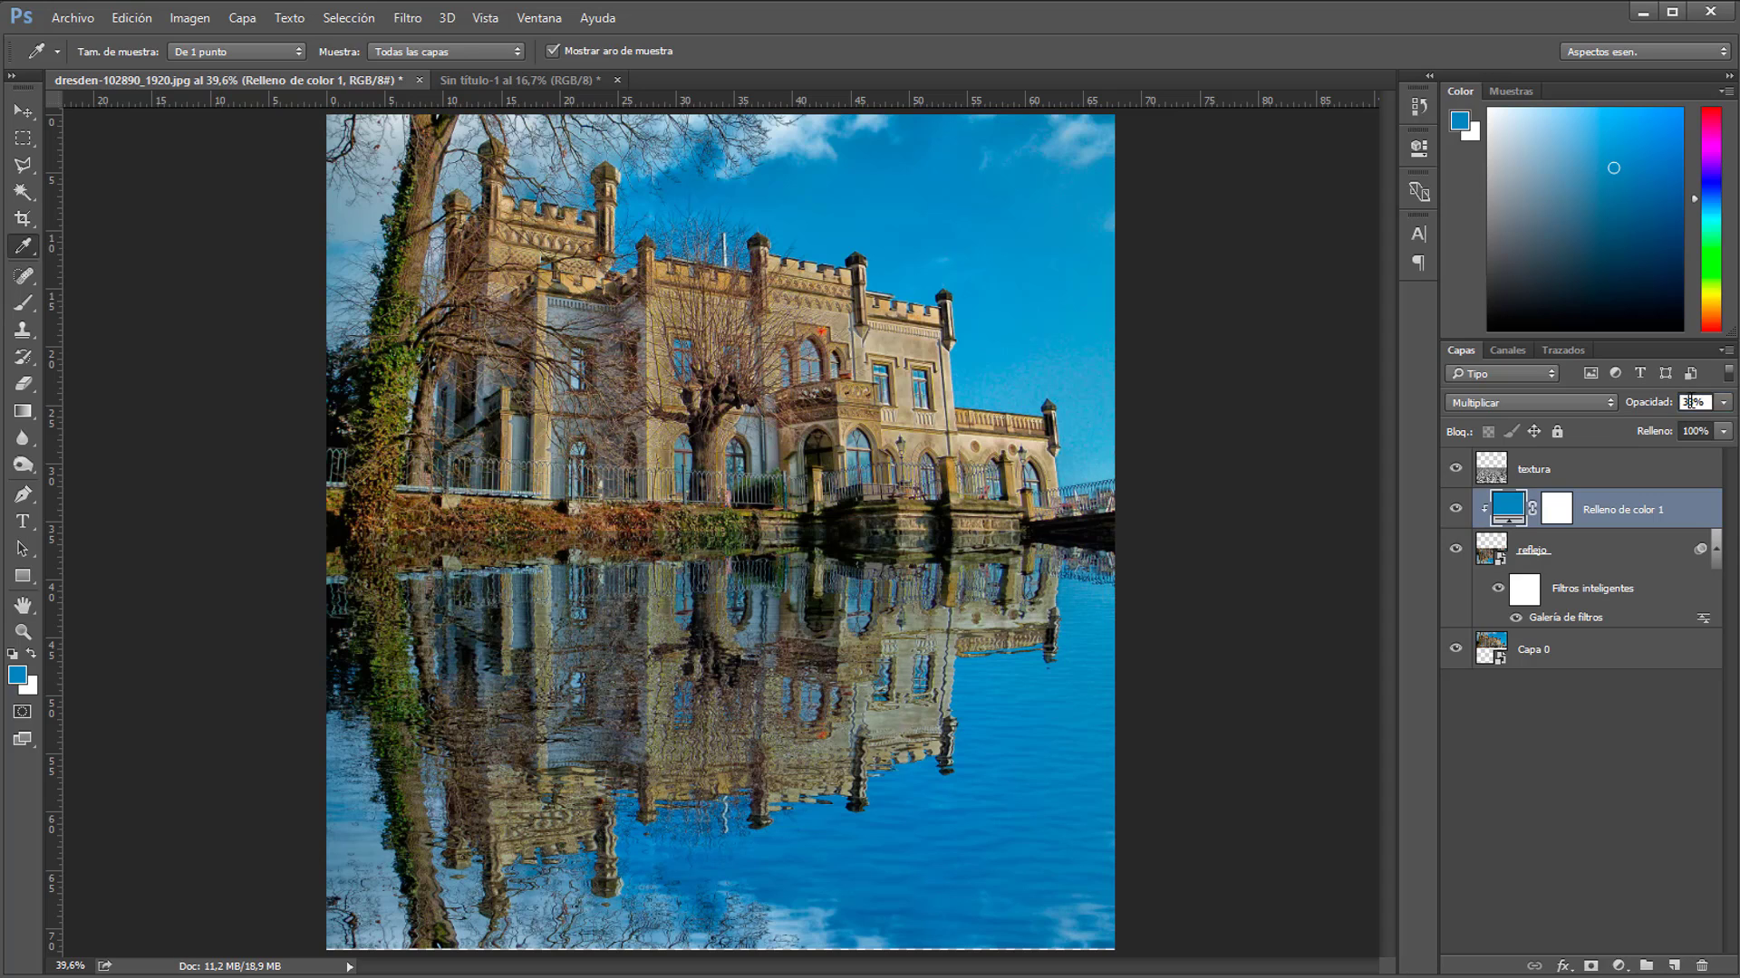
type("30")
key("Return")
- Fill the blue fill layer's mask with a vertical black-to-white linear gradient (Color frontal/color de fondo) running down from just above the waterline
left_click(22, 413)
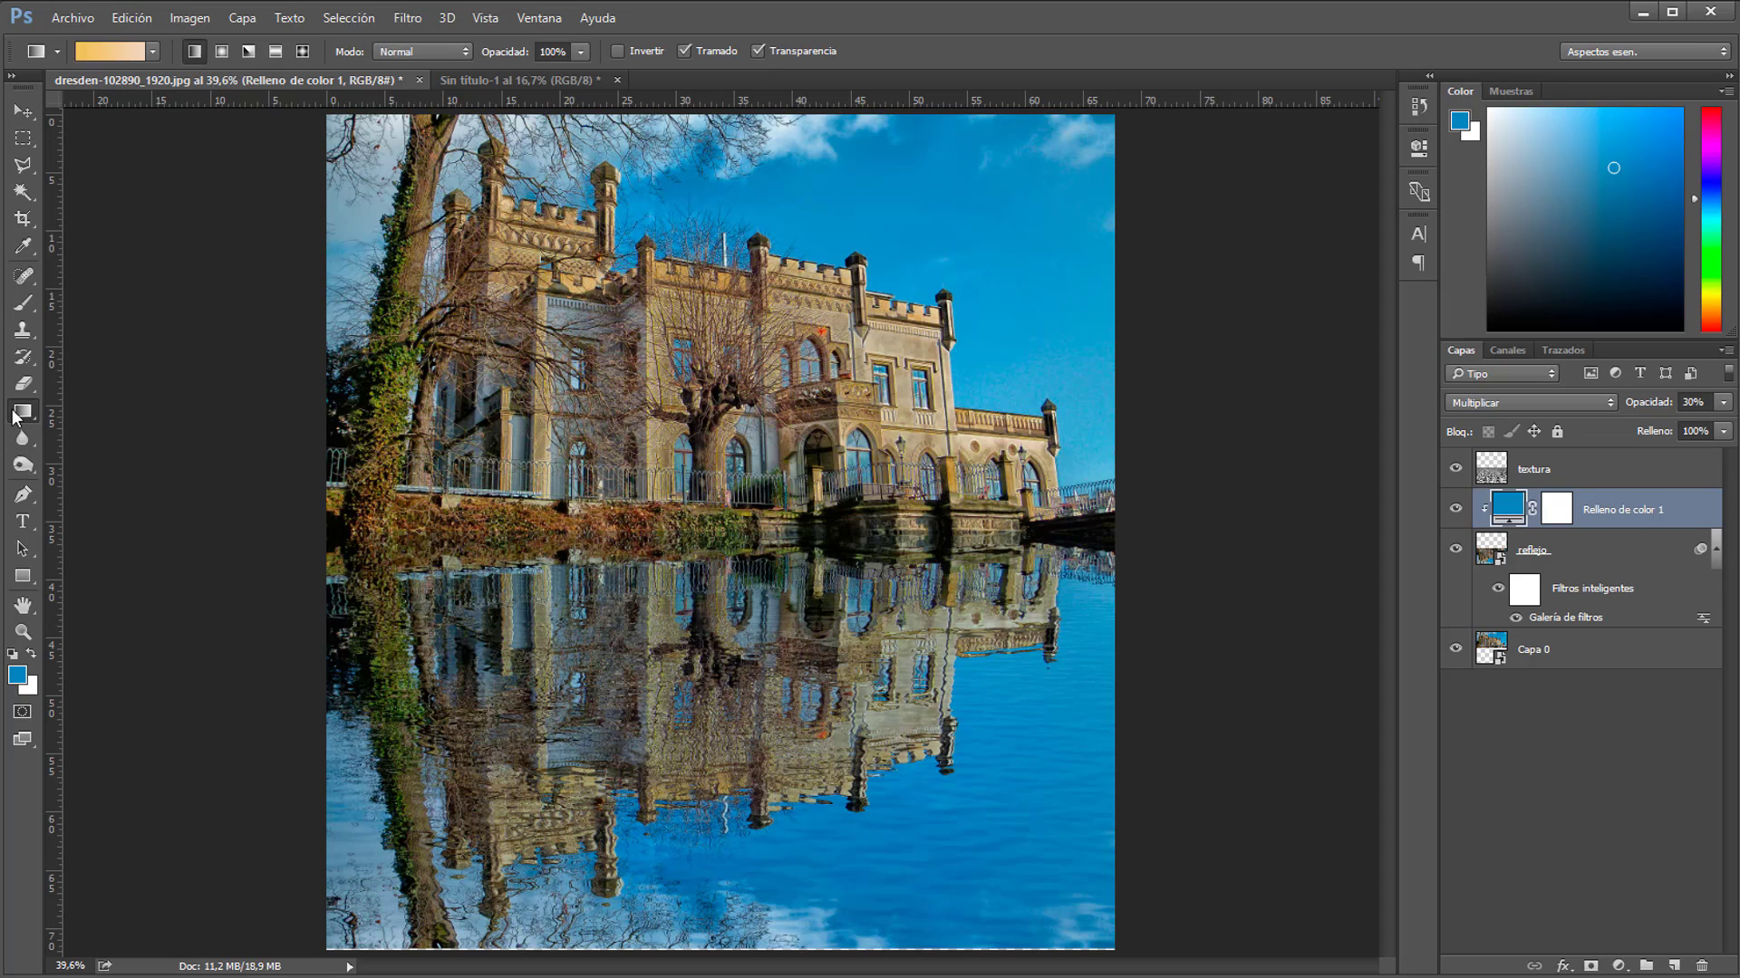
left_click(1557, 514)
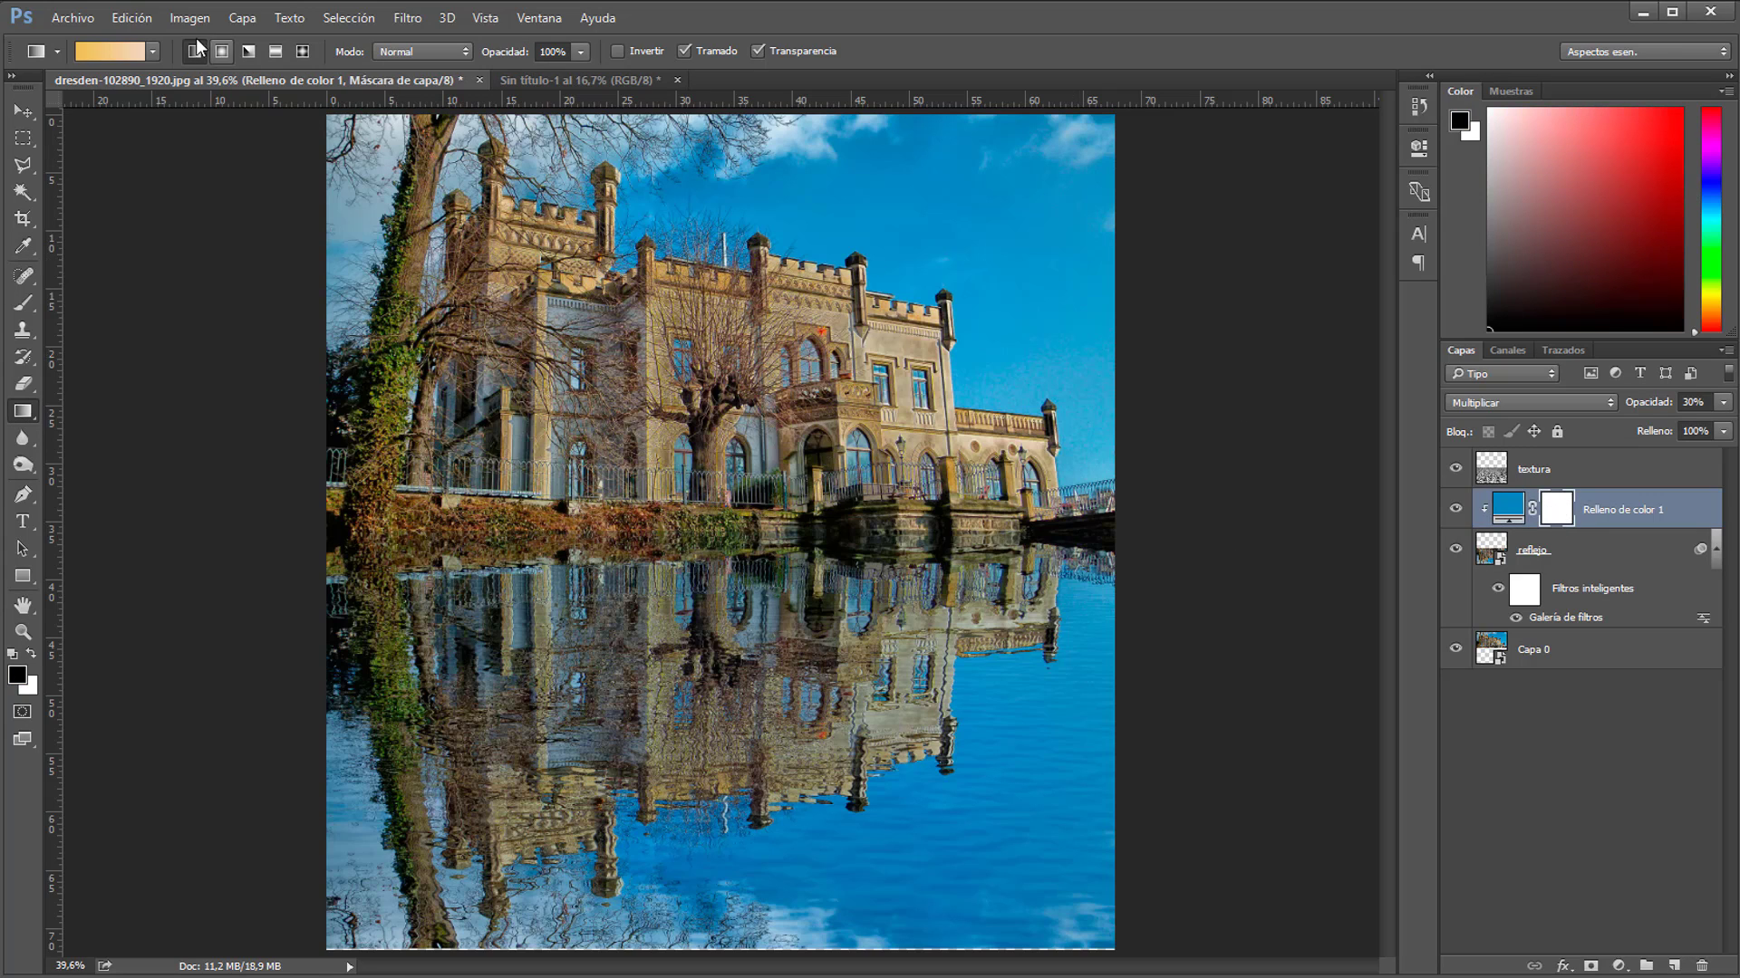
left_click(107, 51)
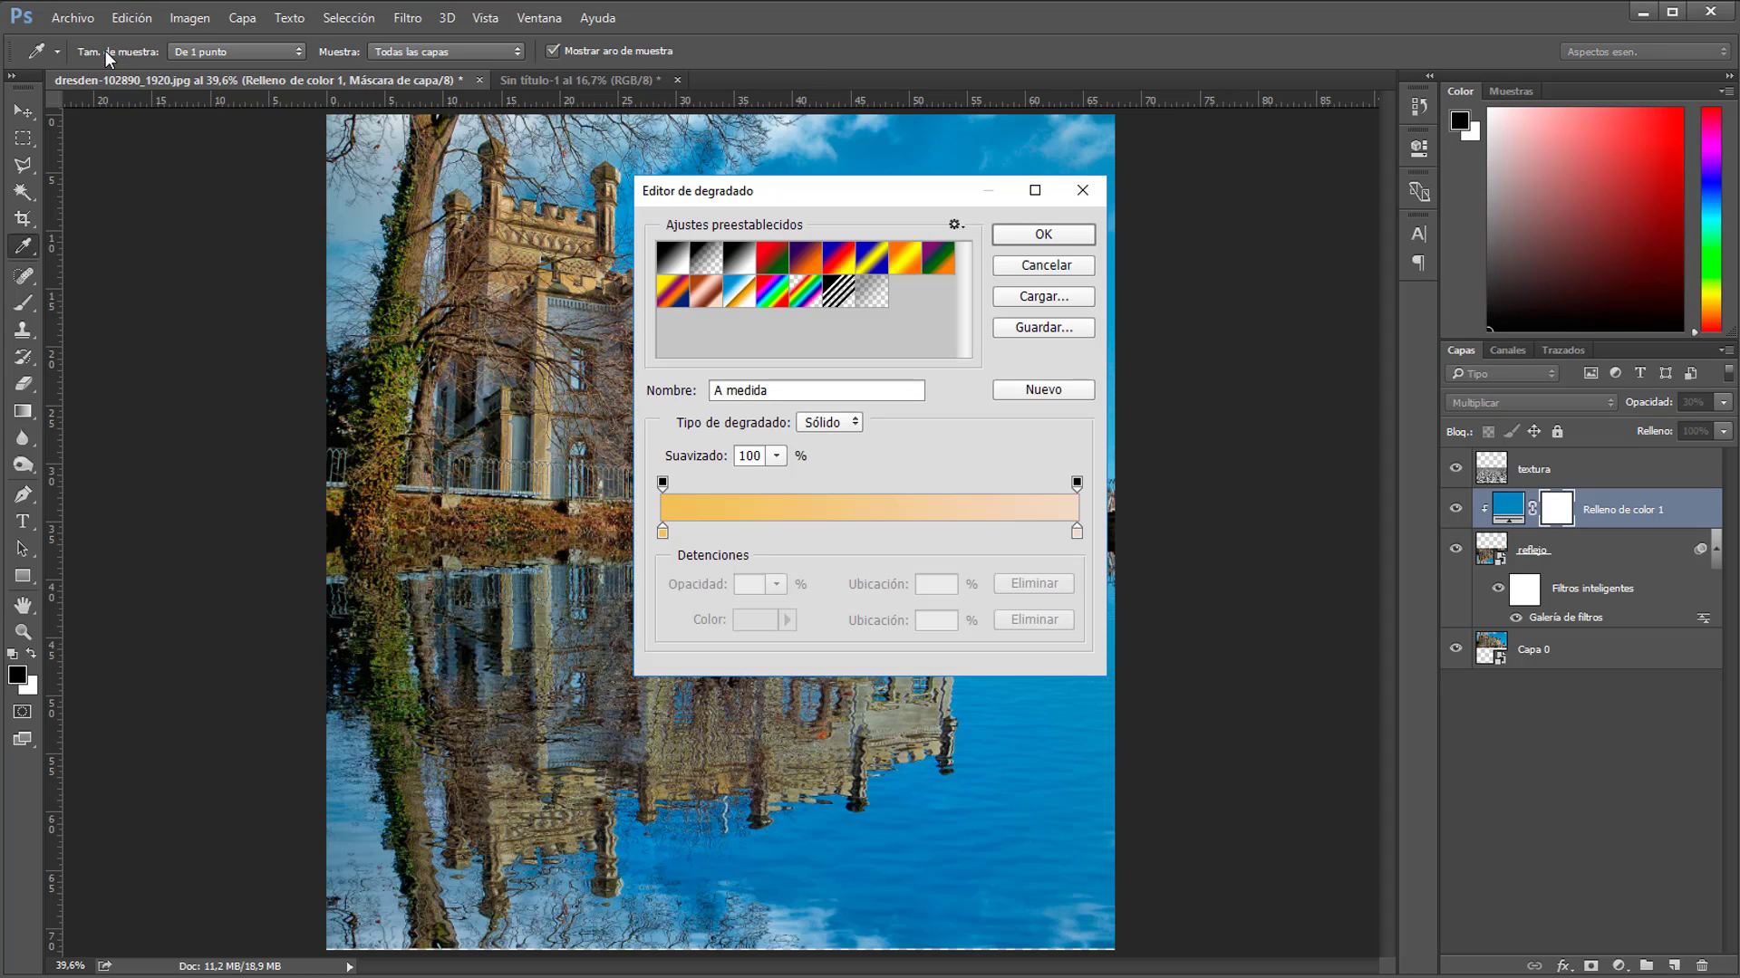
left_click(672, 265)
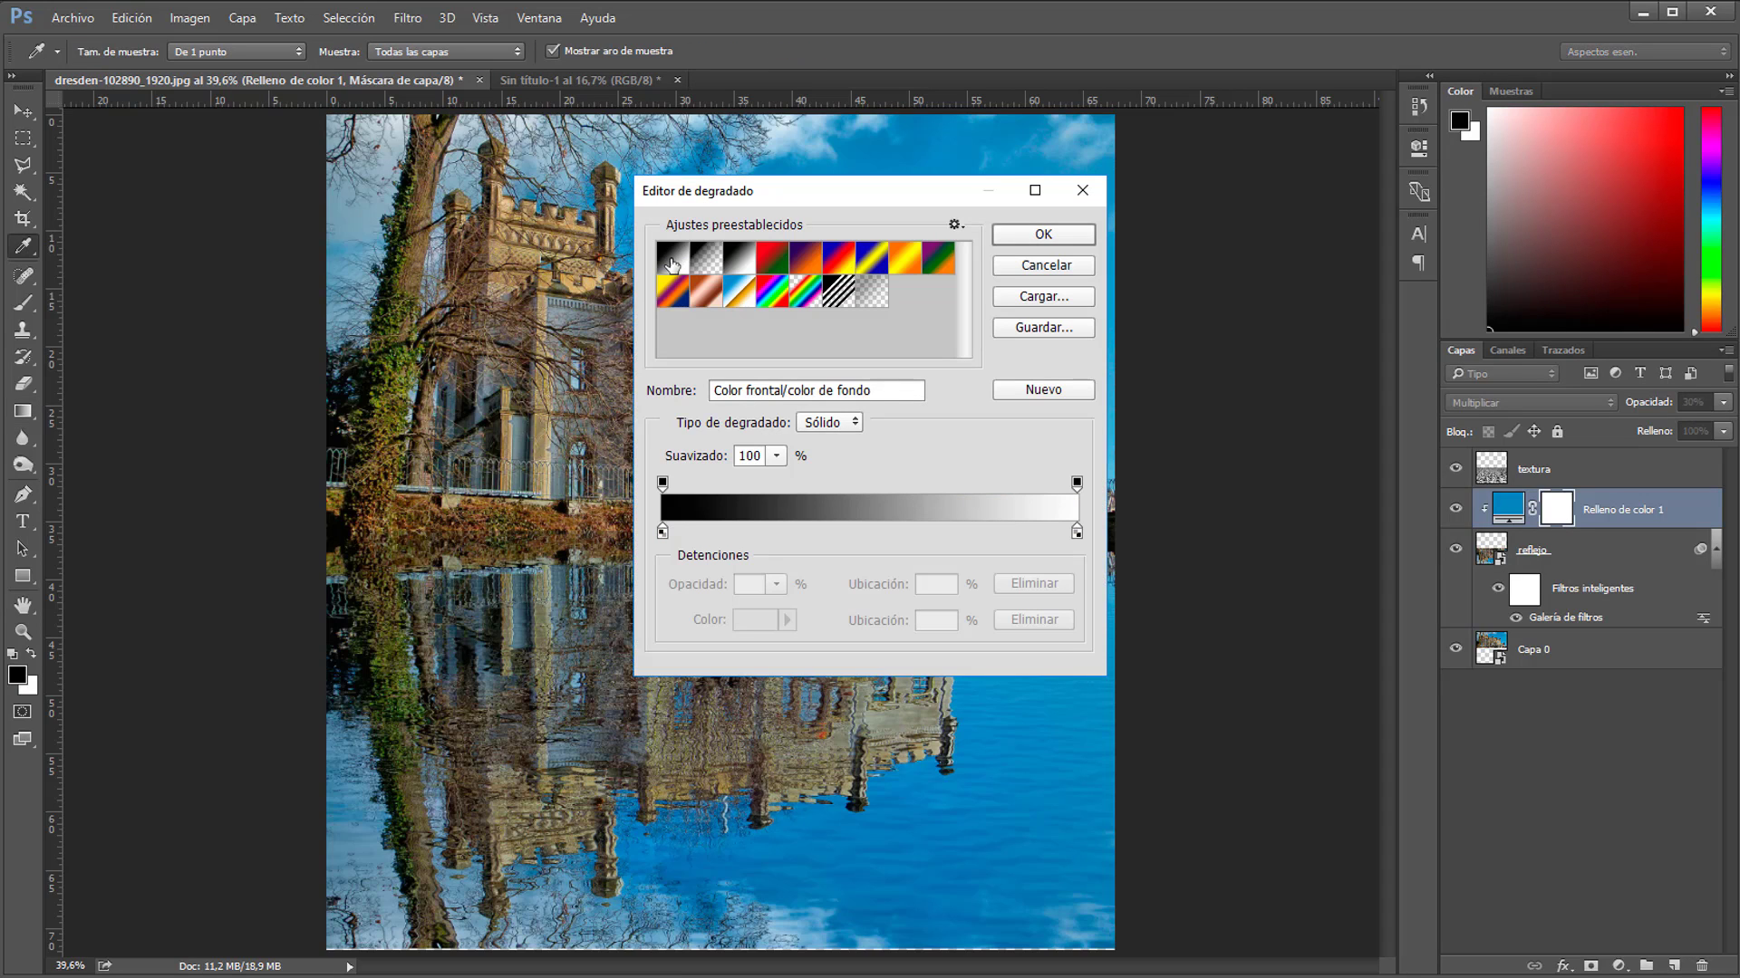
left_click(1052, 237)
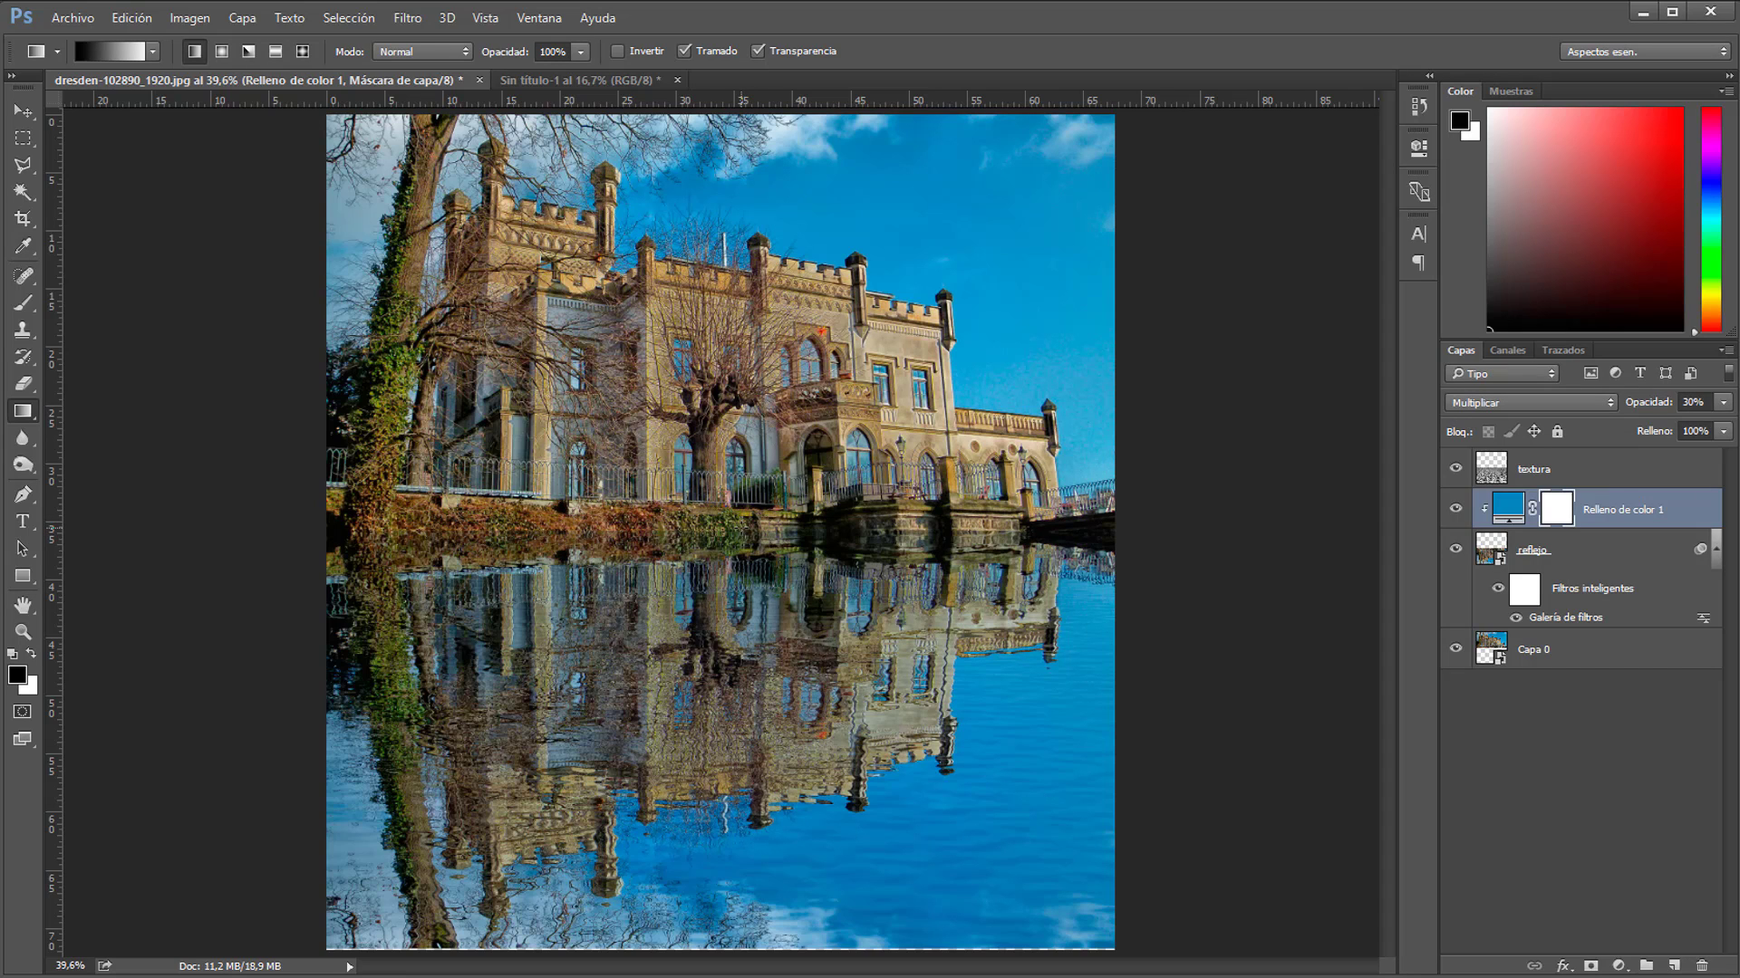
left_click_drag(741, 530, 740, 633)
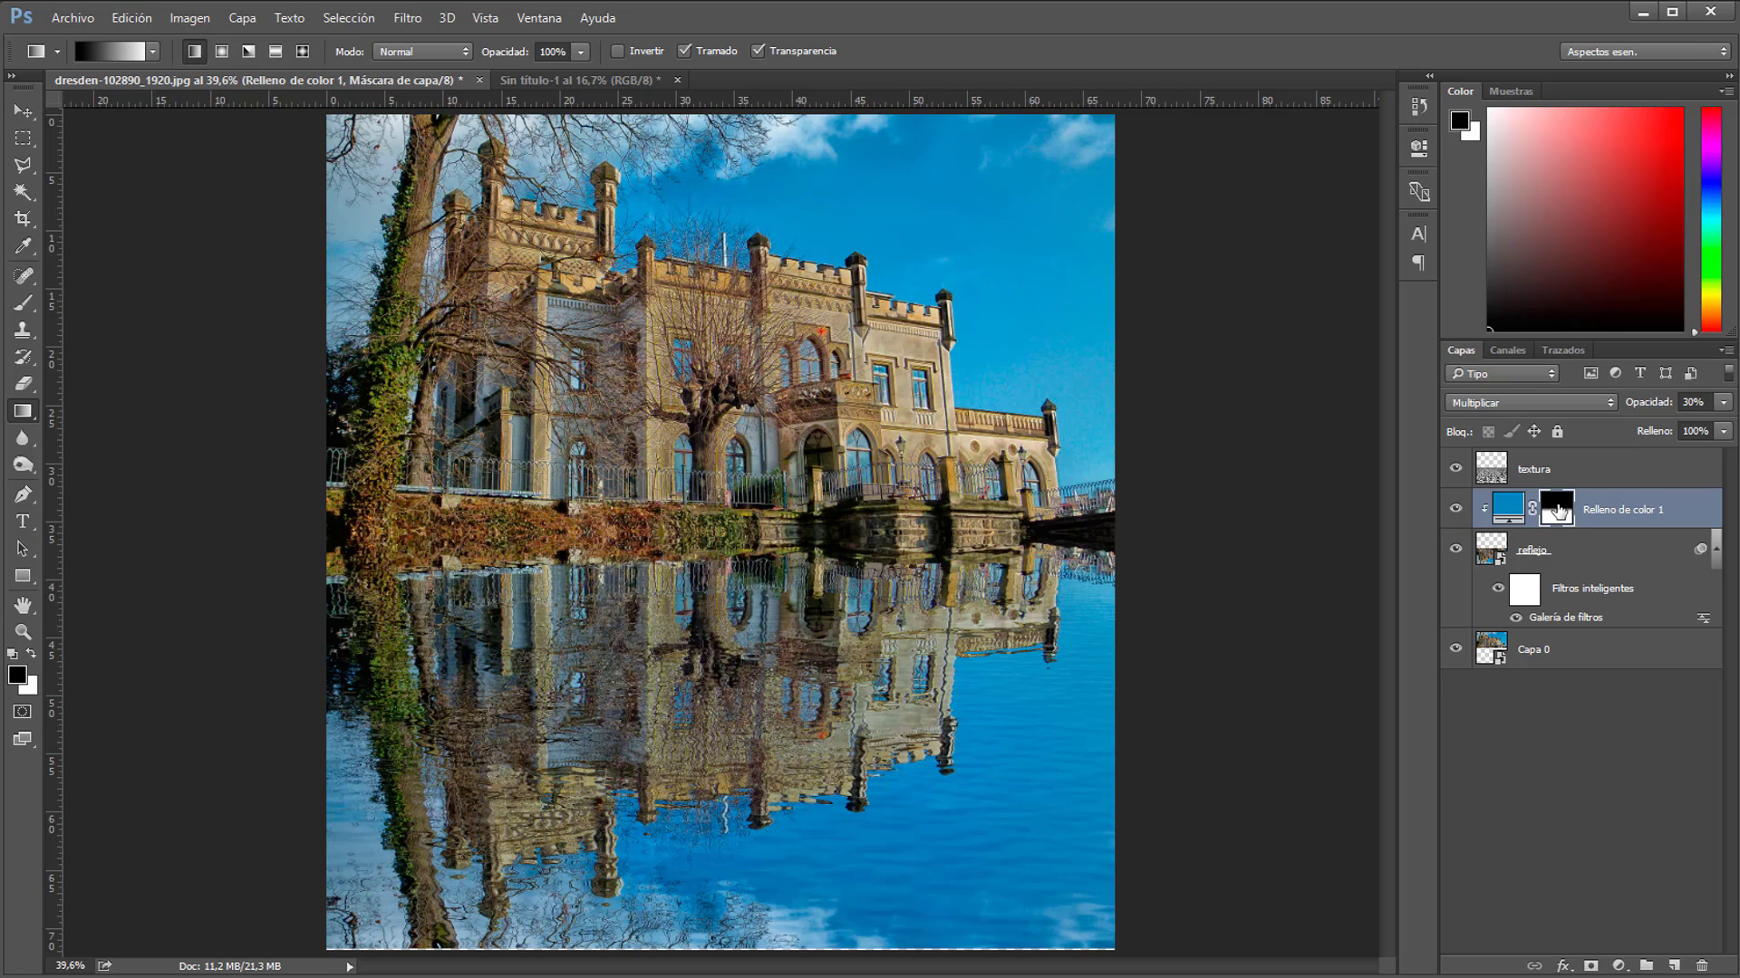
- Lighten the black part of the blue fill layer's mask to grey by raising the output black level in Levels (Niveles)
key("ctrl+l")
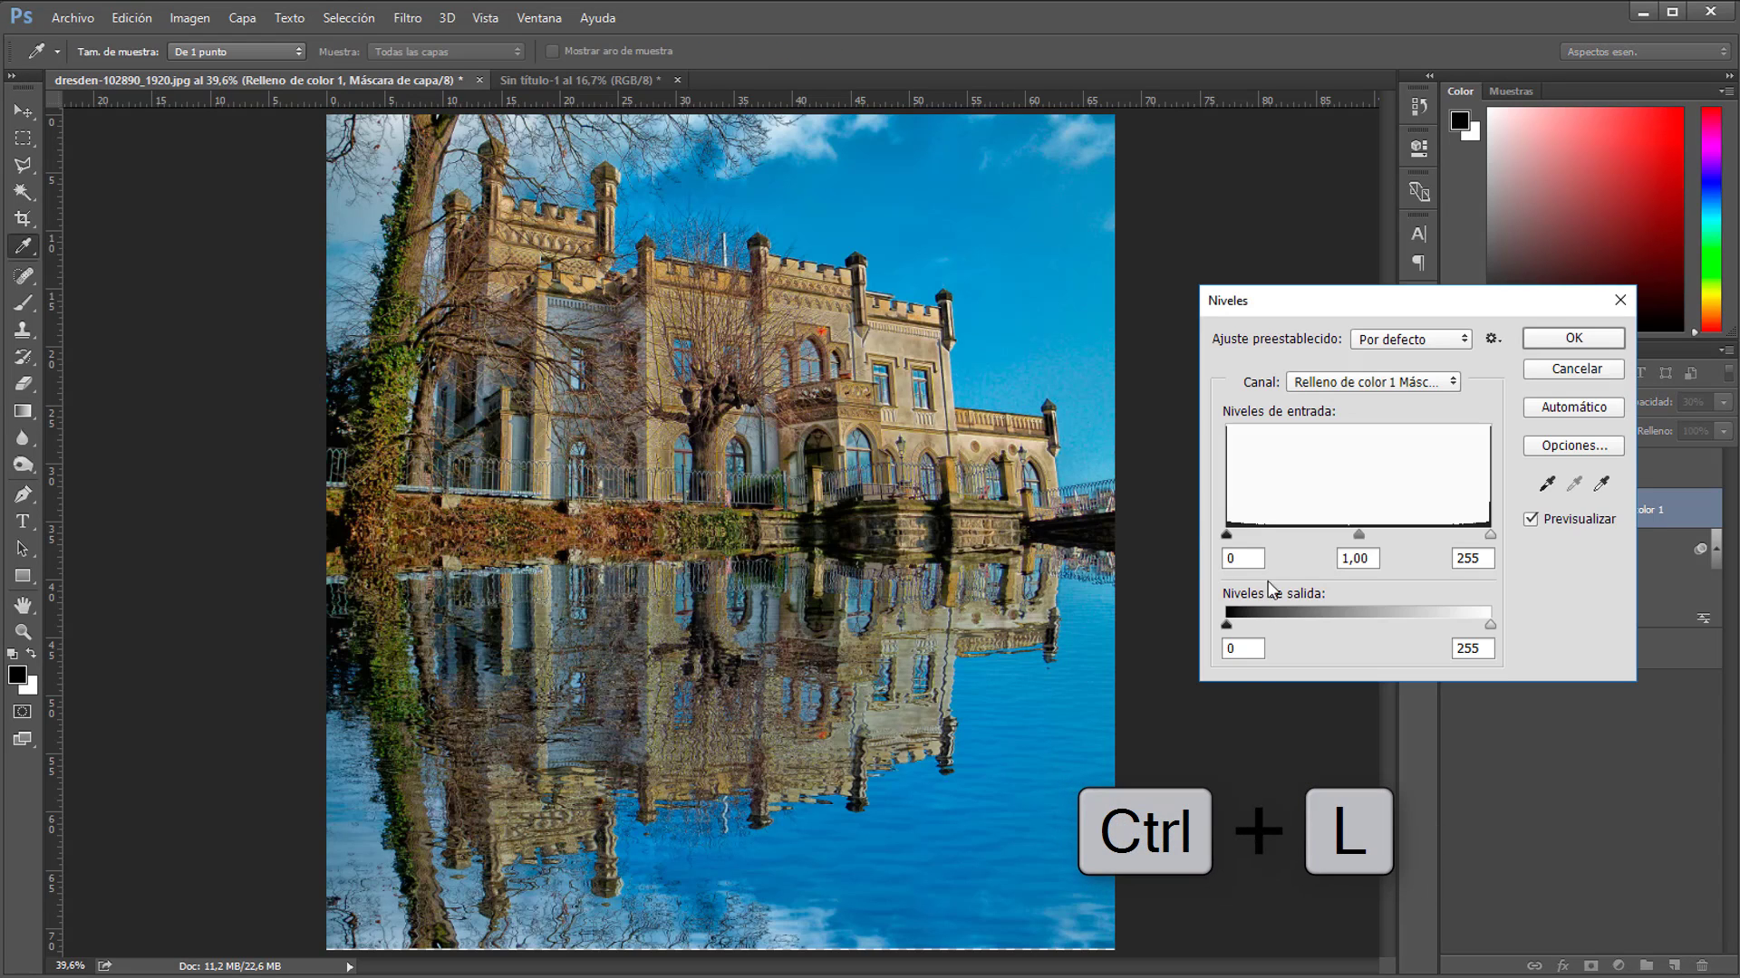
left_click_drag(1227, 625, 1399, 619)
left_click(1555, 341)
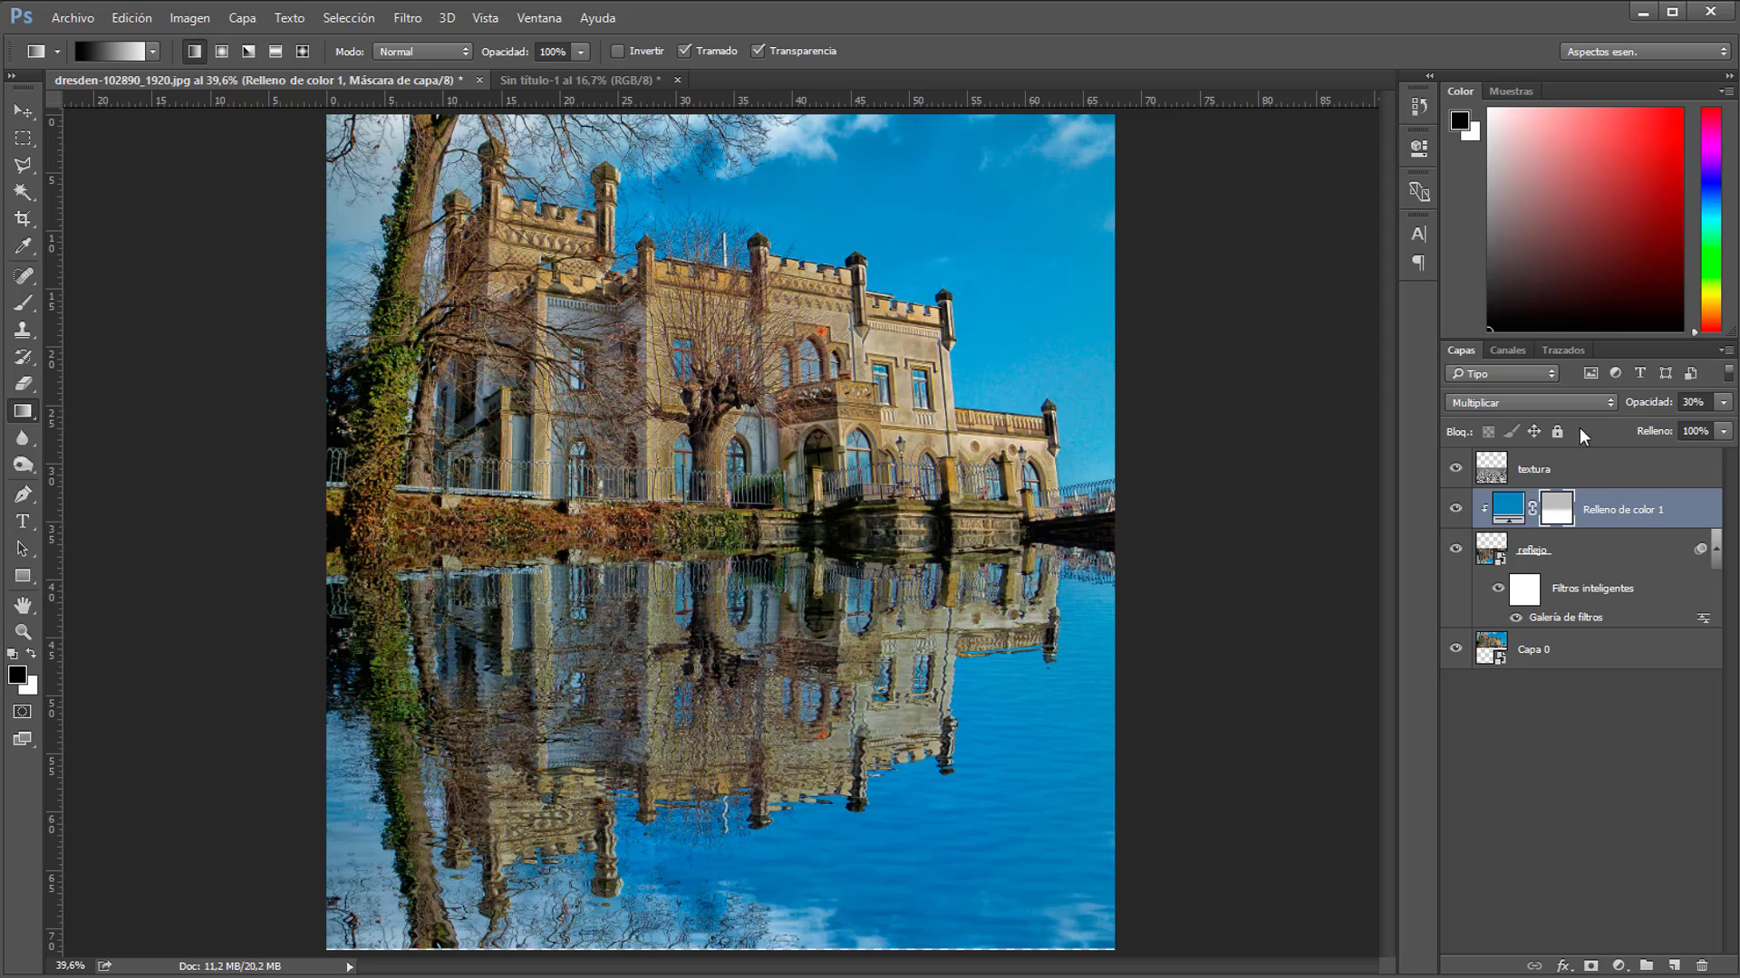
- Add a Black & White (Blanco y negro) adjustment layer with default settings above the textura layer
left_click(1609, 469)
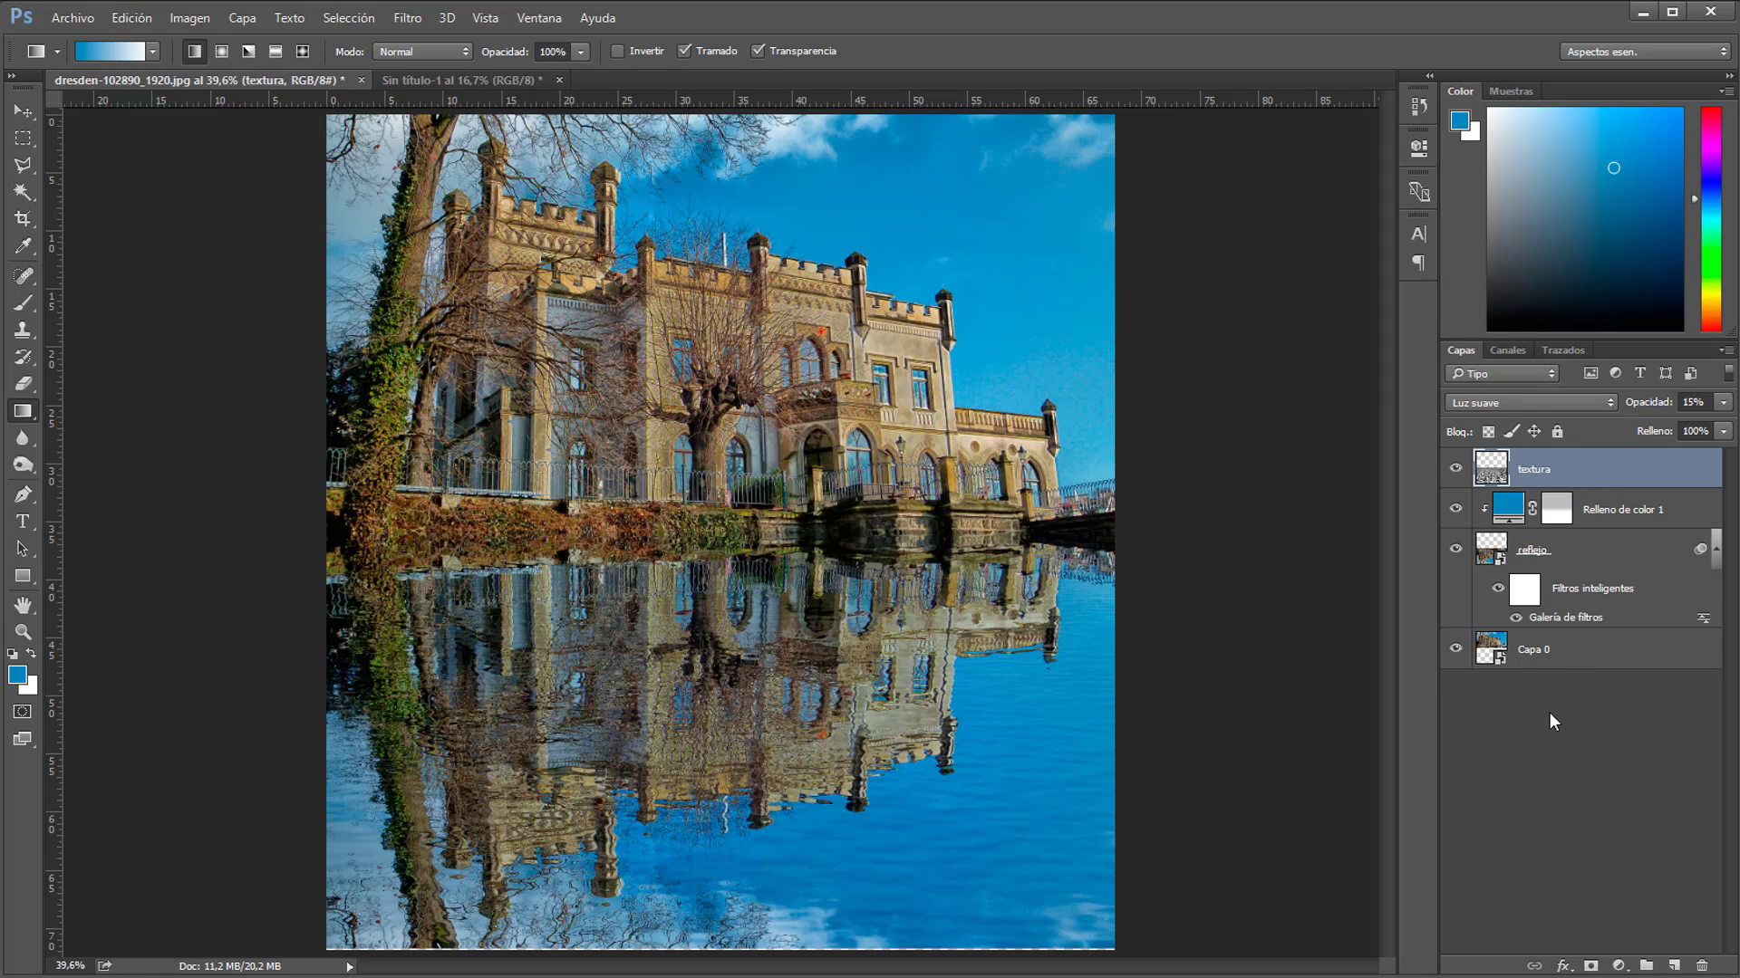
left_click(1618, 966)
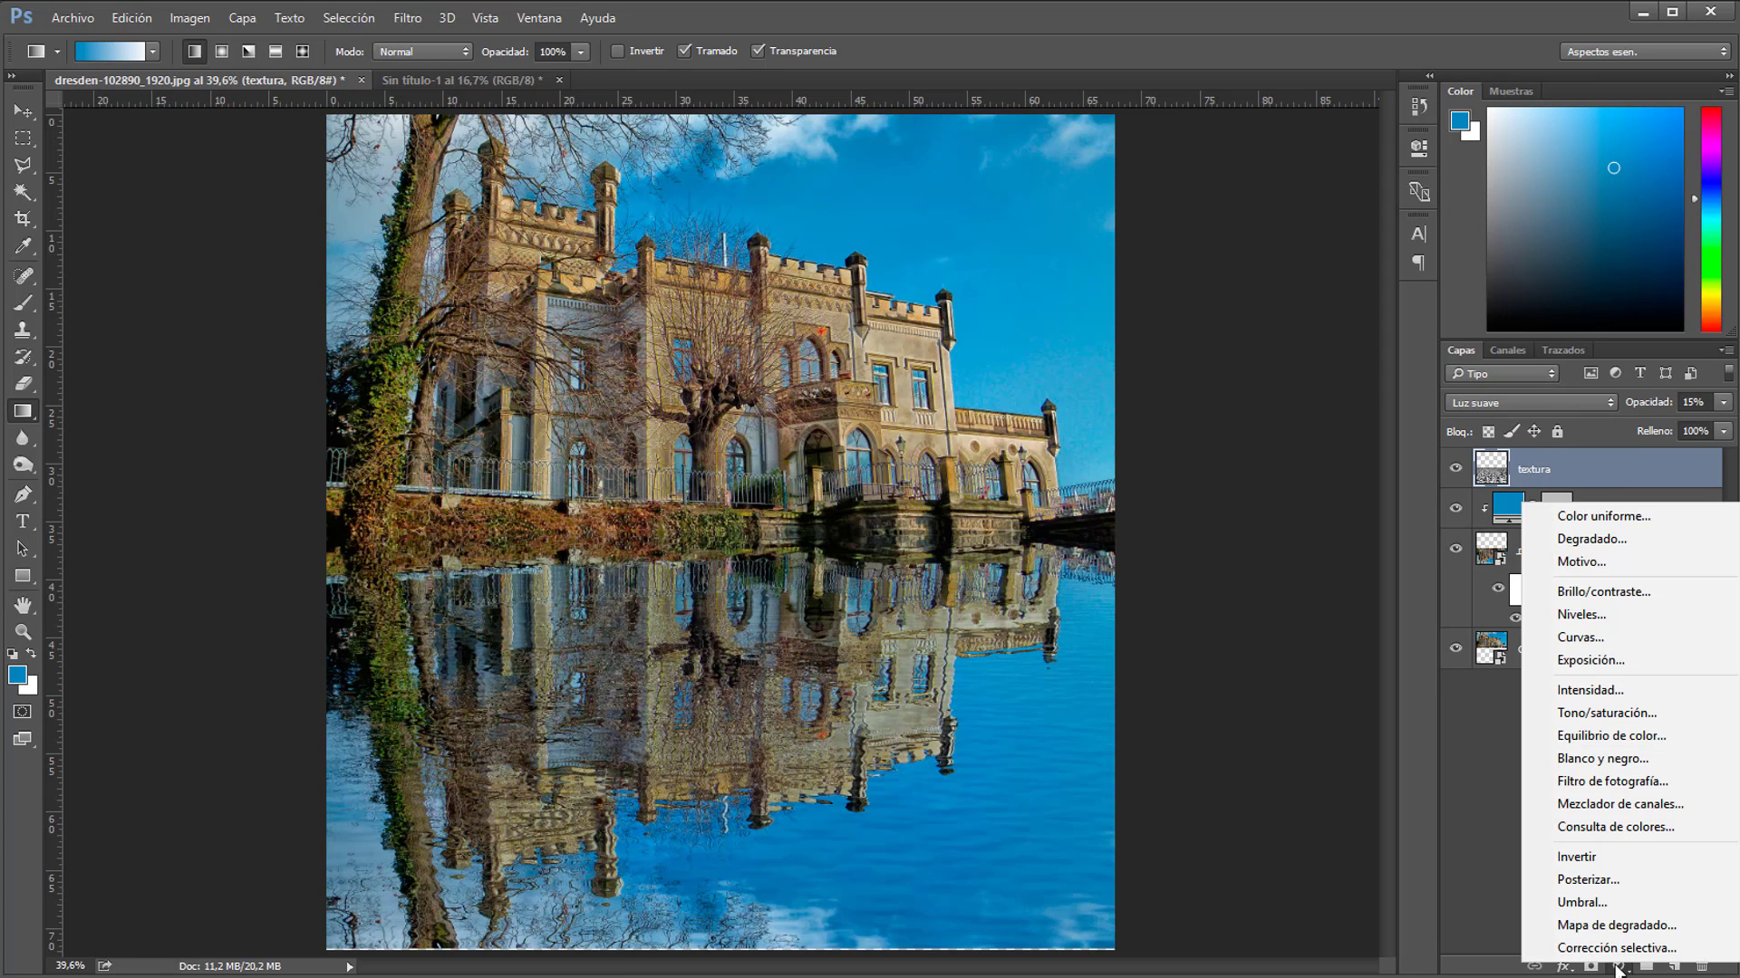
left_click(1622, 761)
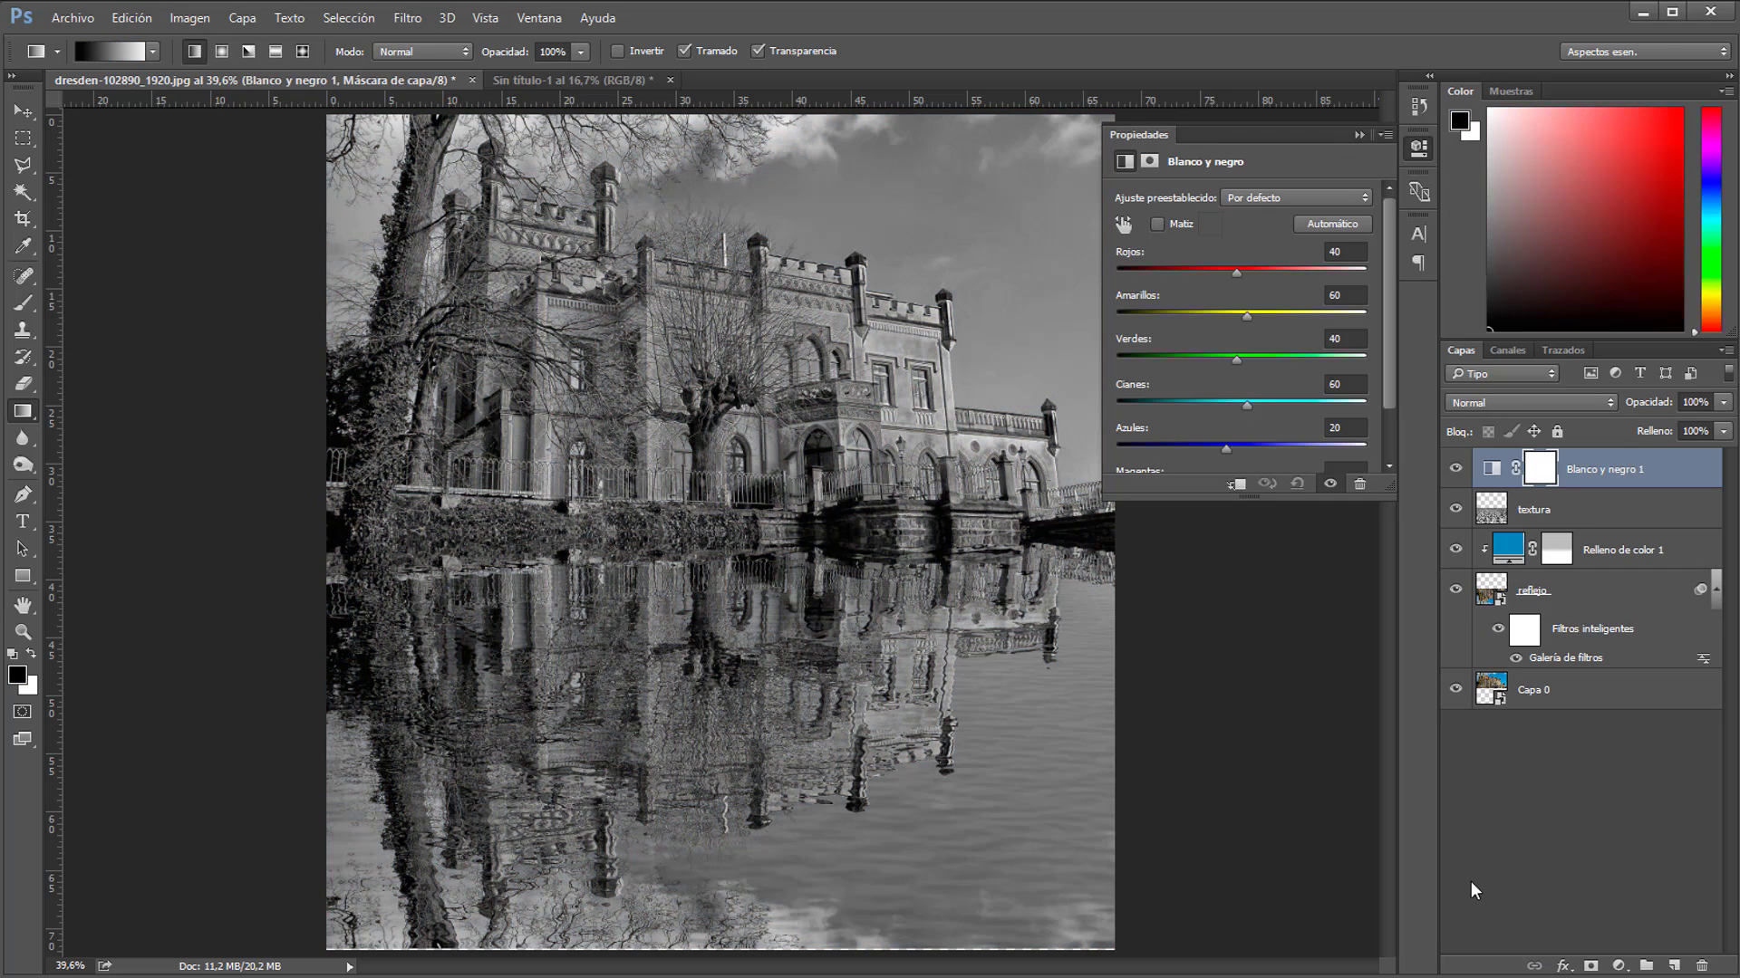
left_click(1358, 134)
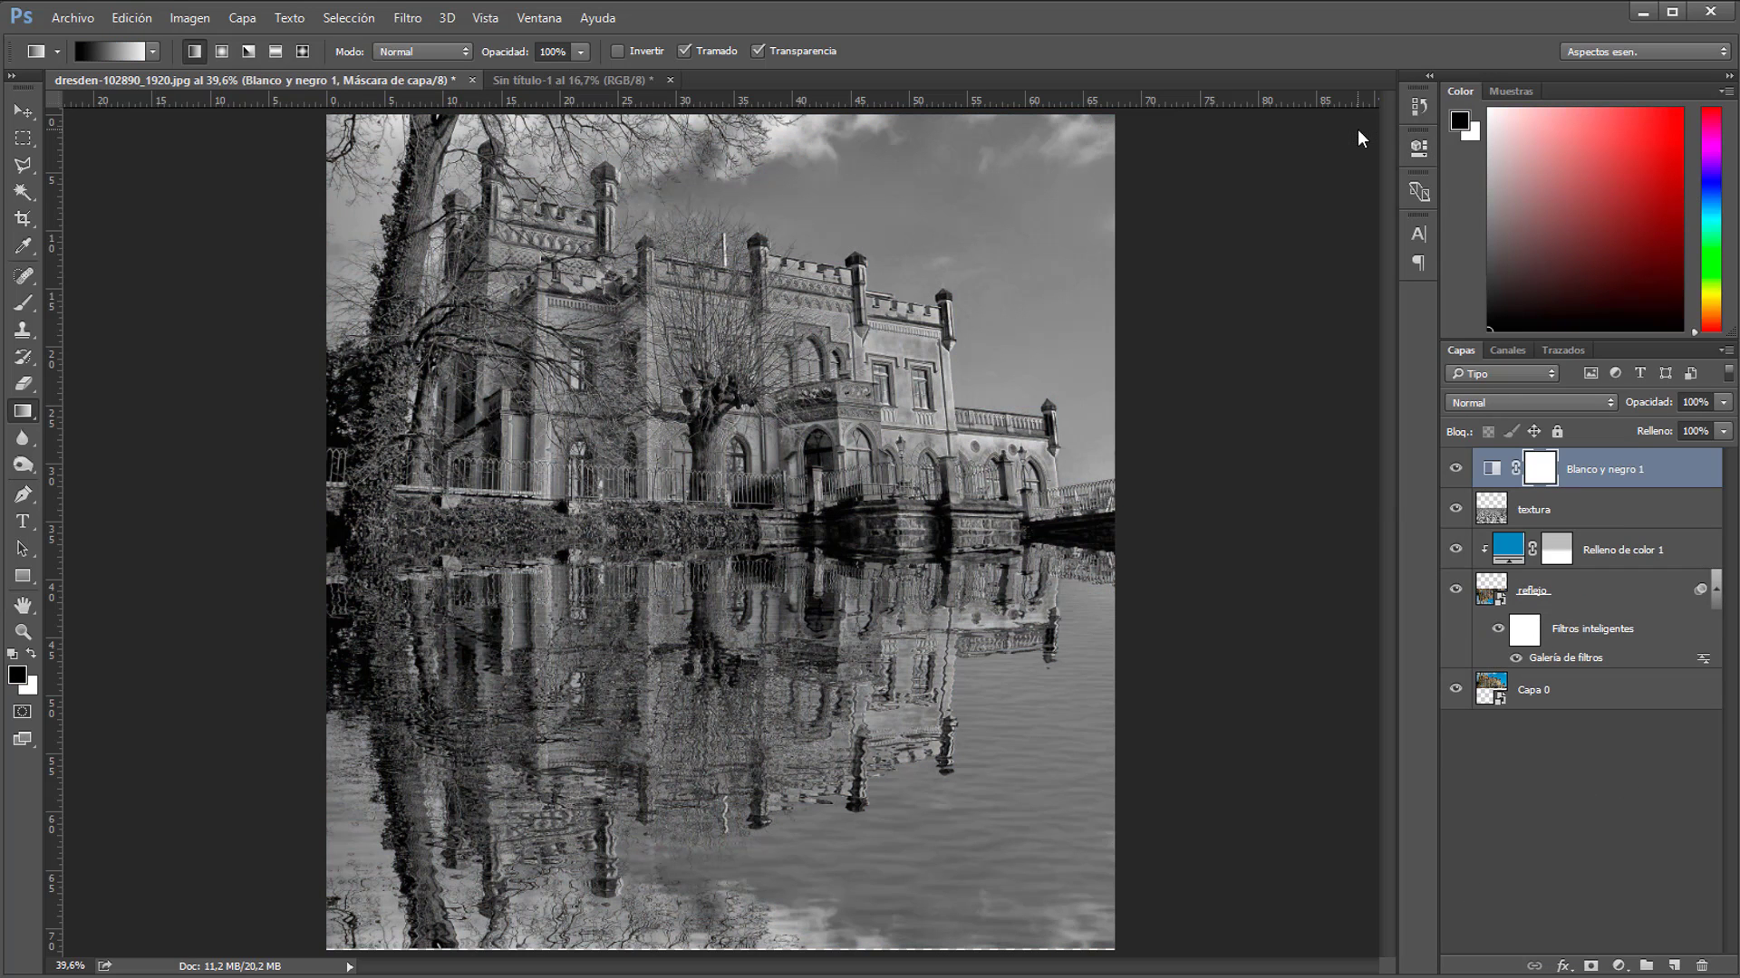
- Set the Black & White adjustment layer to Soft Light (Luz suave) blending at 40% opacity
left_click(1525, 399)
left_click(1525, 620)
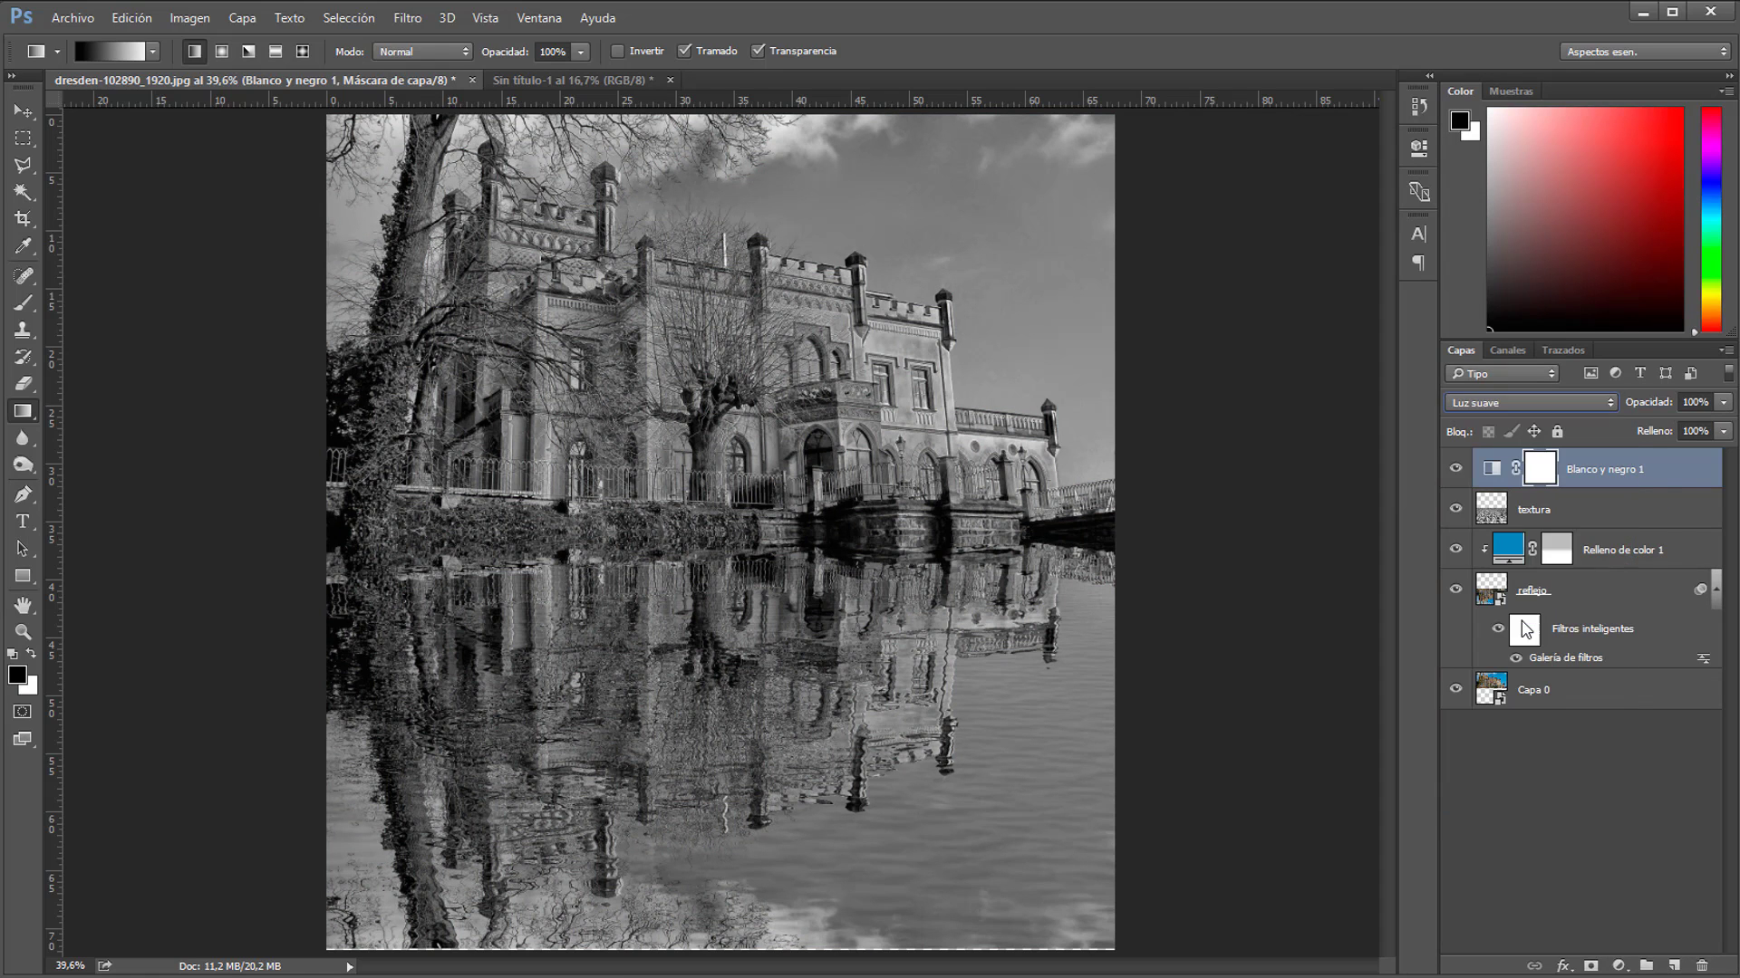
left_click(1694, 405)
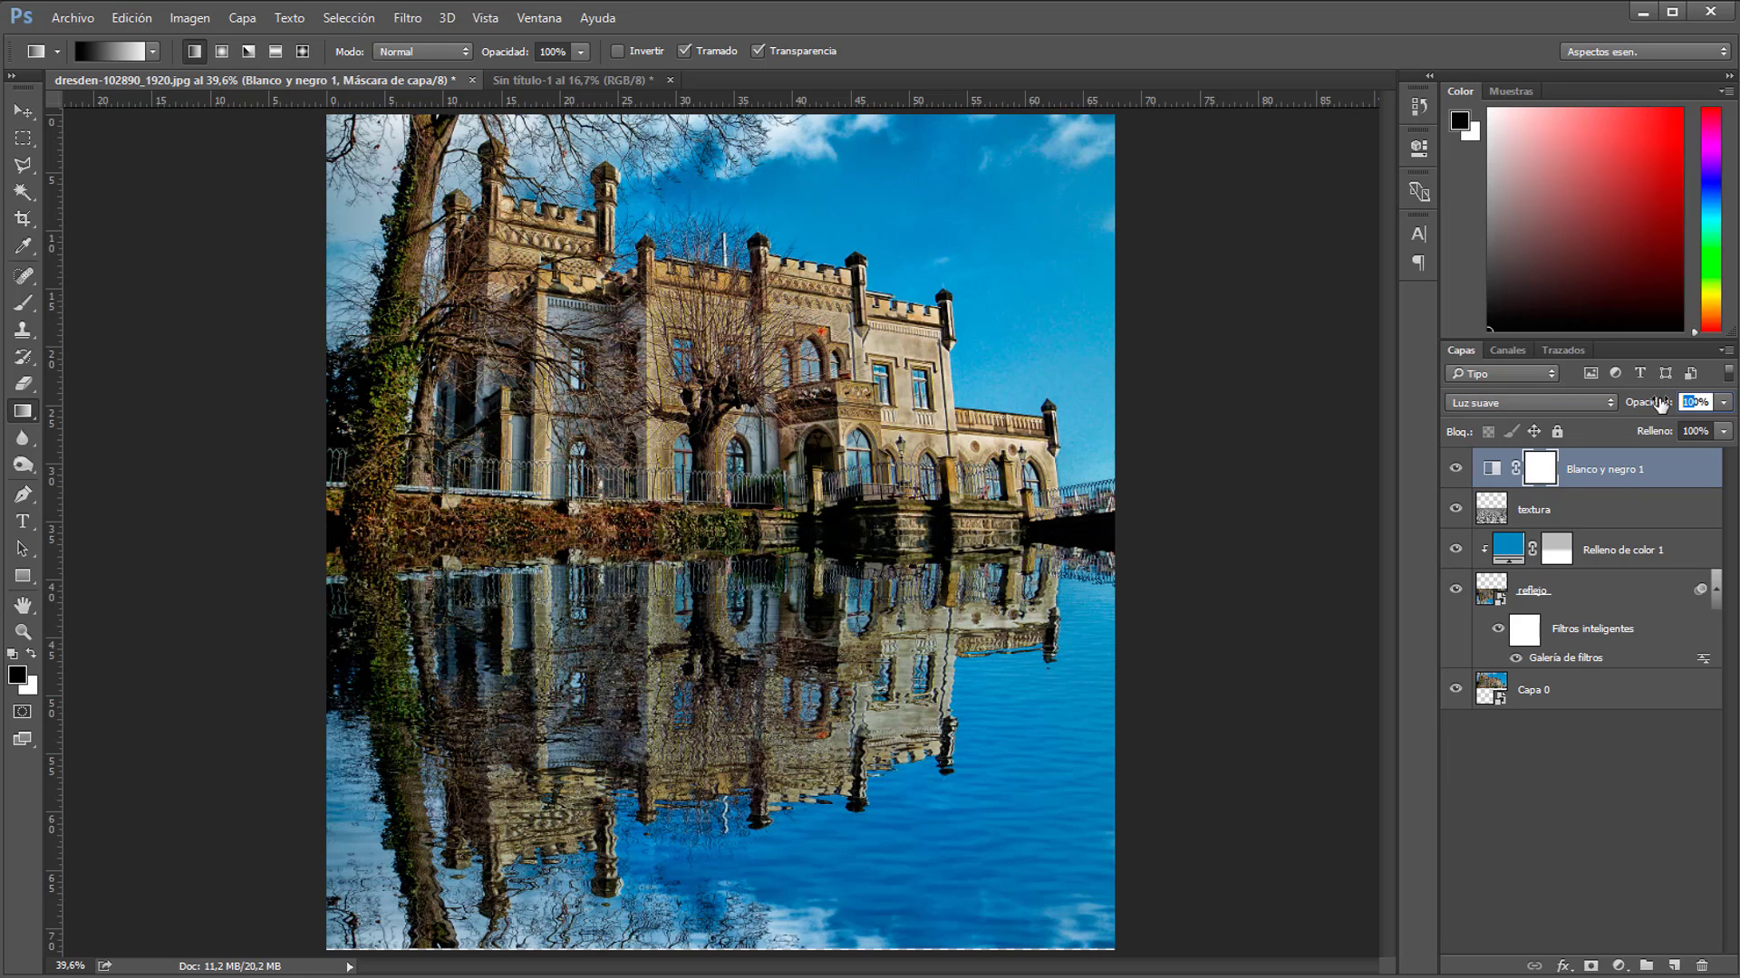
type("40")
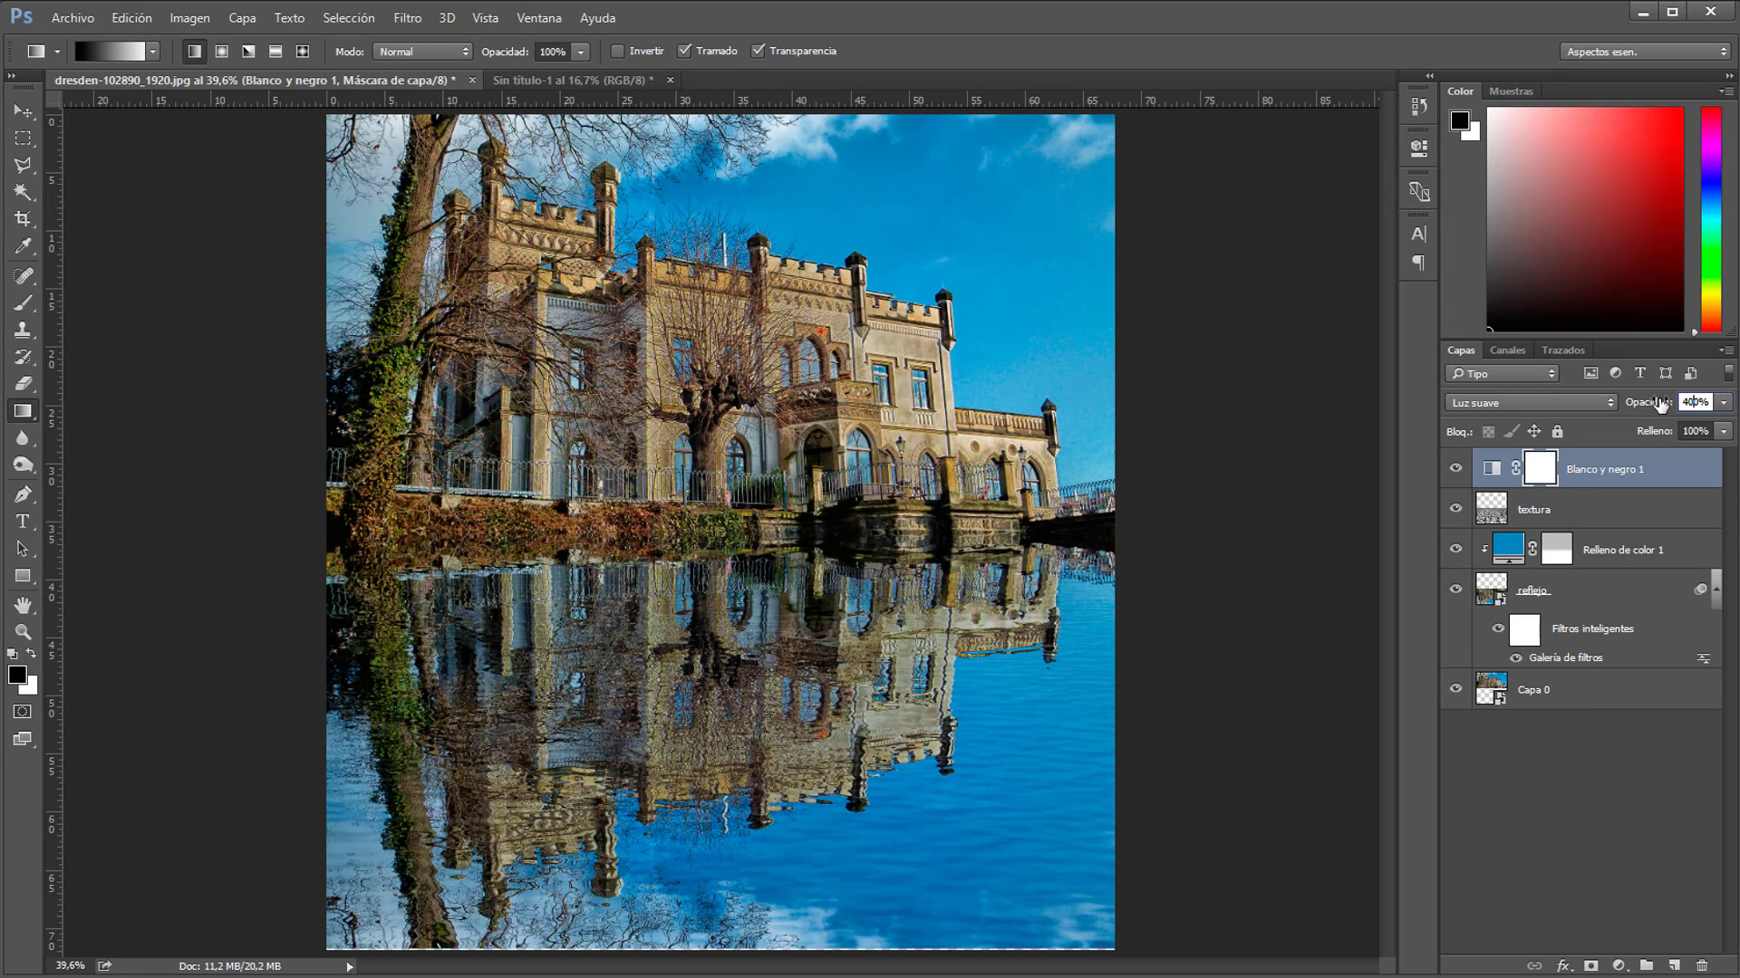
- Toggle the Black & White adjustment layer's visibility to compare the image with and without the contrast boost
left_click(1456, 468)
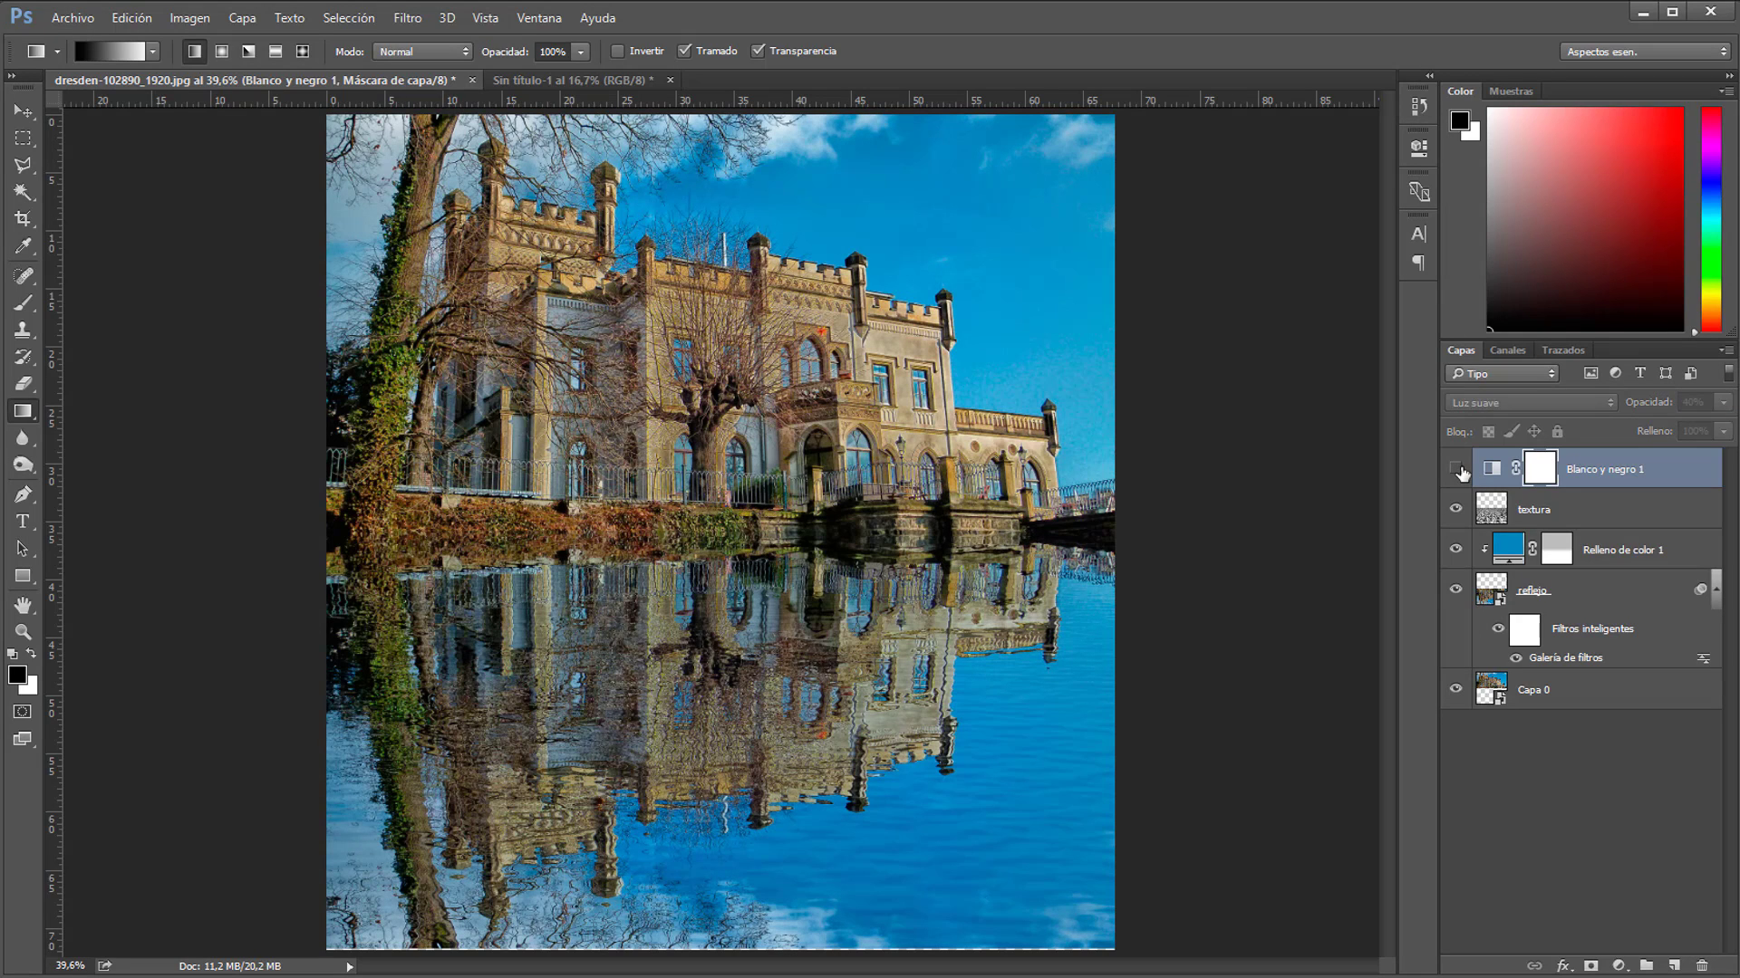
left_click(1456, 469)
left_click(1456, 469)
left_click(1456, 469)
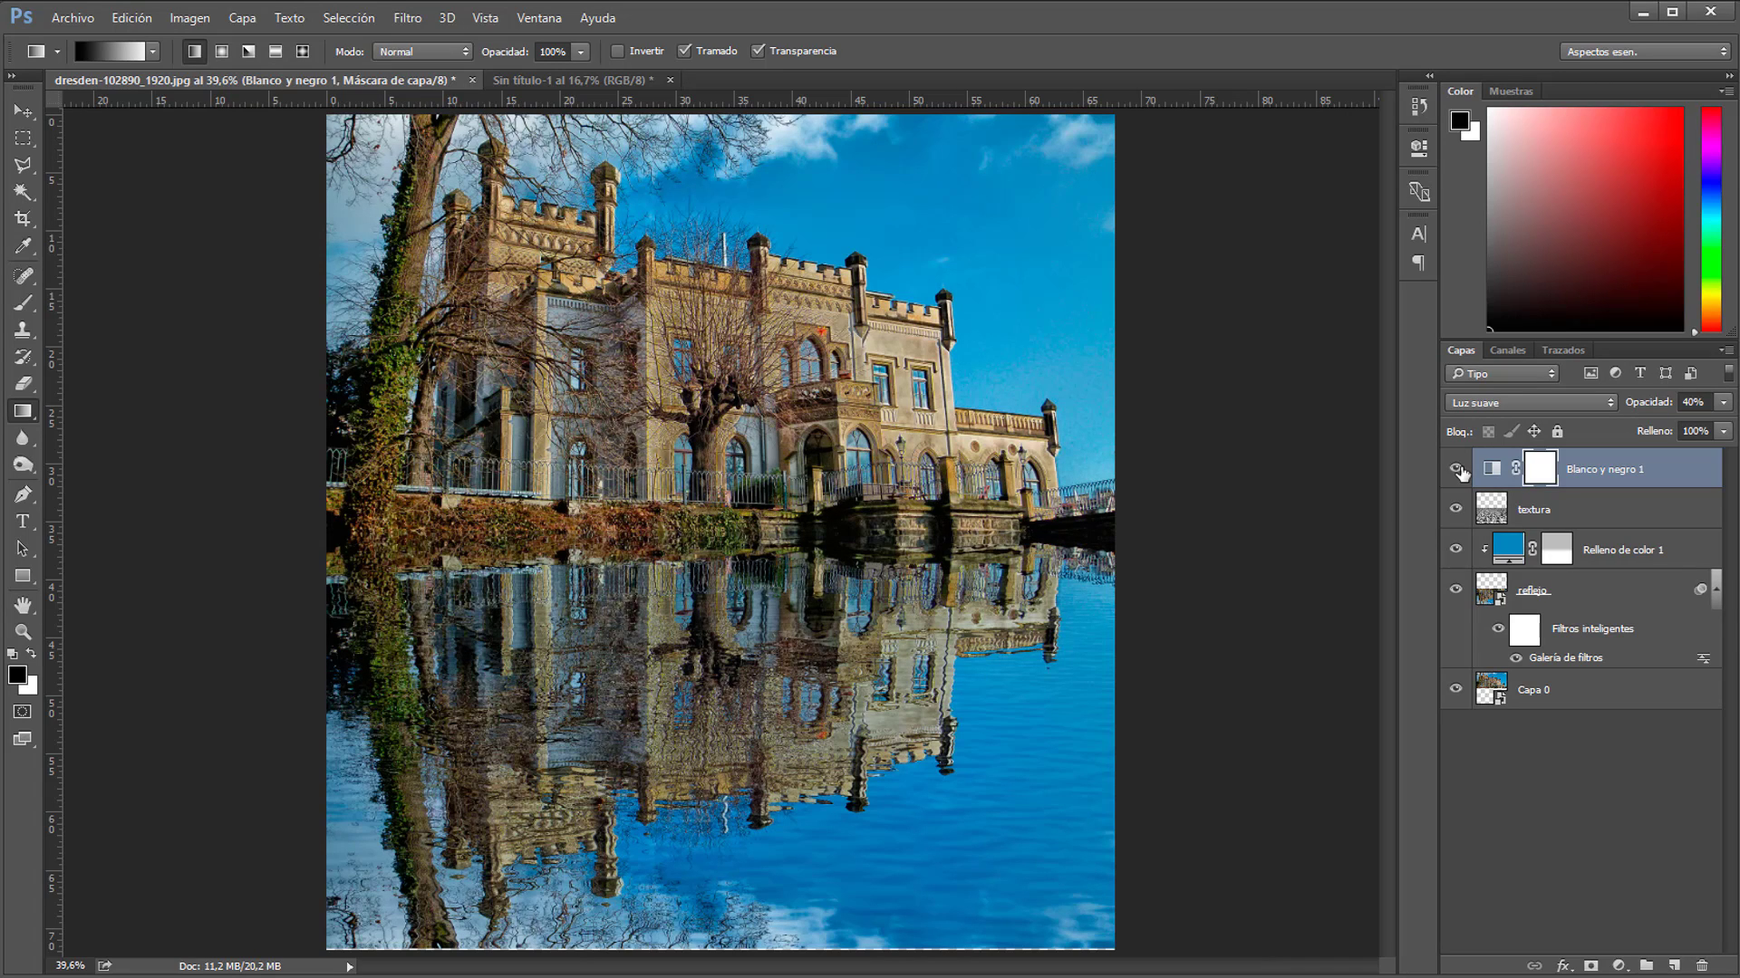
- Add an empty layer above the Black & White adjustment and fill it with white as the foreground colour
key("v")
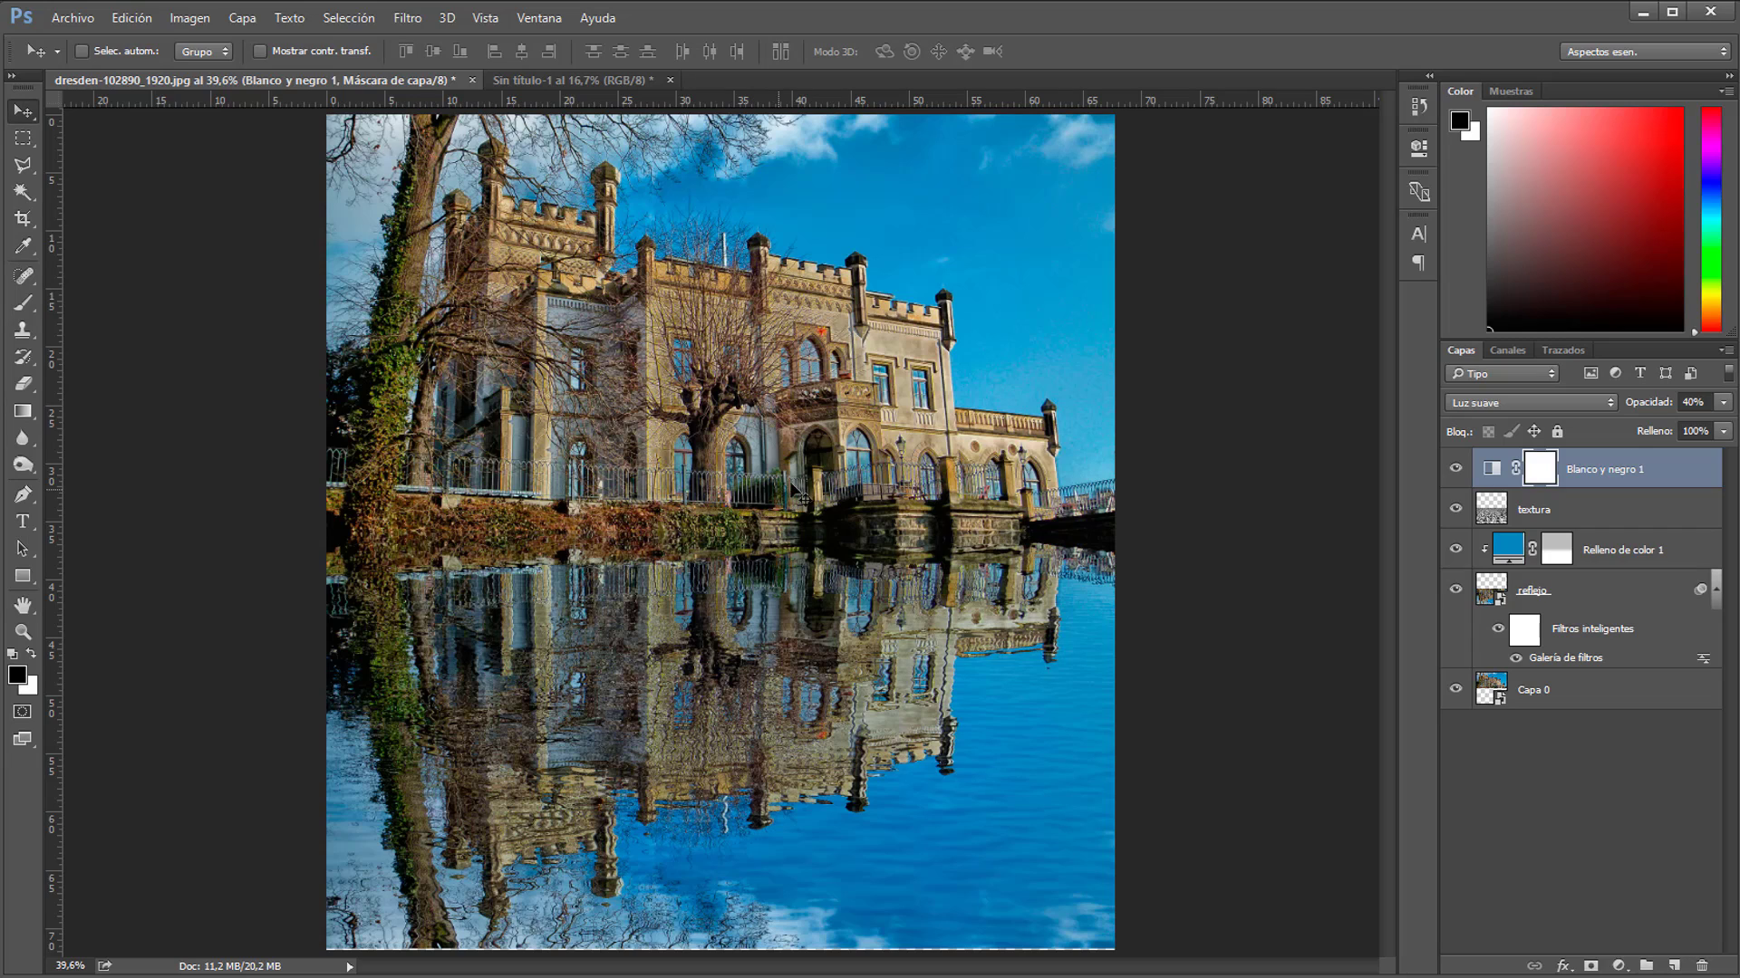
left_click(1676, 965)
key("x")
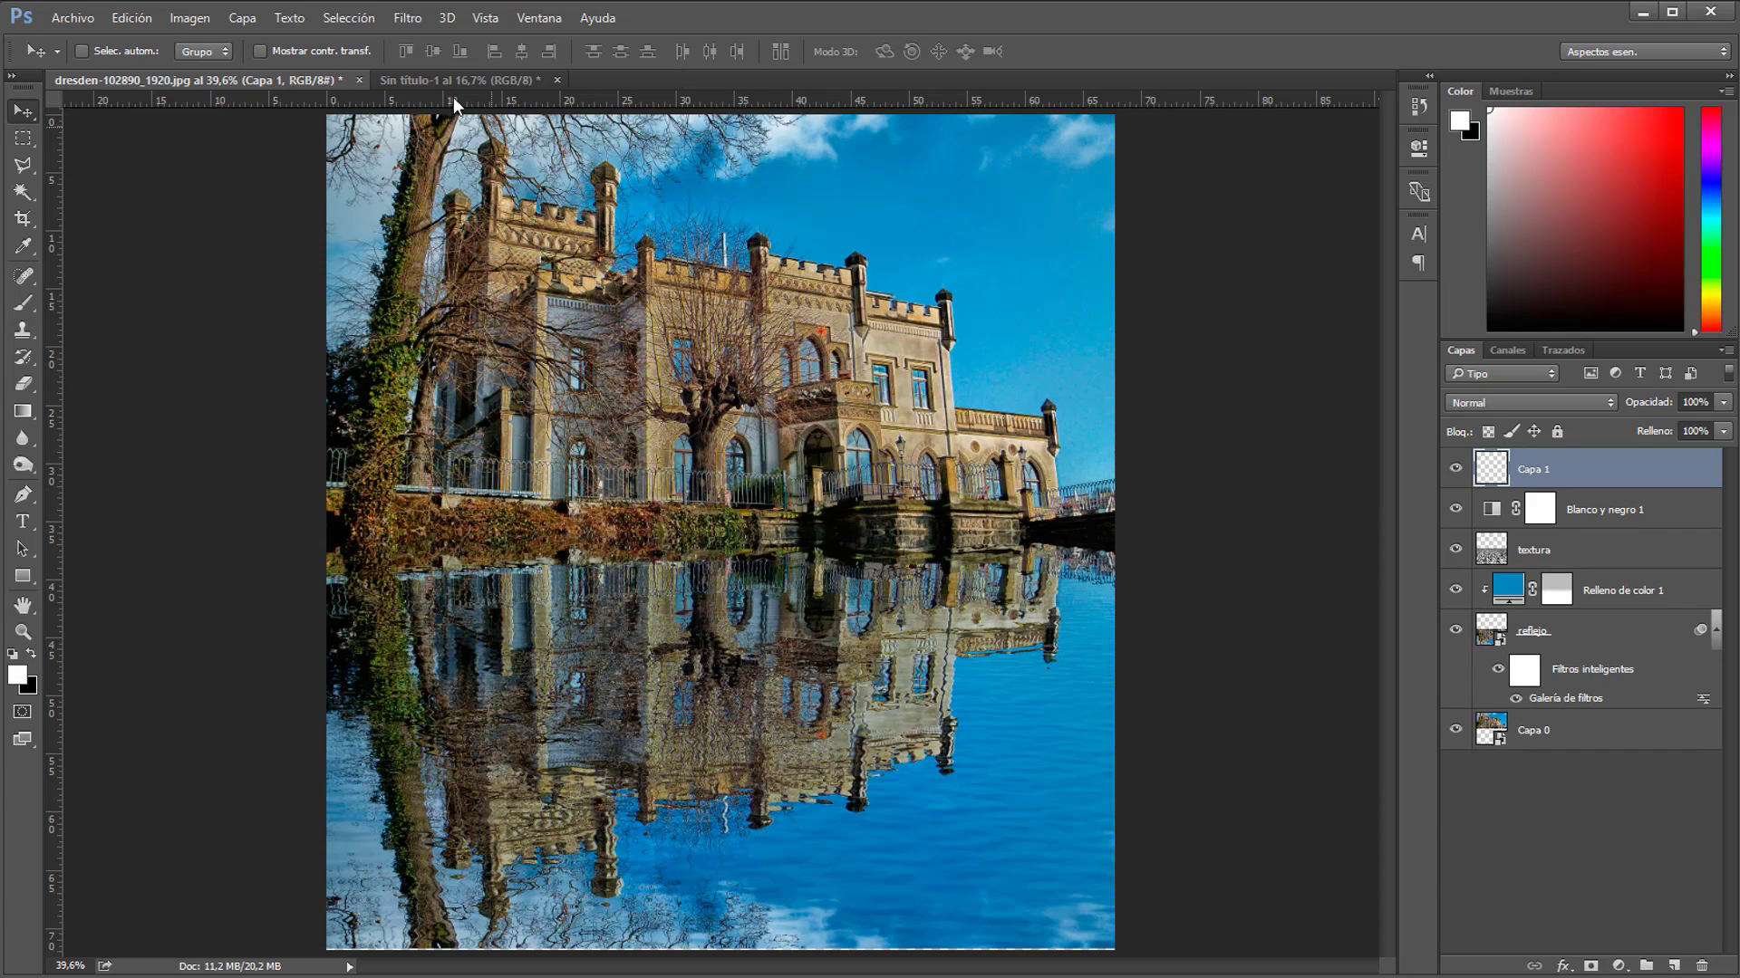
left_click(245, 23)
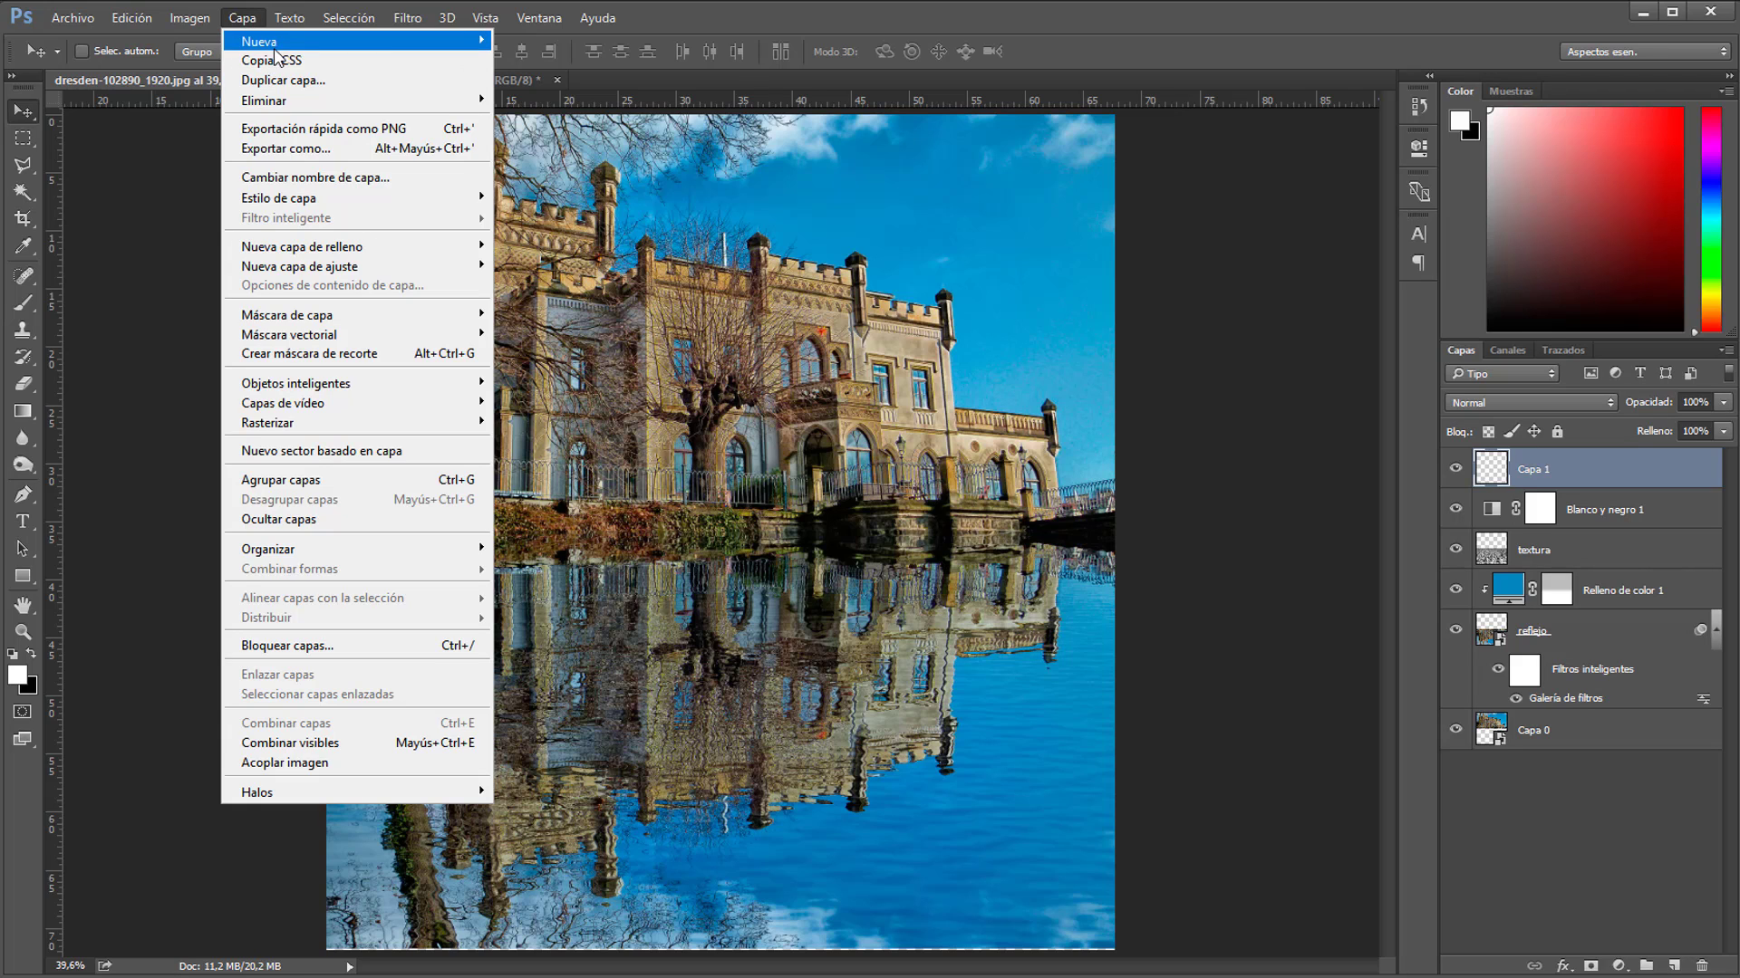
mouse_move(439, 42)
left_click(1373, 721)
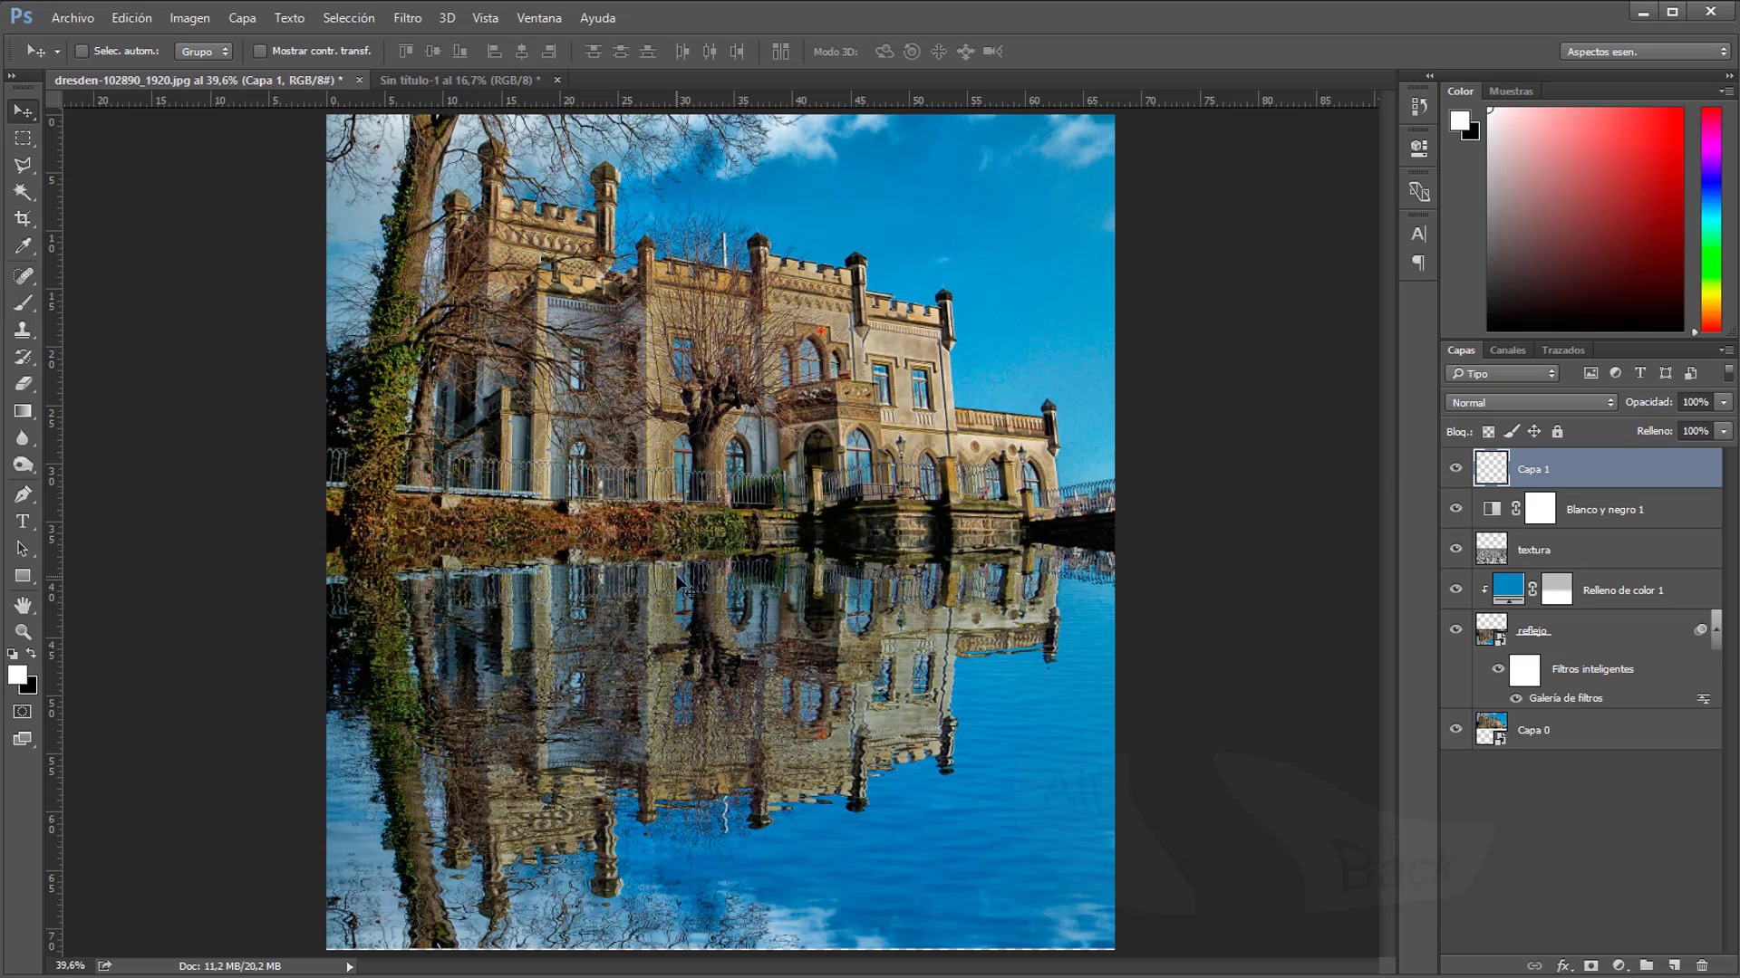
key("alt+BackSpace")
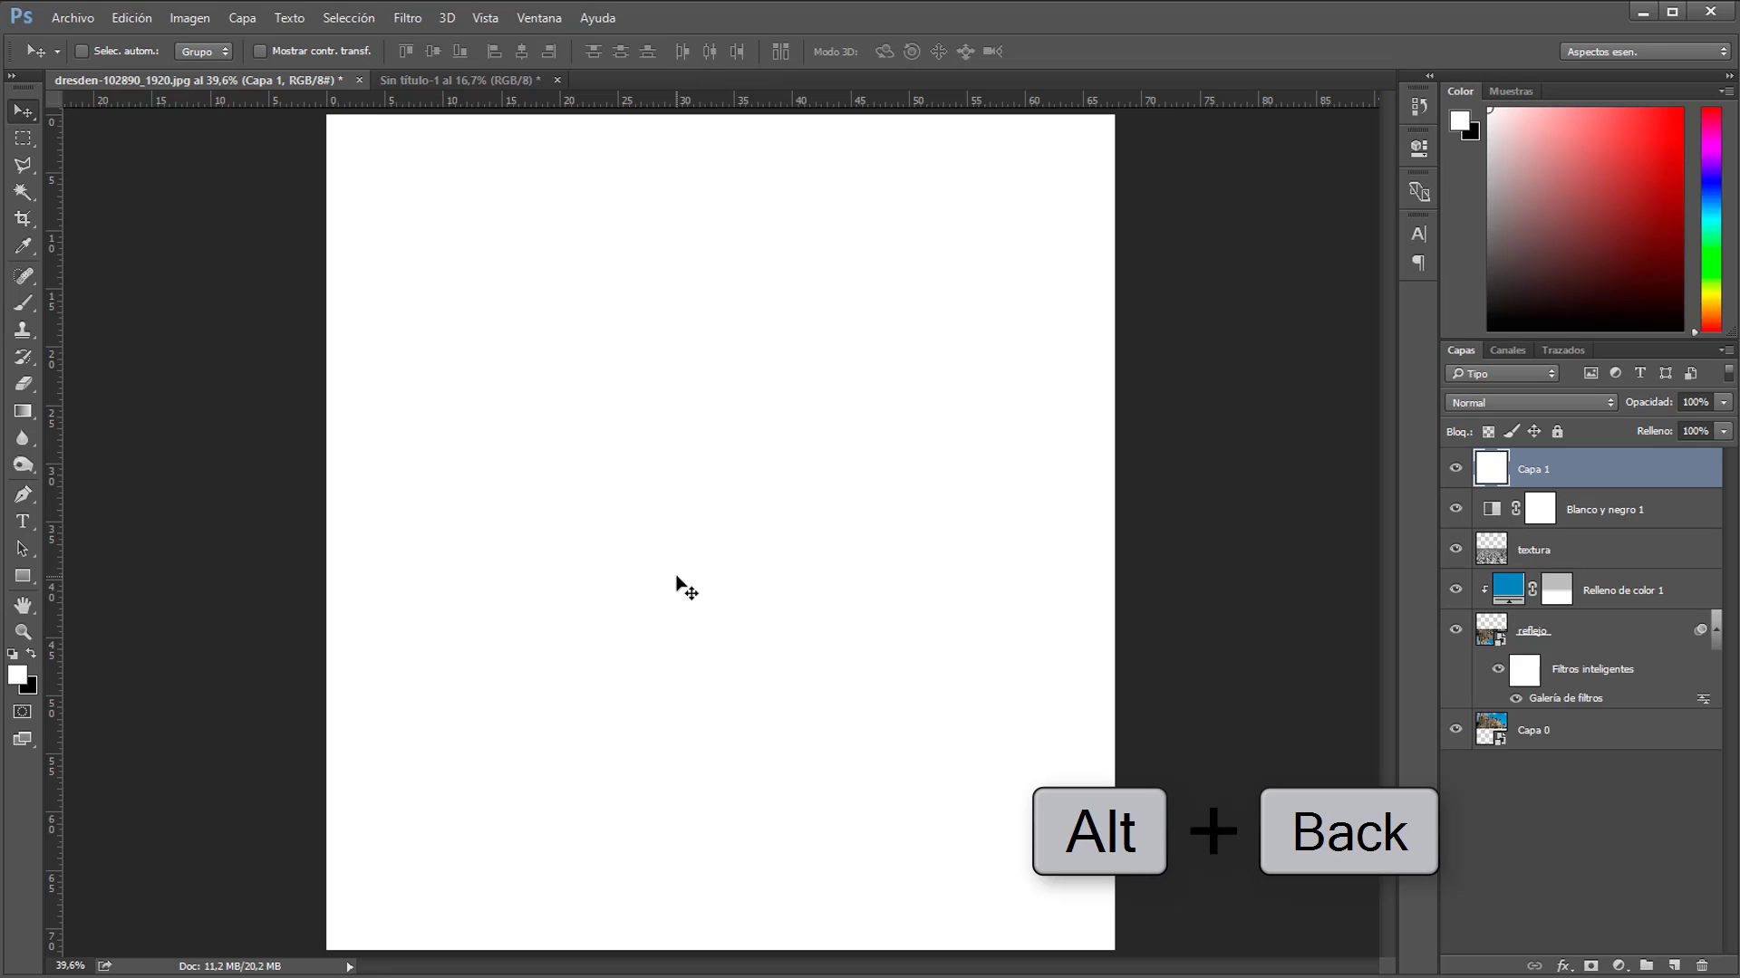
- Apply the Fill command (Rellenar) to the new top layer with Blanco content, Normal mode and 100% opacity
left_click(132, 17)
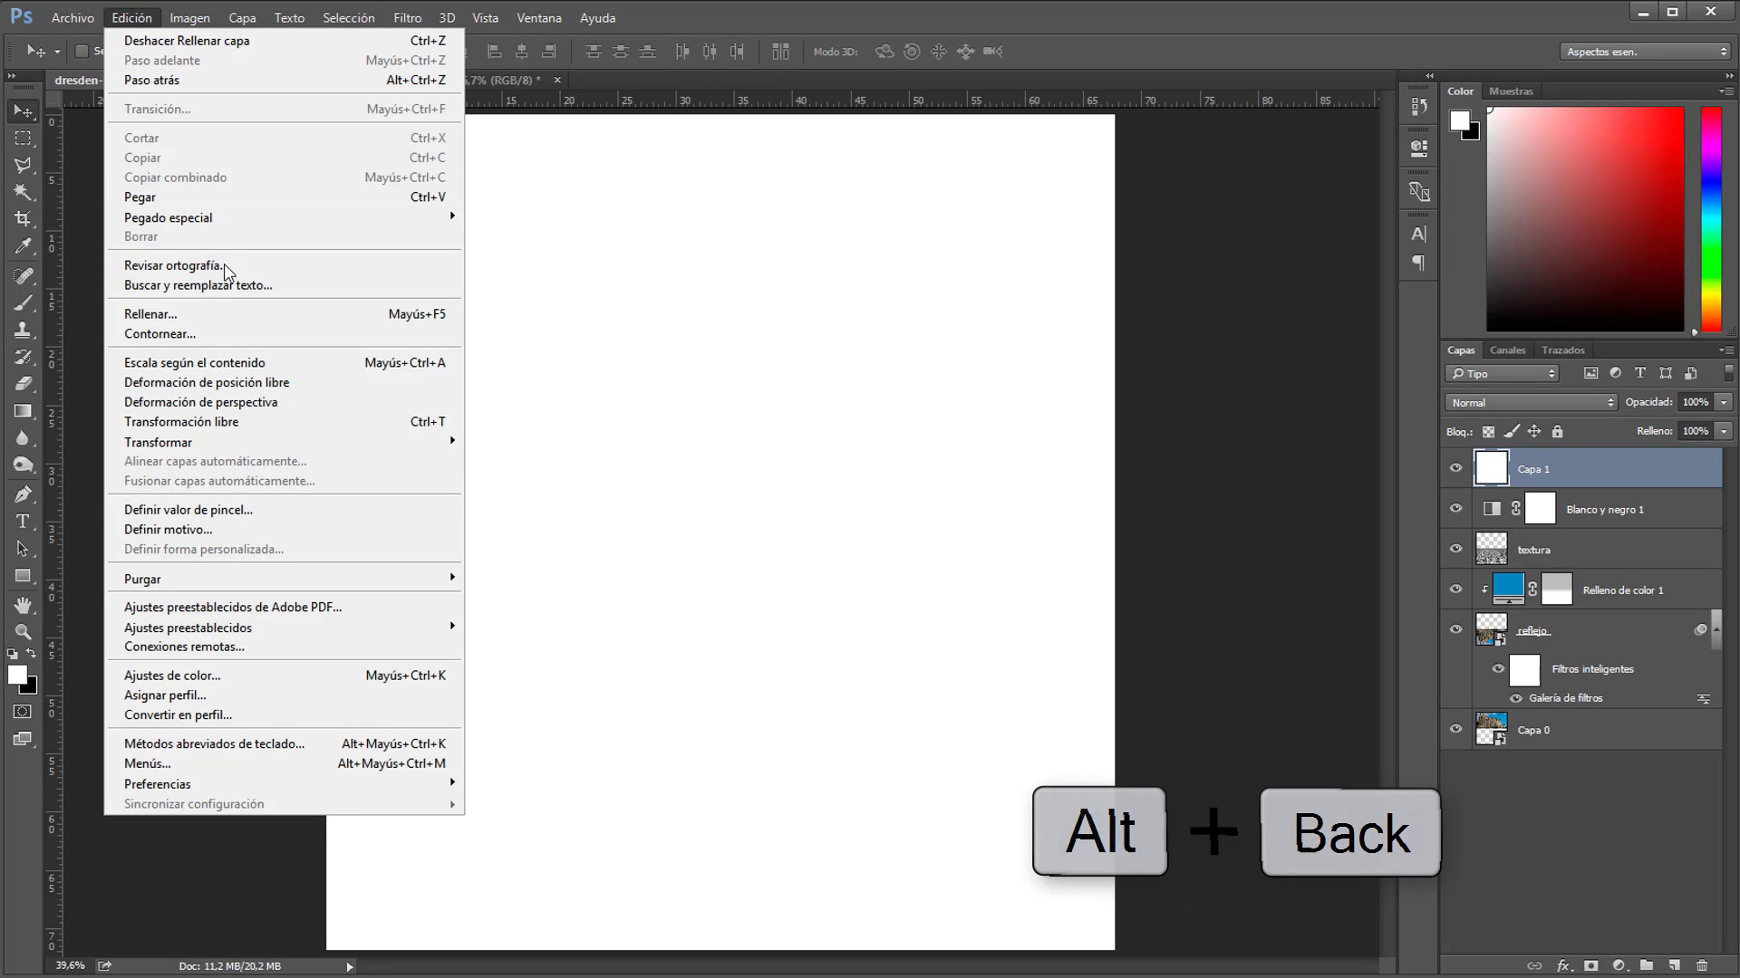
left_click(154, 313)
left_click(852, 309)
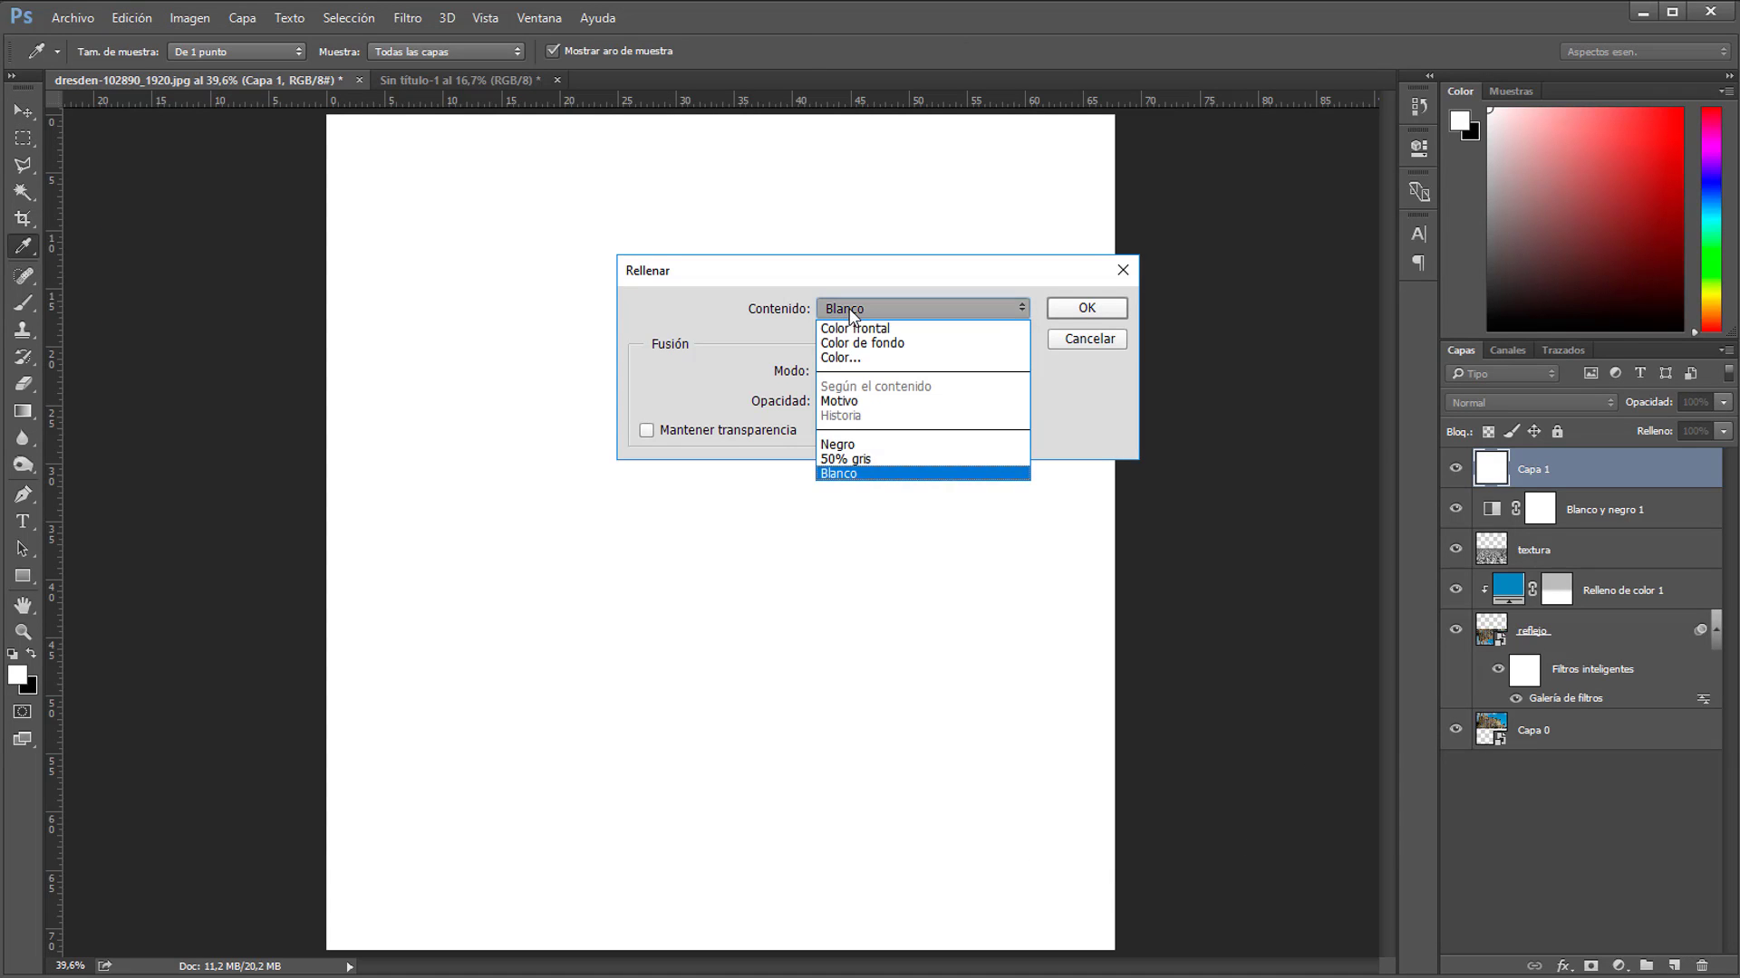
left_click(865, 473)
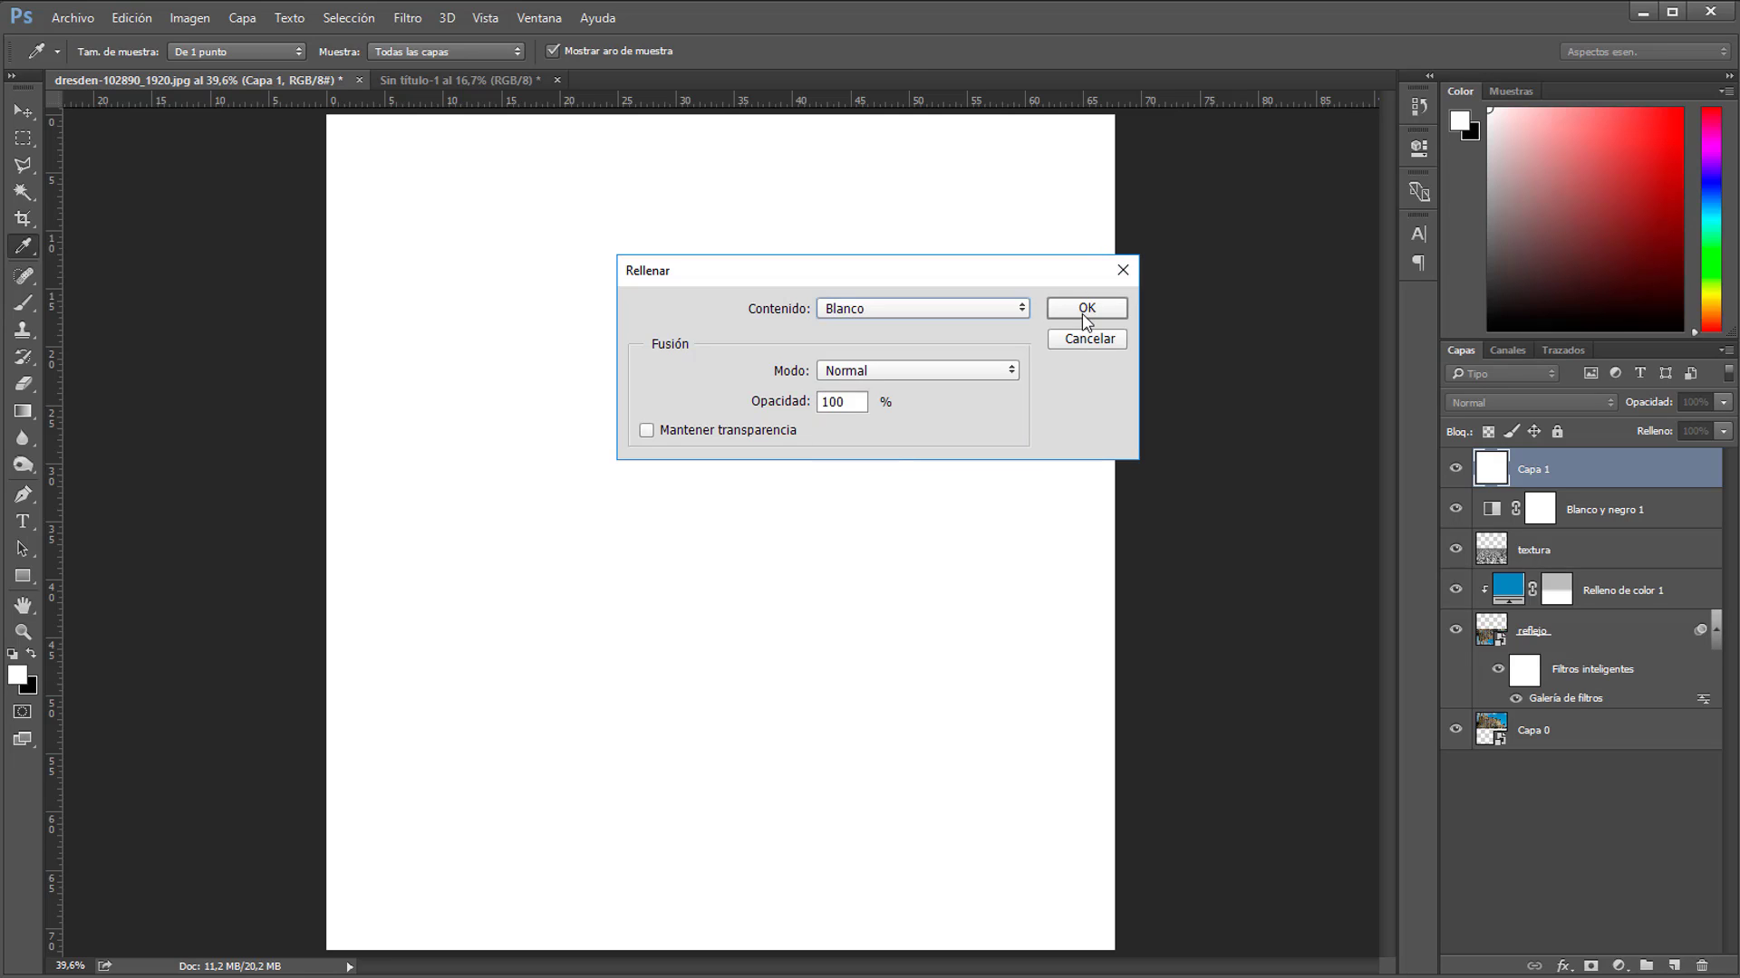
left_click(1085, 312)
key("v")
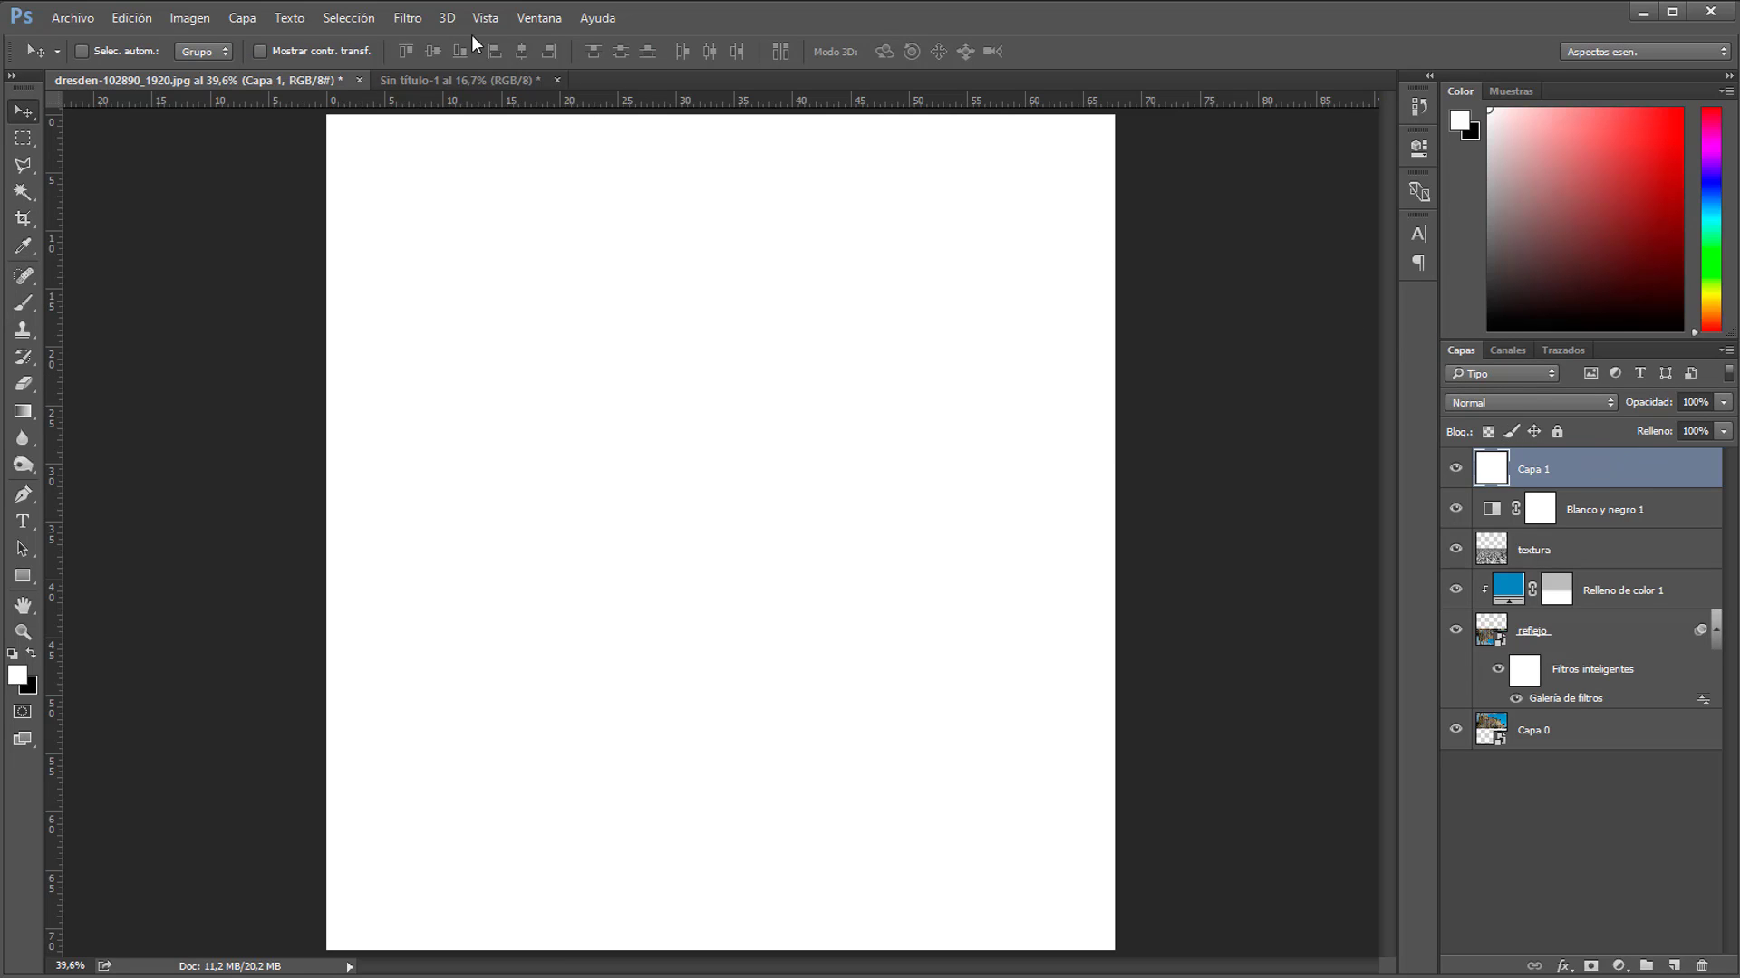
- Apply a custom Lens Correction (Corrección de lente) to the white layer with a vignette amount of -100
left_click(408, 17)
left_click(463, 158)
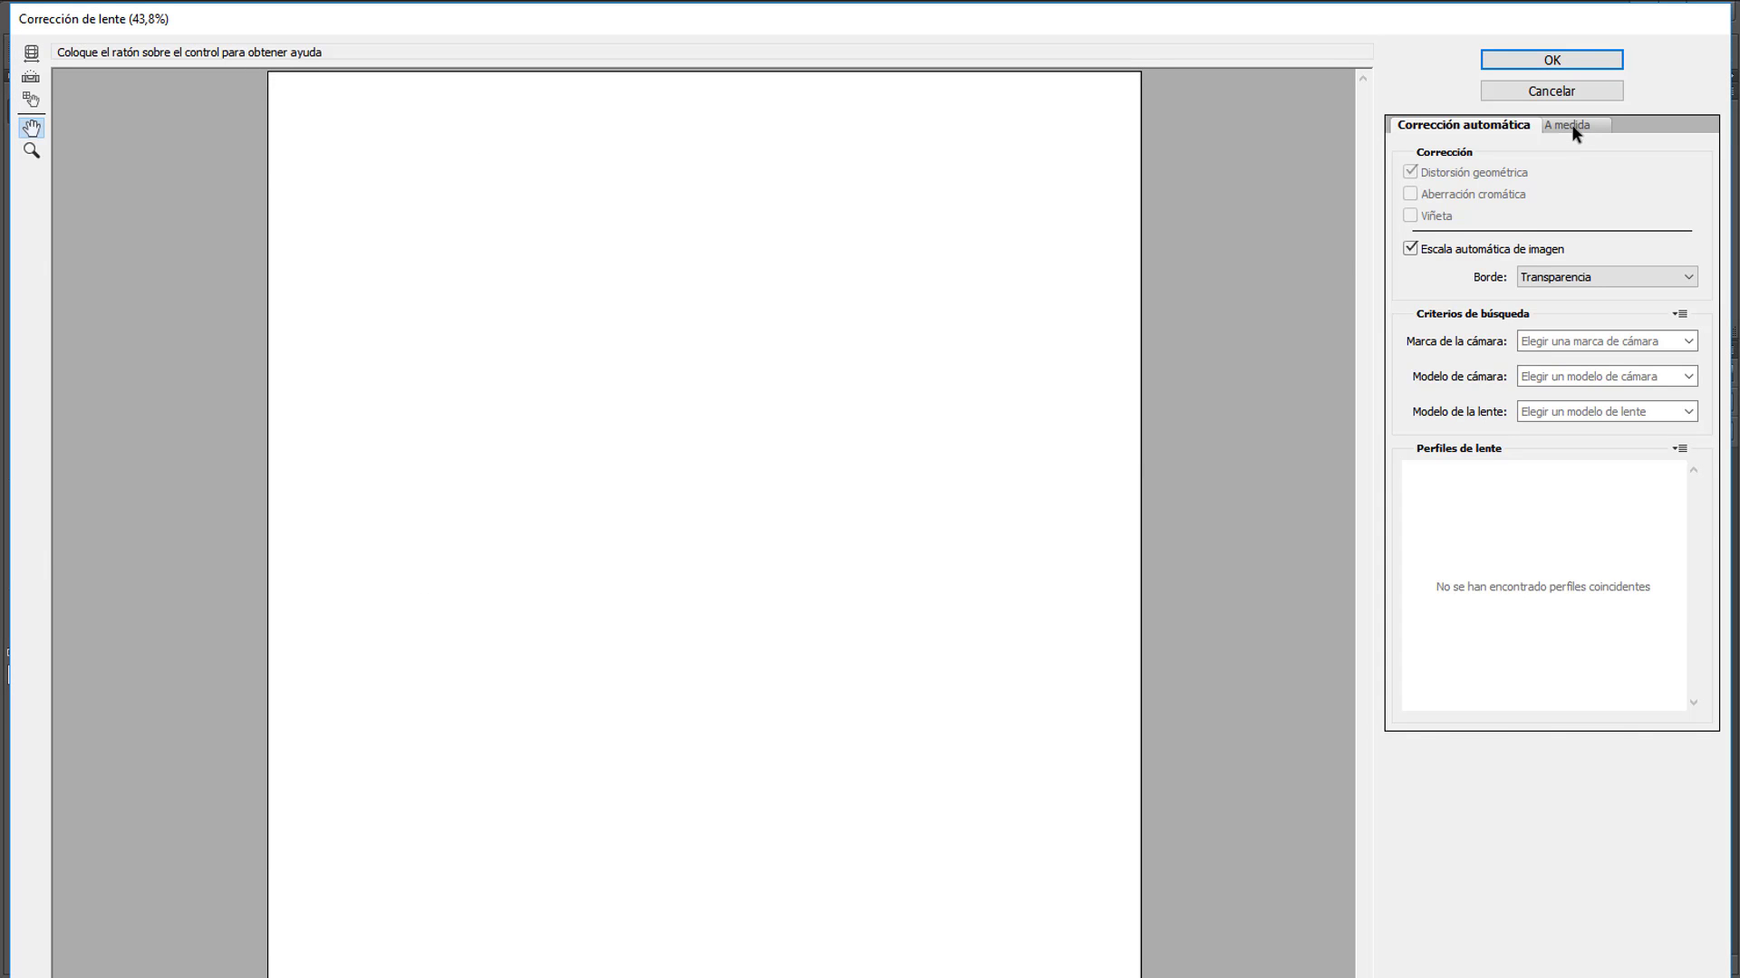
left_click(1571, 123)
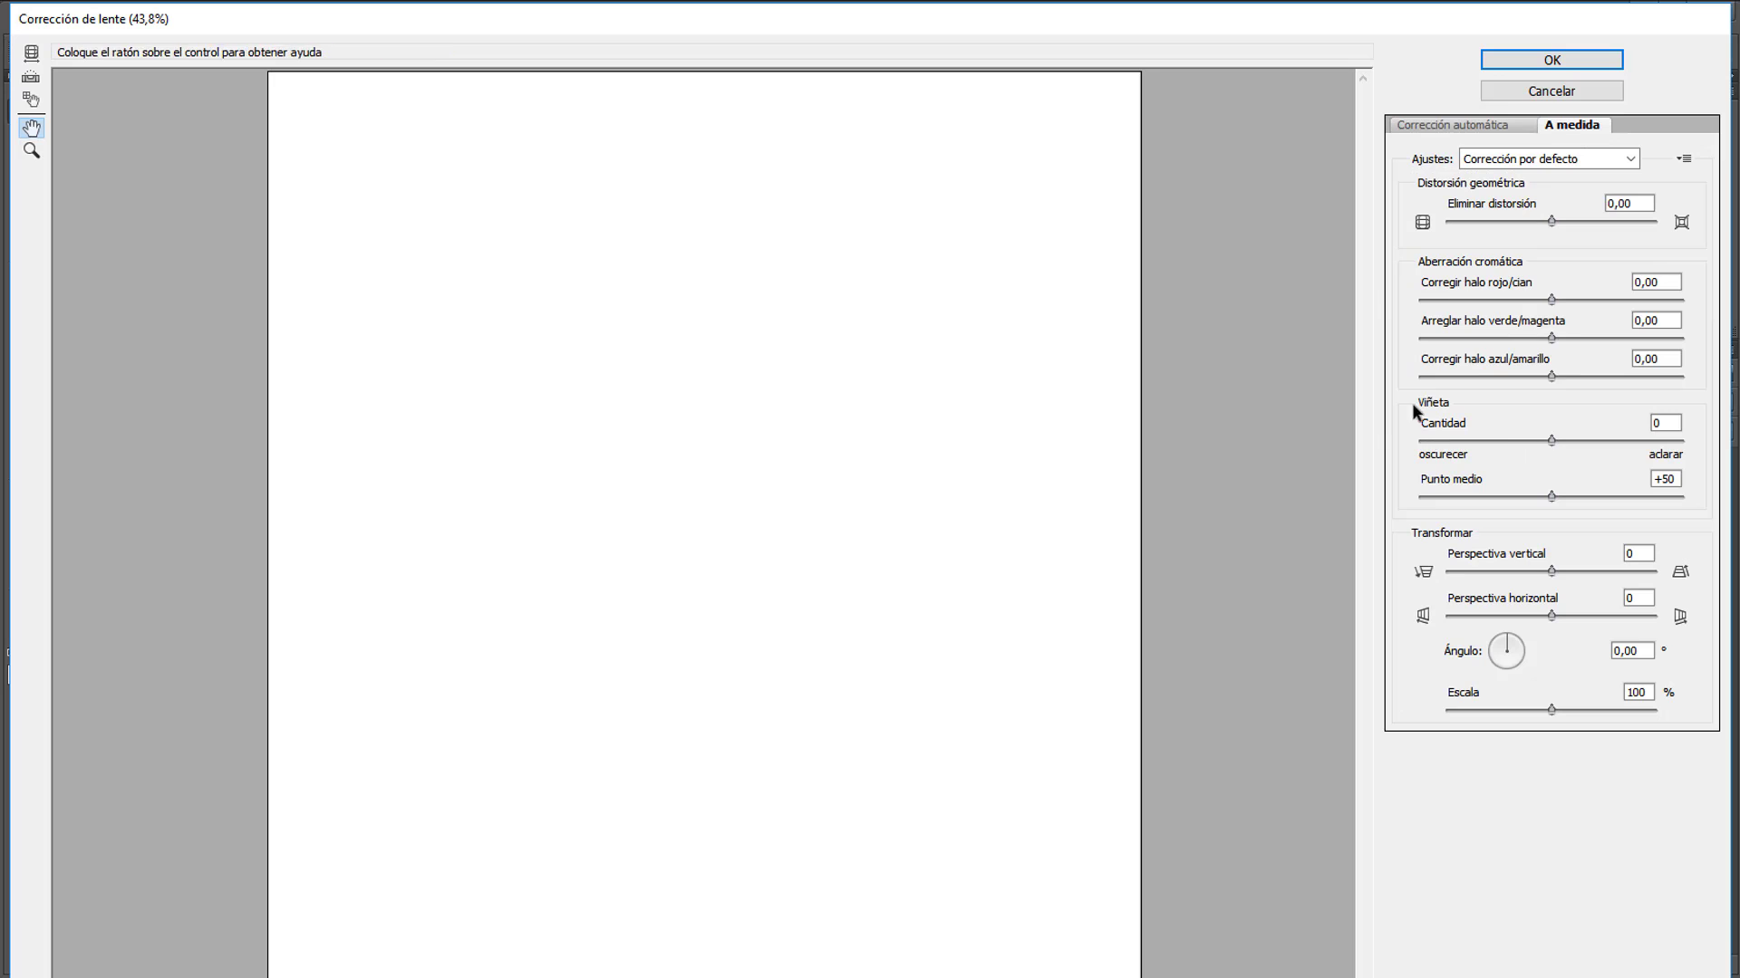
left_click_drag(1551, 440, 1393, 442)
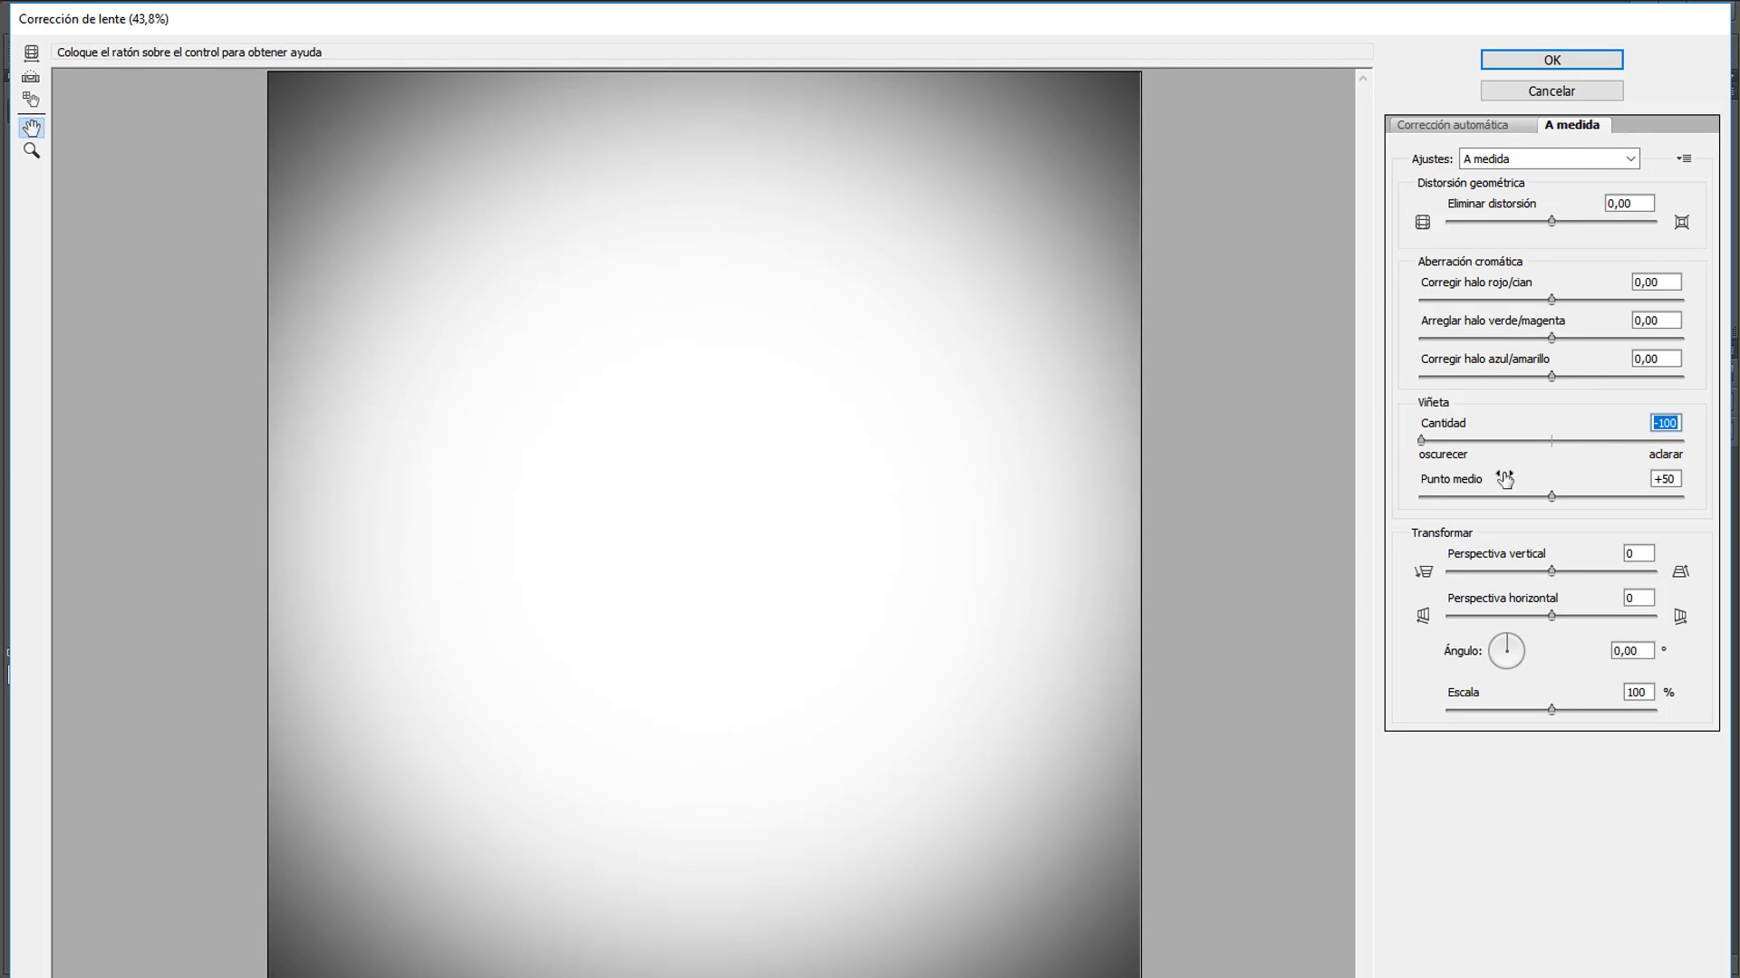
left_click(1513, 58)
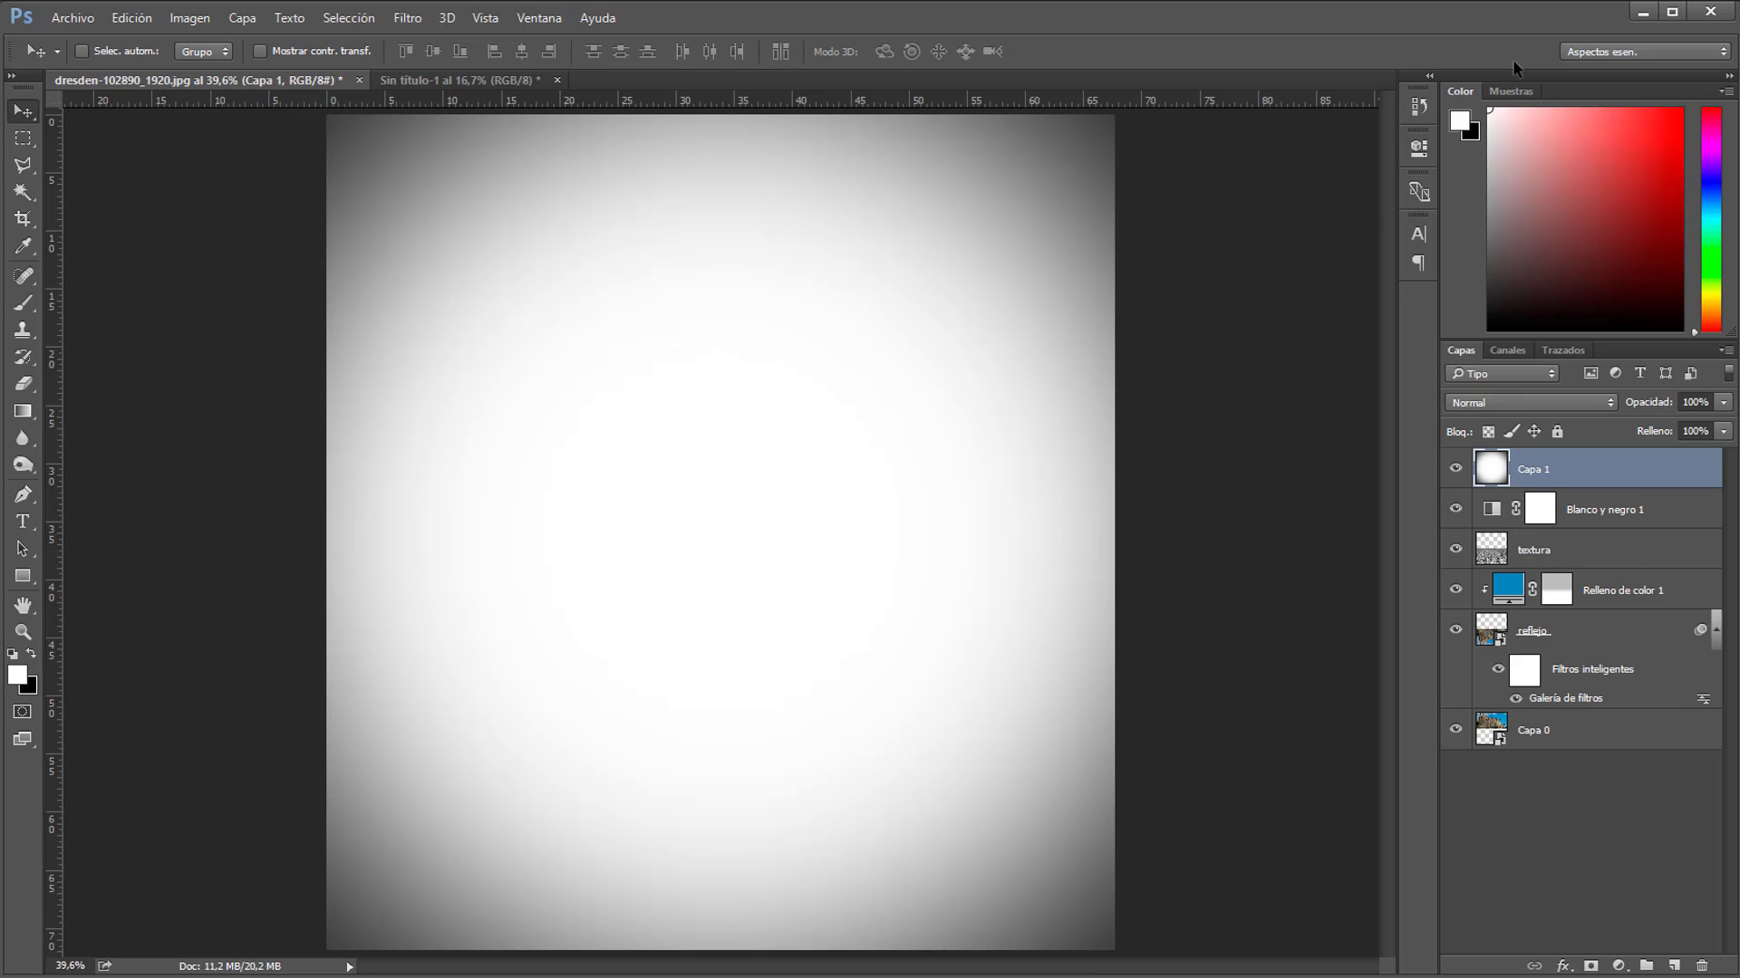
- Set the vignette layer to Soft Light (Luz suave) blending at 35% opacity
left_click(1532, 403)
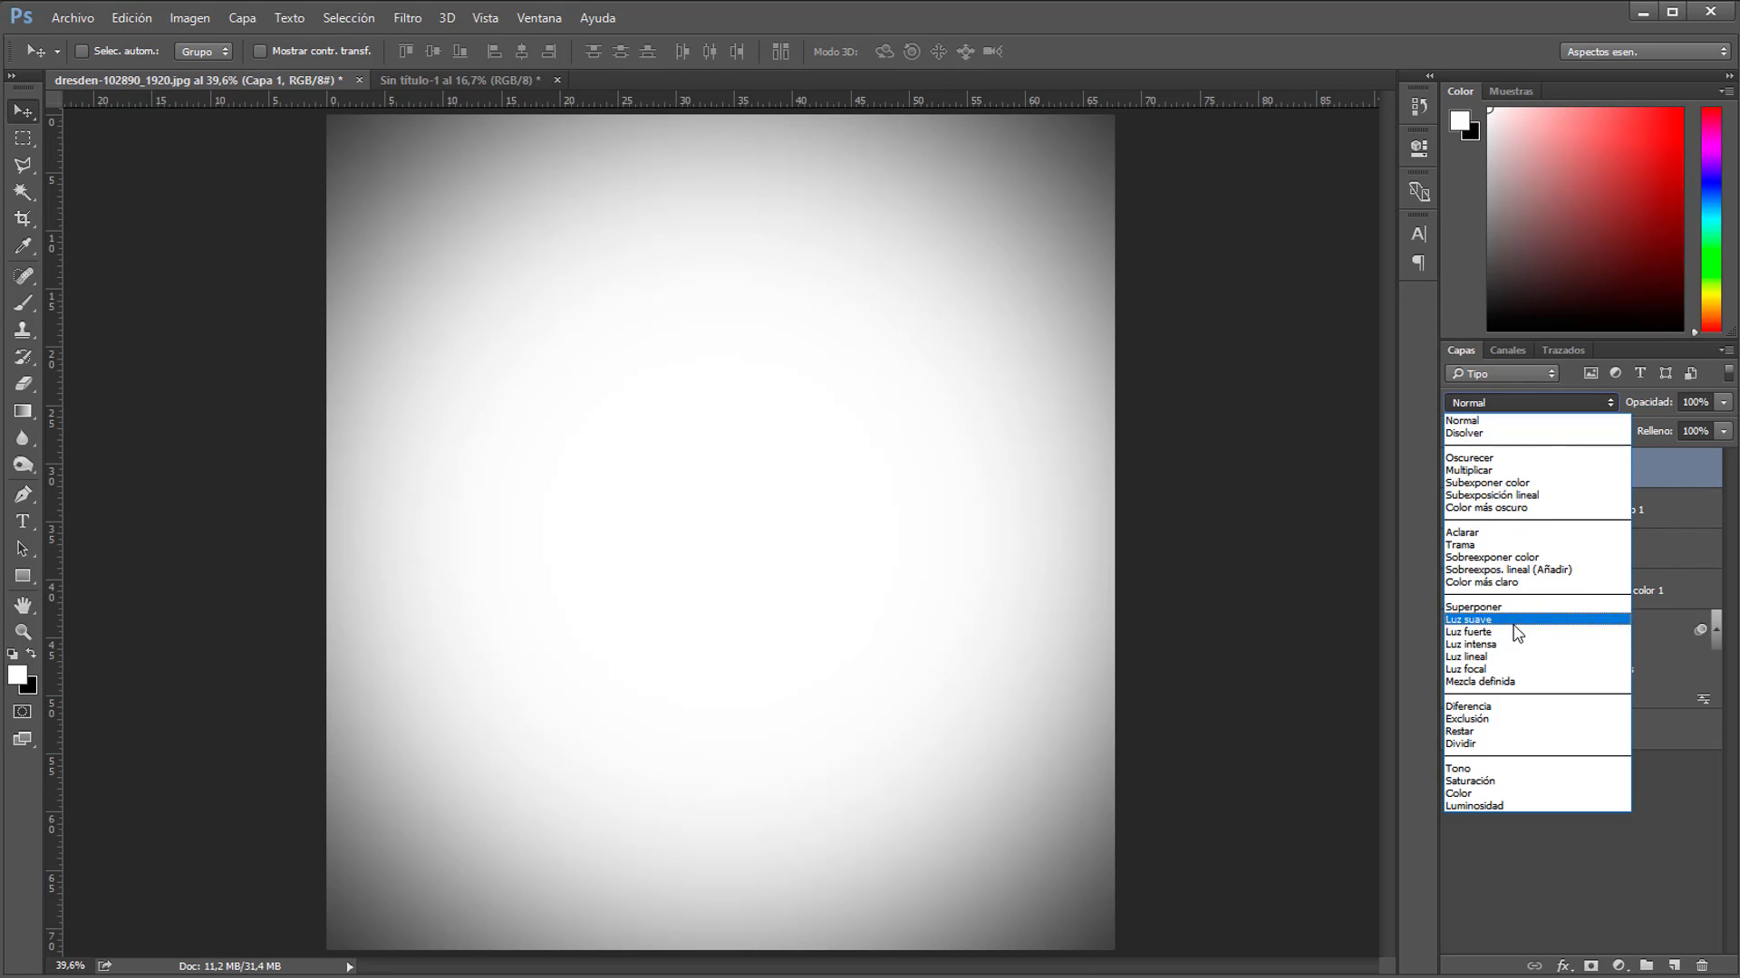
left_click(1515, 621)
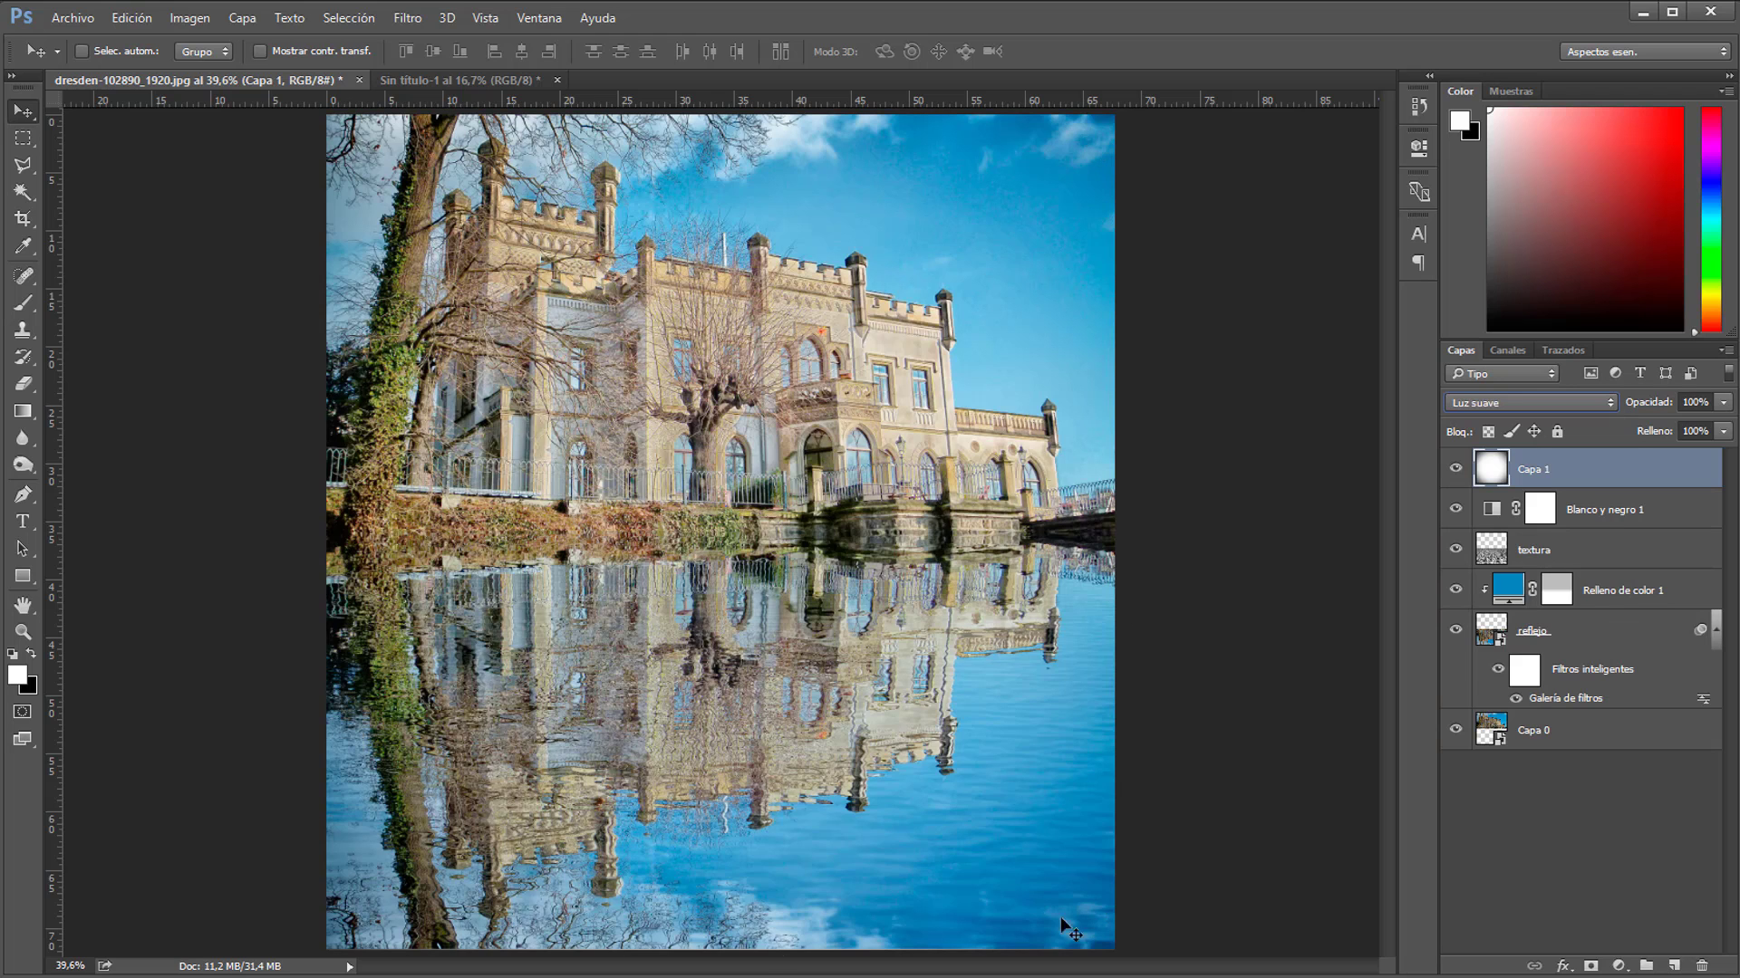
left_click(1696, 403)
double_click(1692, 403)
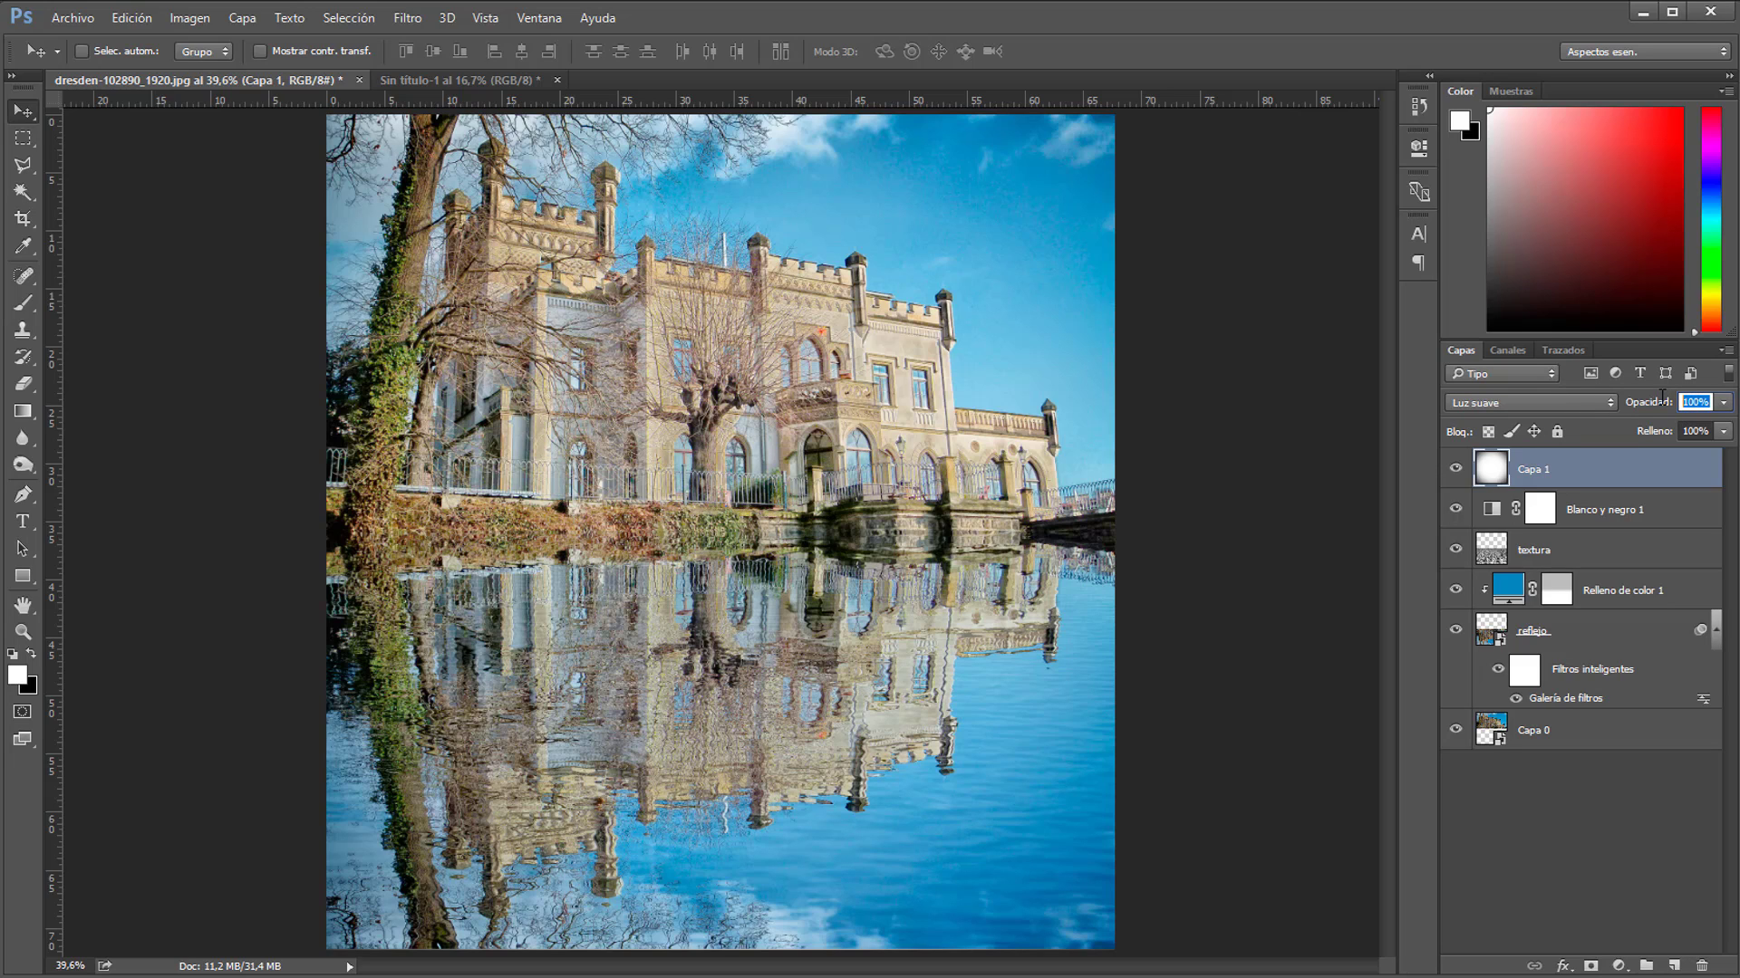
type("35")
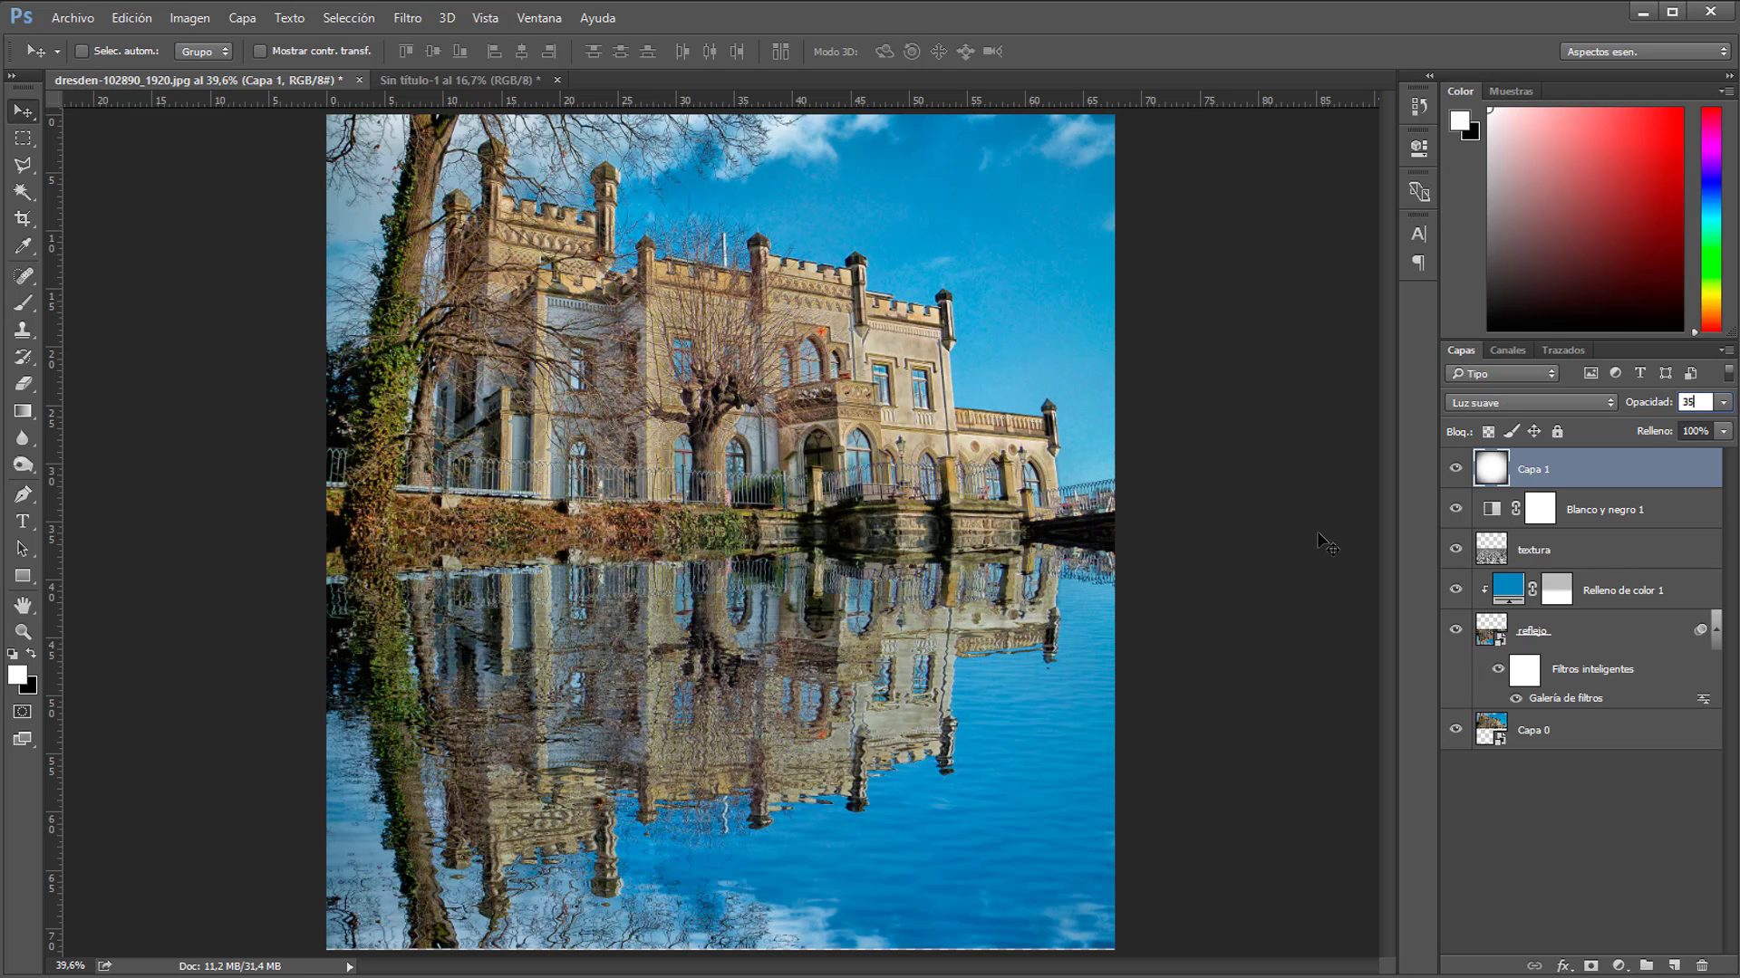
- Toggle the visibility of the vignette layer to compare the image with and without it
left_click(1455, 467)
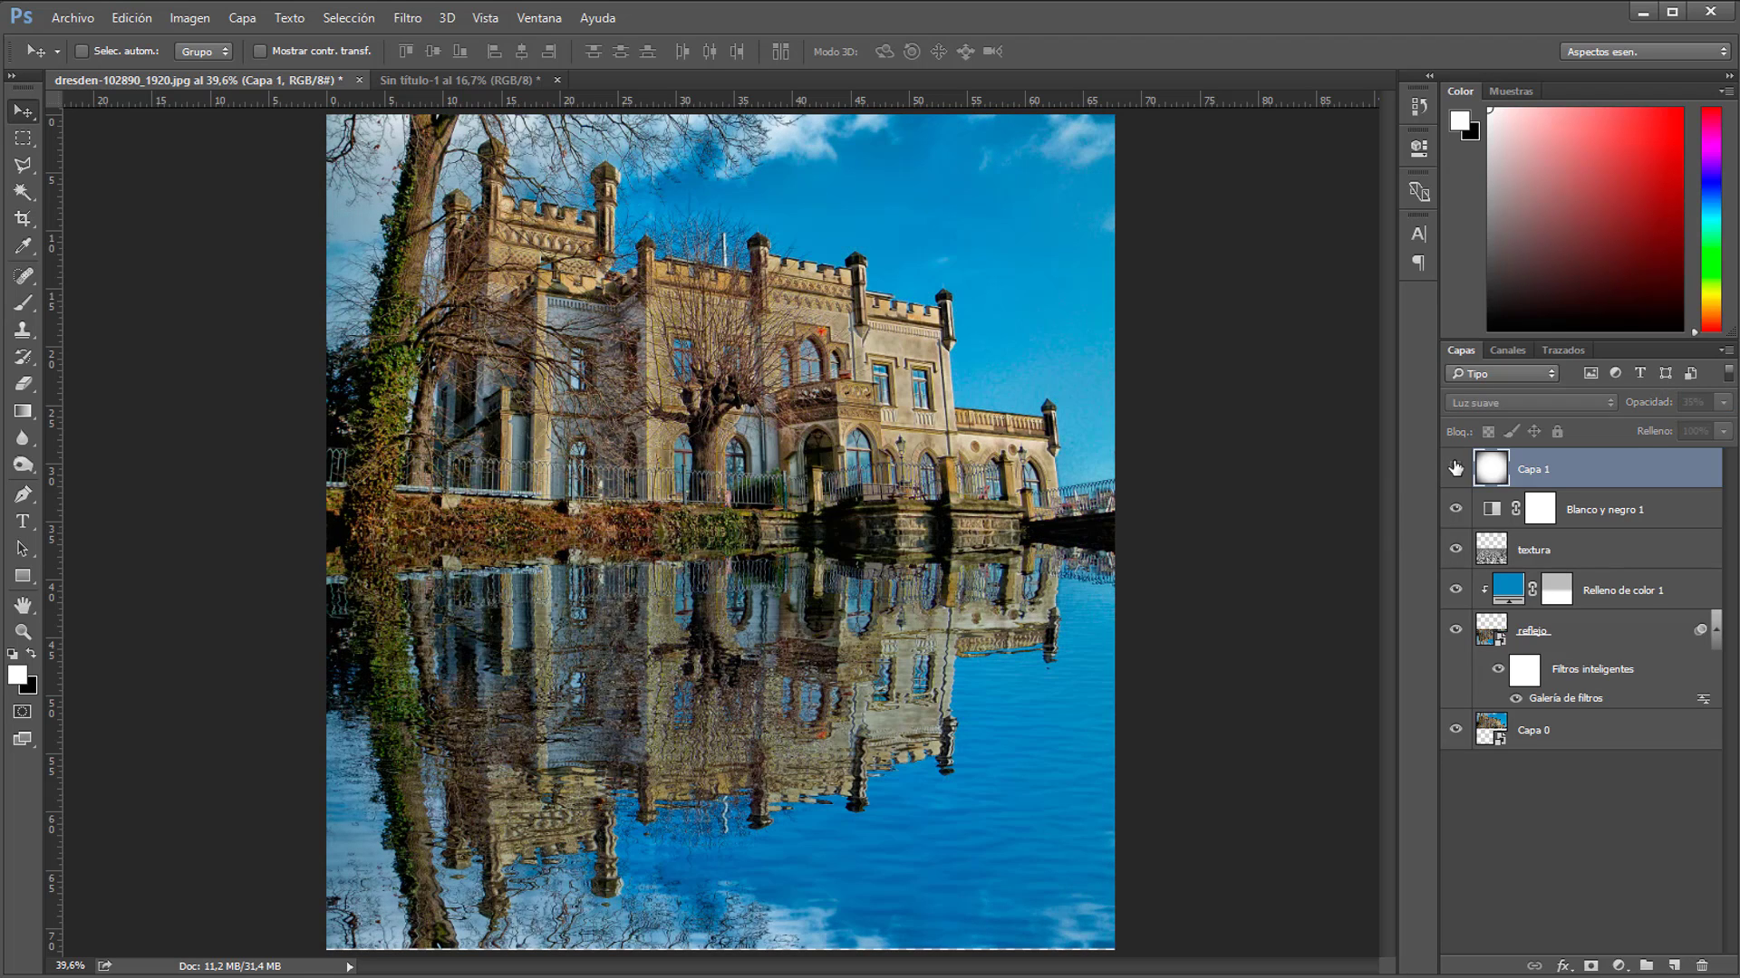
left_click(1455, 467)
left_click(1455, 467)
left_click(1455, 467)
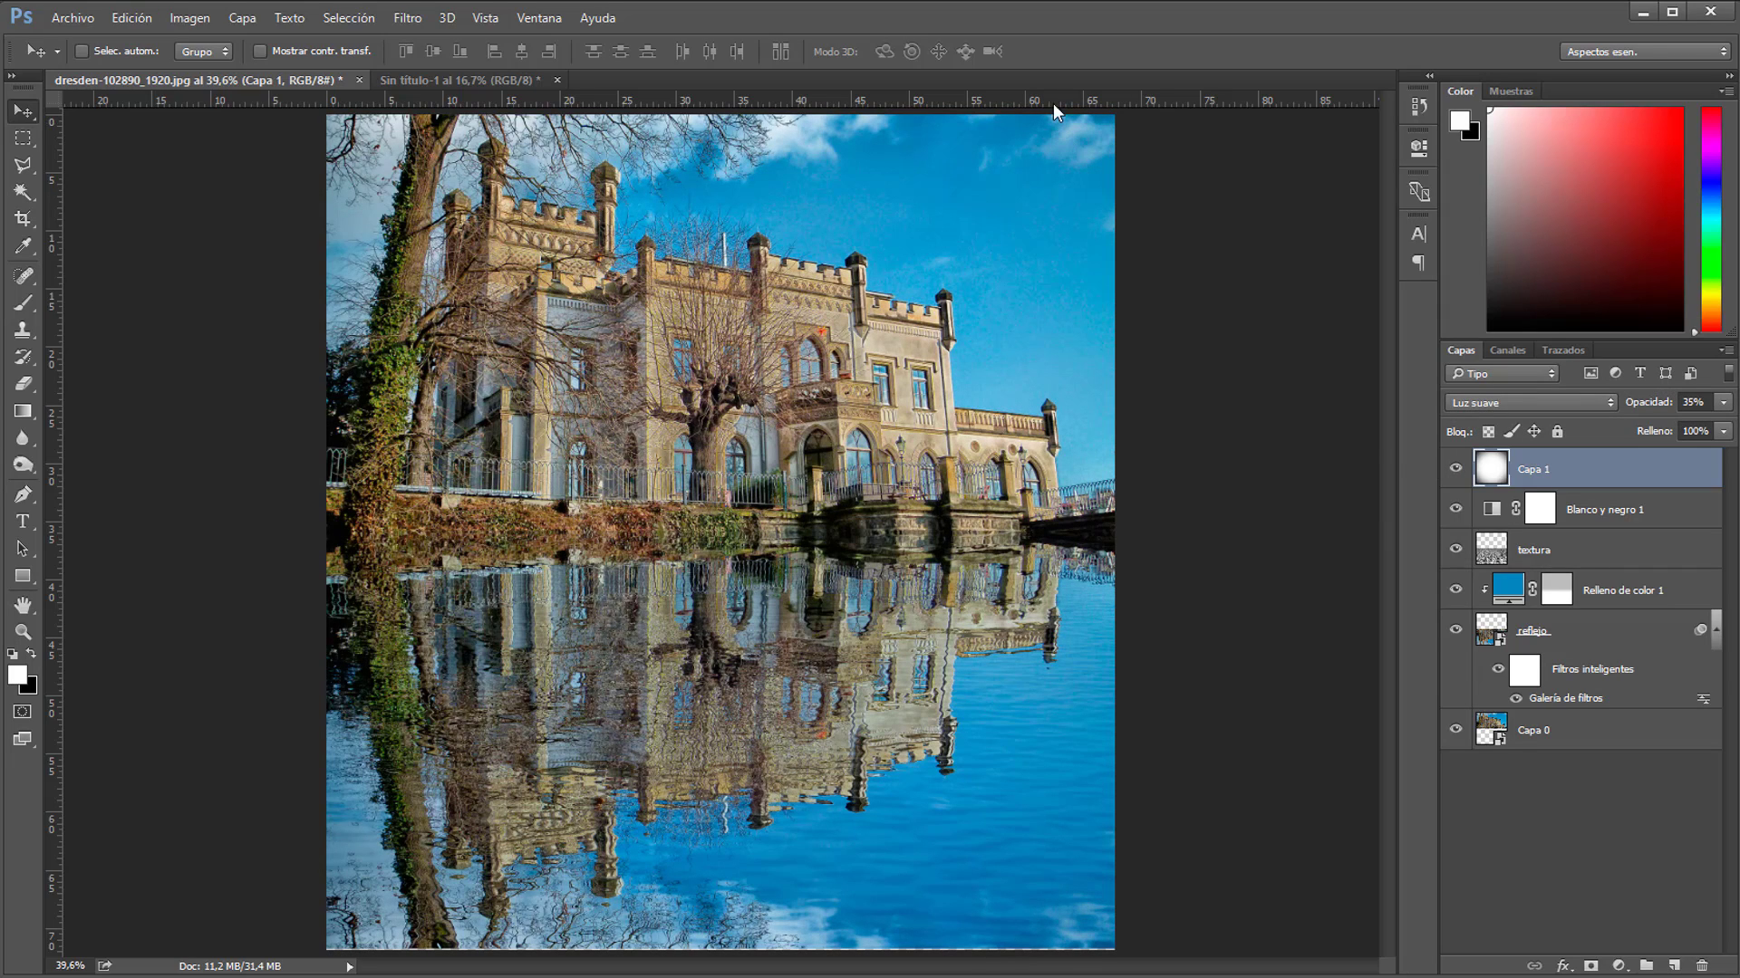
left_click(1455, 467)
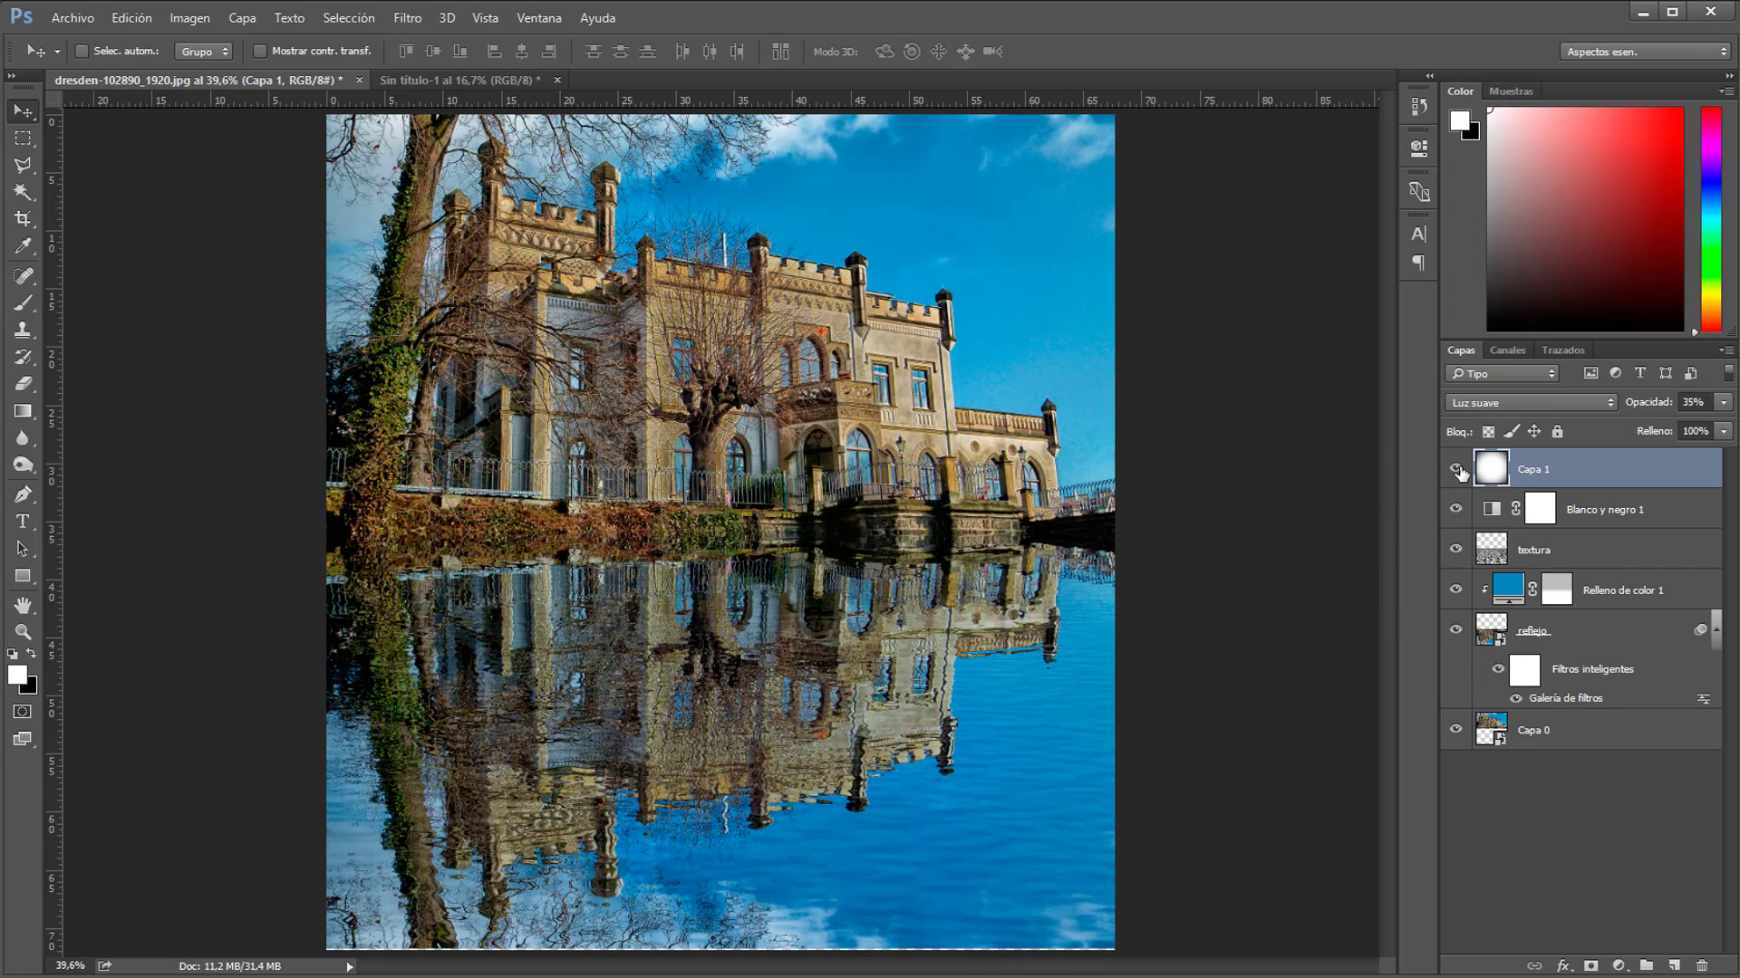
left_click(1455, 467)
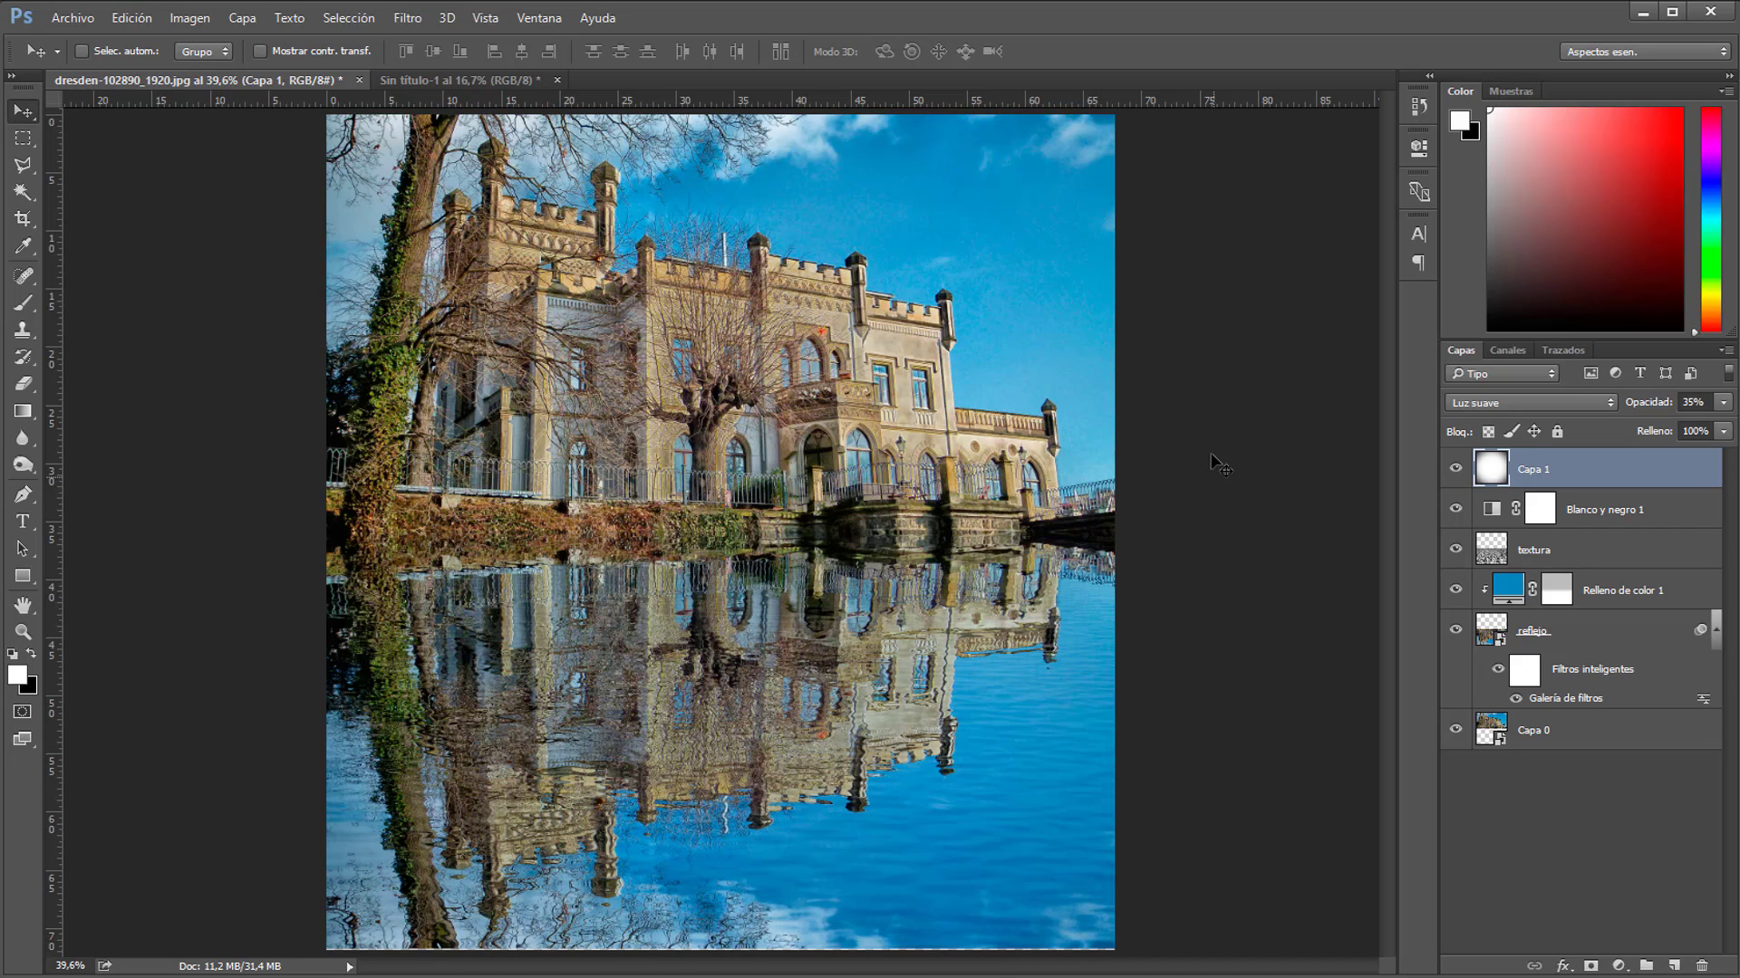
- Crop a strip about 9 cm high off the lower edge of the reflection
left_click(23, 217)
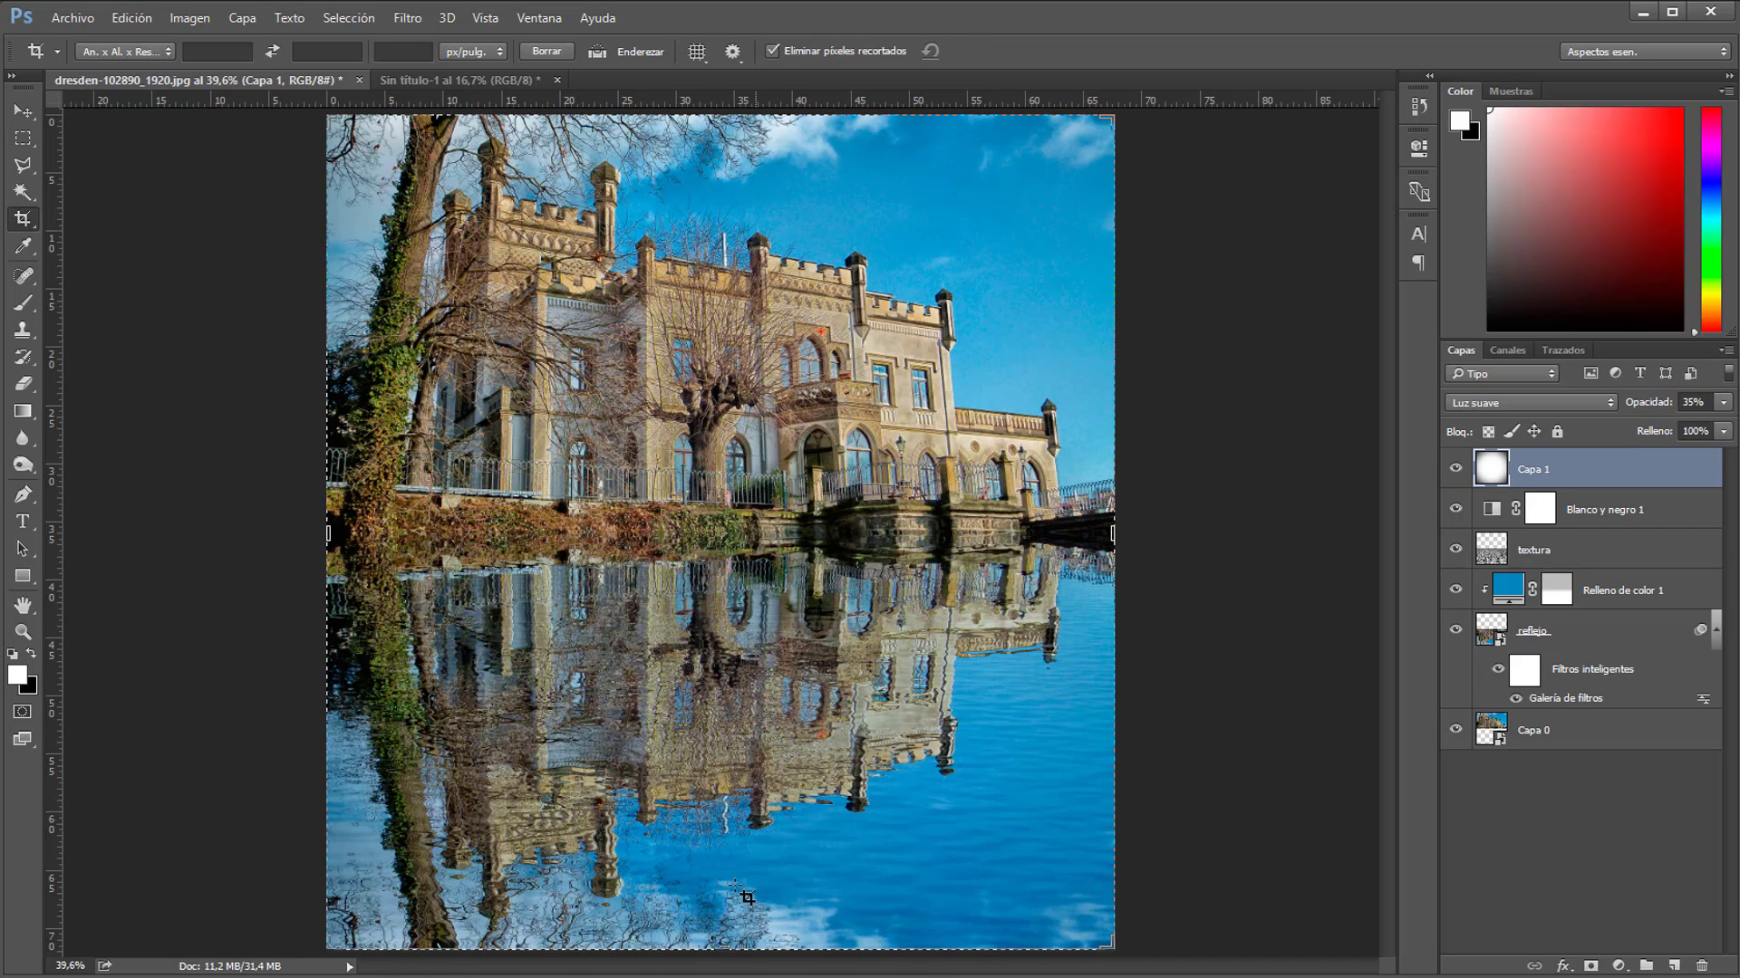
left_click_drag(722, 943, 720, 895)
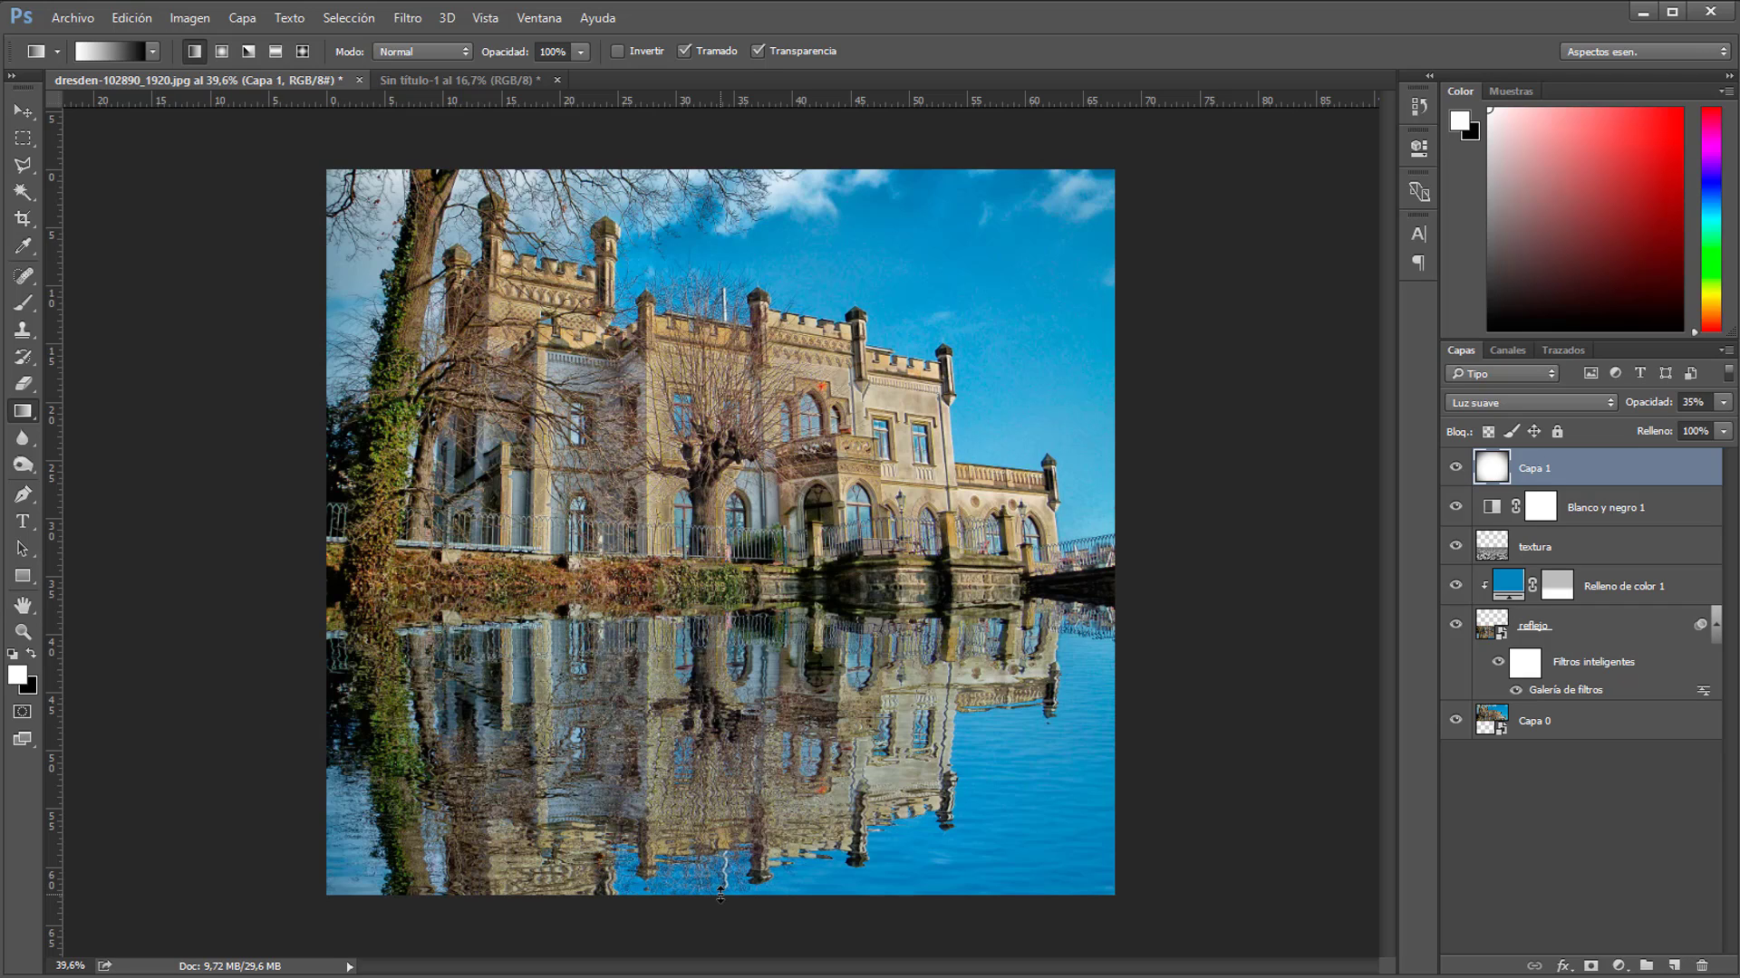
- Edit the Cristal filter on the reflejo layer with Suavizado 4, Escala 104% and slightly stronger Distorsión
left_click(1553, 692)
double_click(1551, 689)
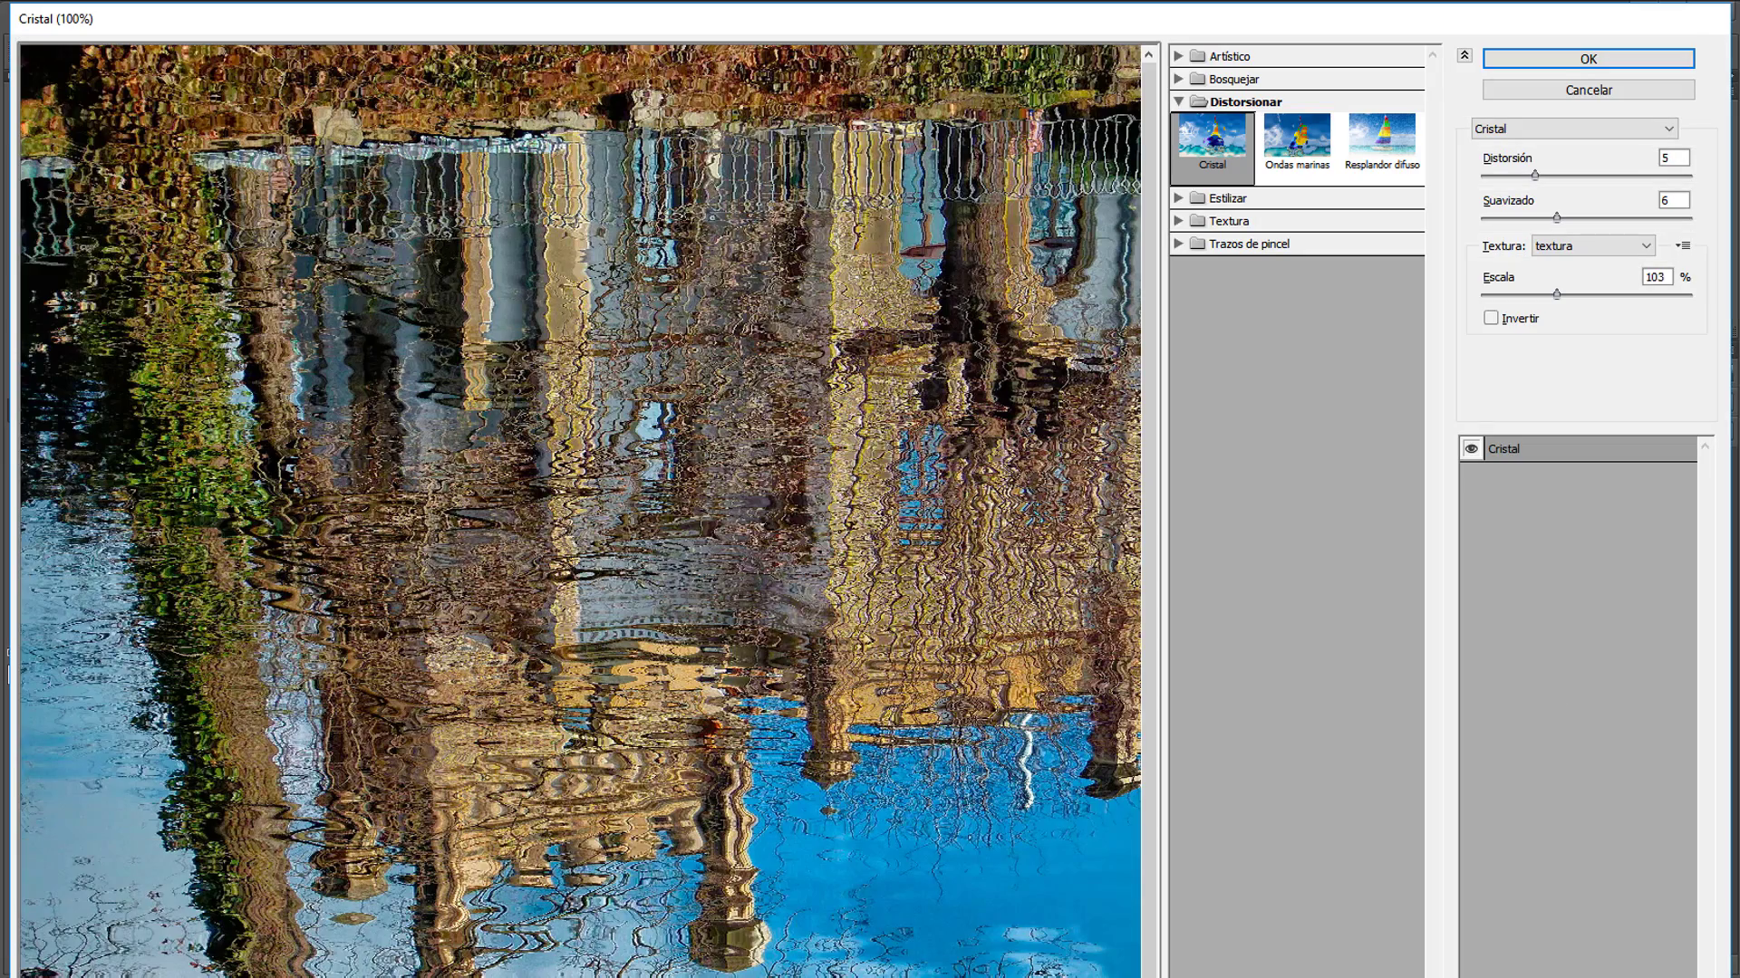
key("ctrl+minus")
left_click_drag(1548, 293, 1556, 293)
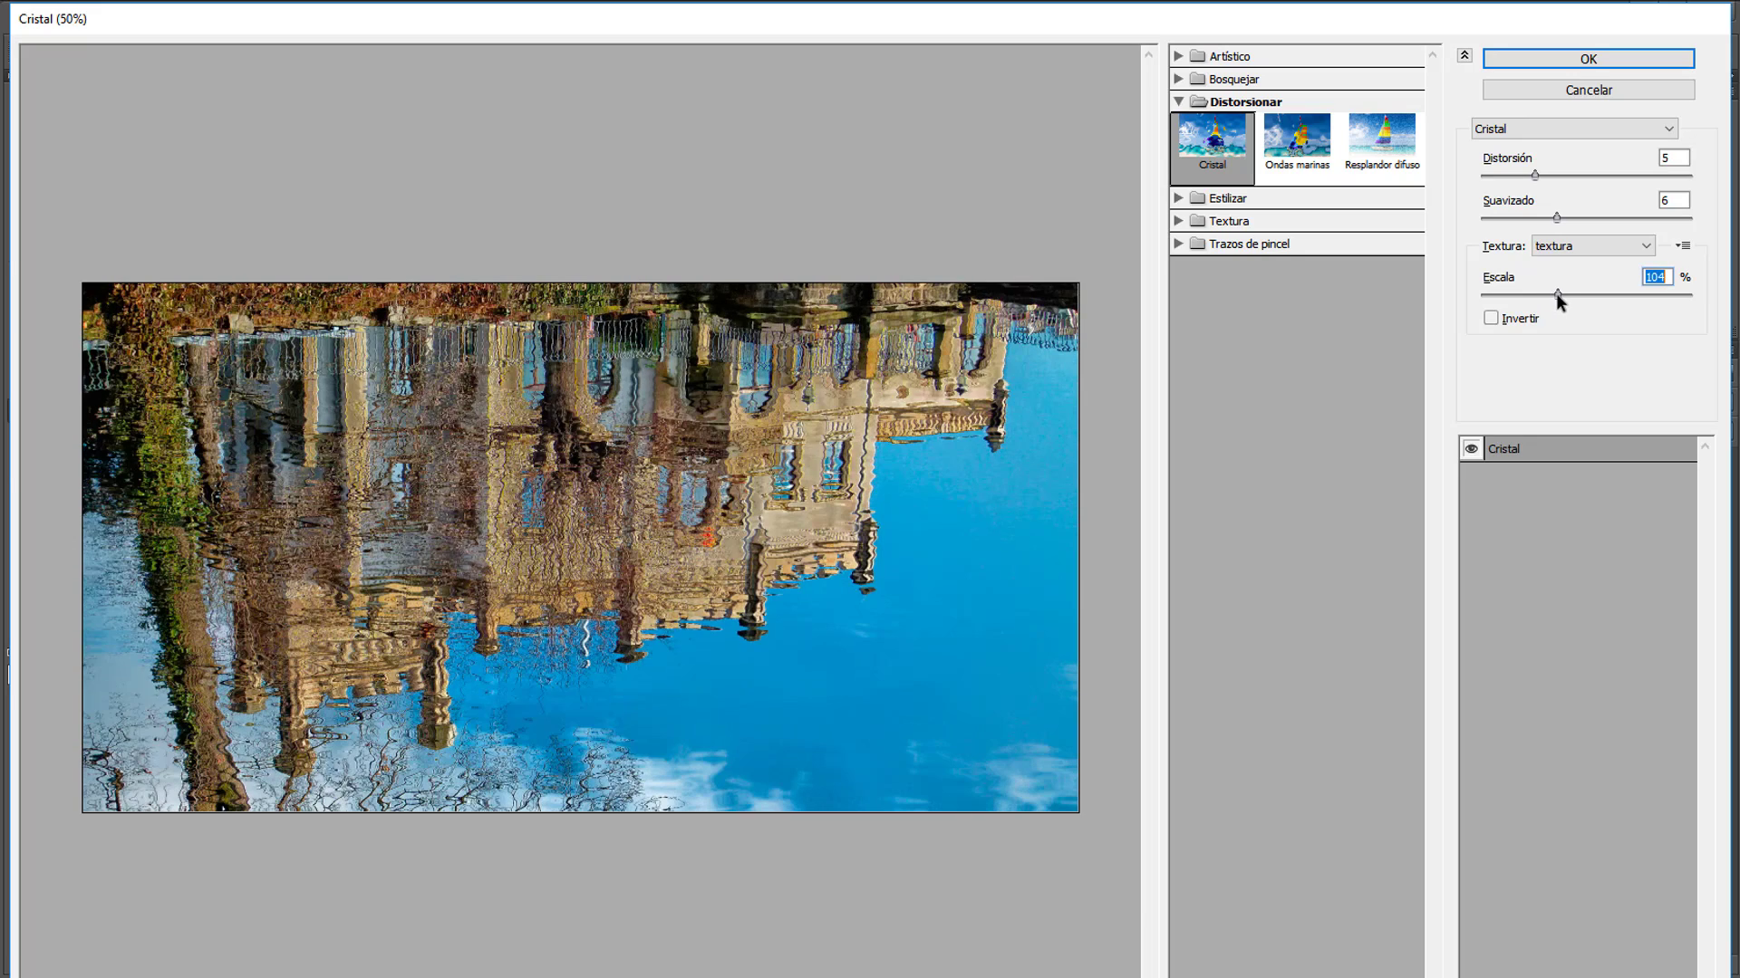
left_click_drag(1557, 218, 1525, 217)
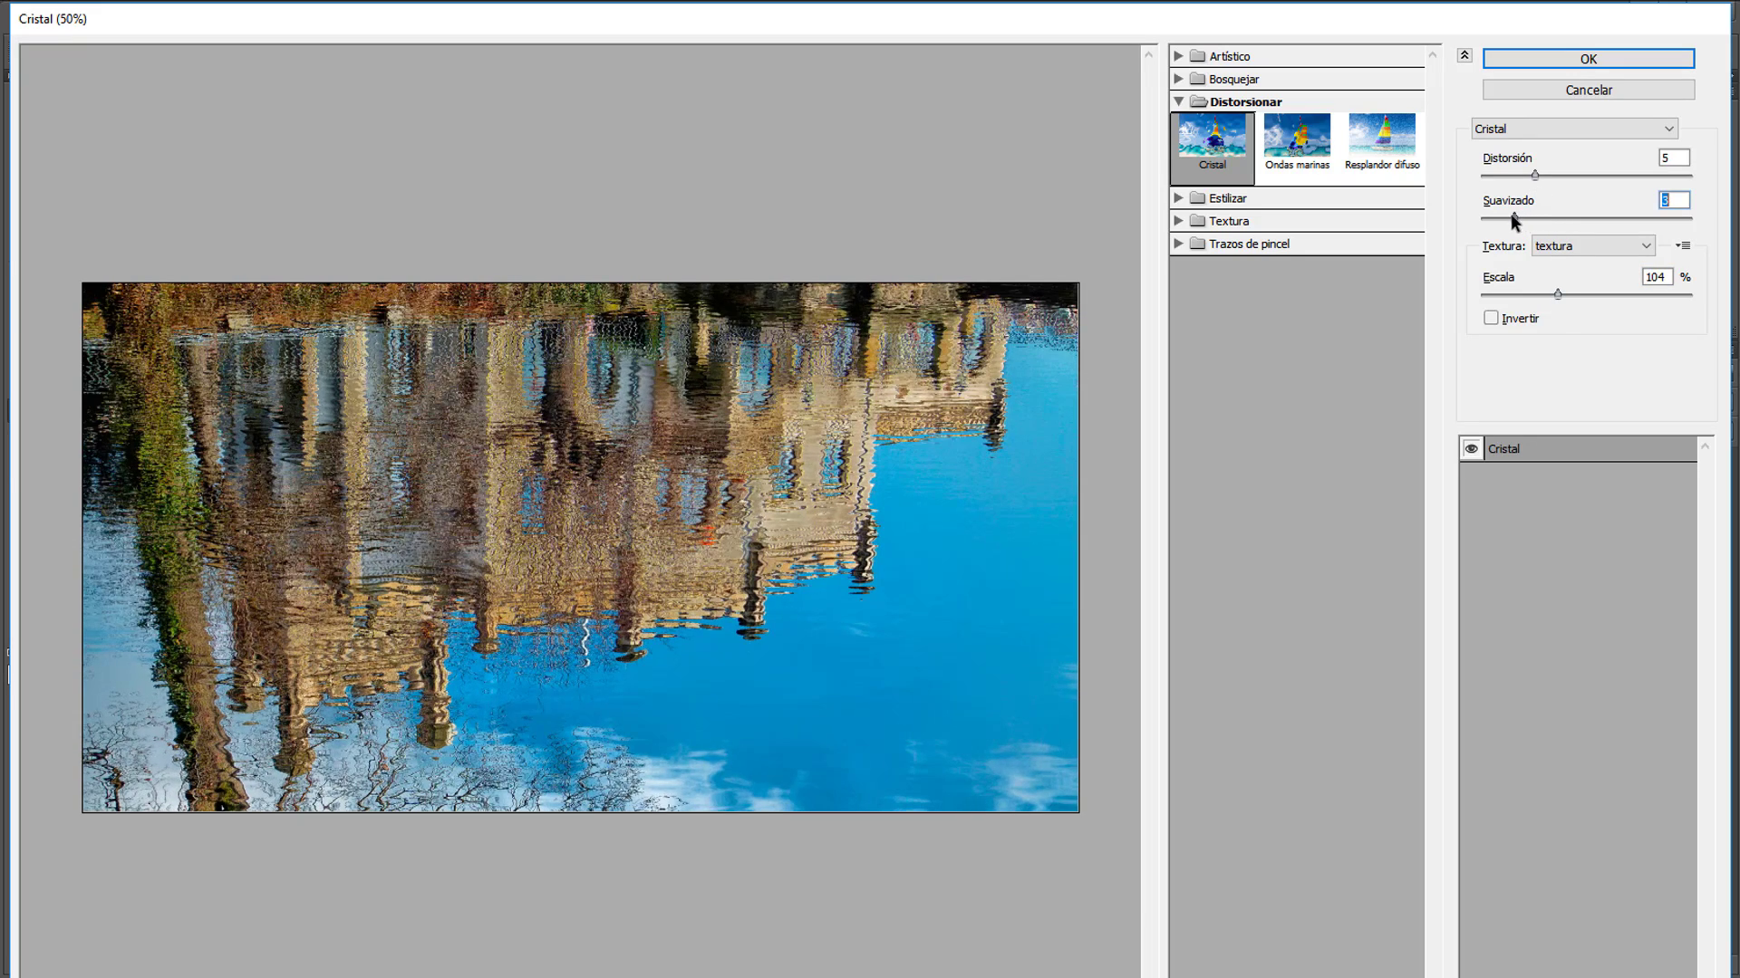
left_click_drag(1511, 218, 1549, 172)
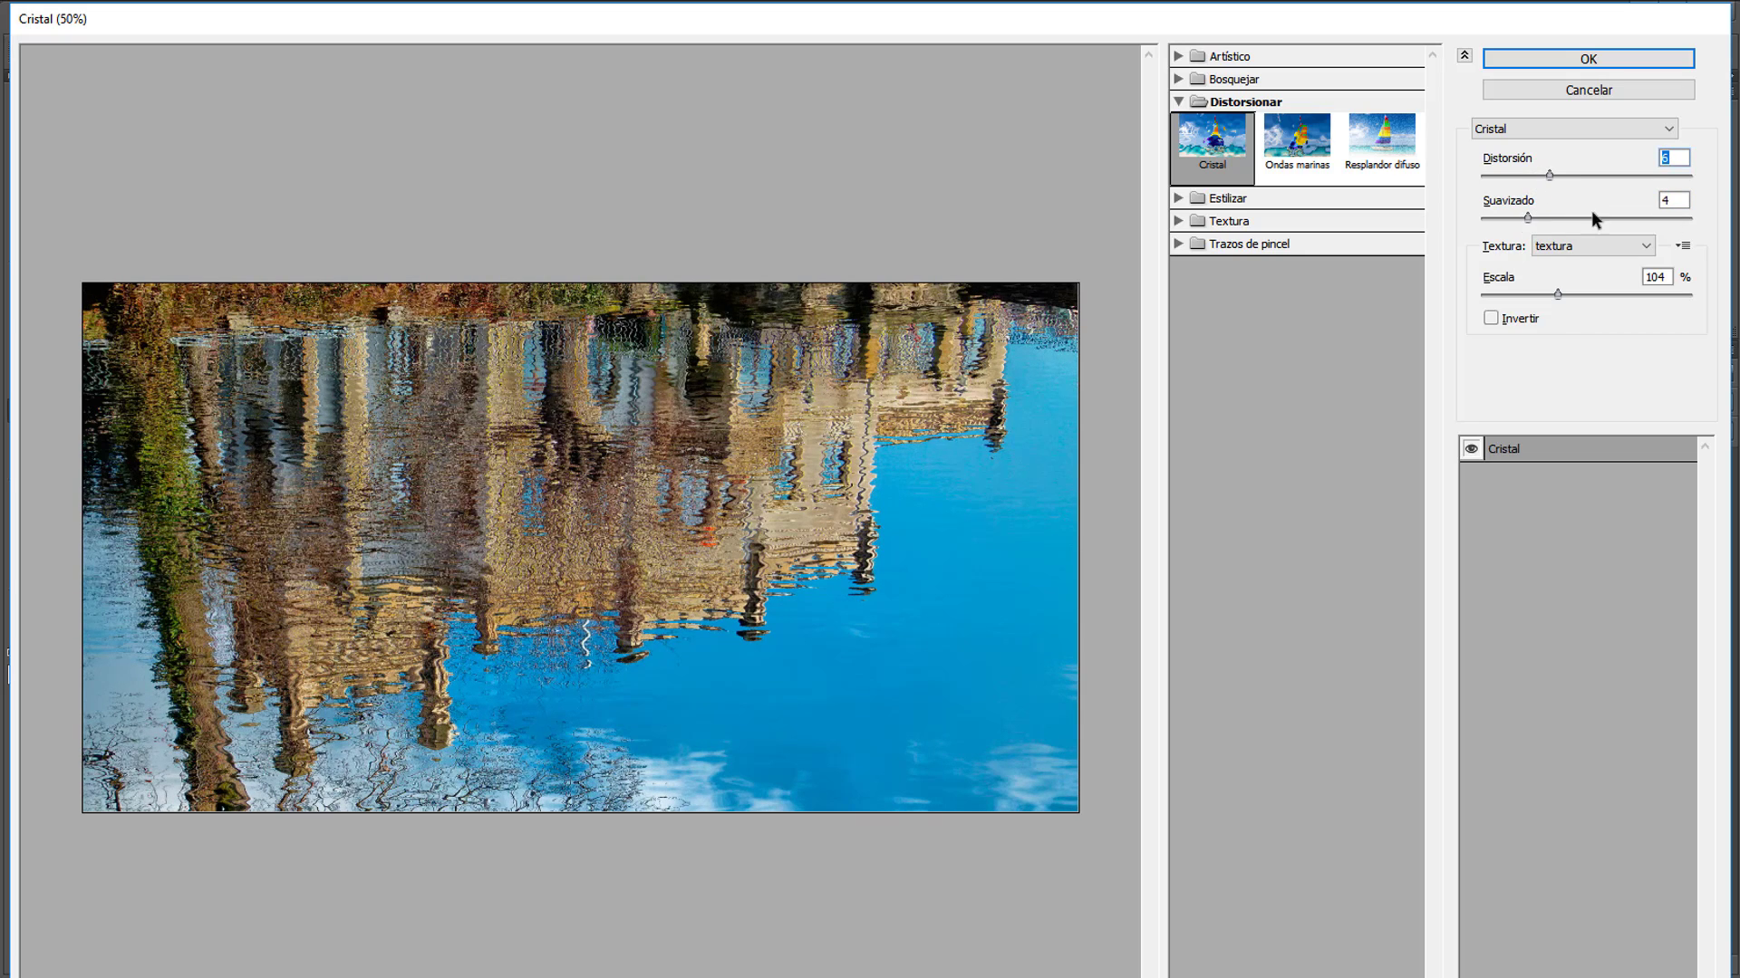
key("Return")
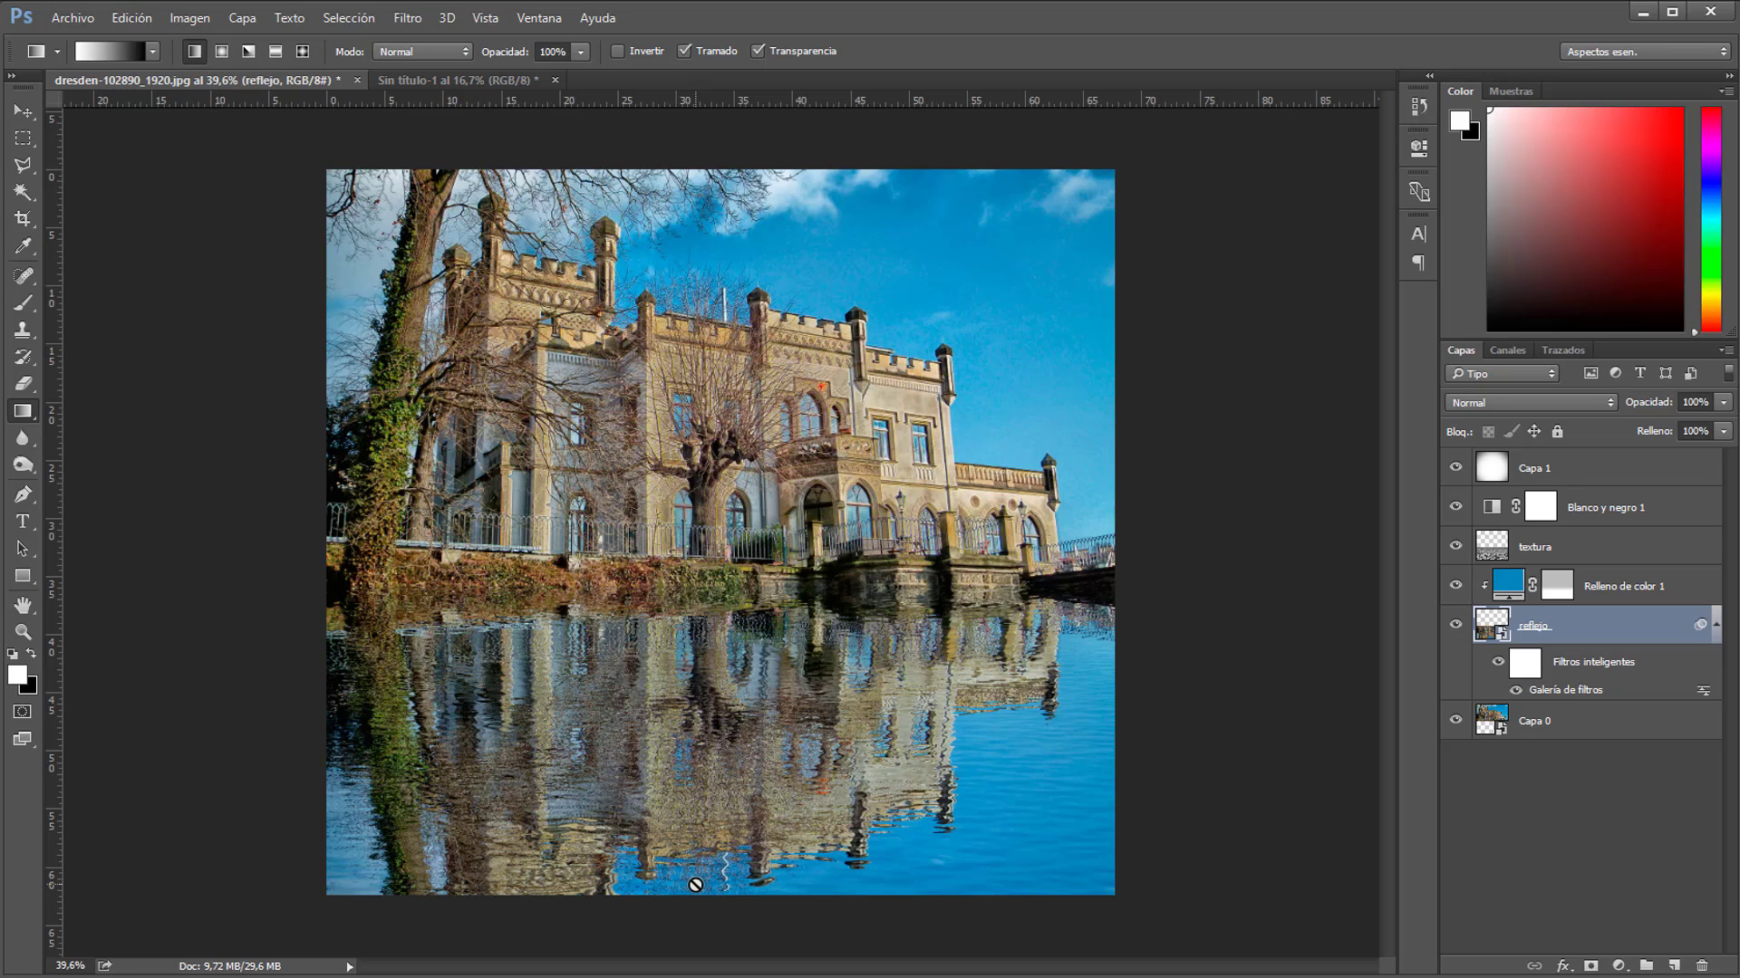
- Open the contents of the Capa 0 smart object and place the statue photo rome-1265980_1920 above the castle
double_click(1490, 720)
left_click(1009, 494)
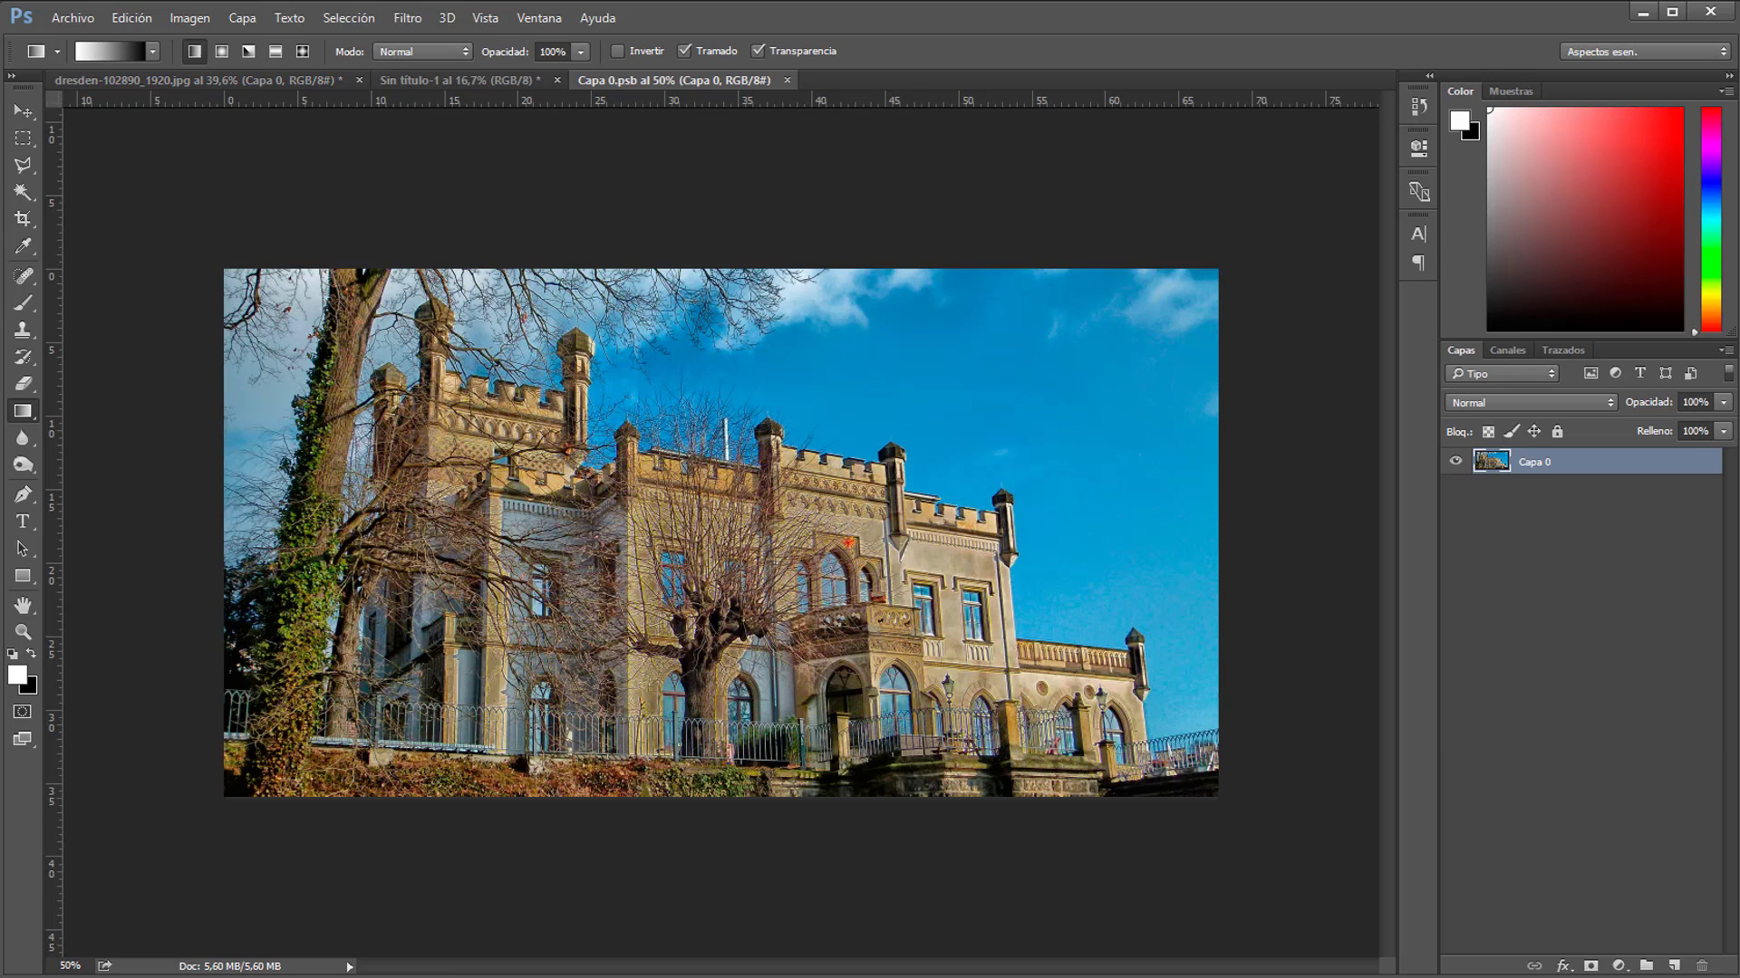
left_click_drag(0, 546, 577, 546)
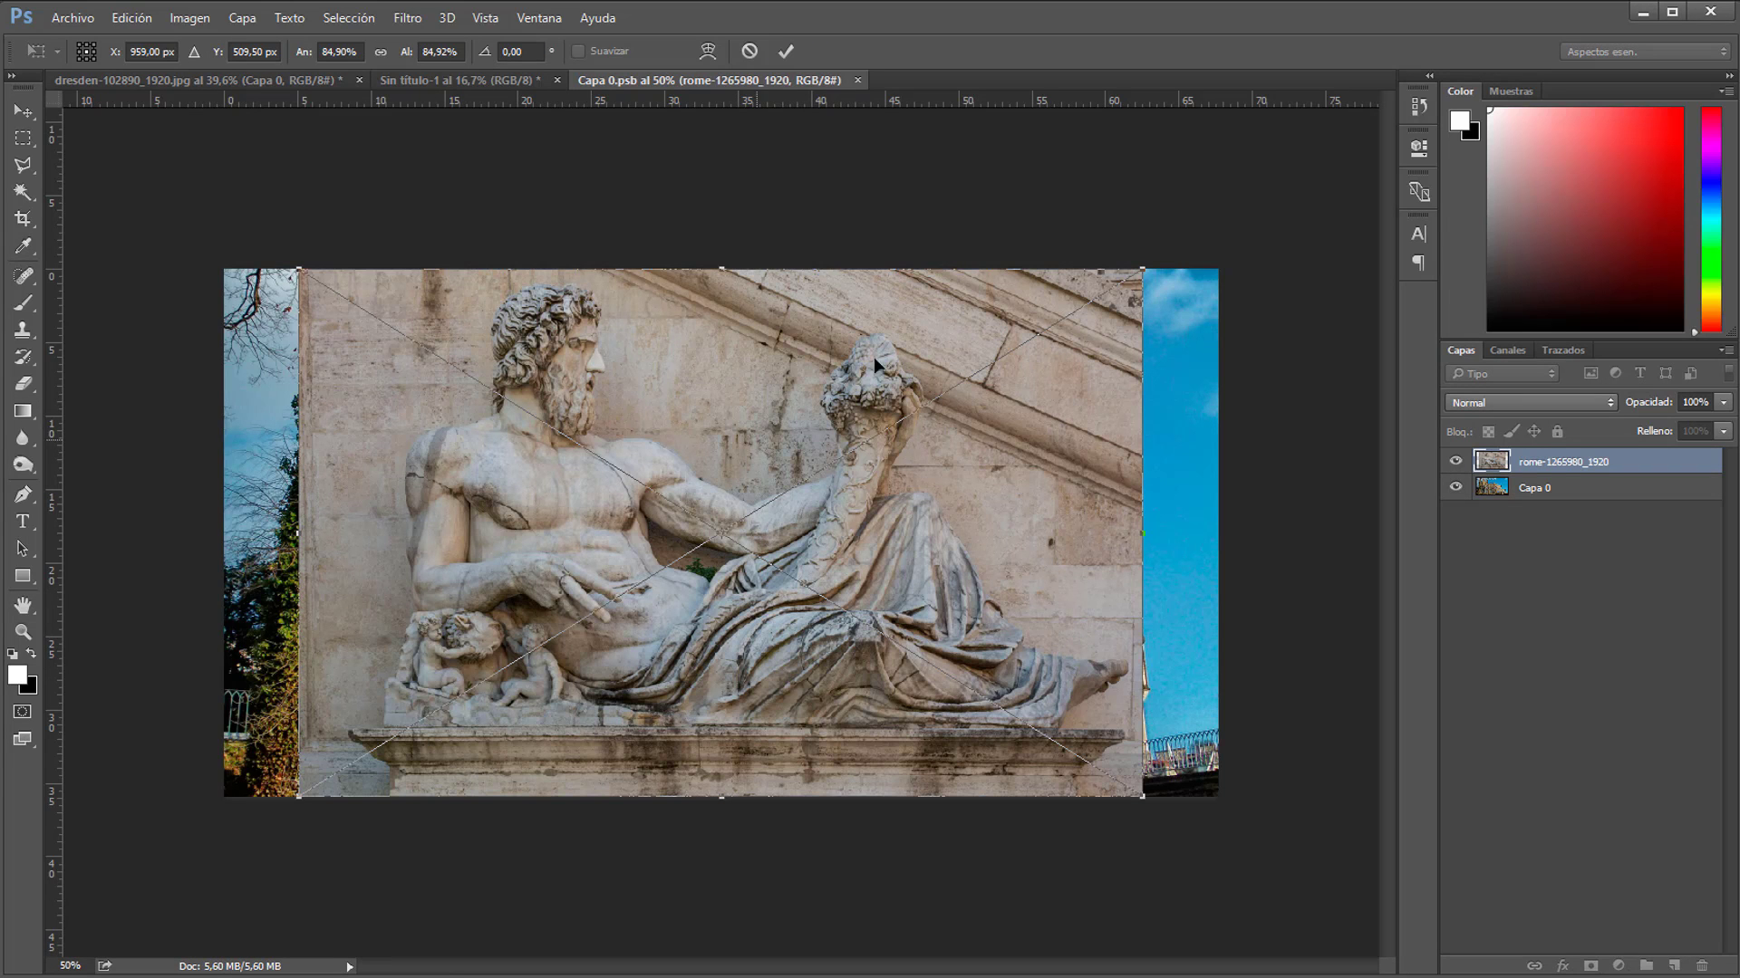
- Scale the placed statue photo to about 102% width and 97% height so it covers the whole canvas
left_click_drag(1143, 797, 1238, 860)
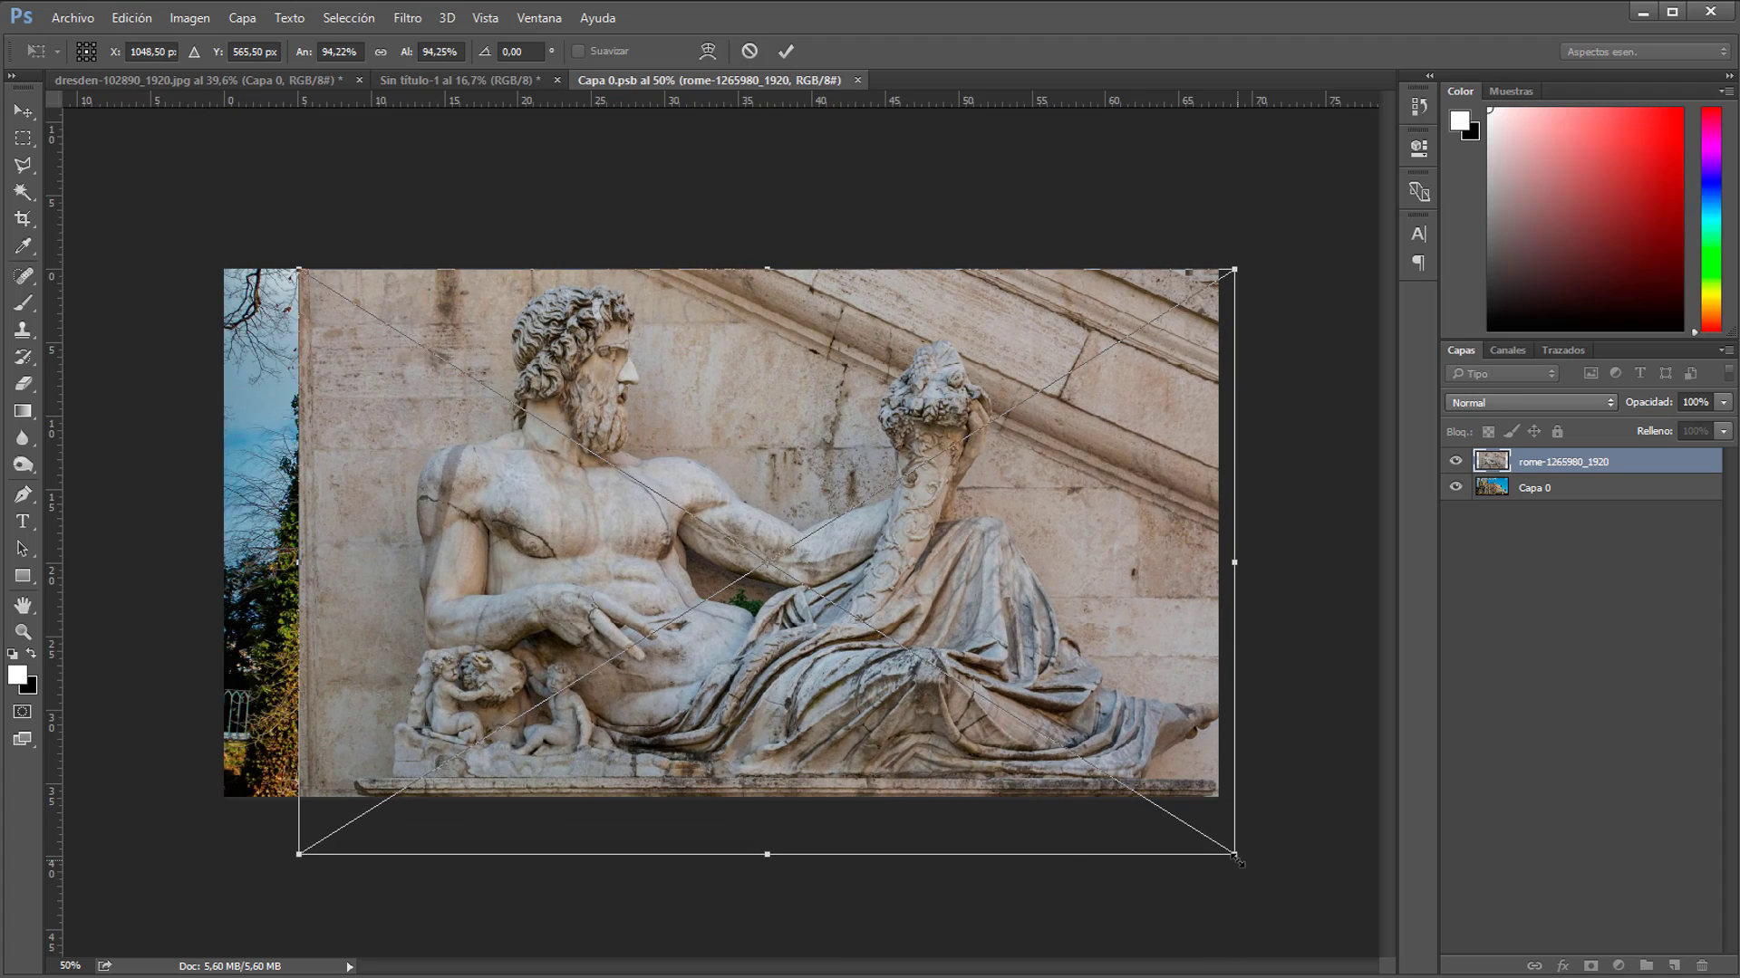
left_click_drag(299, 855, 268, 876)
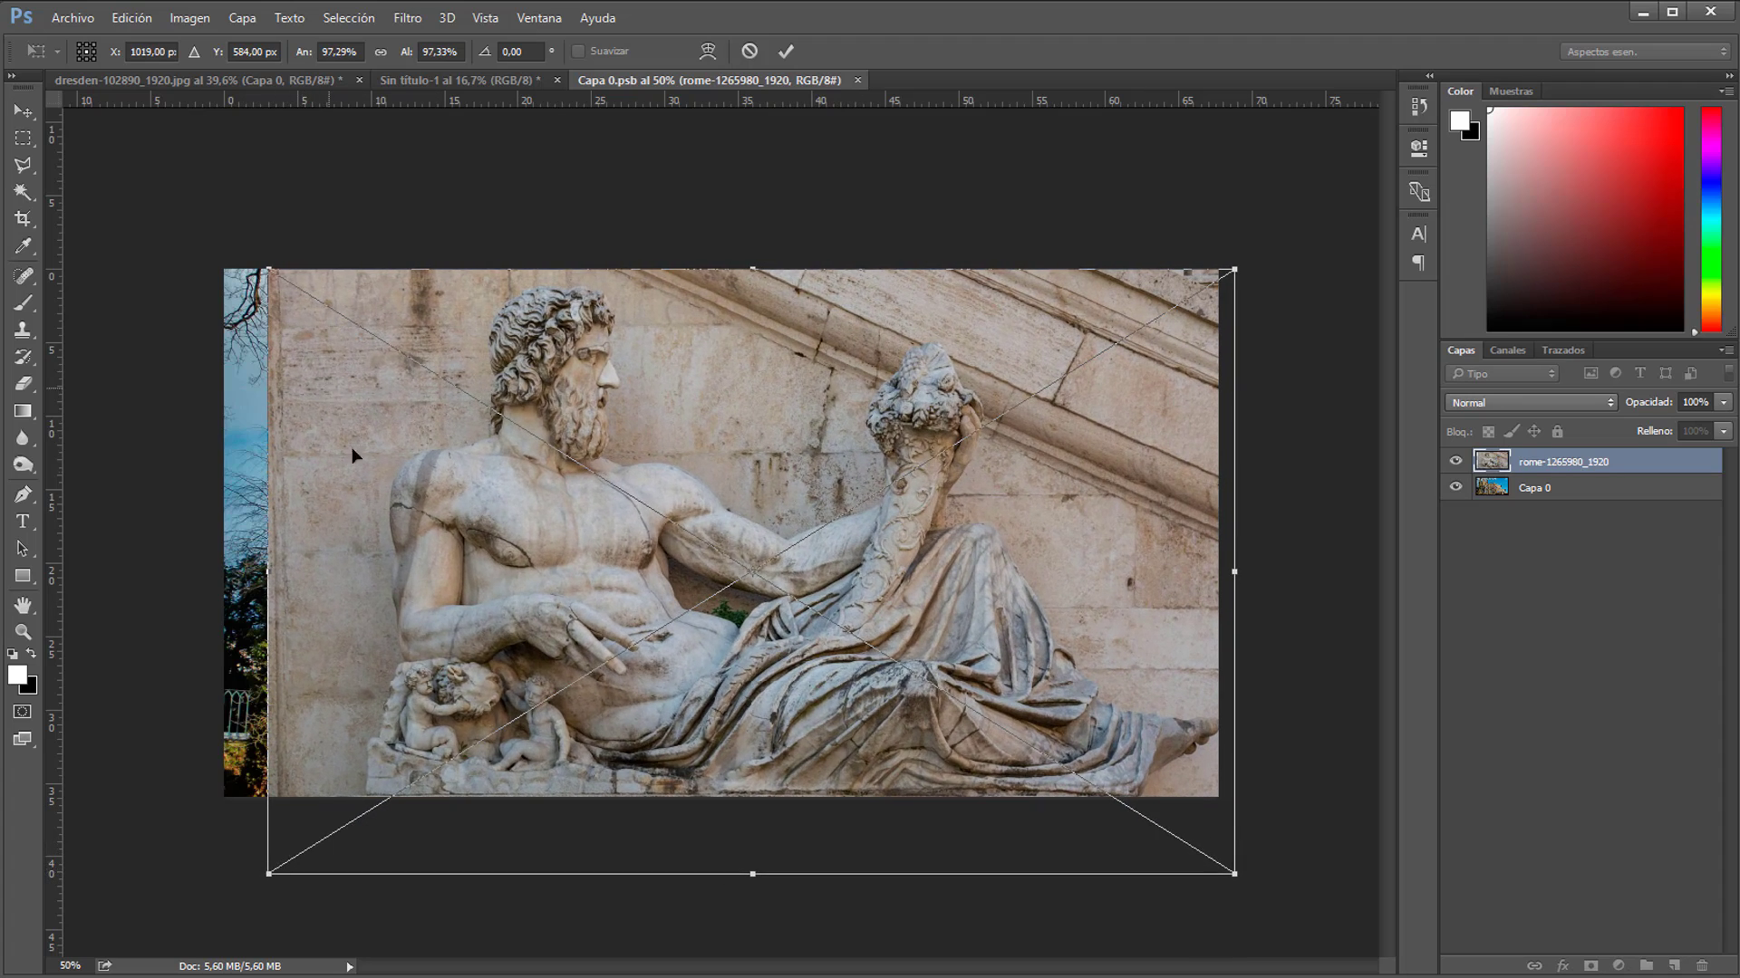
left_click_drag(269, 571, 227, 571)
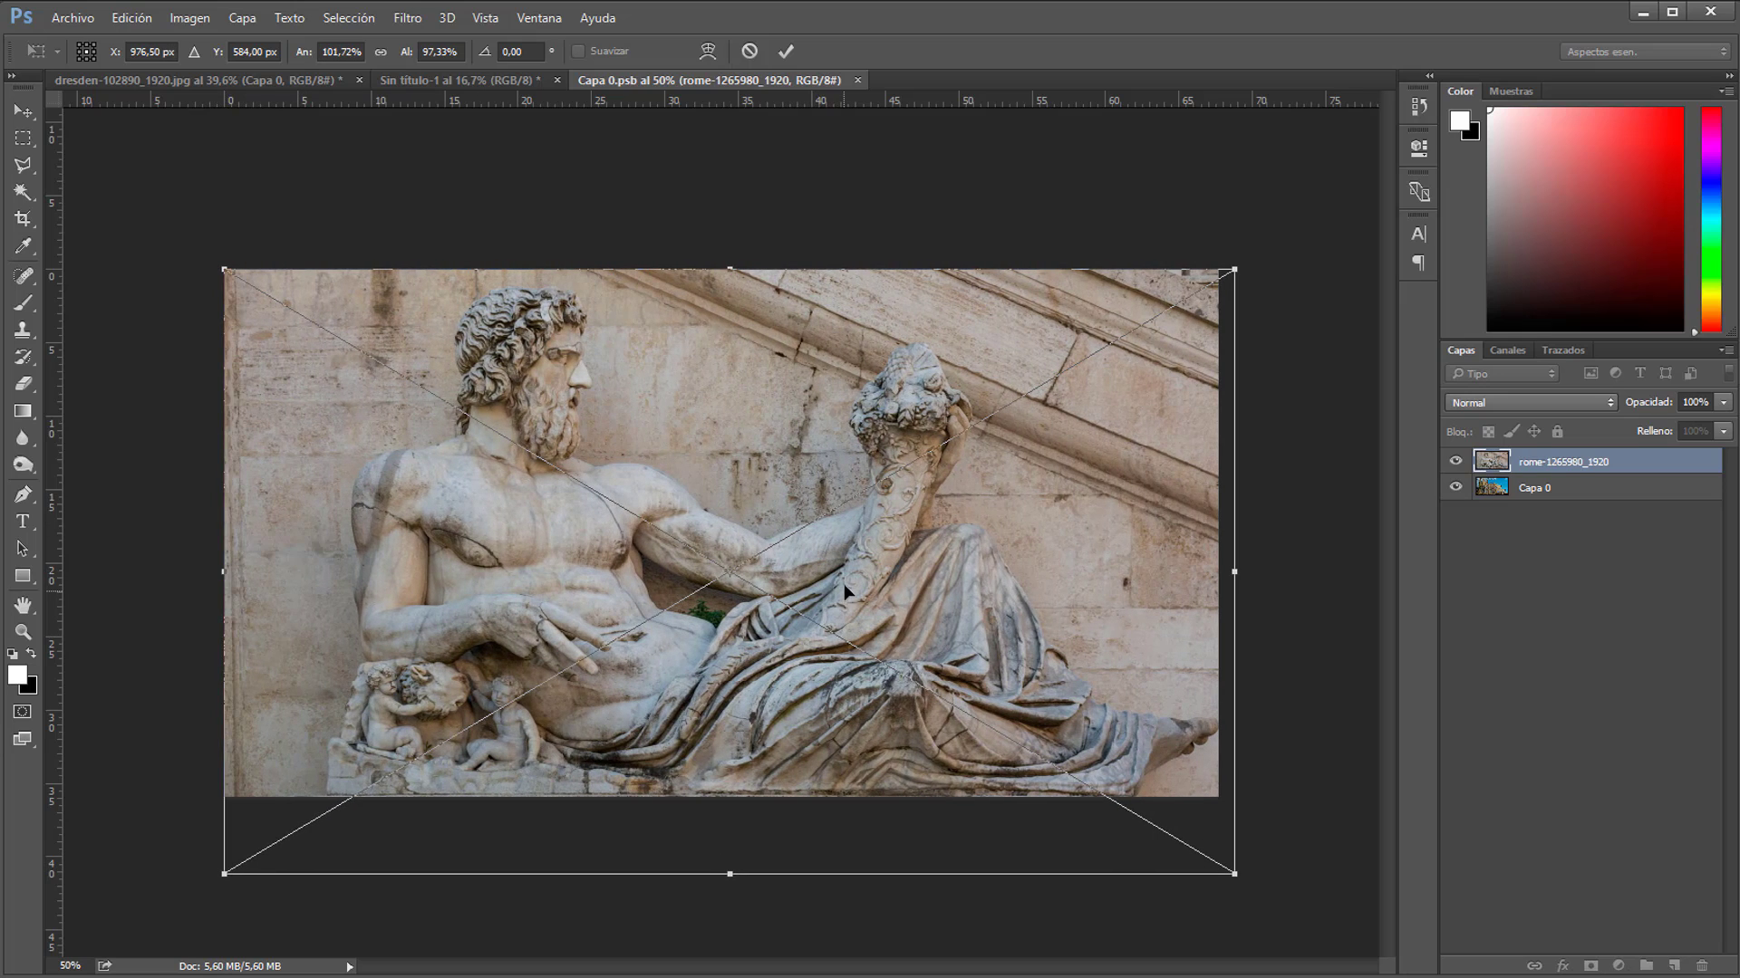
key("Return")
key("g")
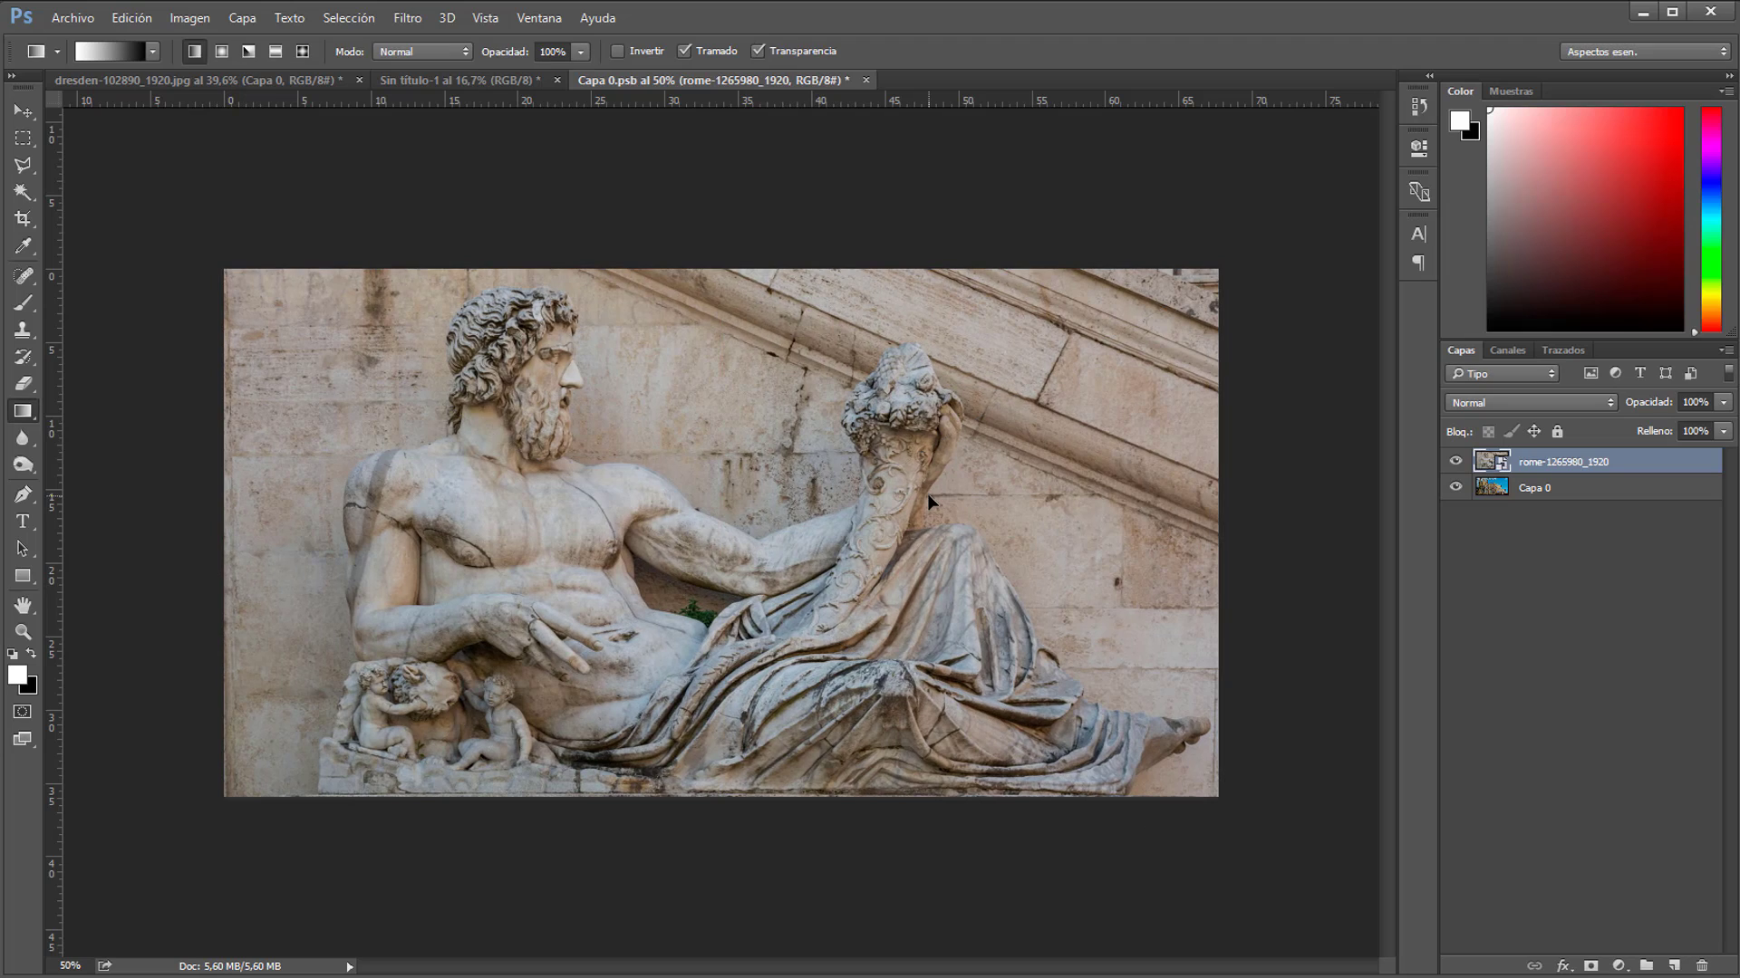
- Save the edited smart object Capa 0.psb and close it to return to the reflection document
left_click(73, 18)
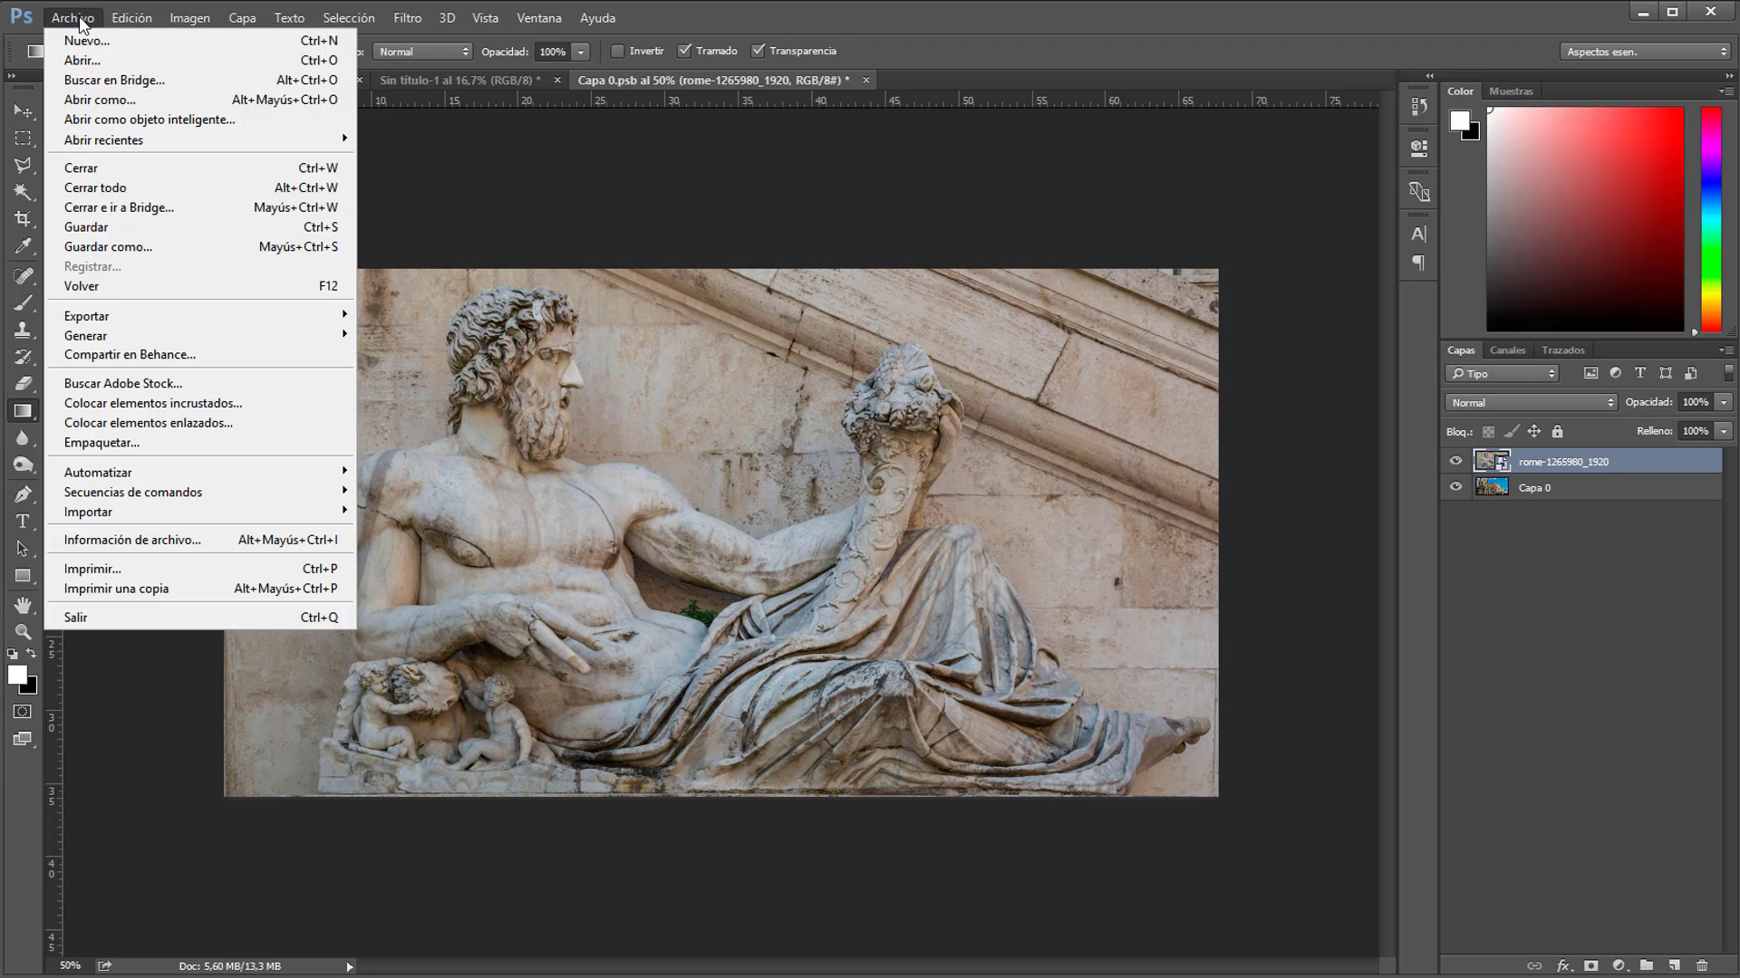
left_click(99, 224)
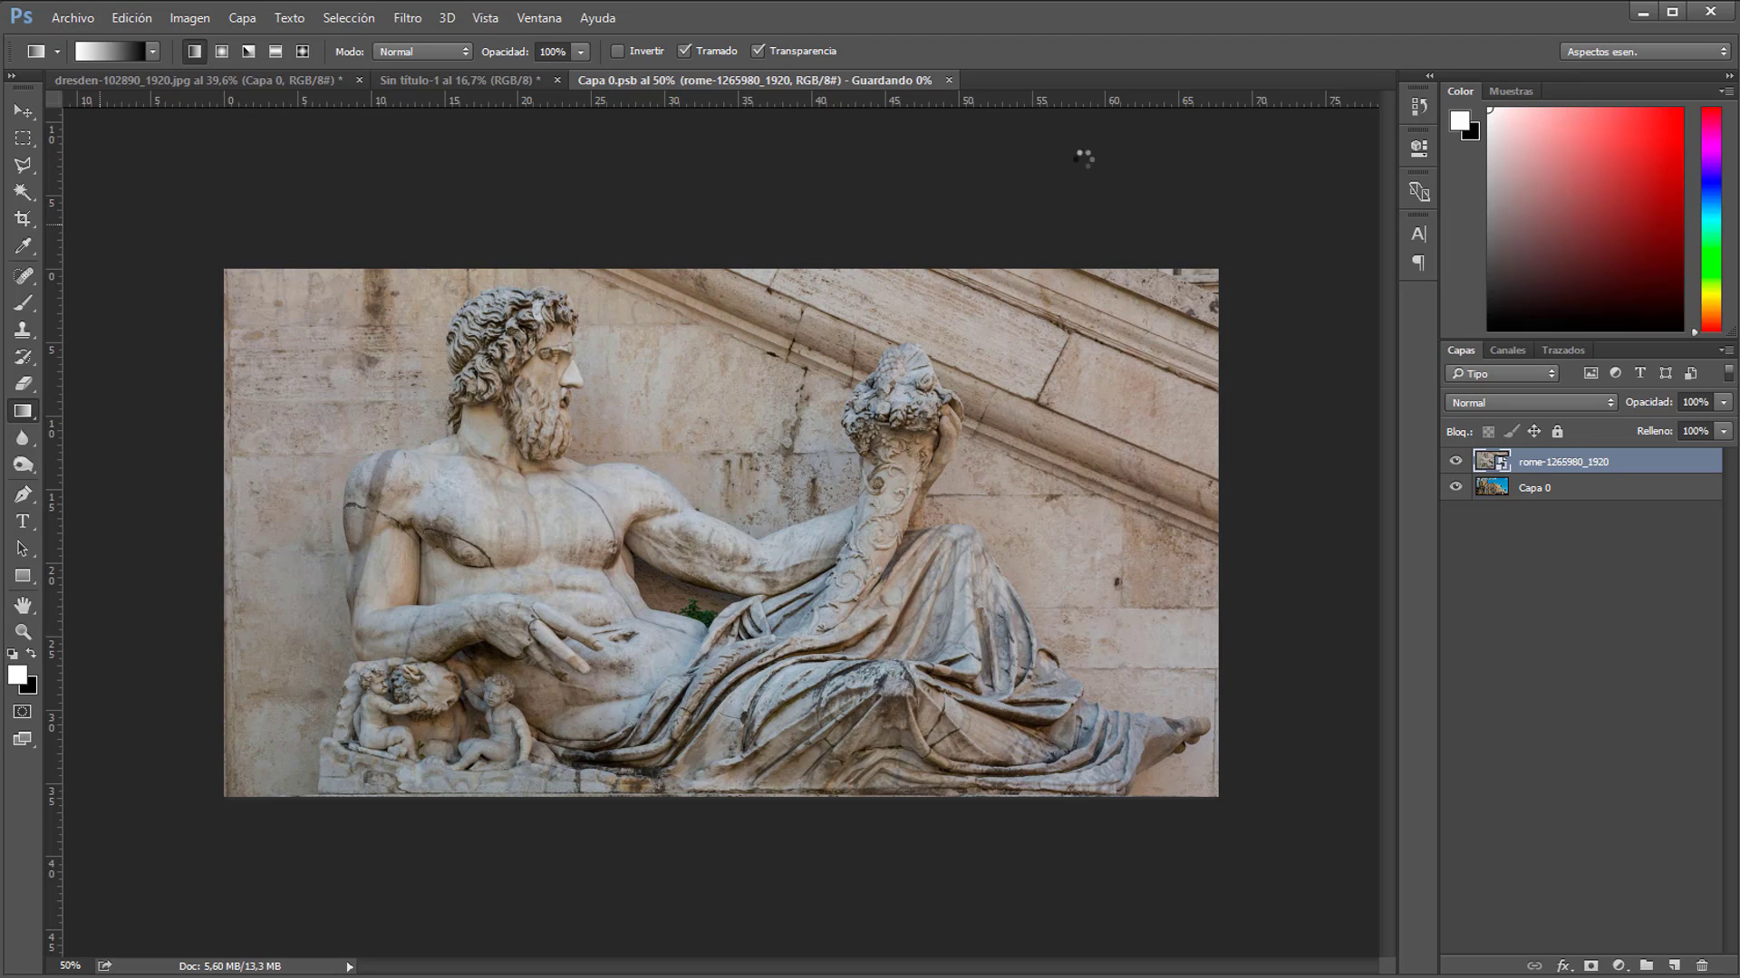
left_click(857, 80)
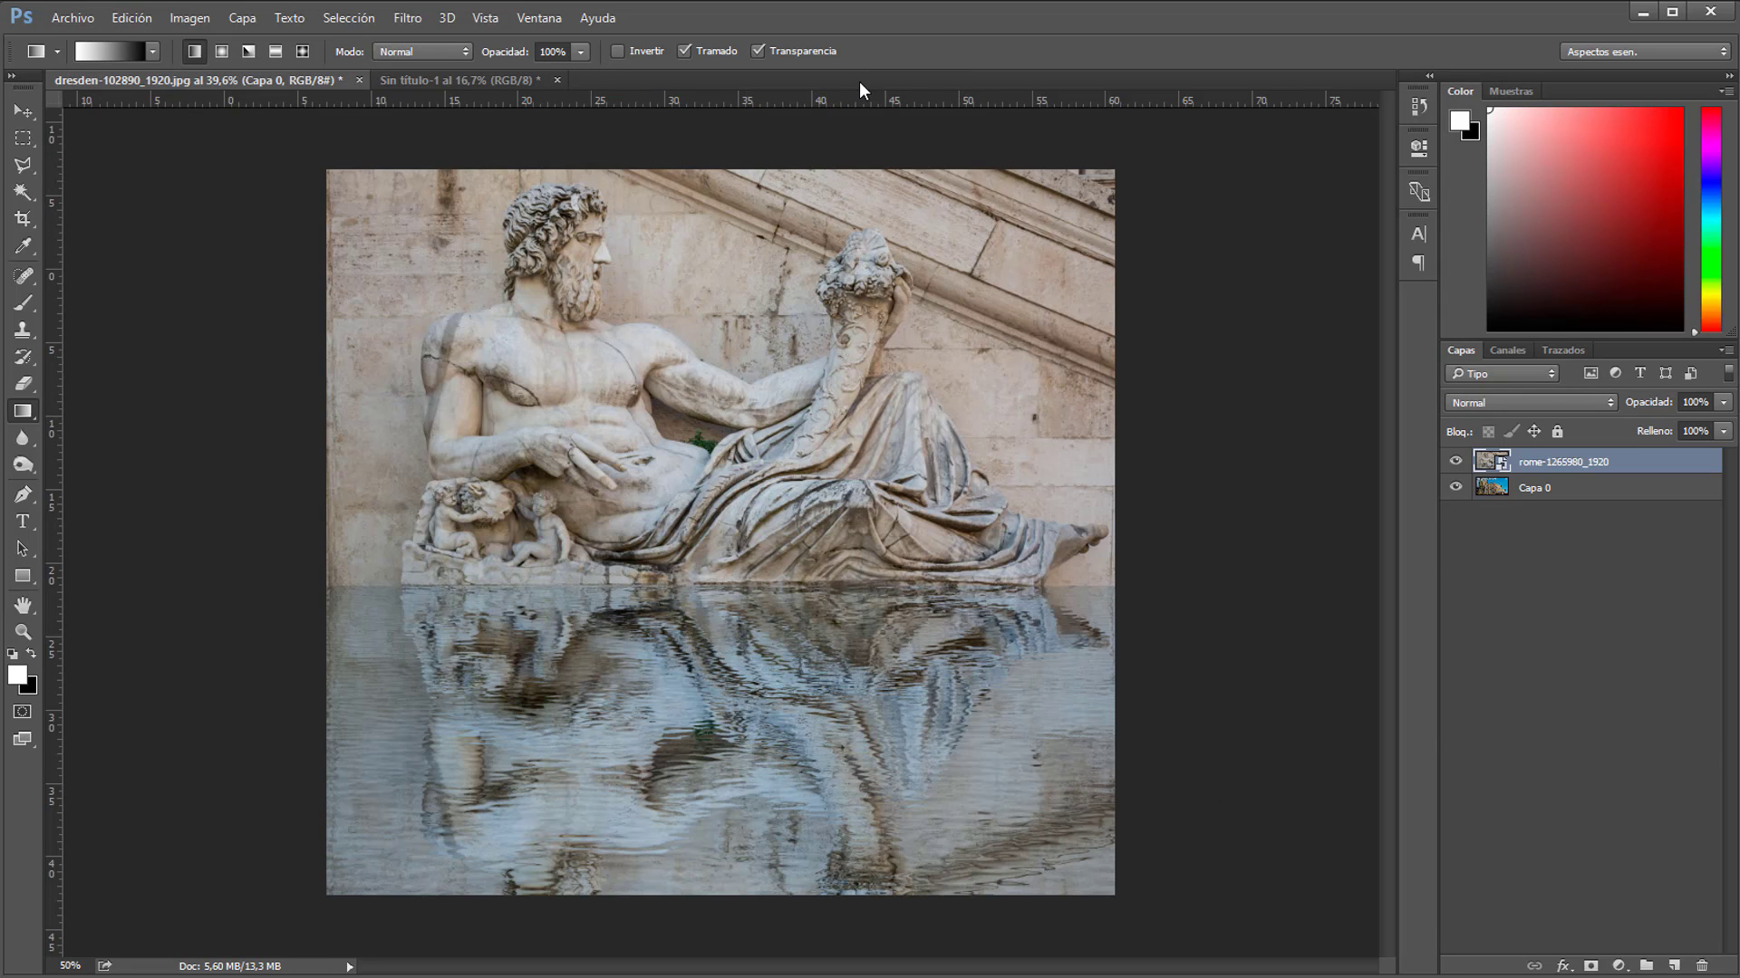